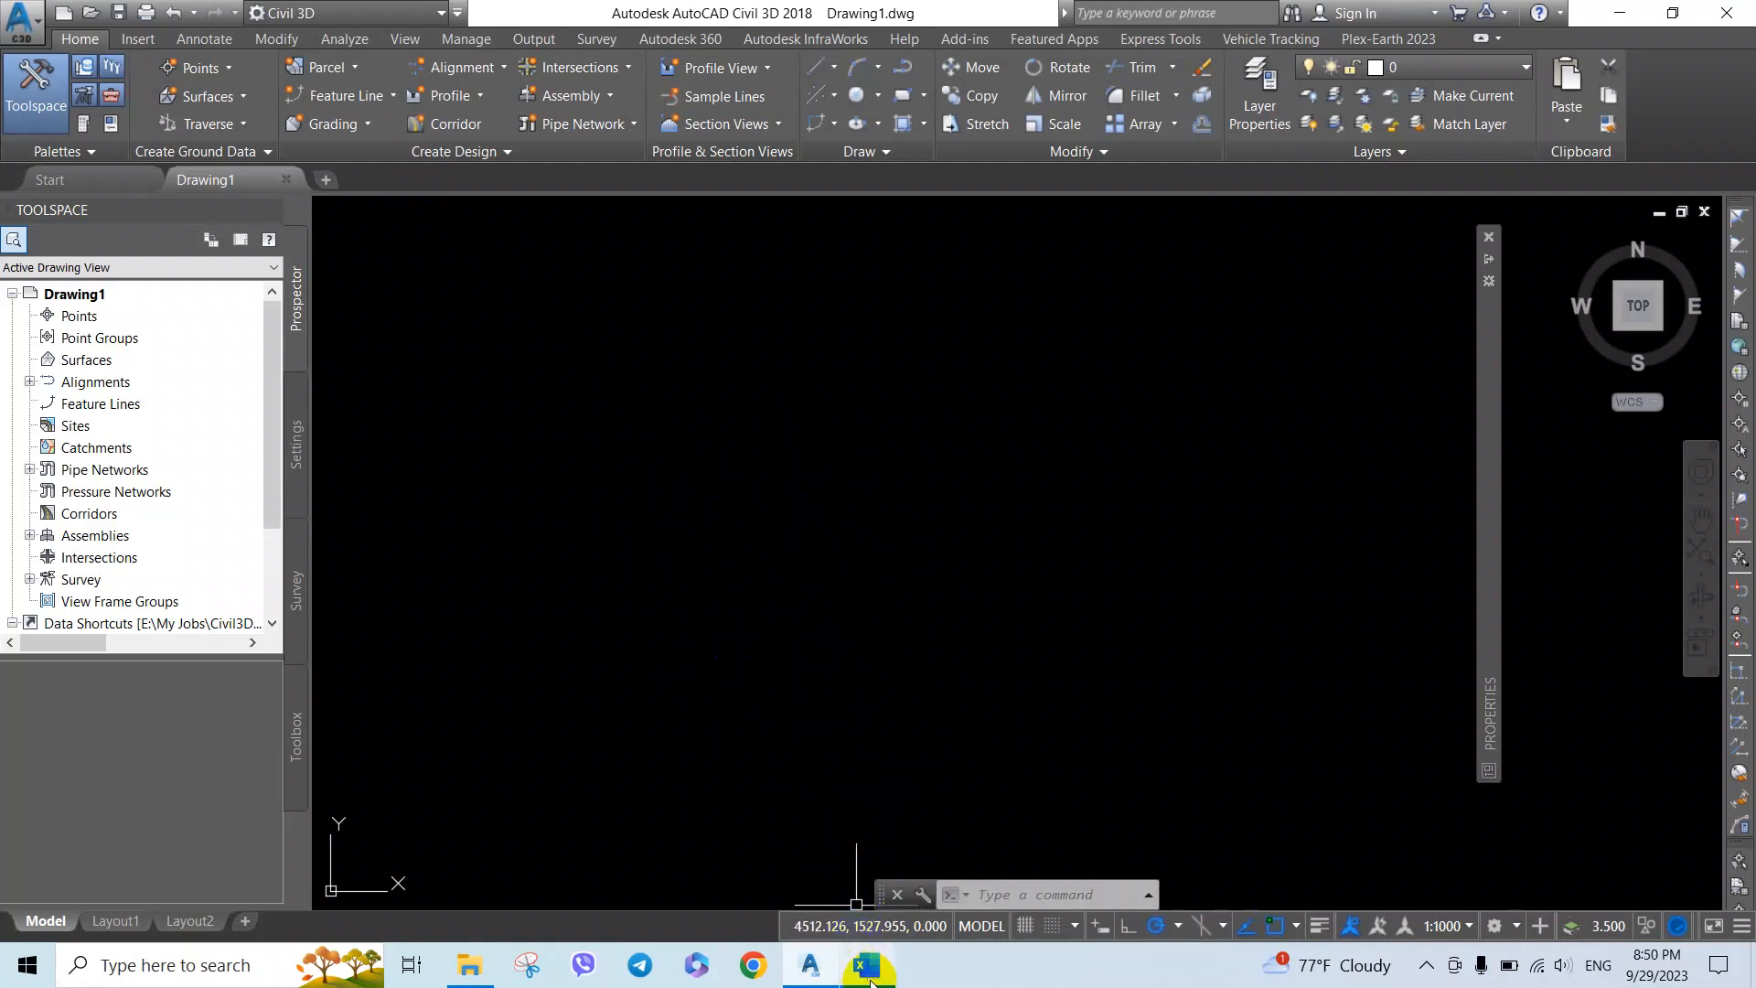
Step: Switch to the SN 26.CSV workbook in Excel and examine the point number, coordinates and elevation in row 1
mouse_move(869, 977)
click(870, 980)
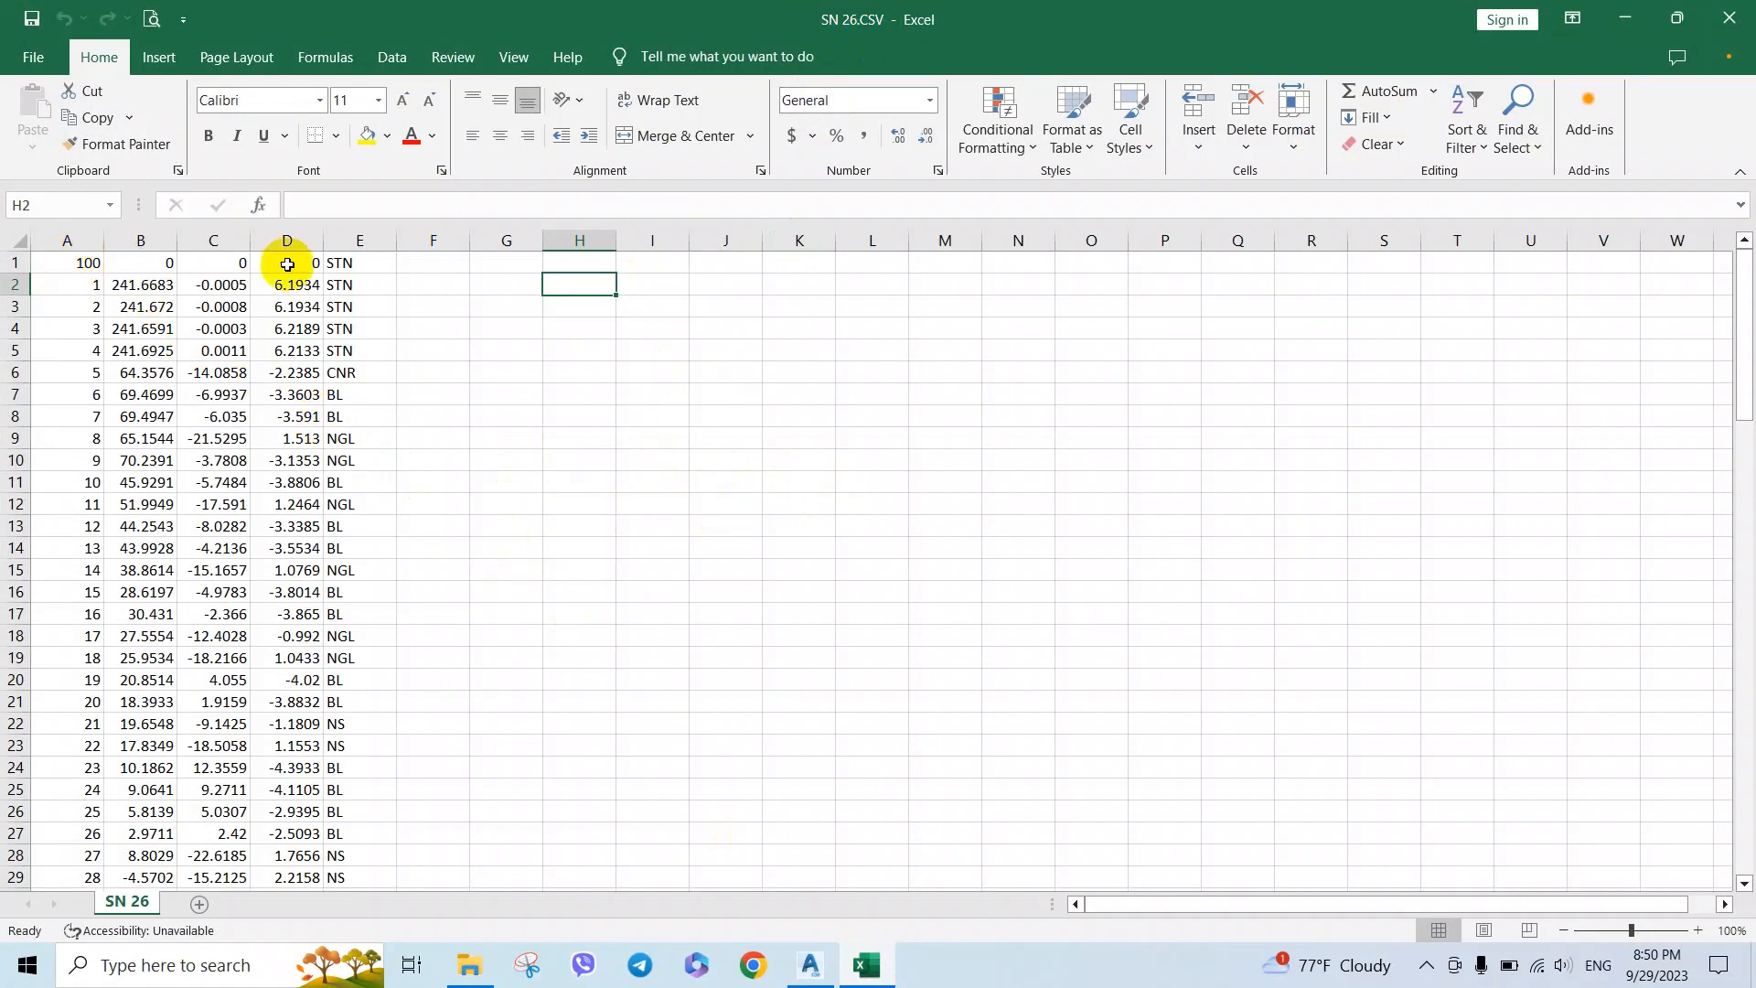
click(157, 263)
click(311, 264)
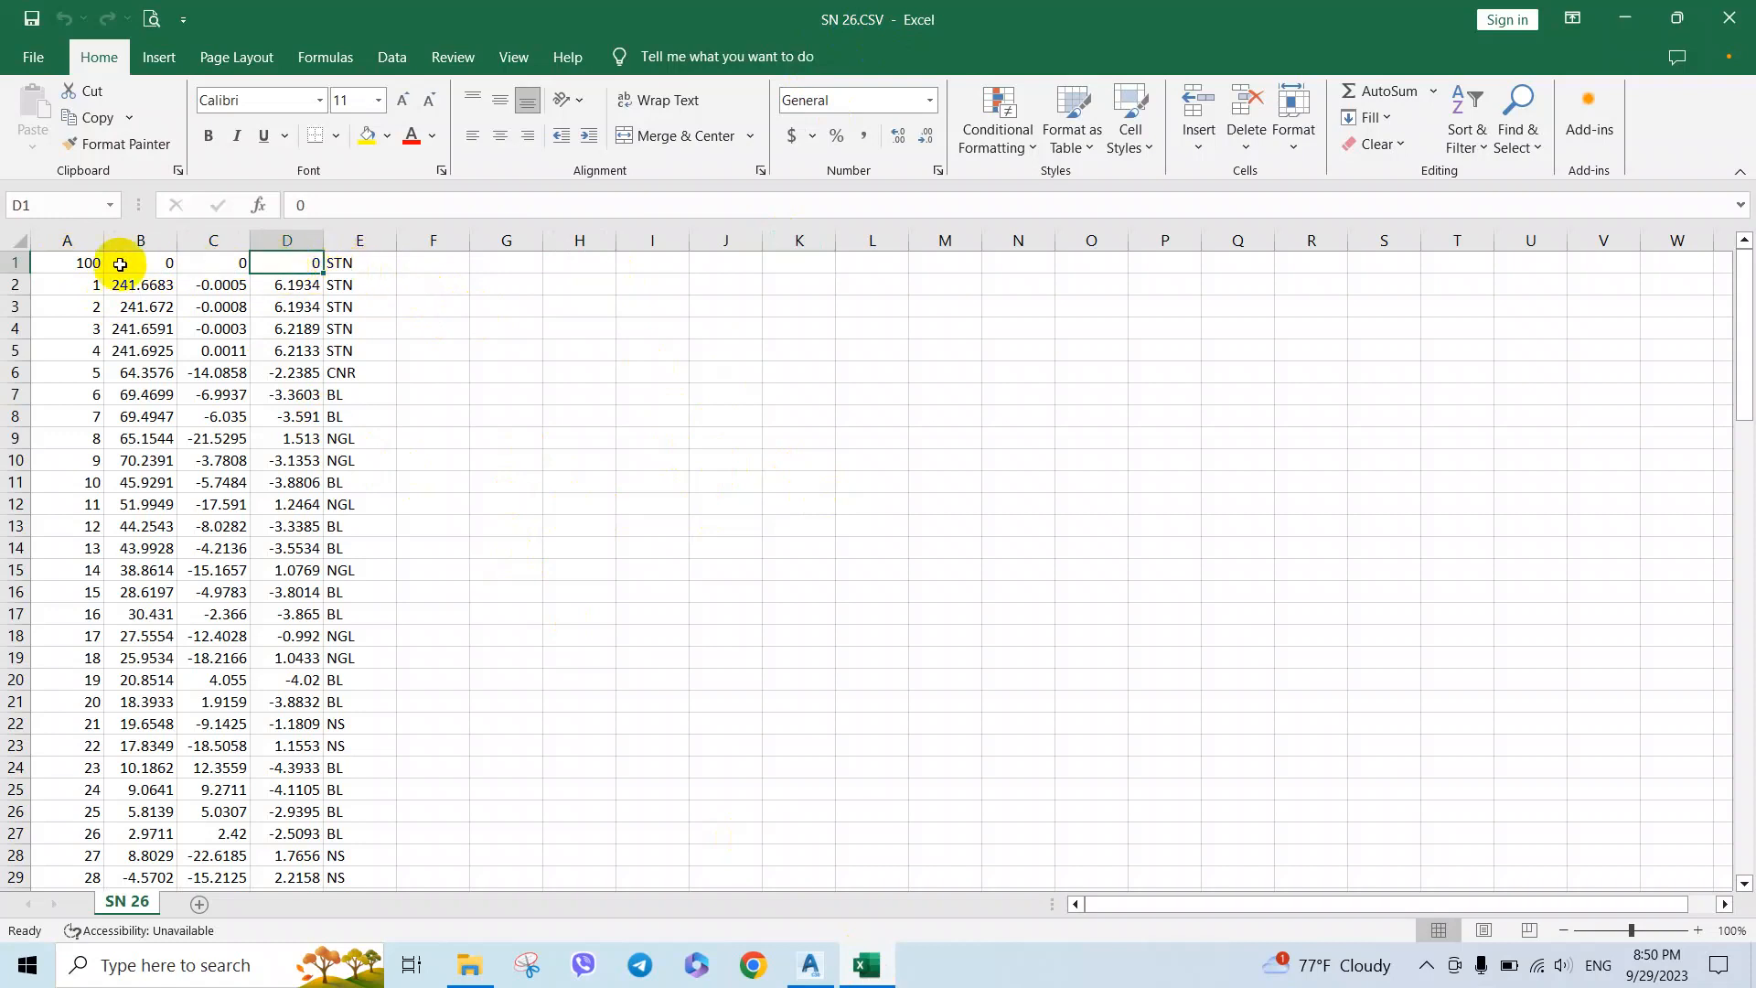
drag(79, 266, 253, 266)
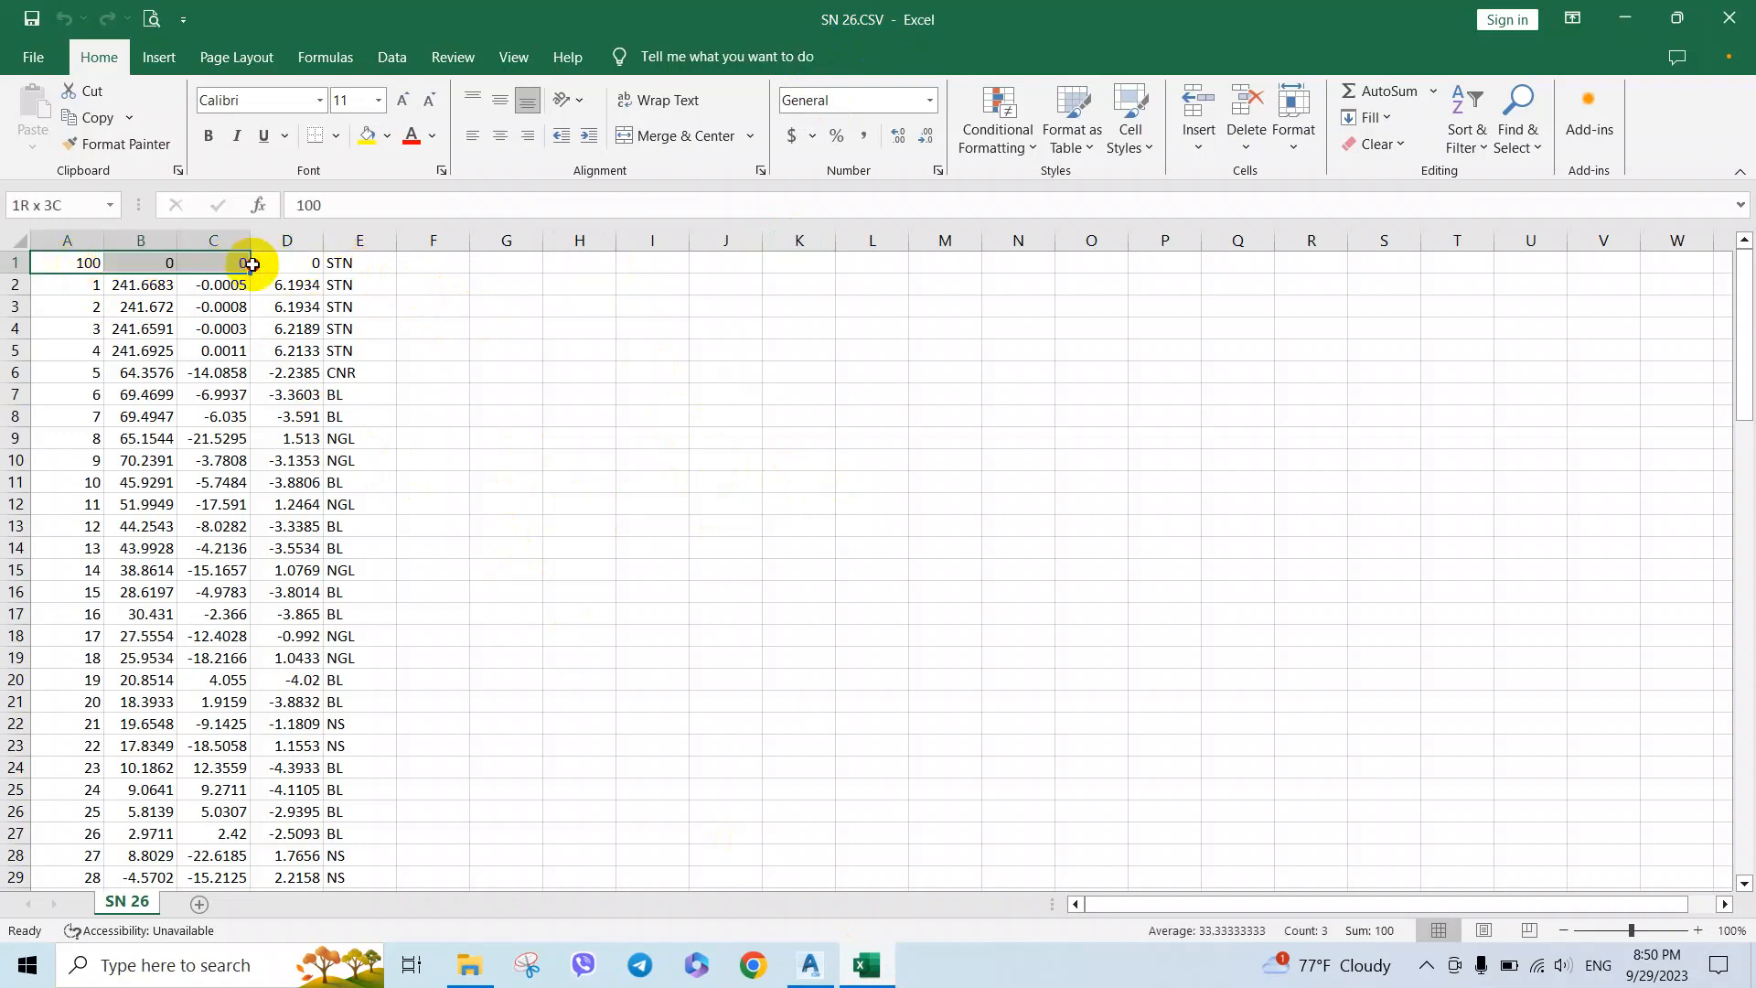
click(403, 277)
drag(288, 265, 38, 267)
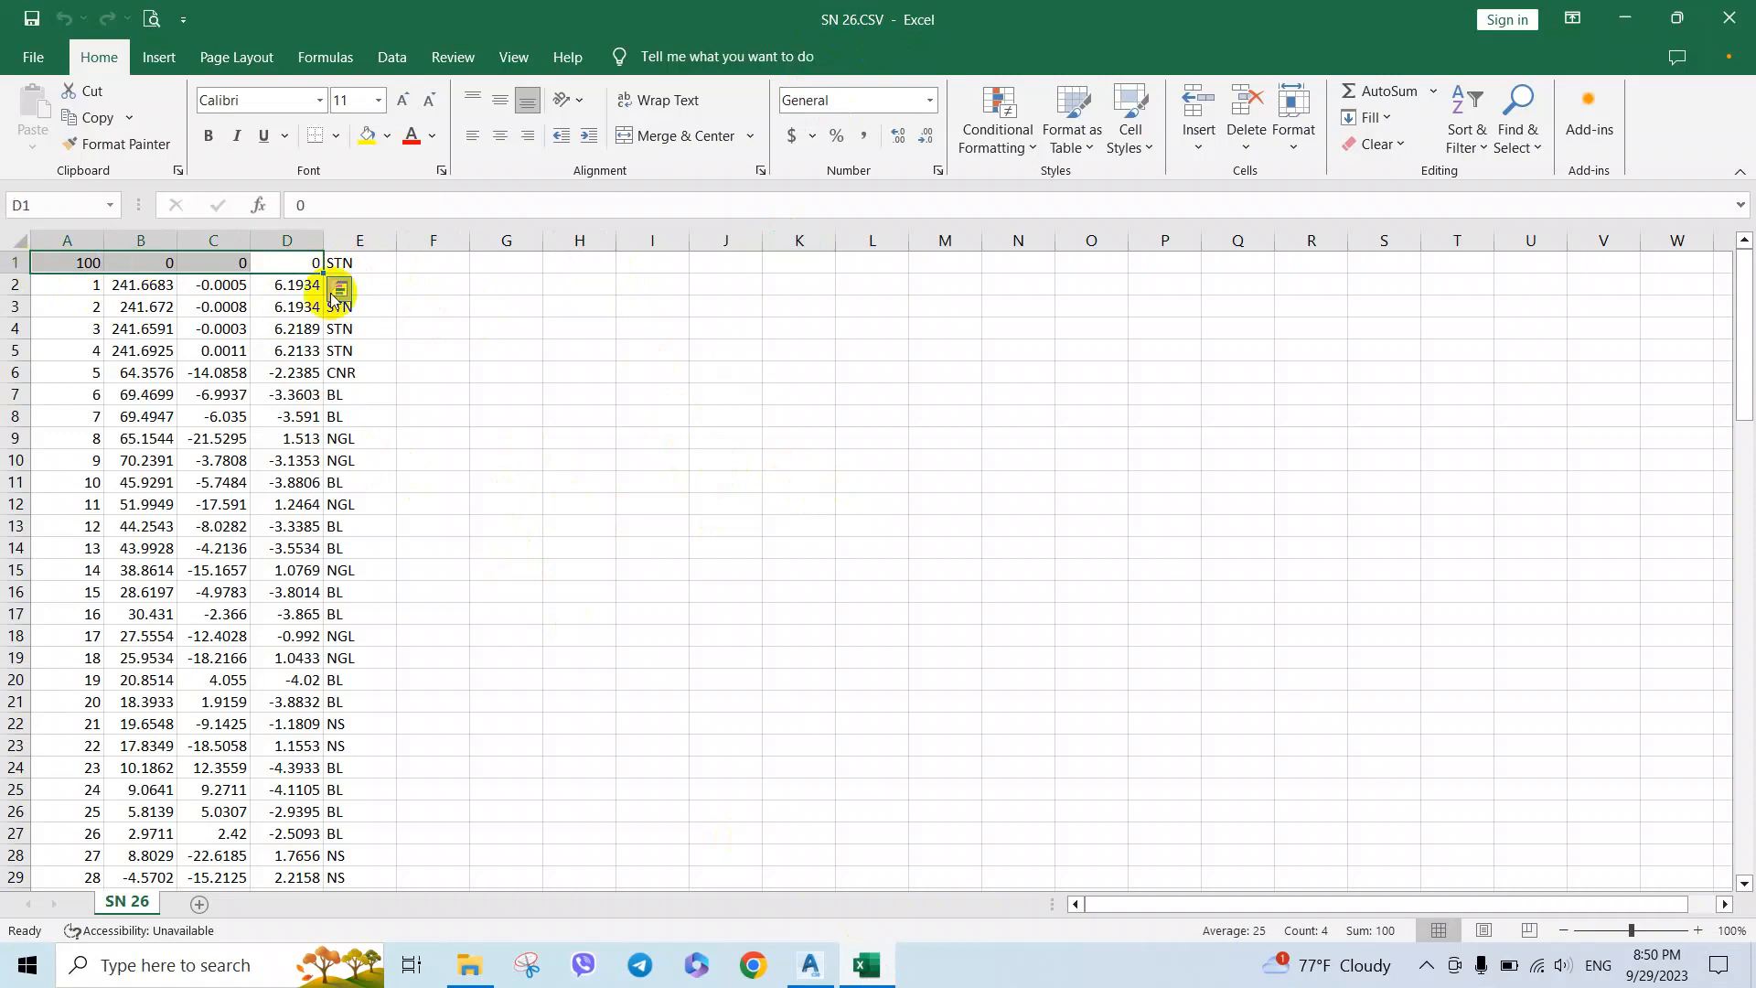
click(432, 302)
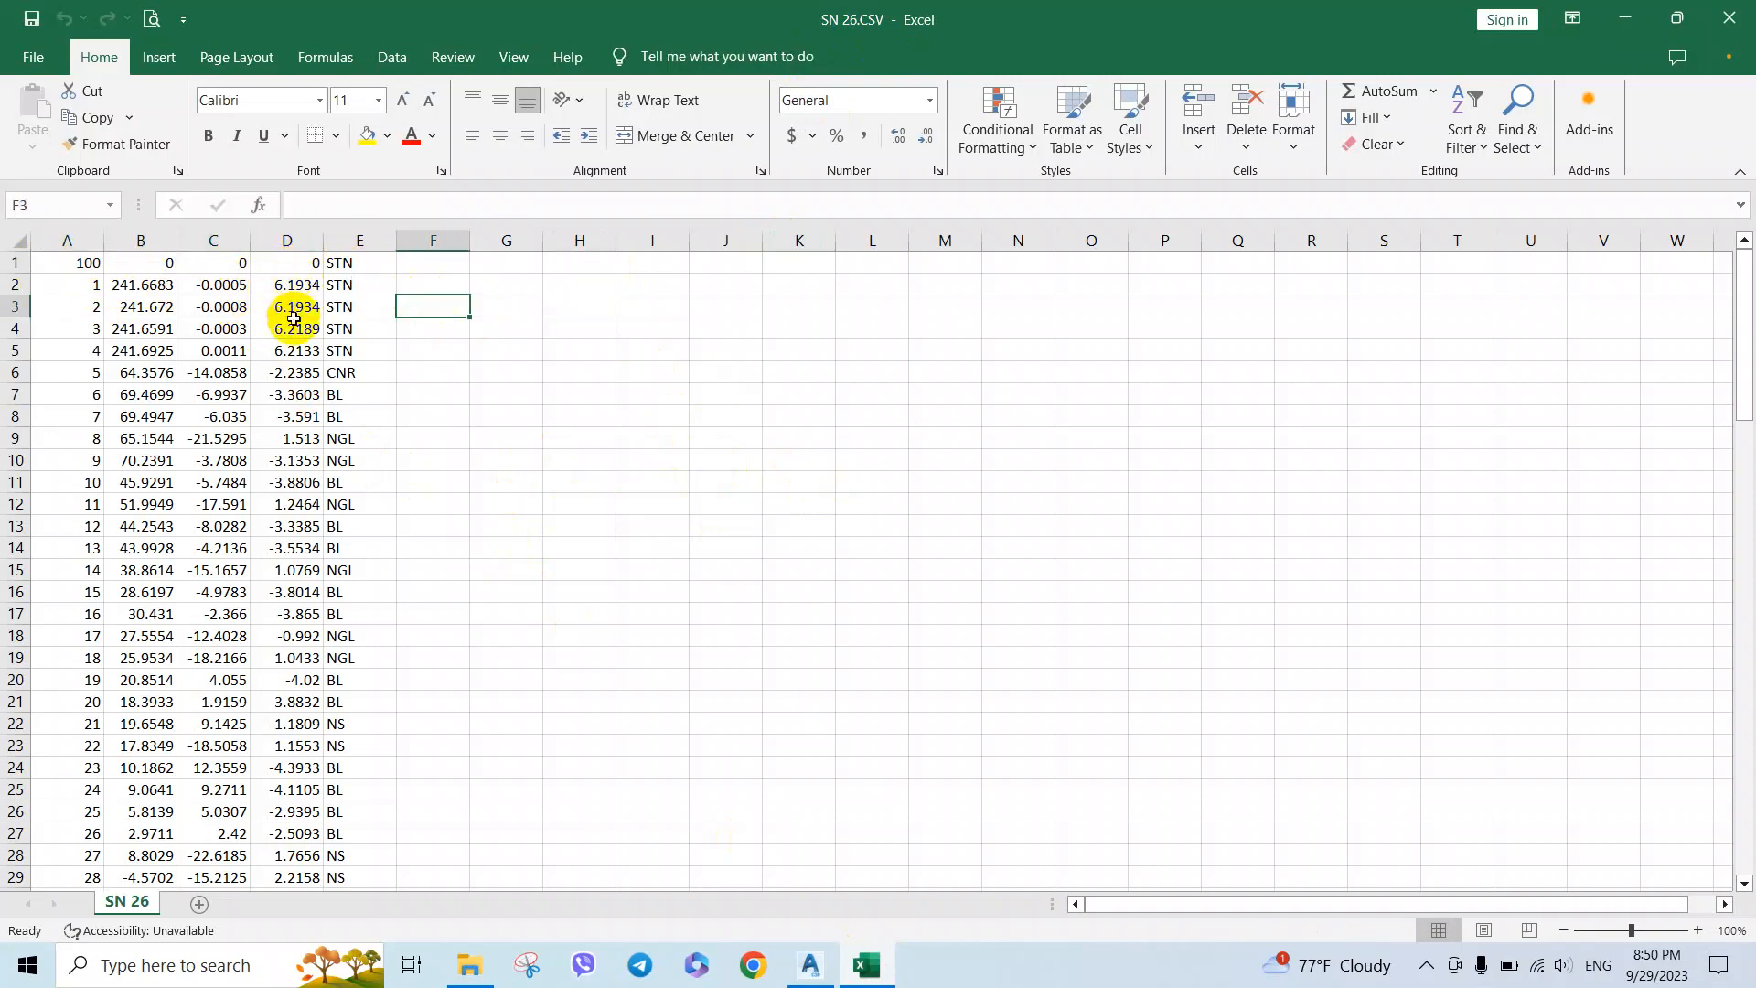
Step: Look through the survey point list, checking the elevation values in column D against the first station's elevation
scroll(298, 456, down, 11)
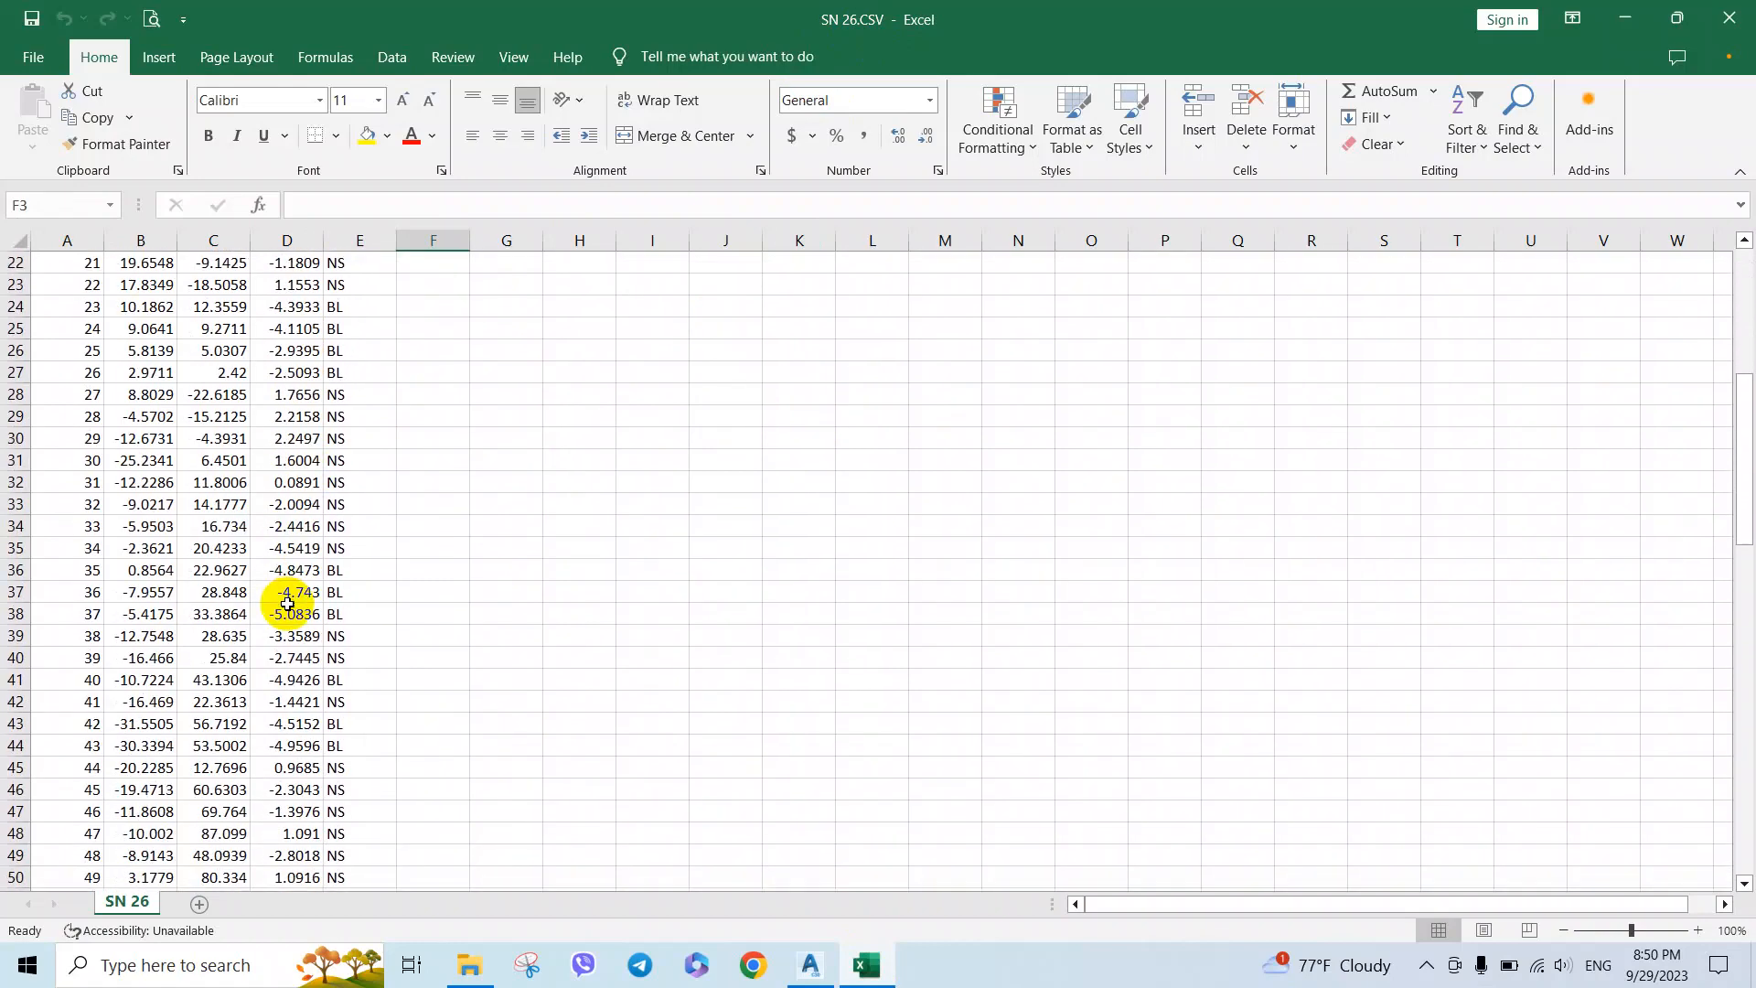
scroll(283, 629, down, 5)
scroll(284, 631, up, 16)
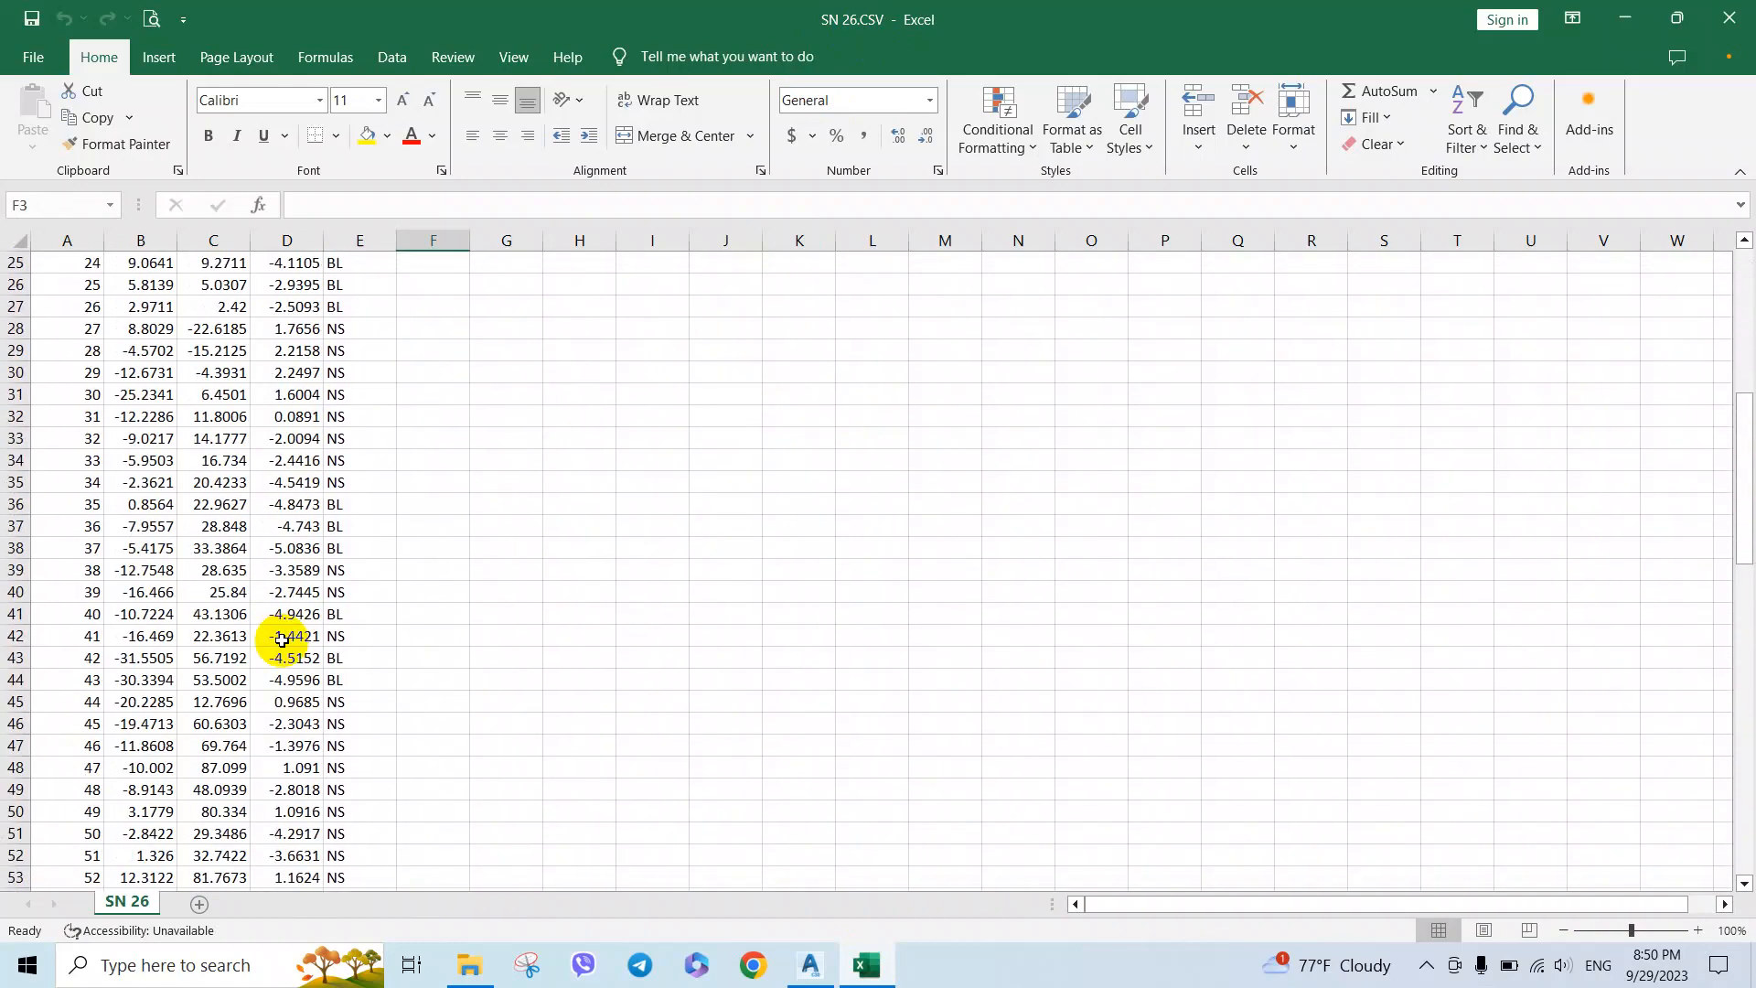
click(439, 264)
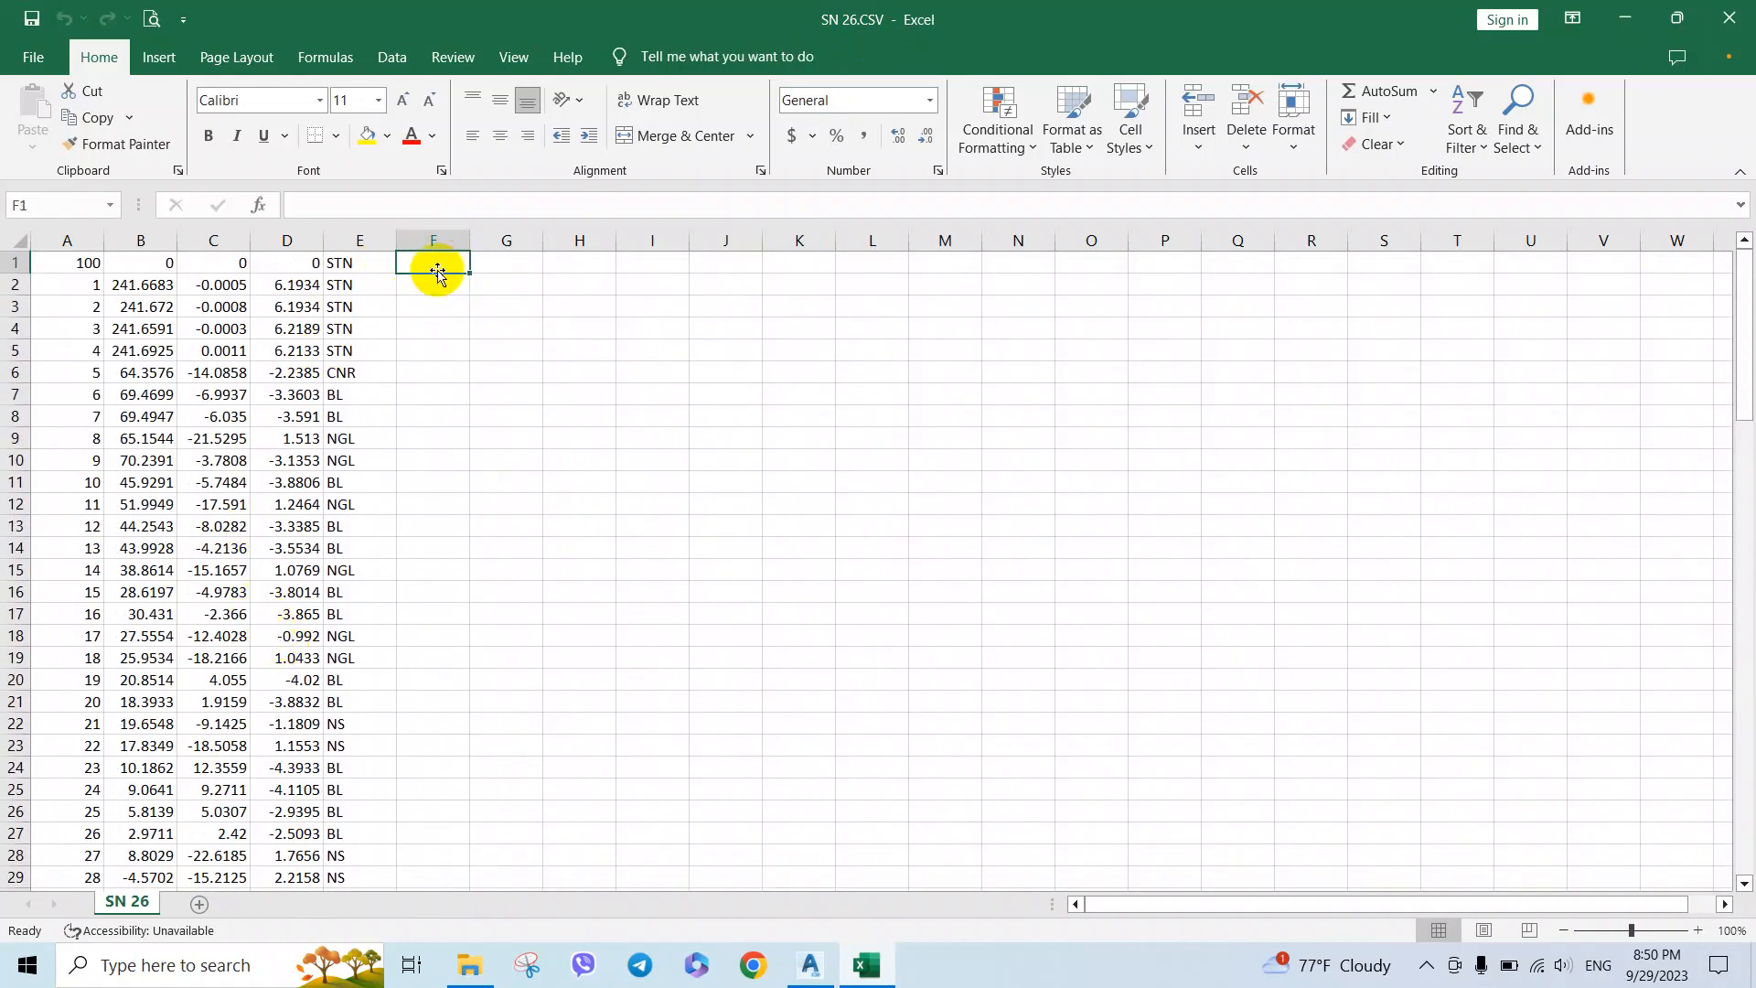
click(307, 264)
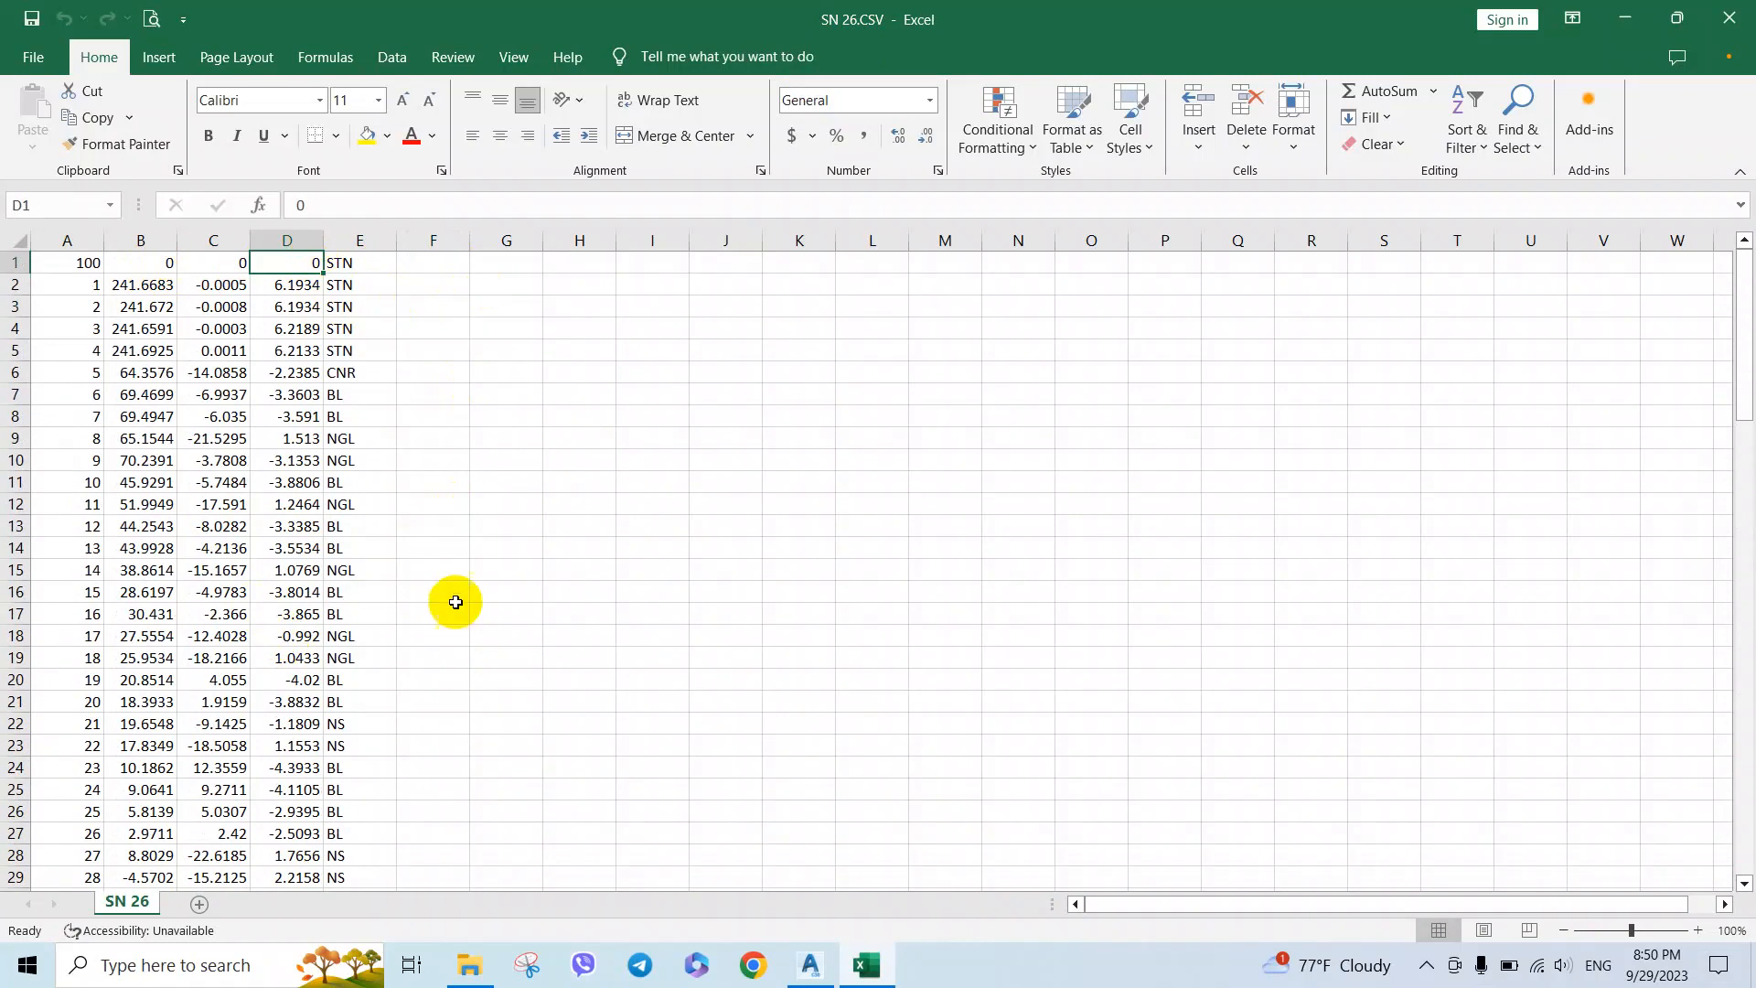
click(417, 283)
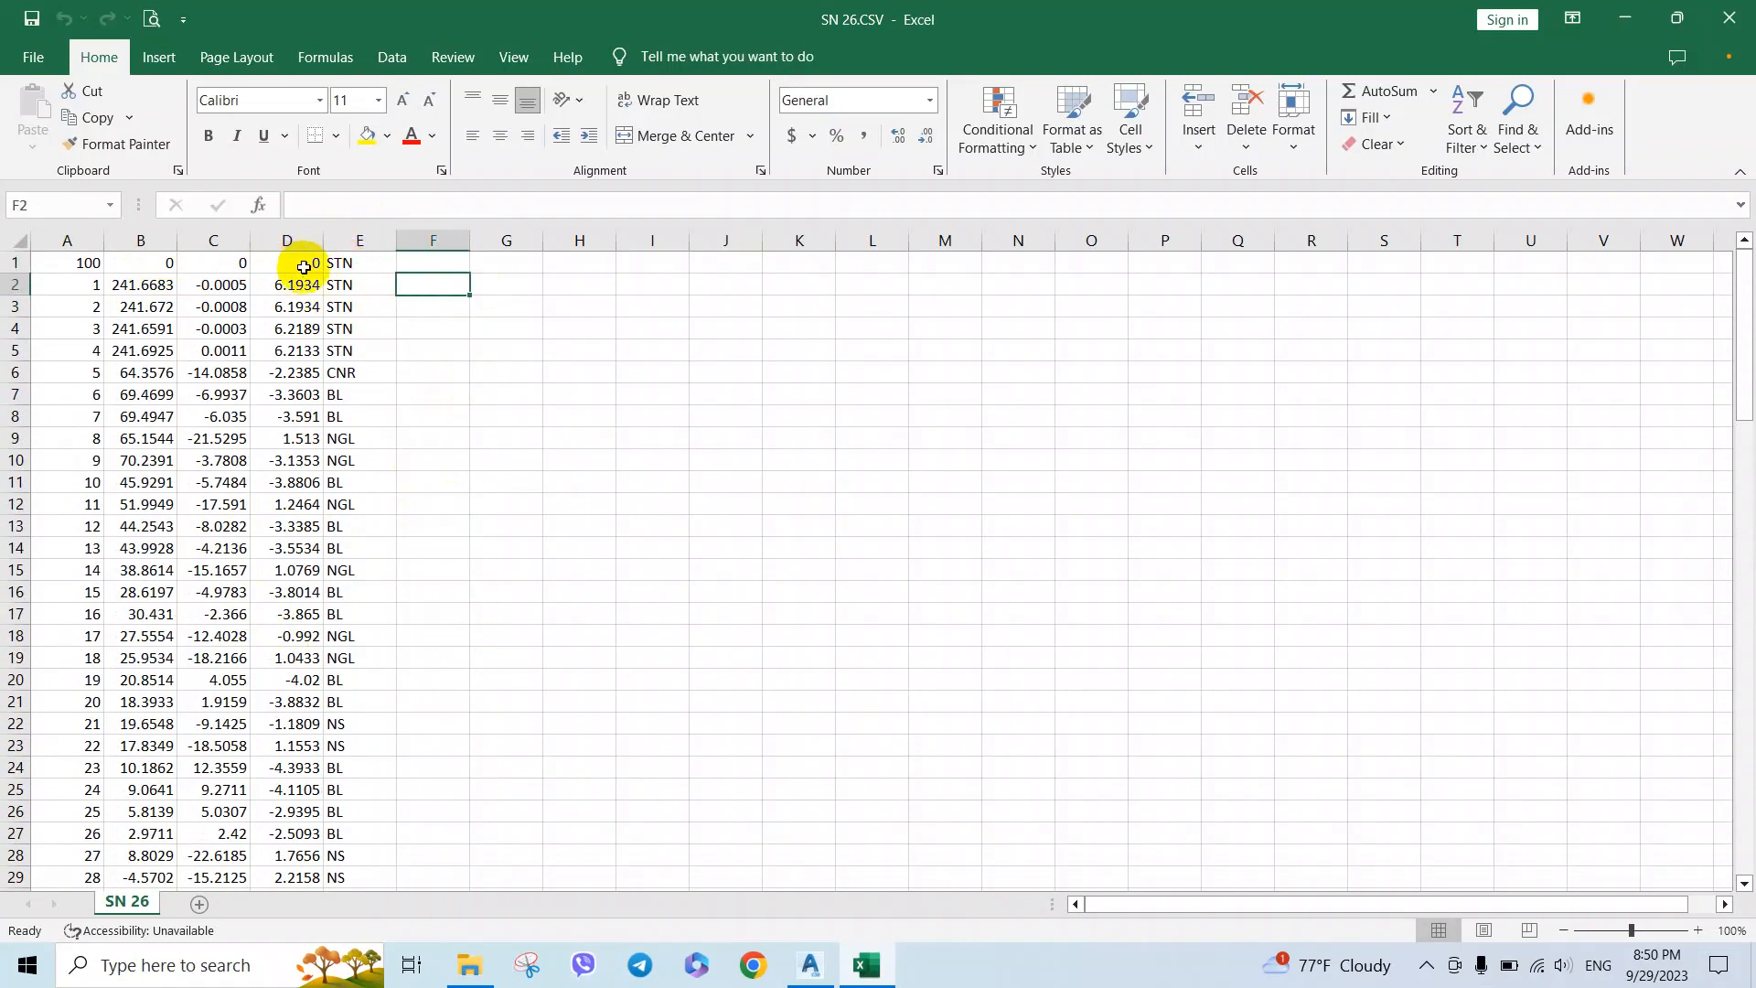
click(304, 265)
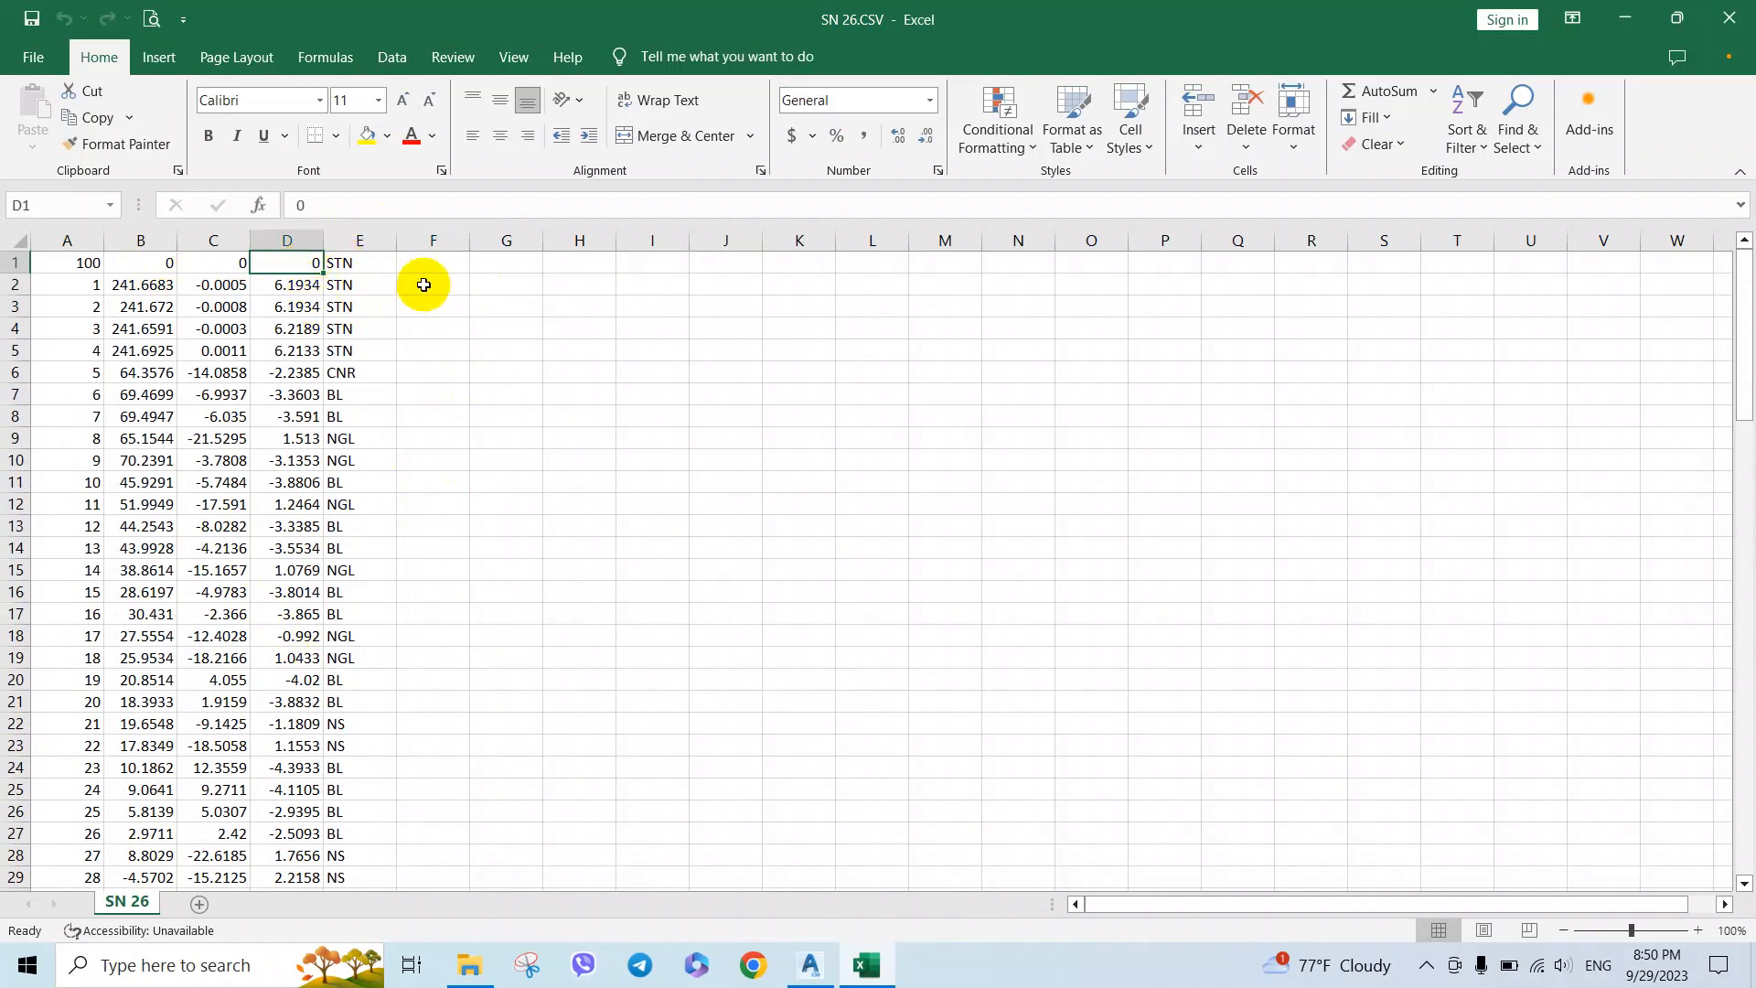
click(431, 263)
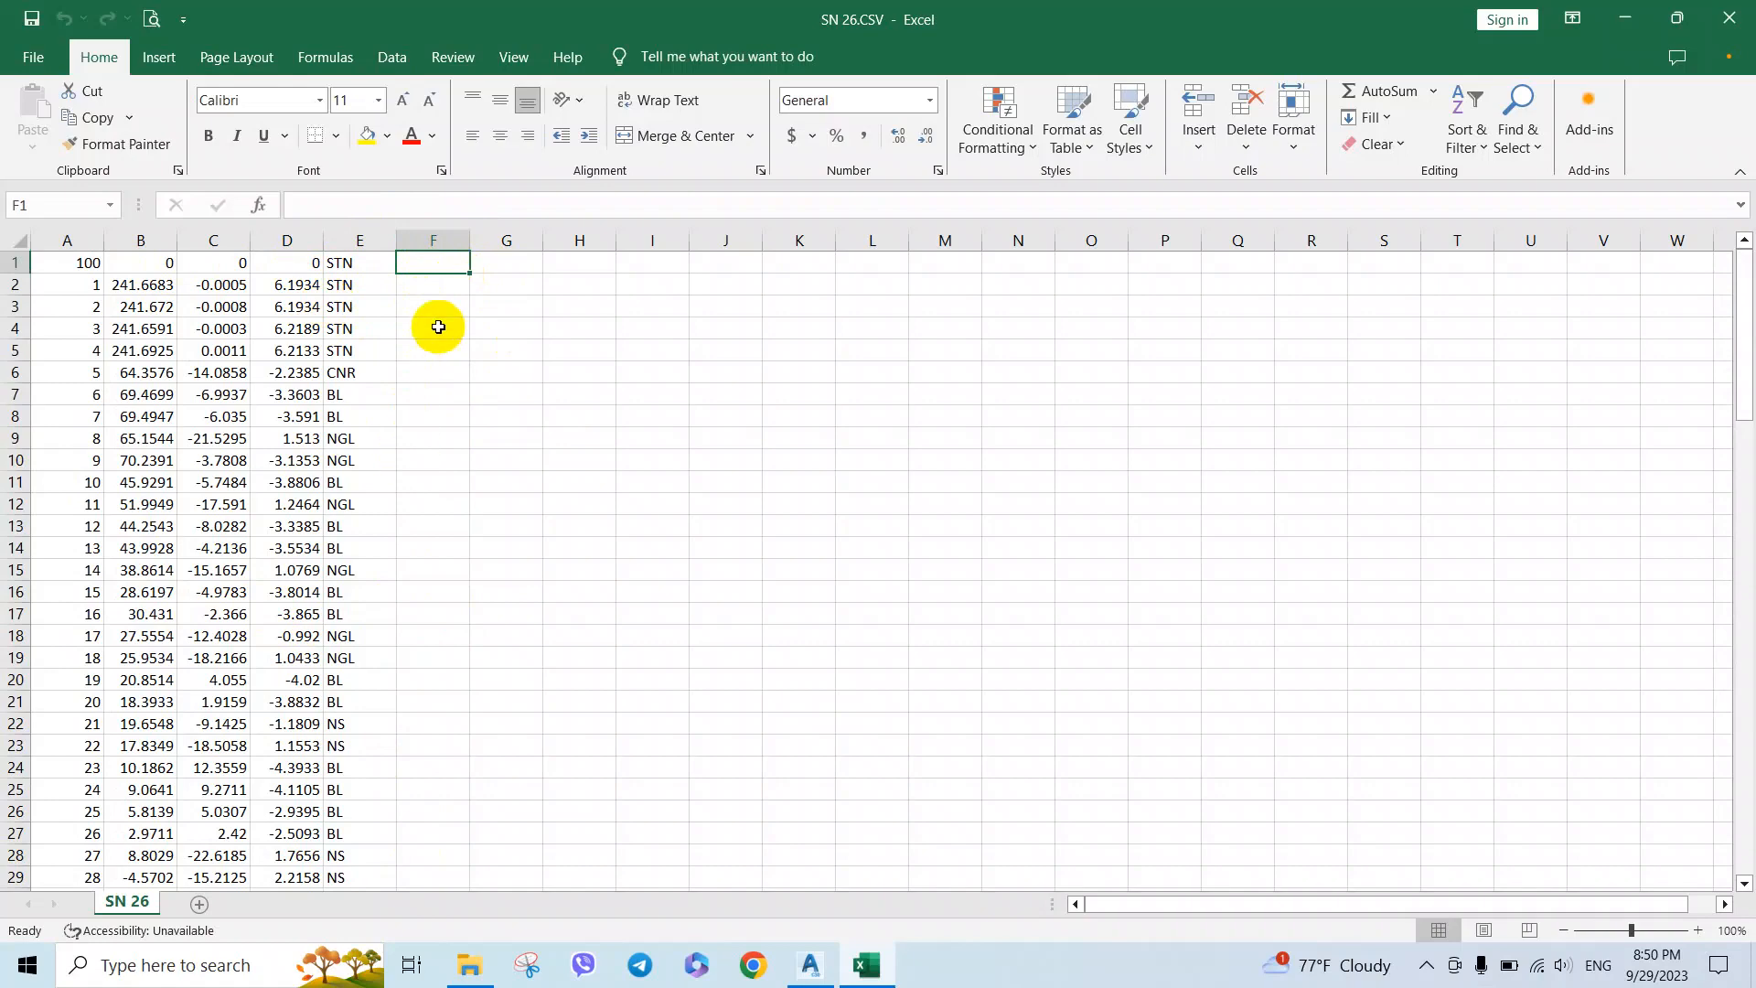
scroll(423, 608, down, 5)
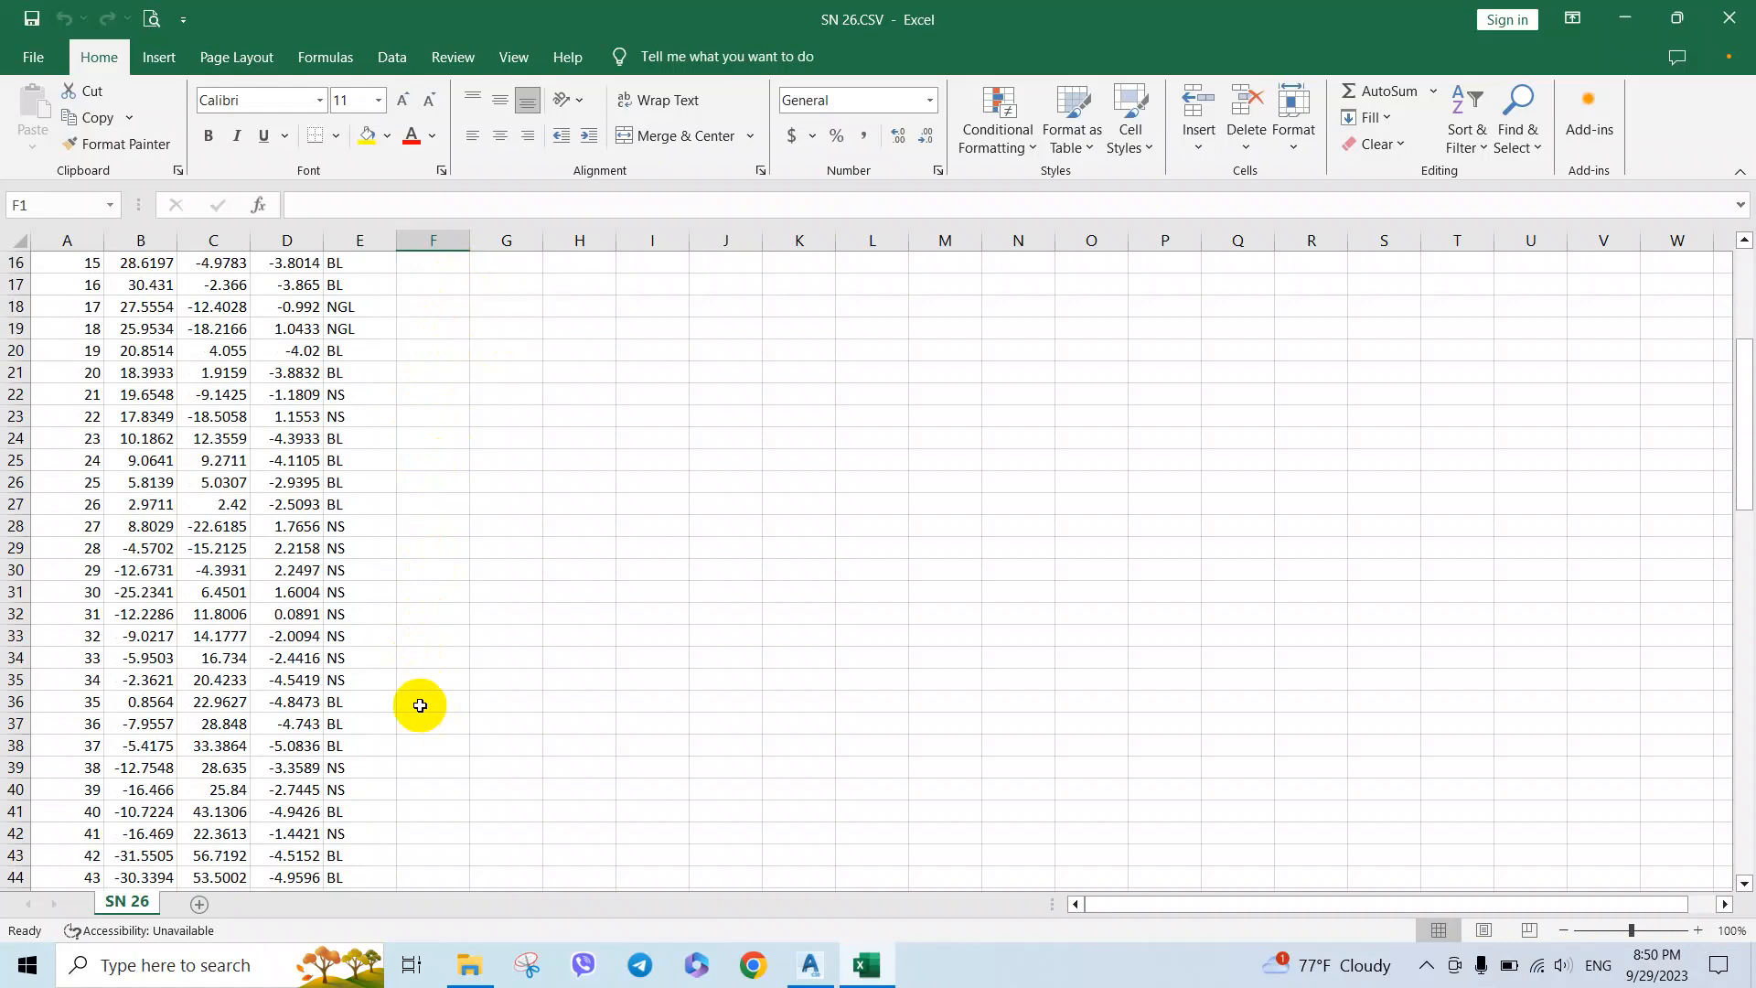
scroll(482, 704, down, 16)
scroll(484, 736, up, 20)
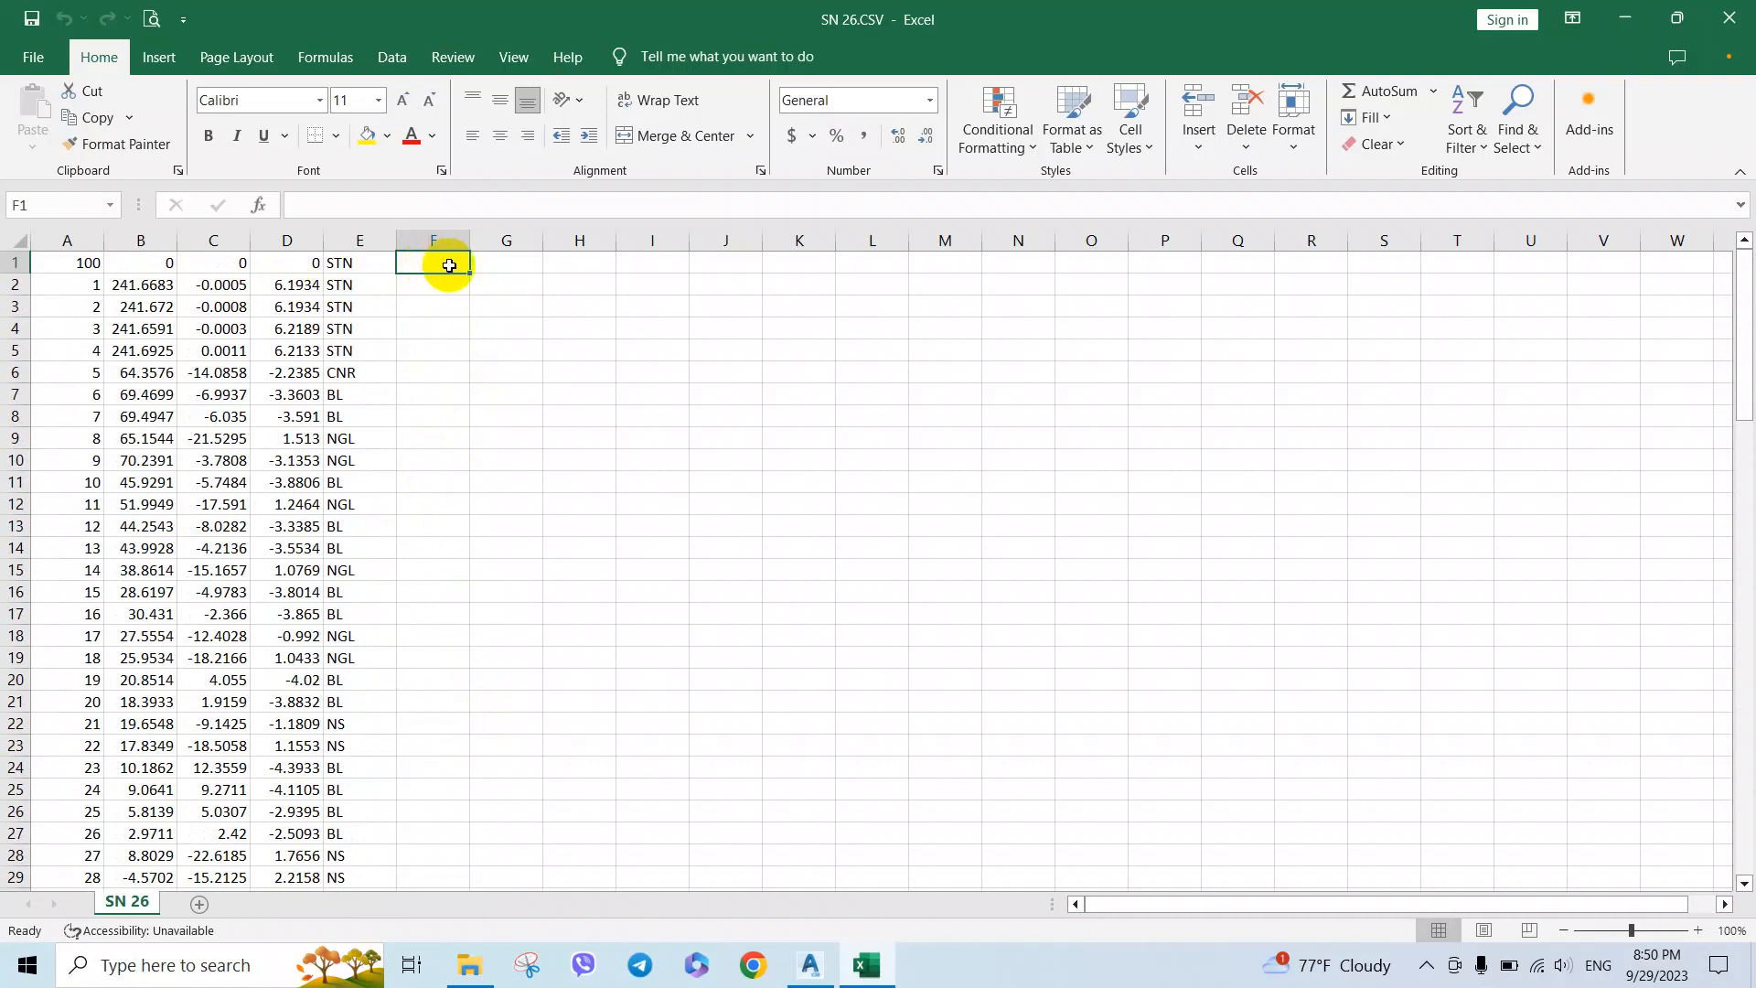
Step: Enter 300 in cell F1 as the elevation offset for the first station
text(300)
key(Return)
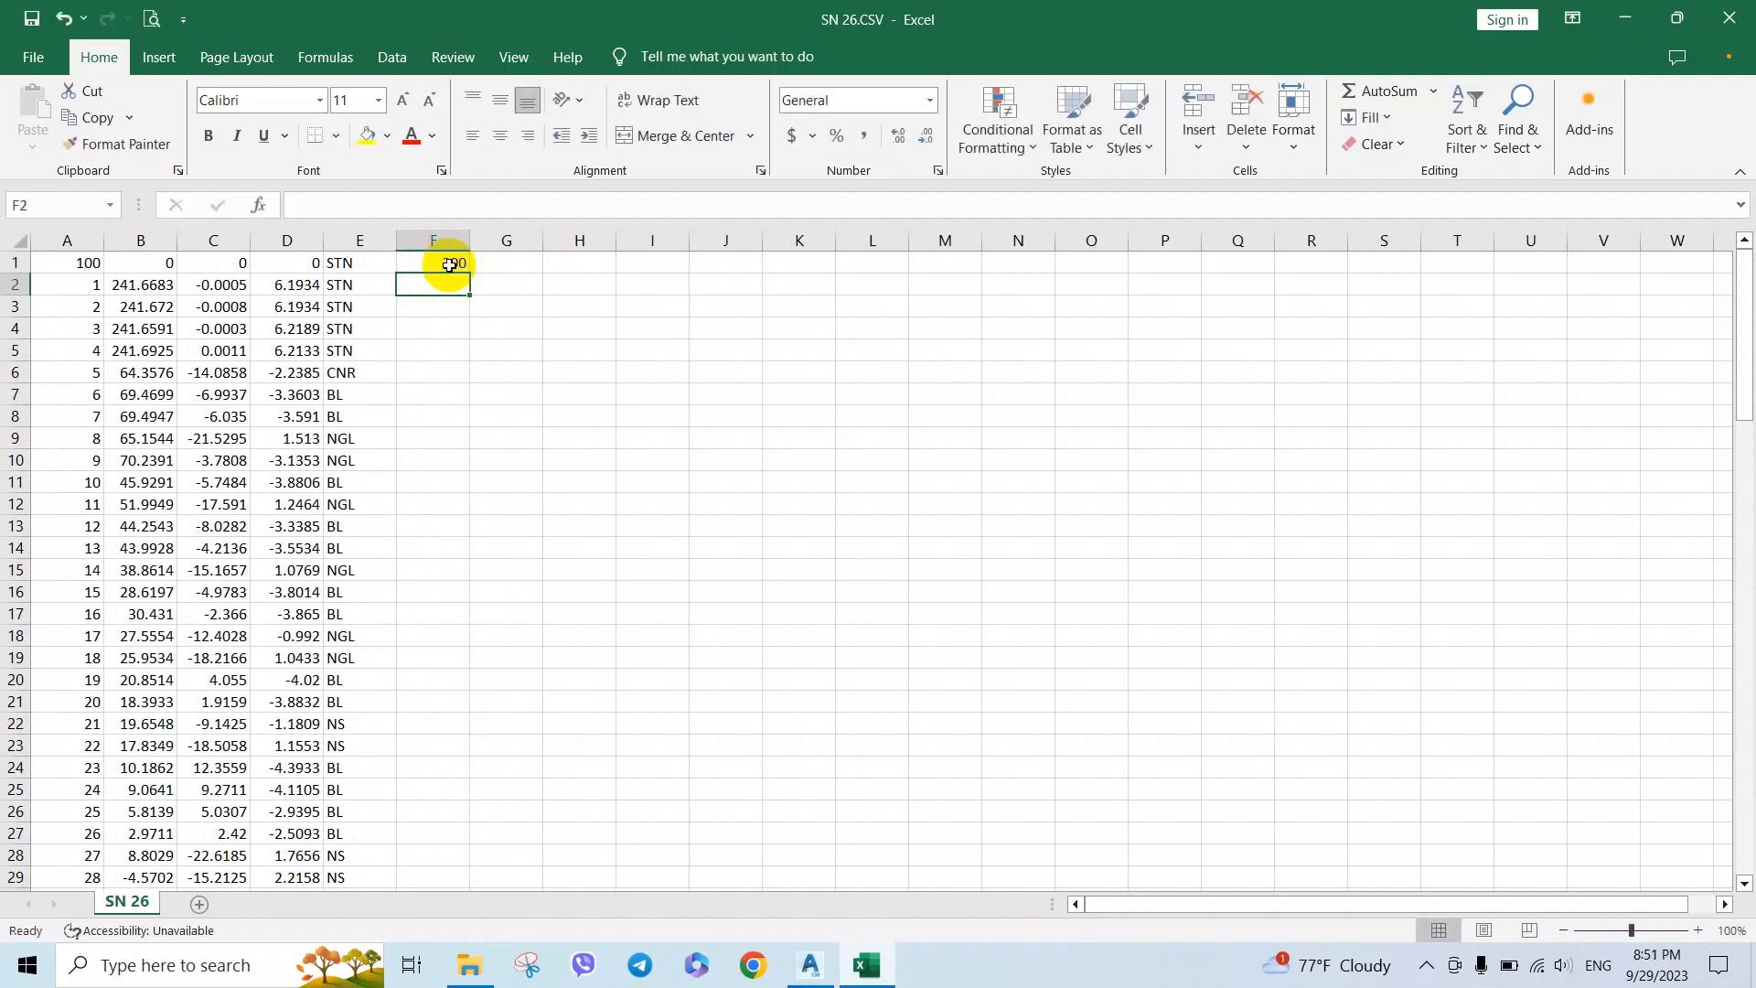
key(Up)
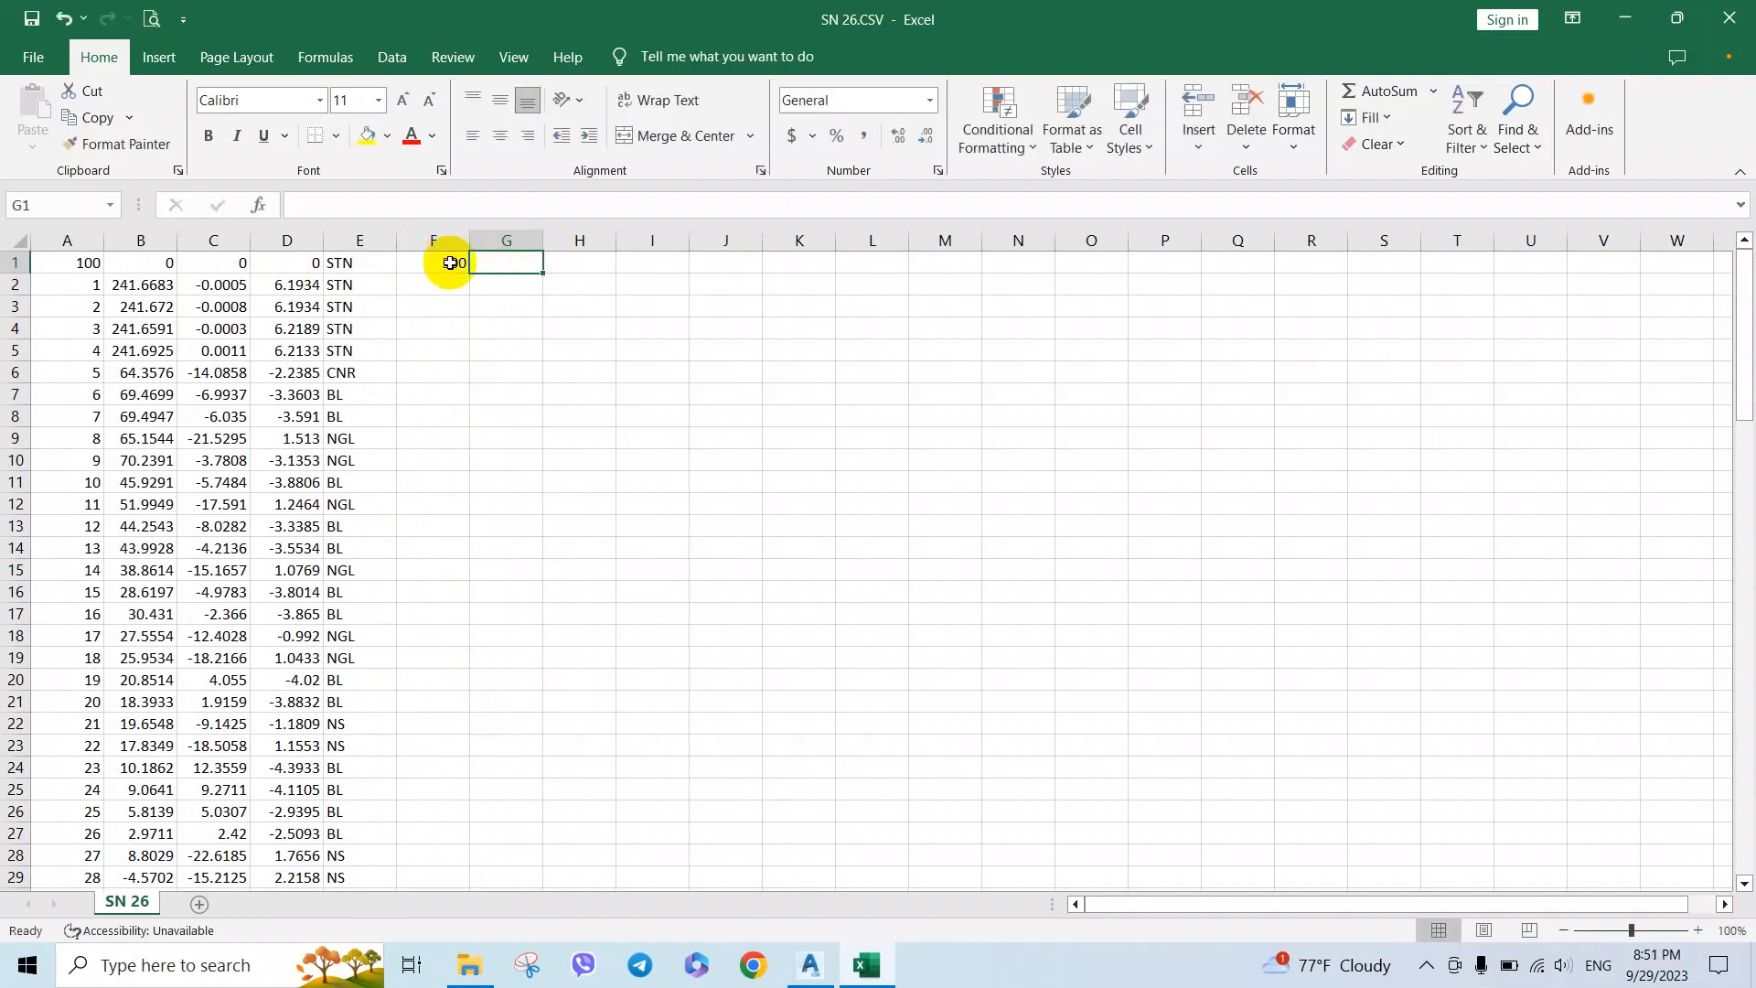
Step: Enter the formula =D1+F1 in cell G1 to add the offset to the first elevation
click(504, 260)
text(=)
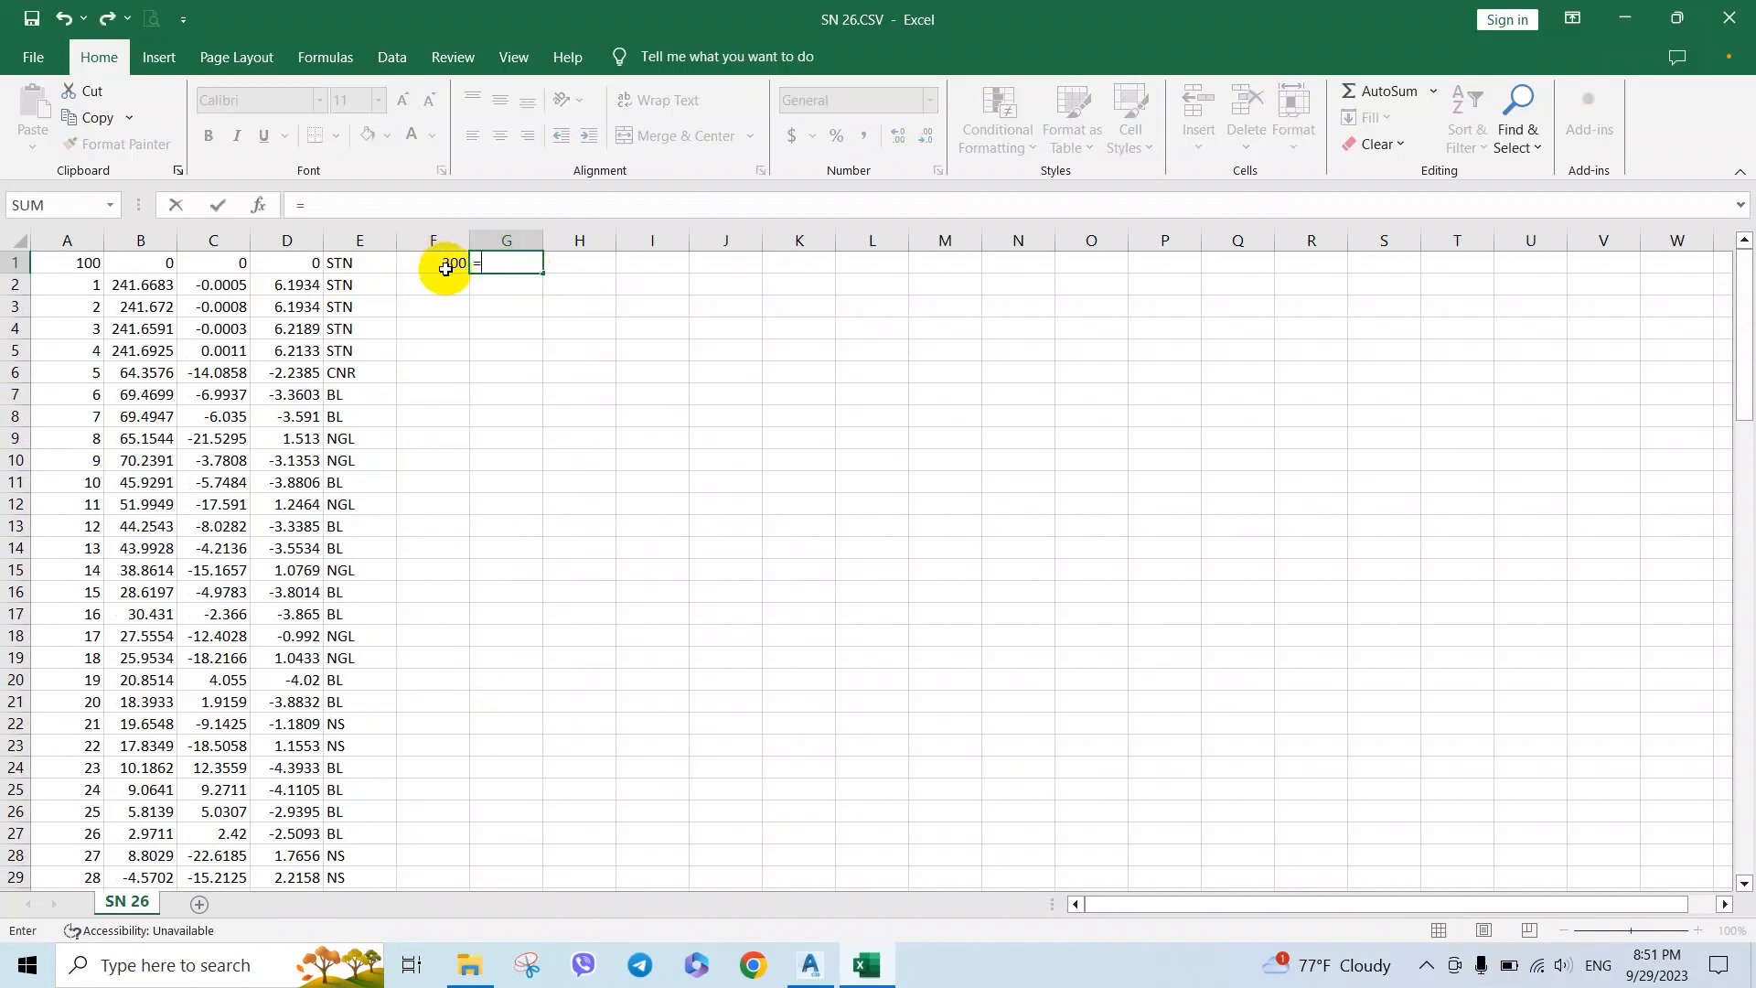
click(301, 265)
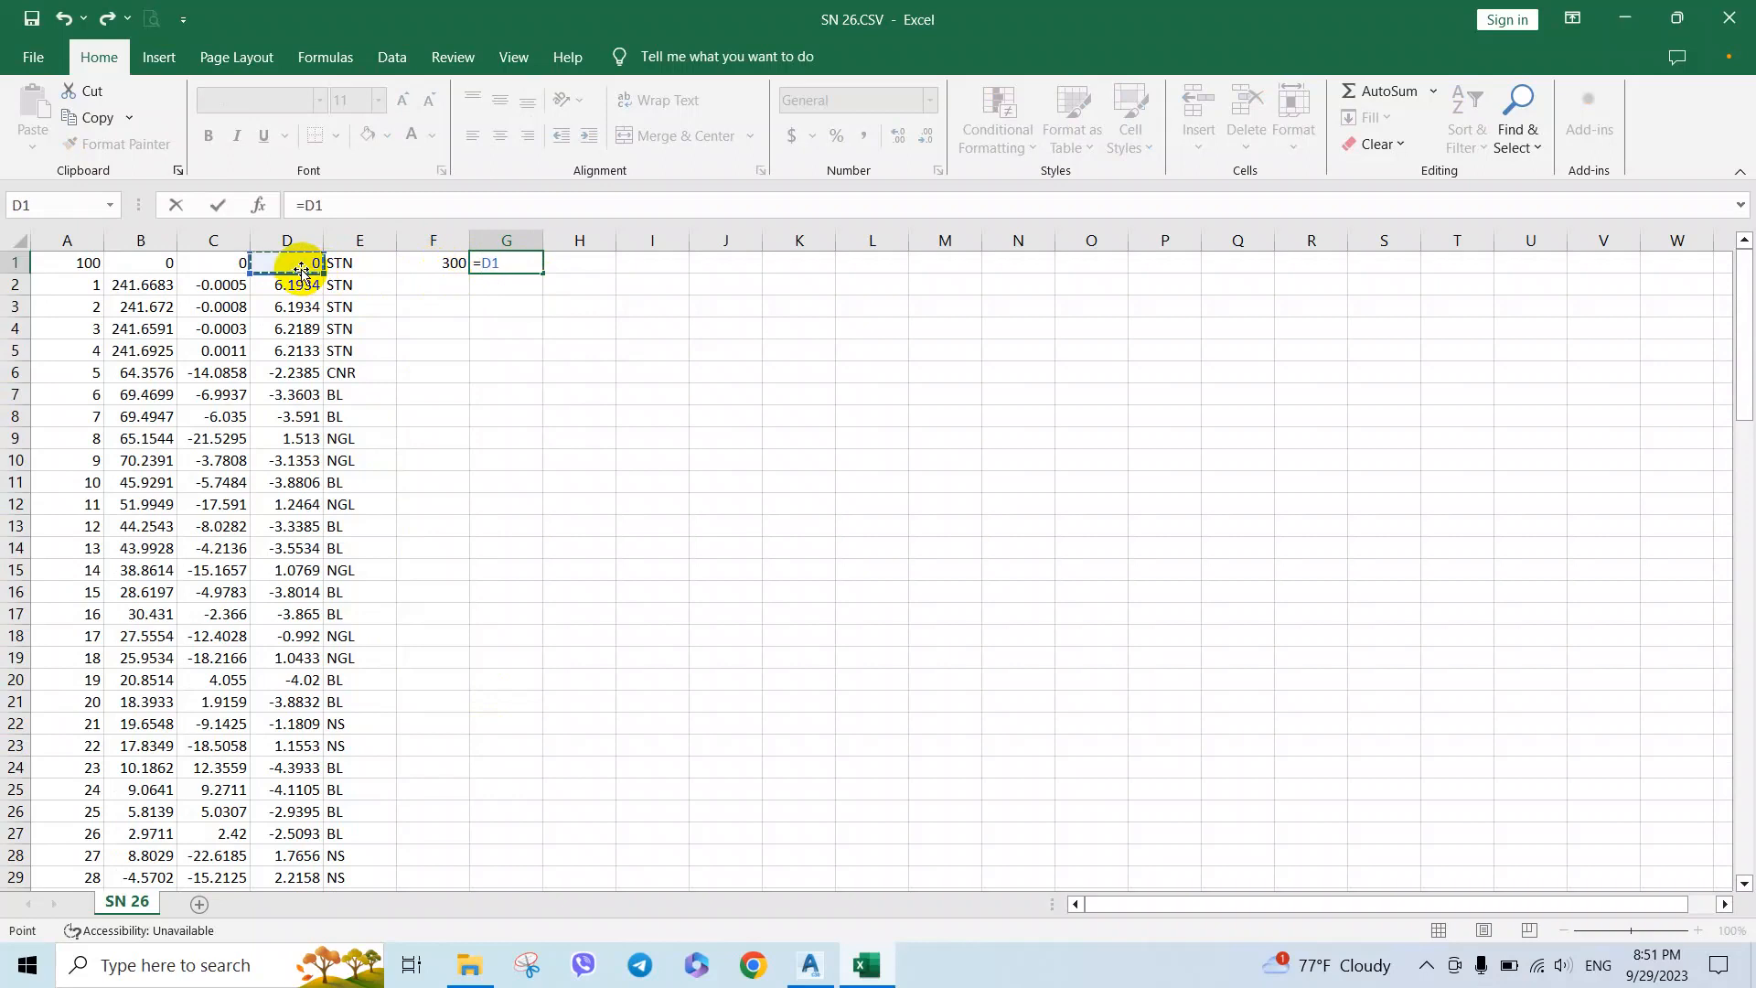
click(435, 262)
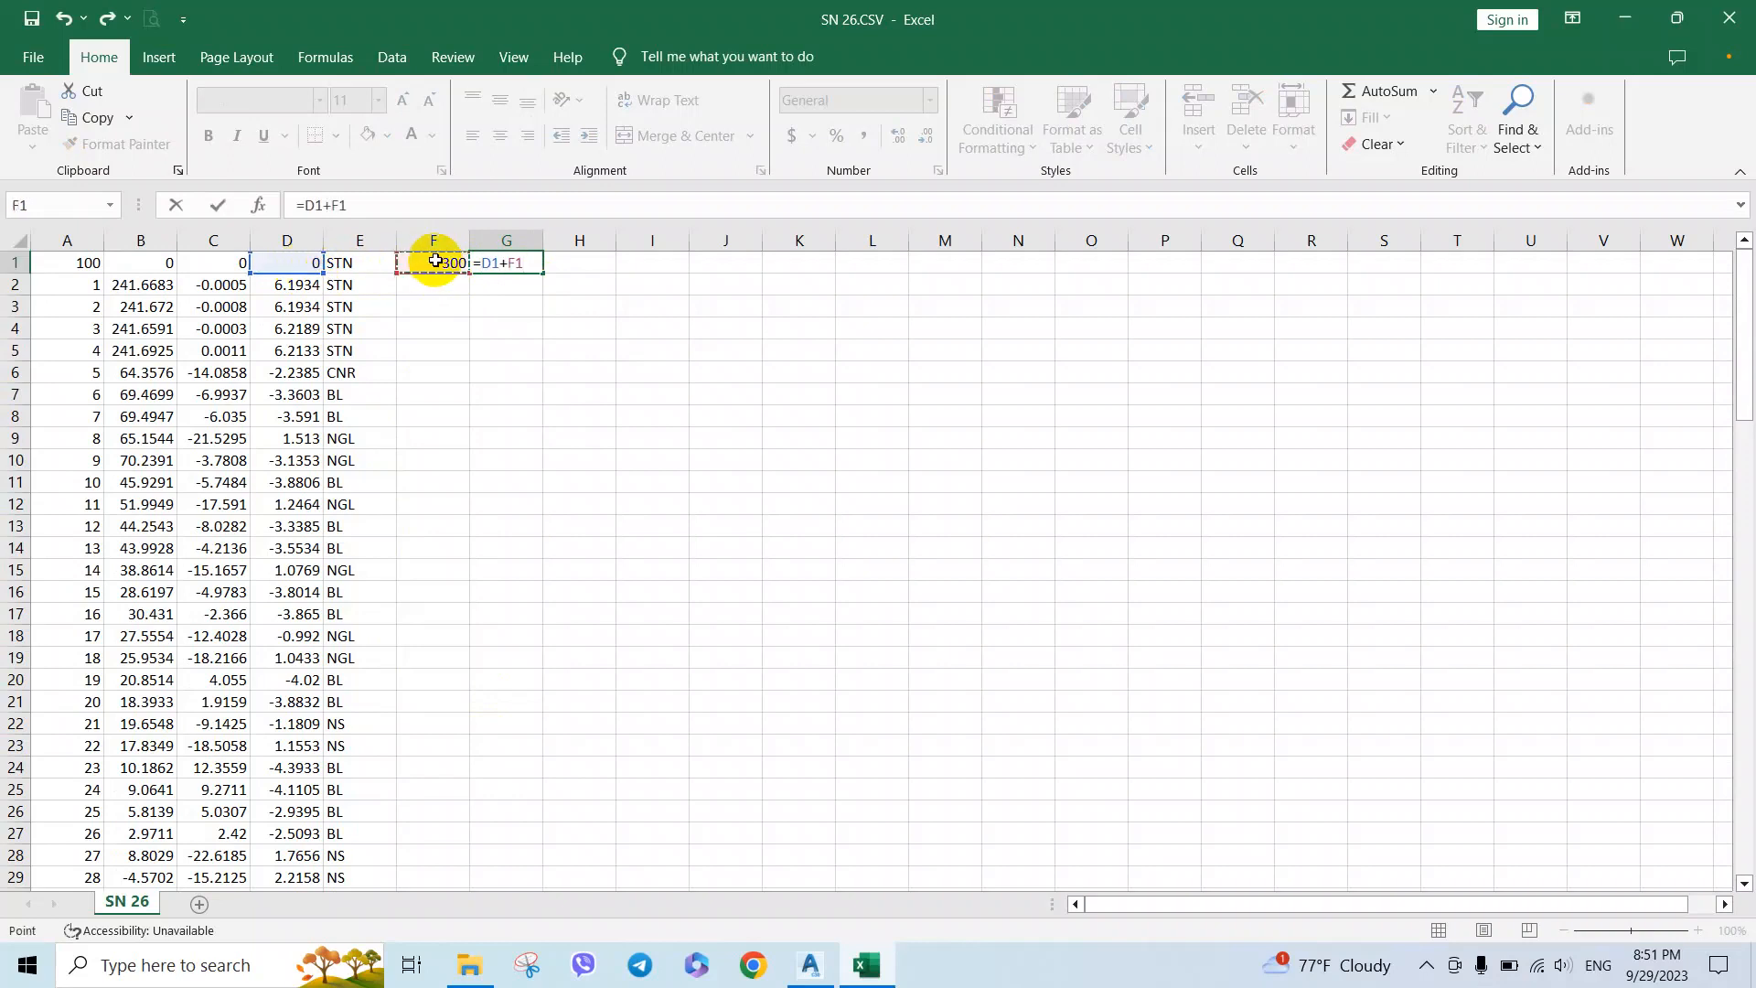
key(Return)
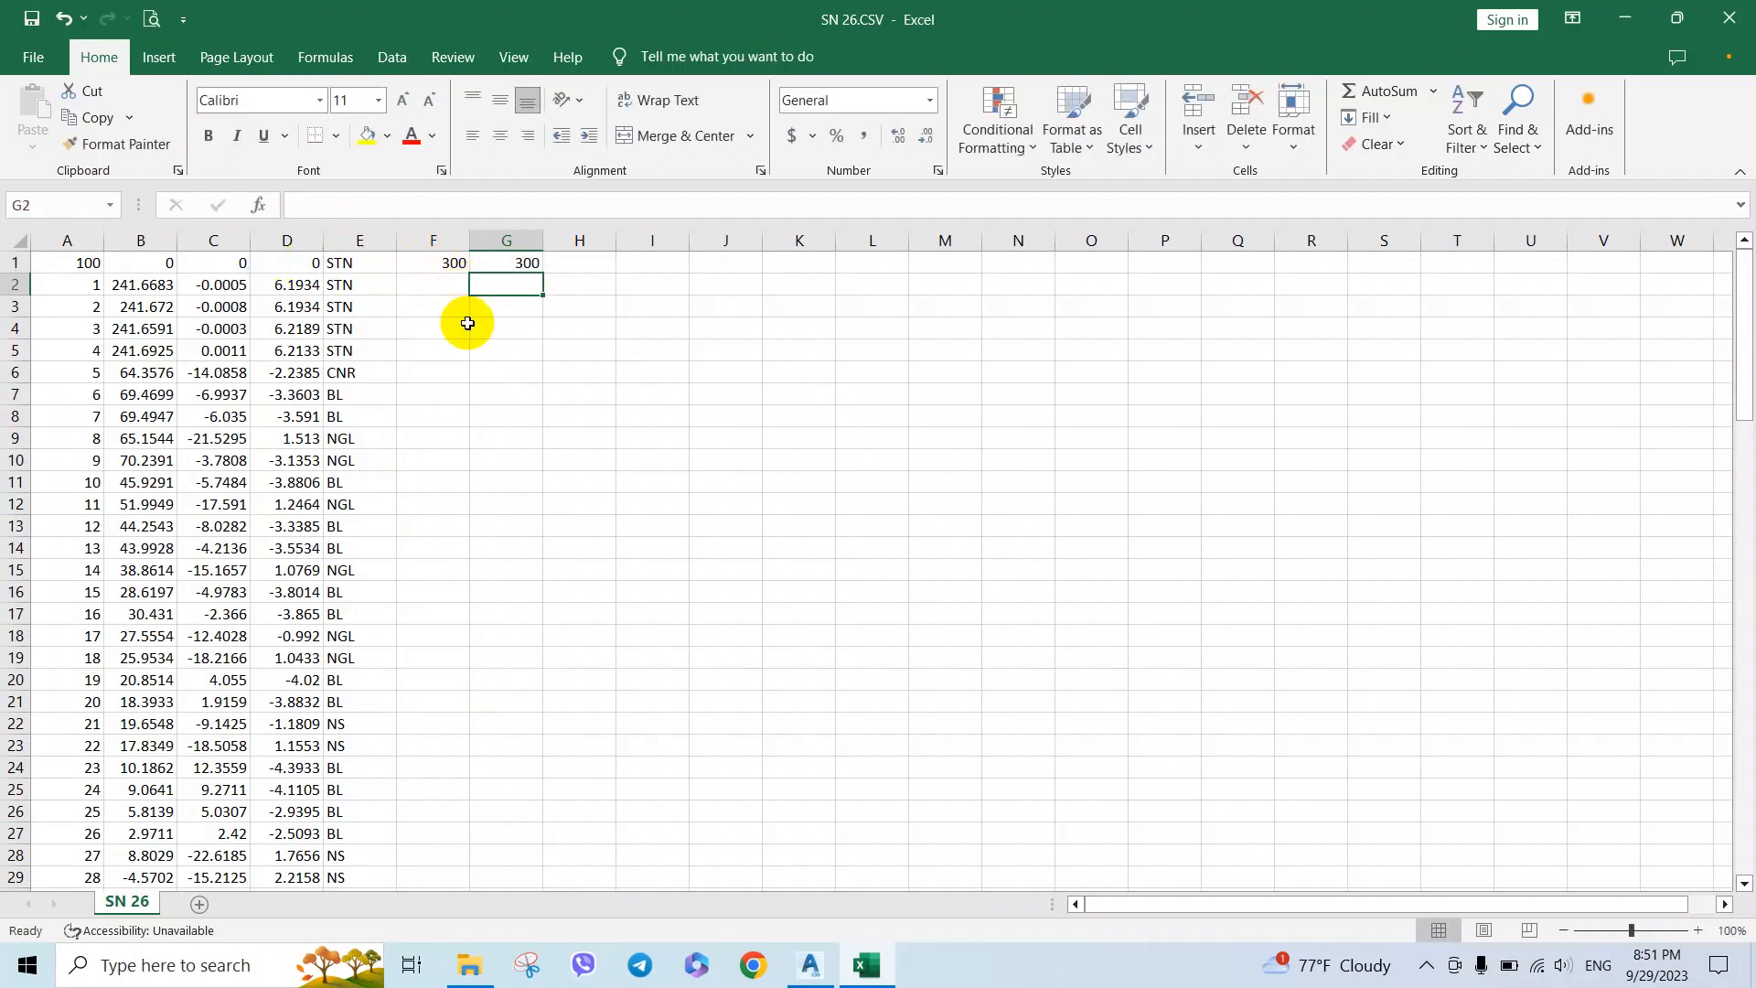
Step: Fill the G1 formula down column G to the last point in row 105 and review the filled elevations
click(518, 261)
drag(547, 276, 509, 814)
scroll(503, 680, up, 5)
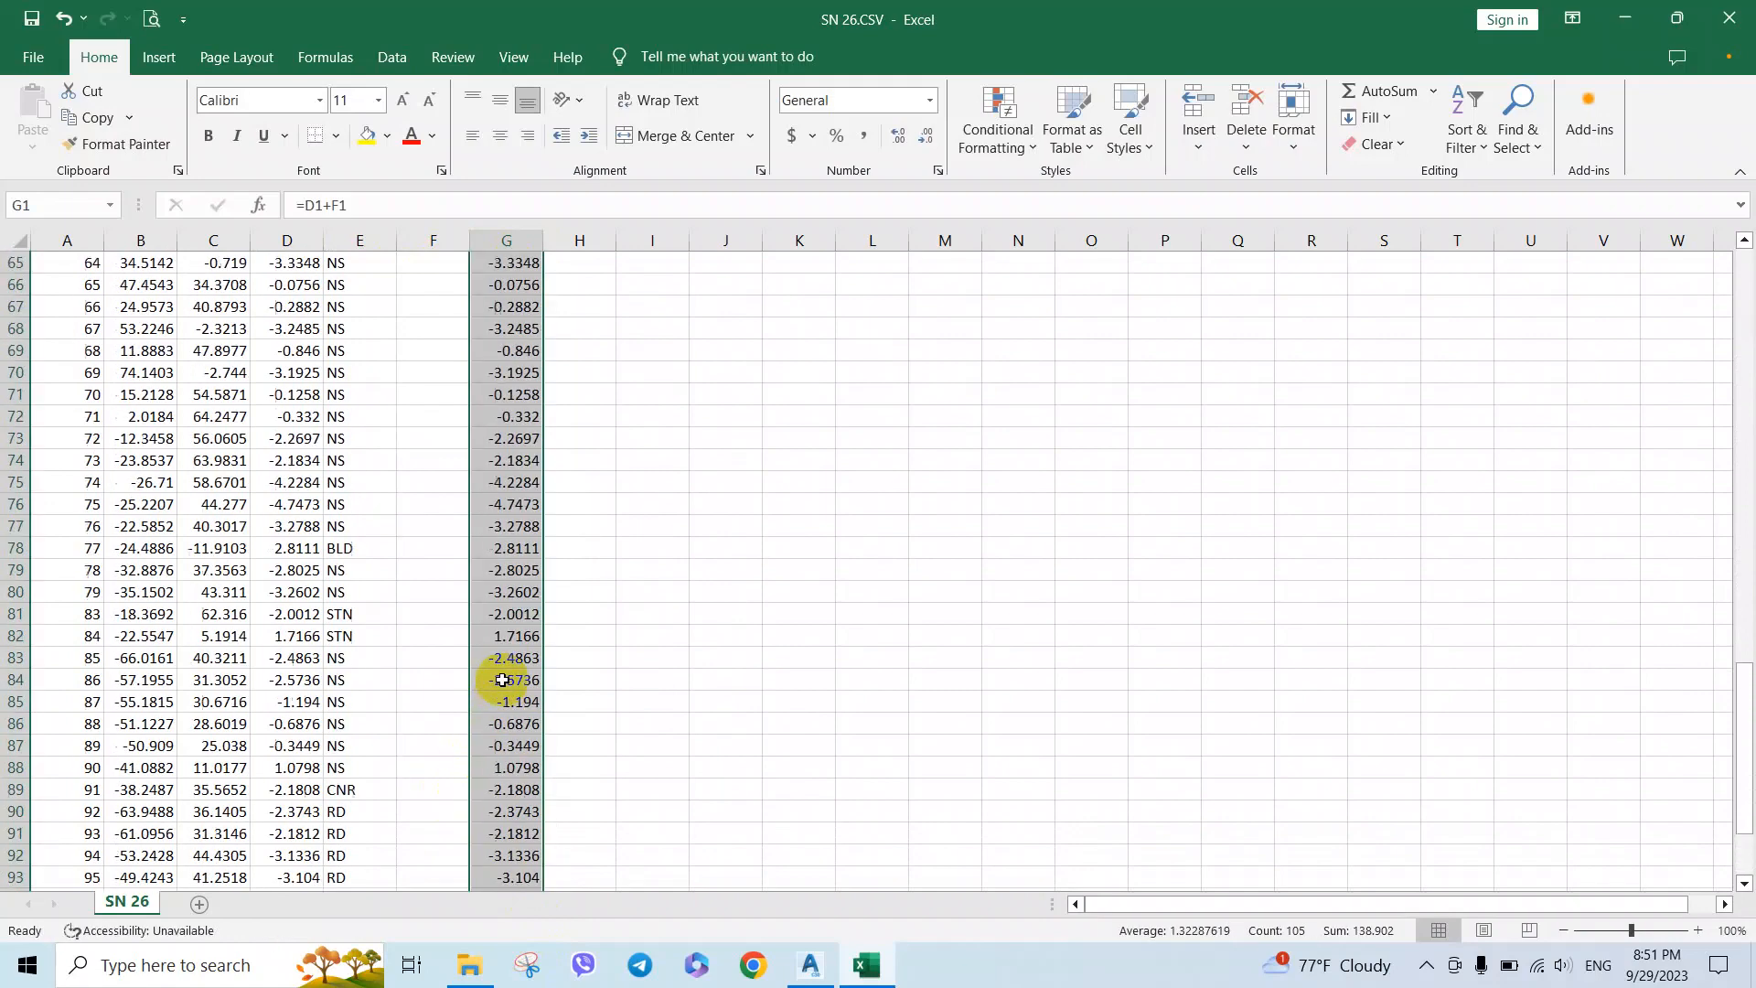
scroll(503, 680, up, 20)
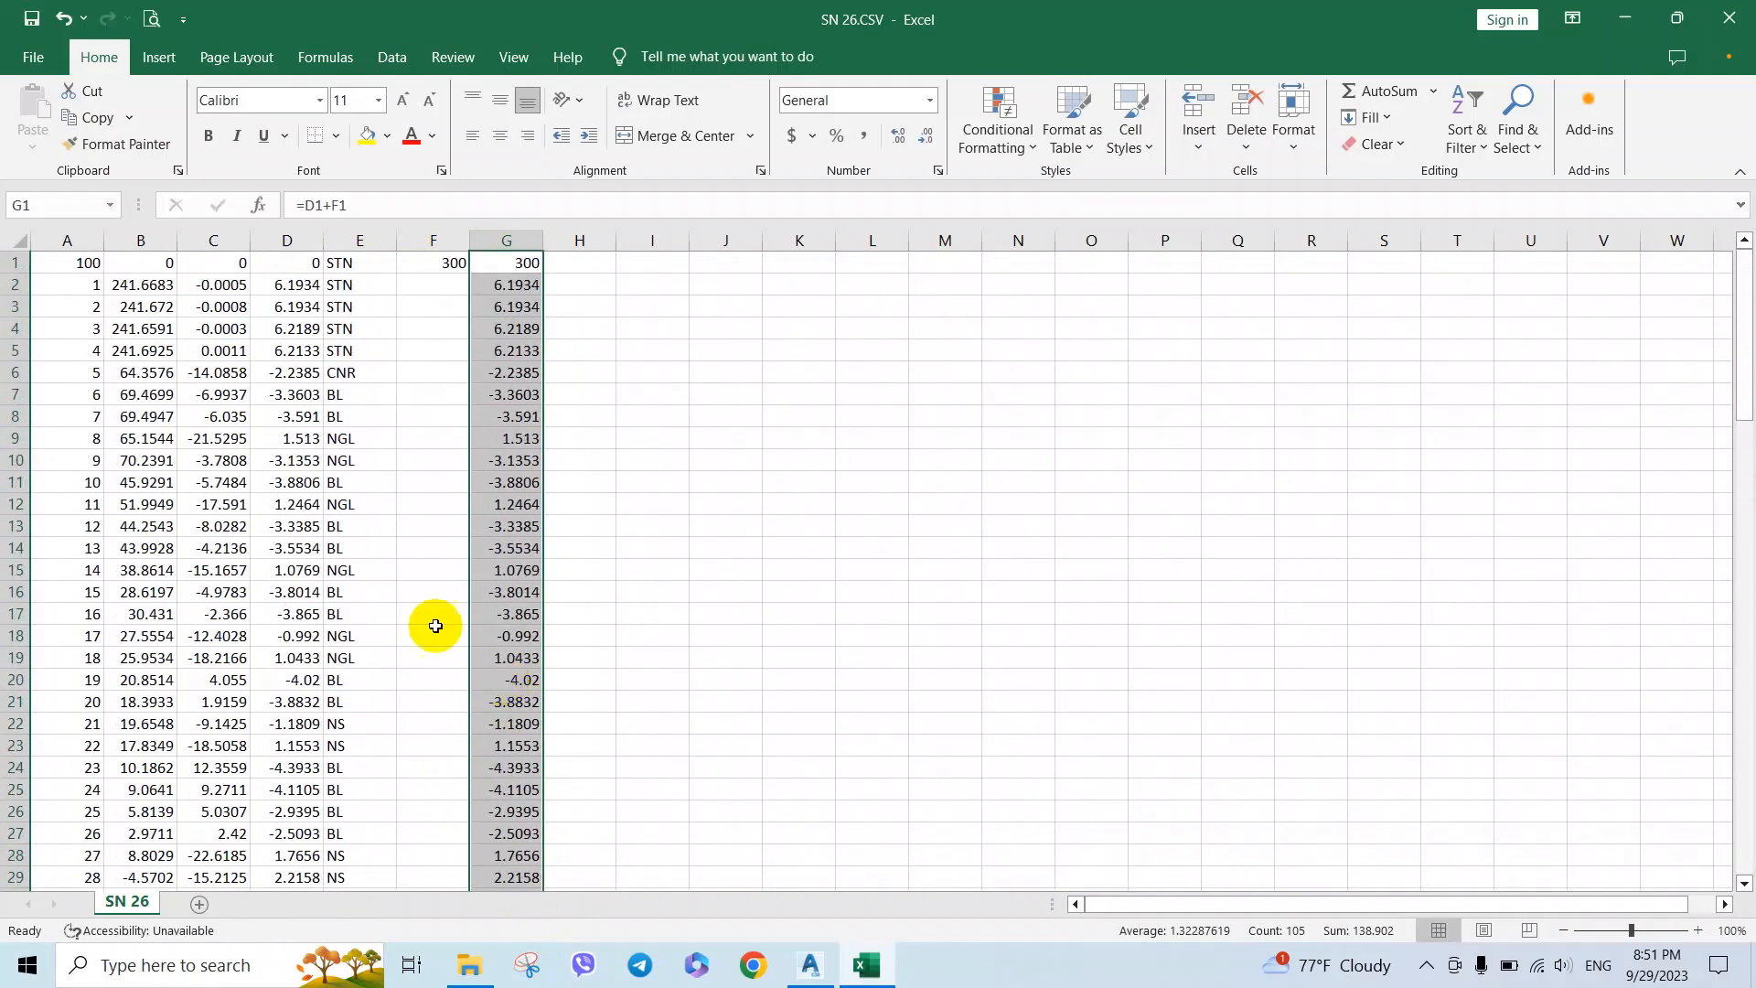
Step: Change the formula in G1 to =D1+300 so that it adds a constant instead of a cell reference
click(505, 265)
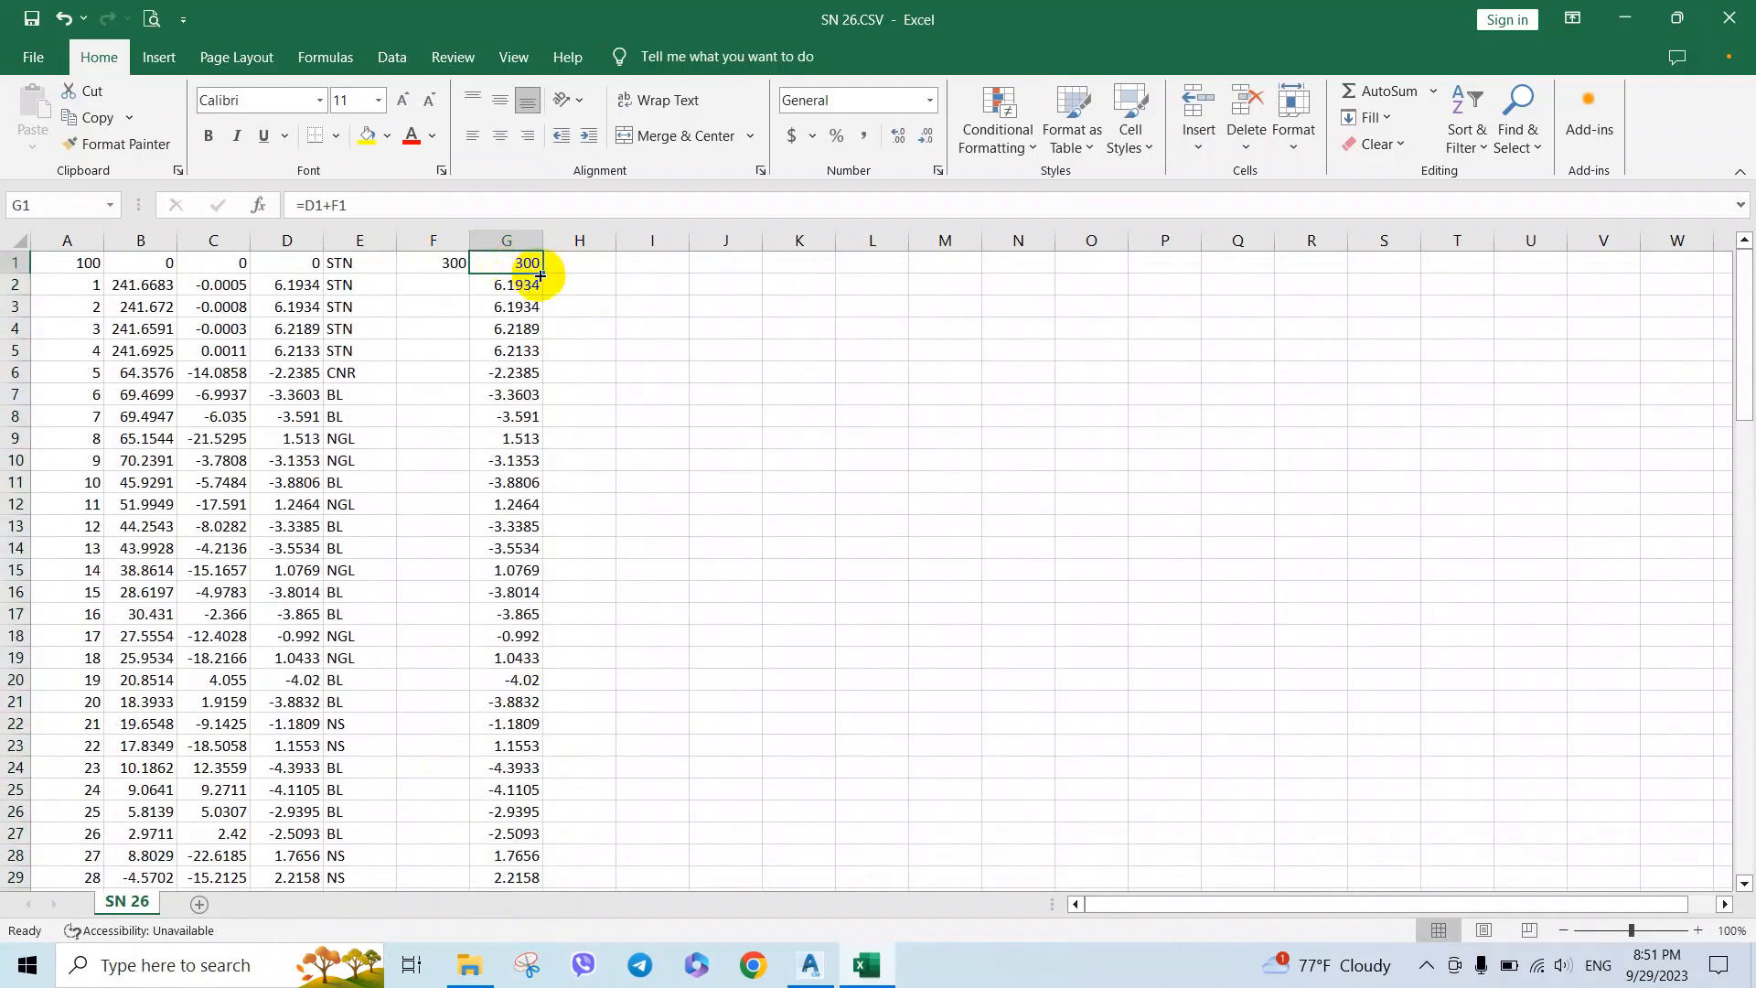
click(355, 200)
key(BackSpace)
key(BackSpace)
text(300)
key(ctrl+Return)
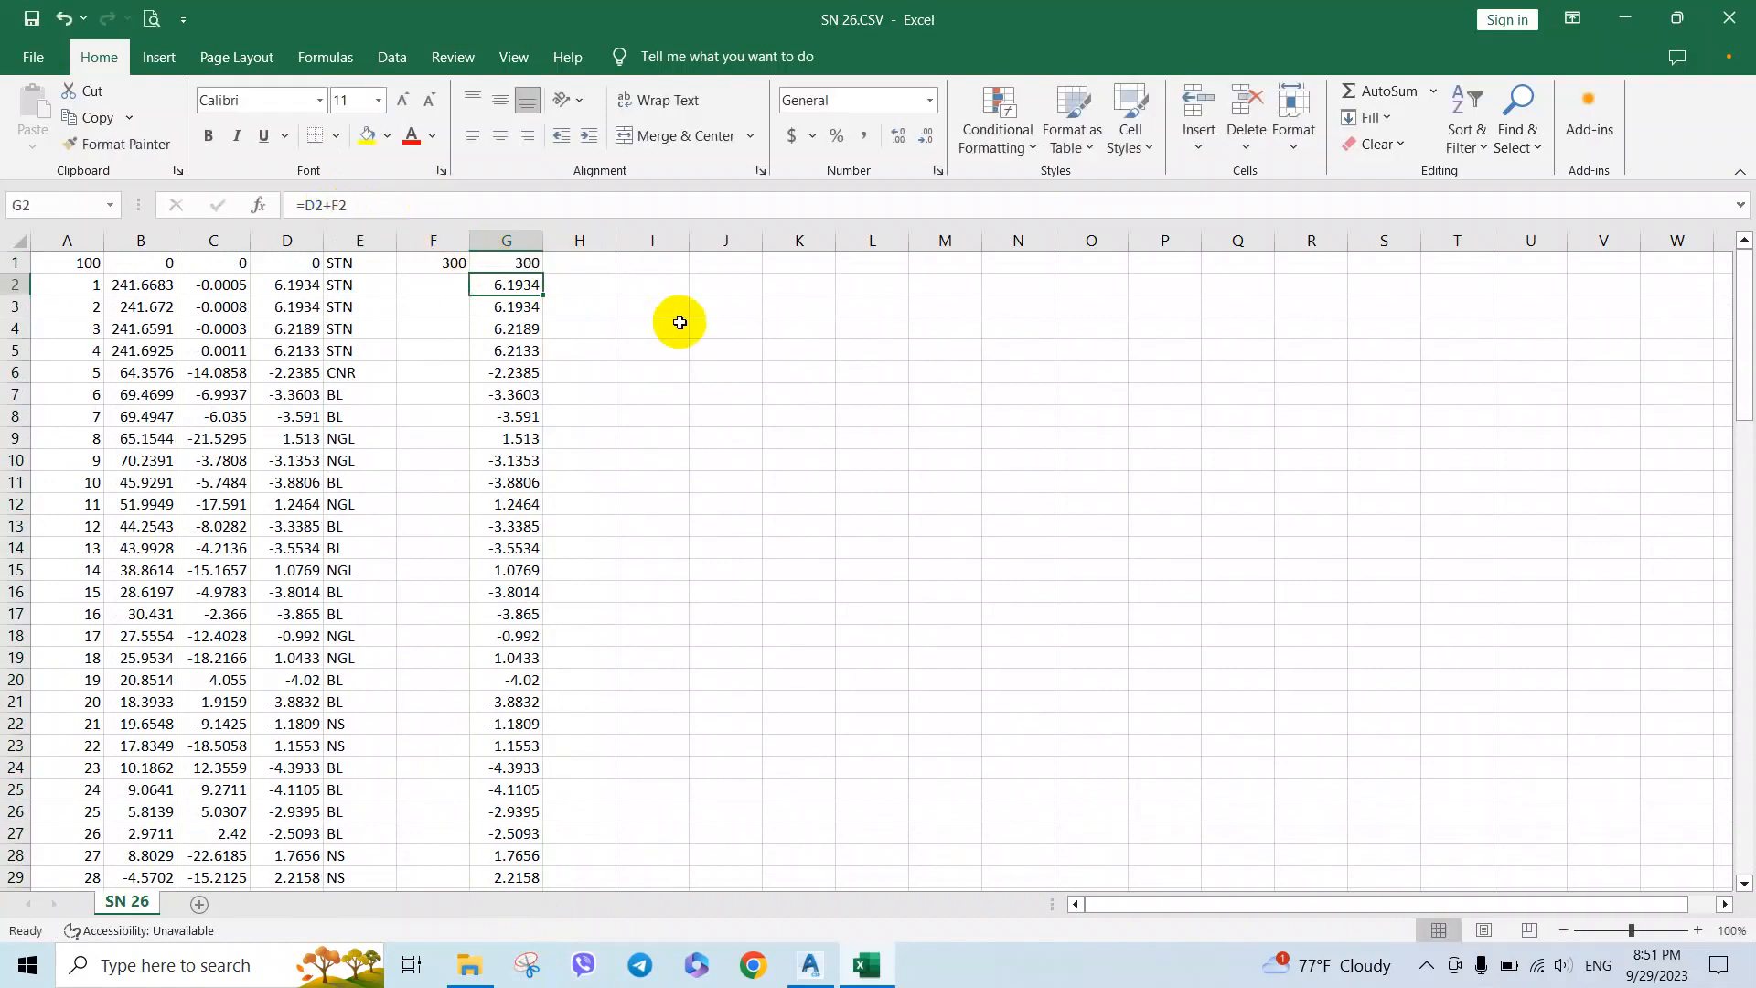
Step: Fill the =D1+300 formula down column G through row 105 and check the copied formula in G2
drag(543, 278, 515, 881)
scroll(552, 853, down, 1)
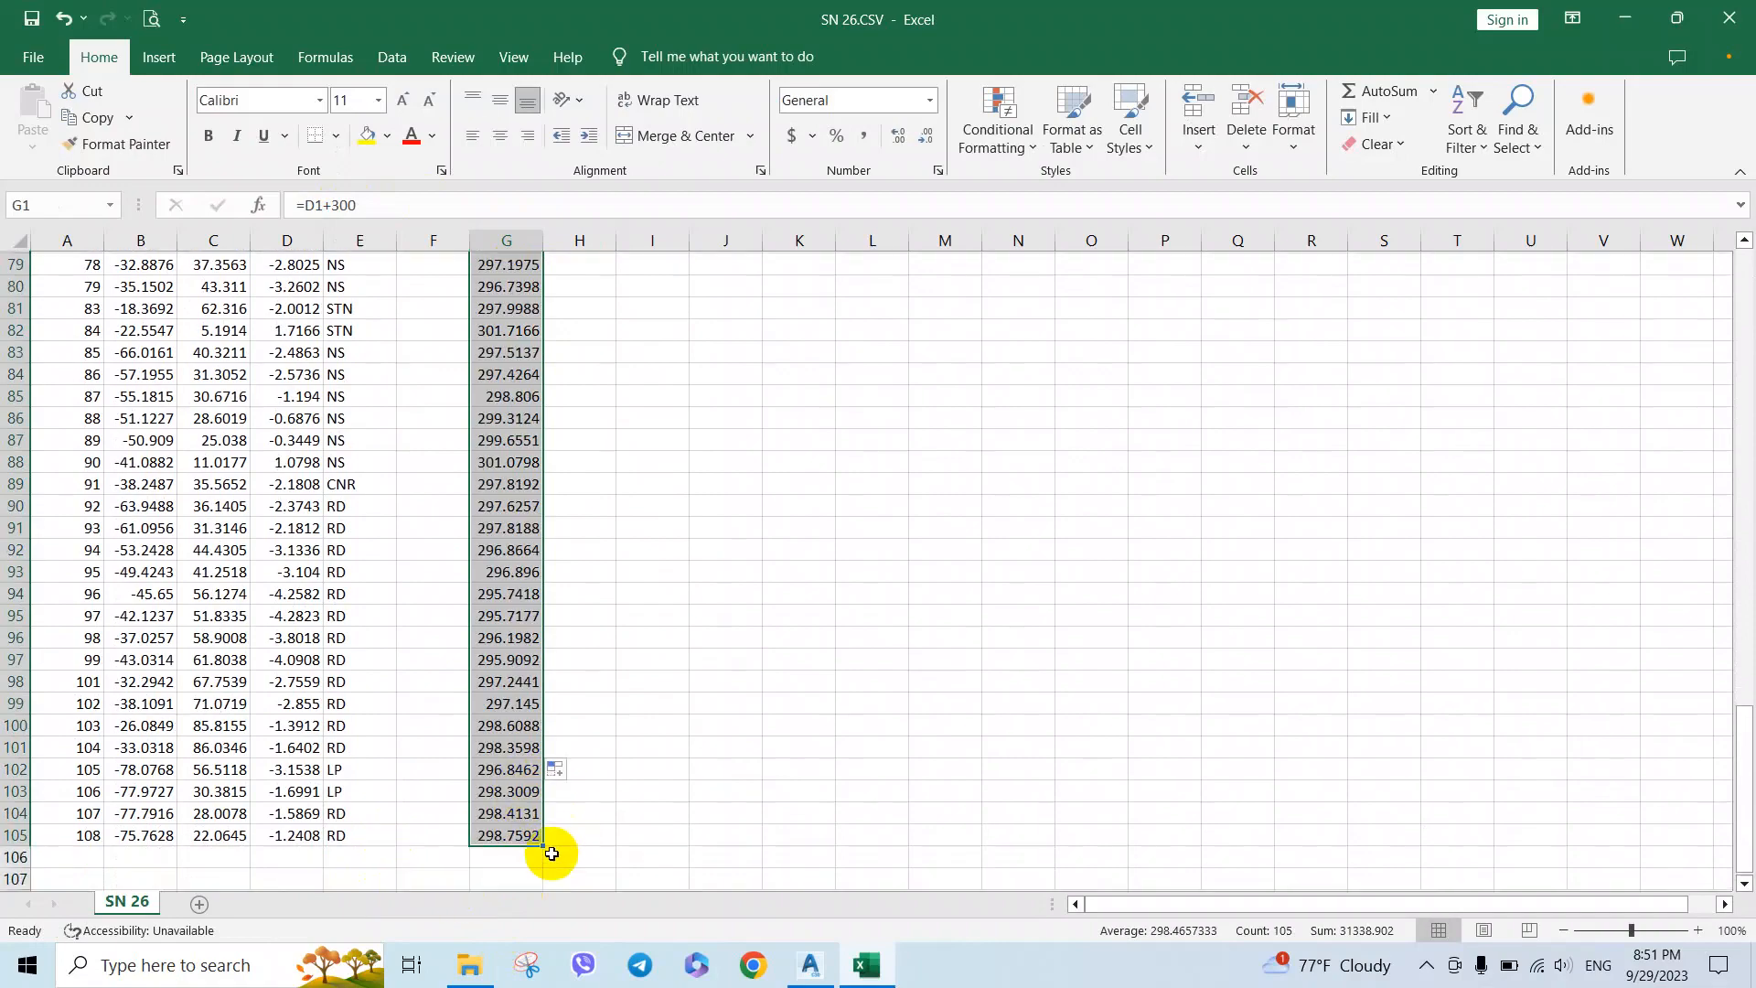
scroll(552, 853, down, 1)
click(633, 773)
scroll(517, 766, up, 14)
scroll(517, 767, up, 13)
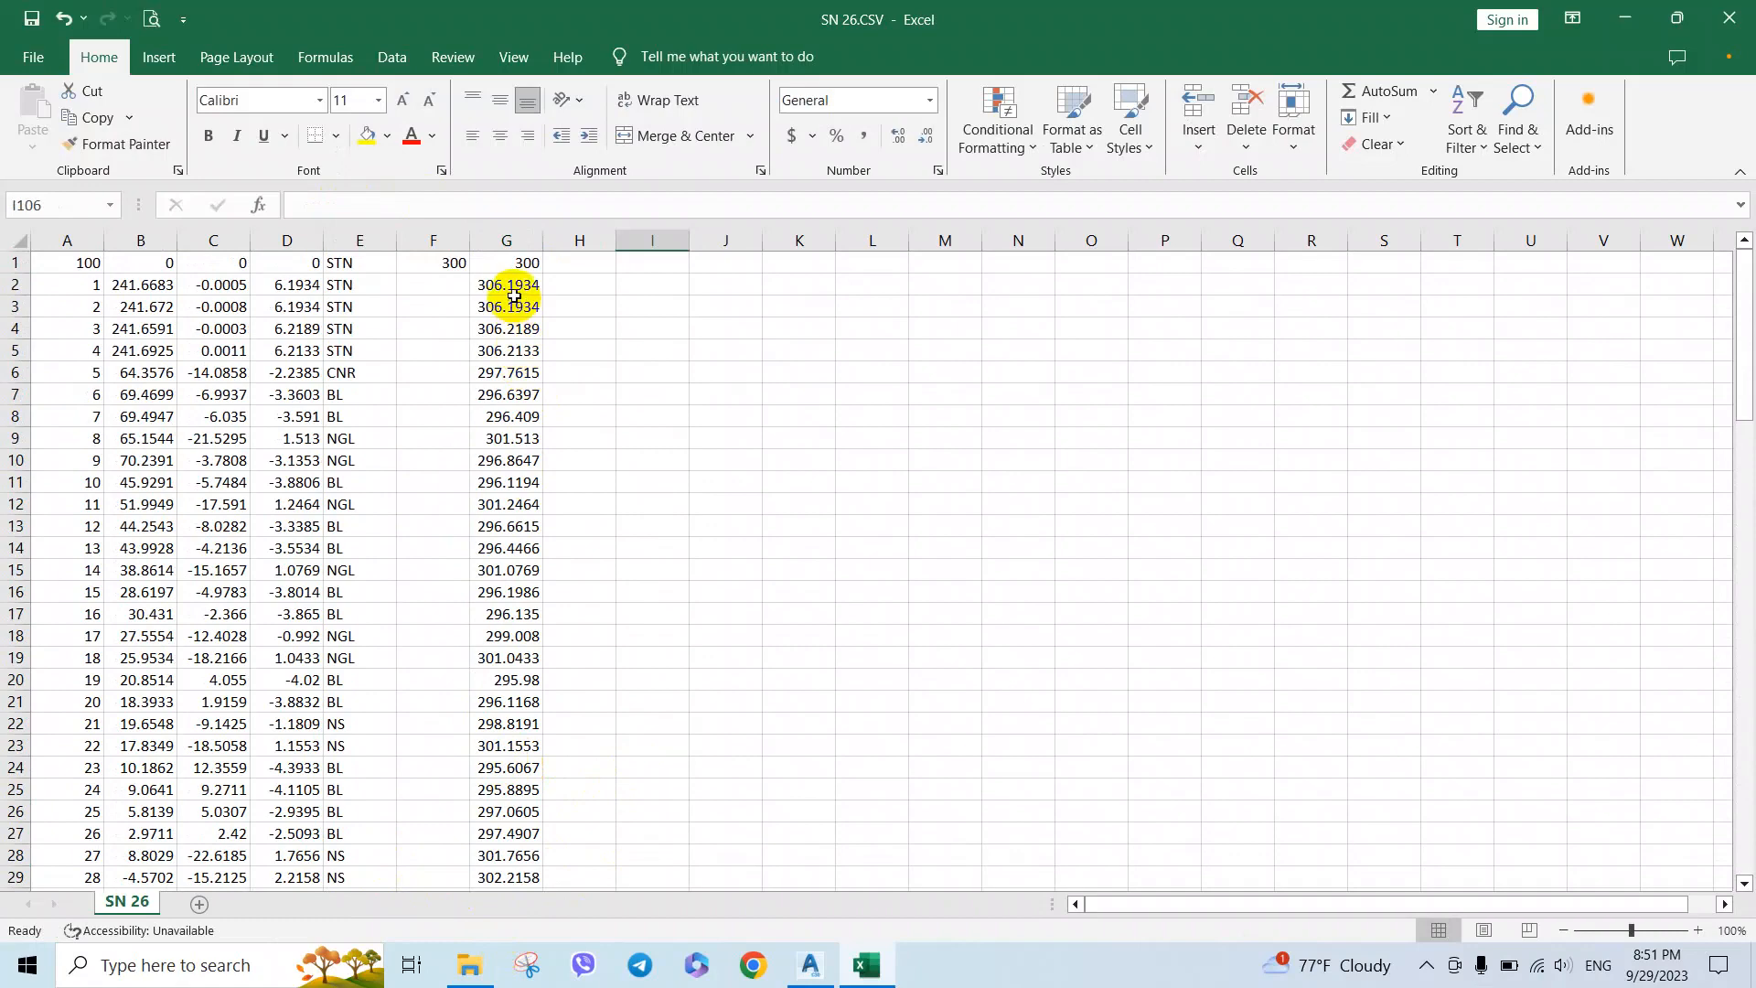
click(513, 291)
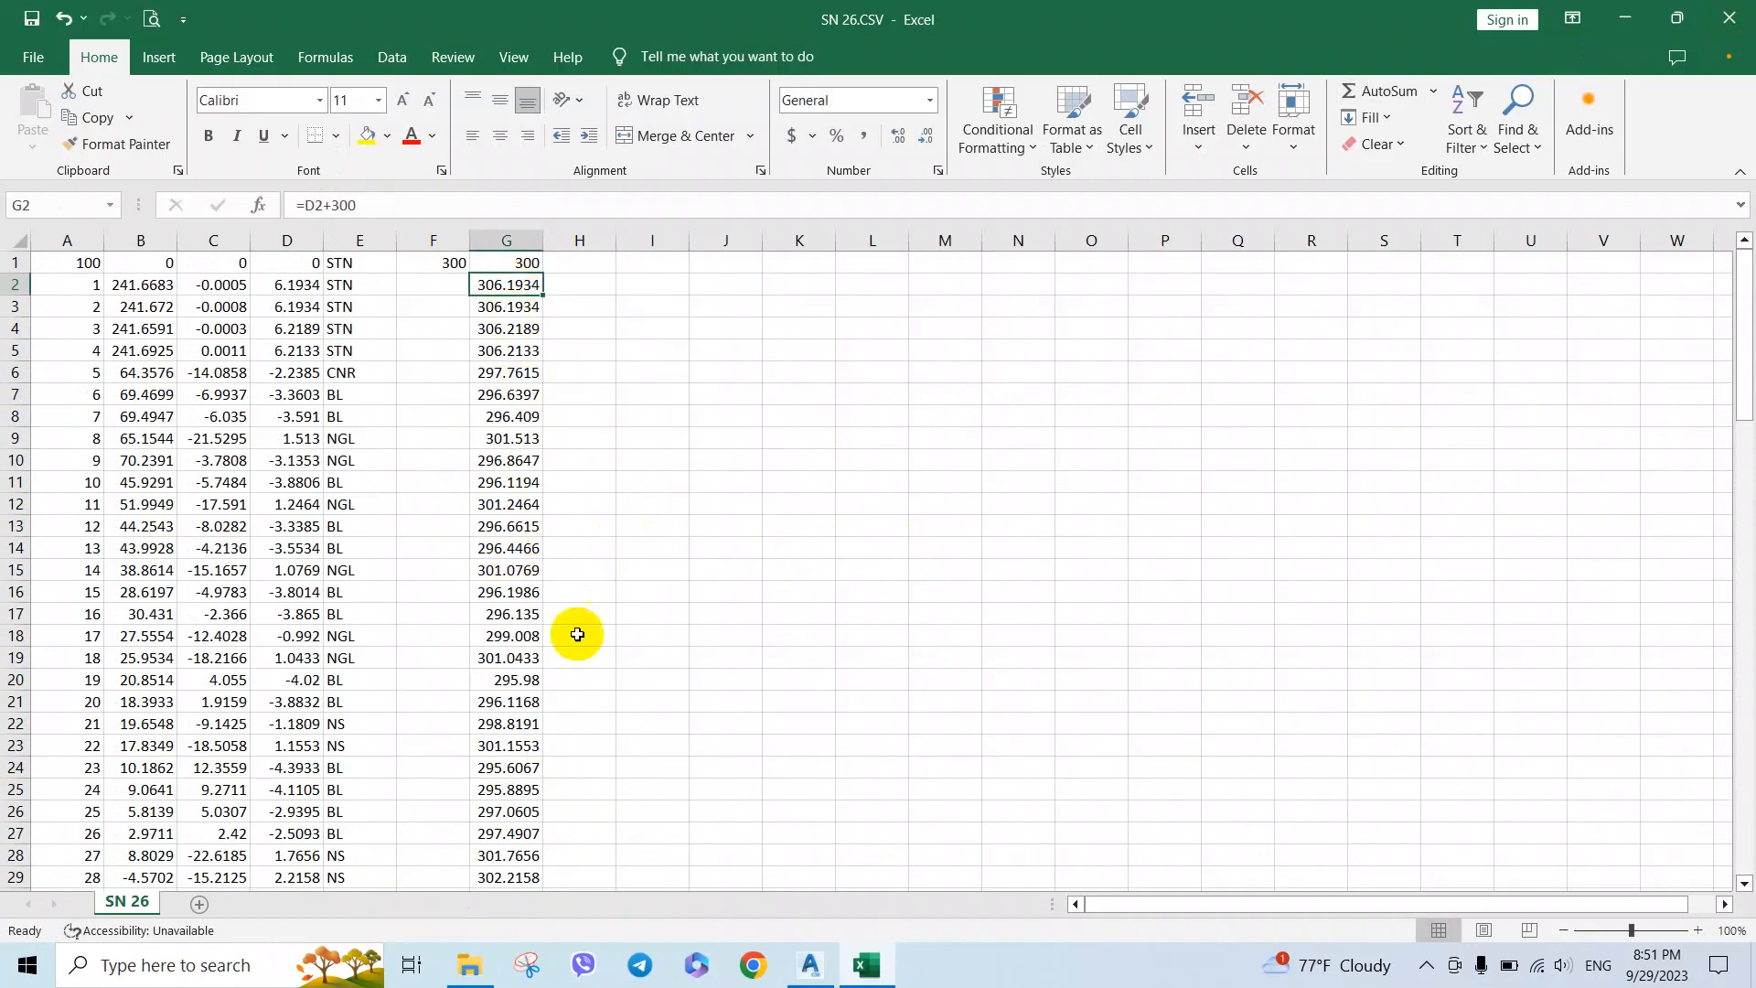
Step: Switch to Civil 3D and start a point import from the point creation tools using the PNEZD (comma delimited) format
click(1624, 18)
click(837, 611)
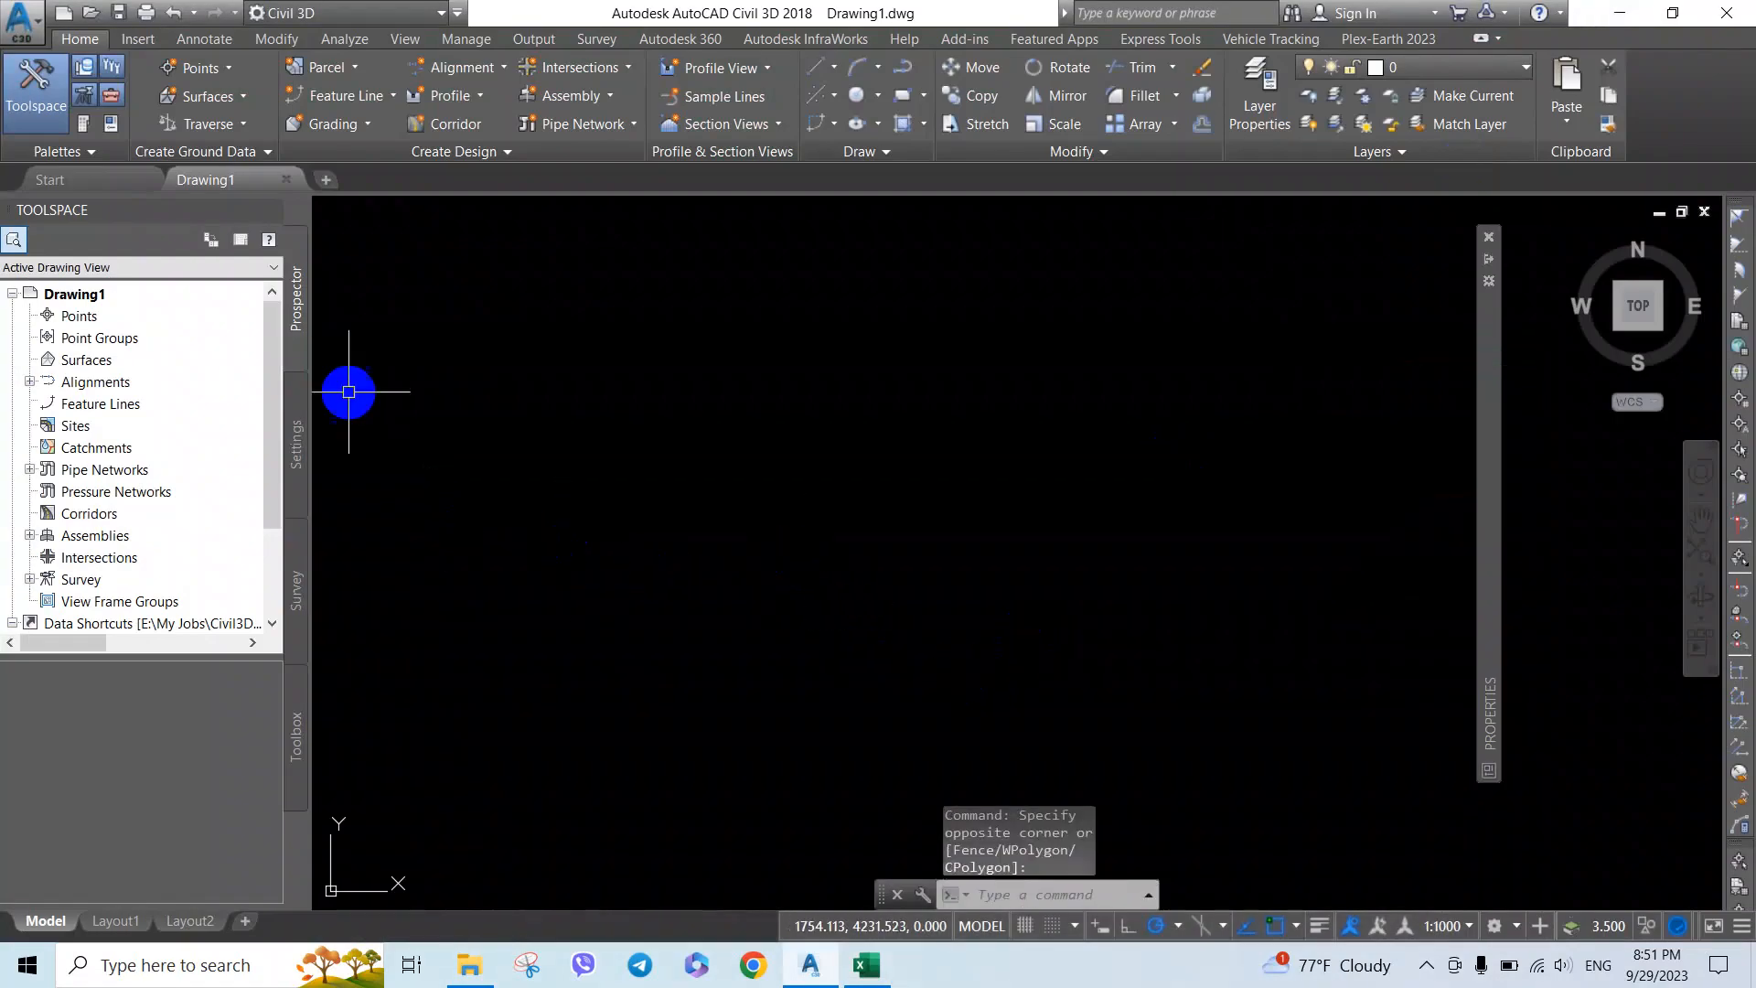
click(220, 68)
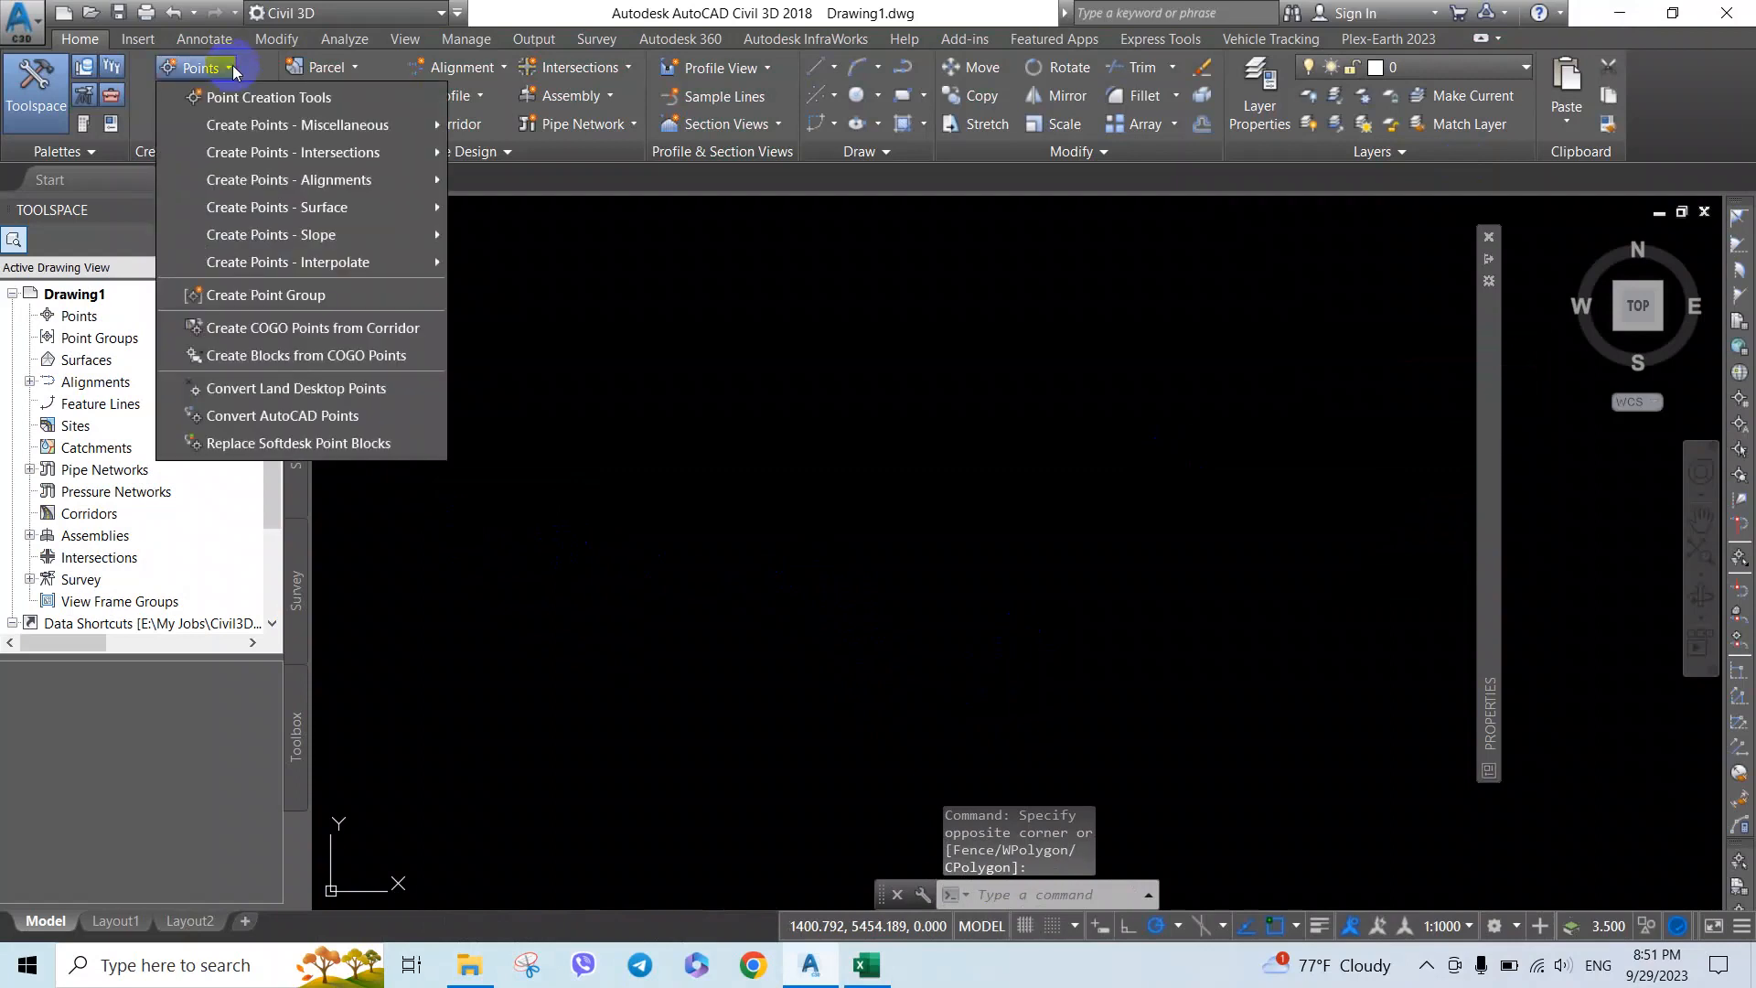
click(268, 98)
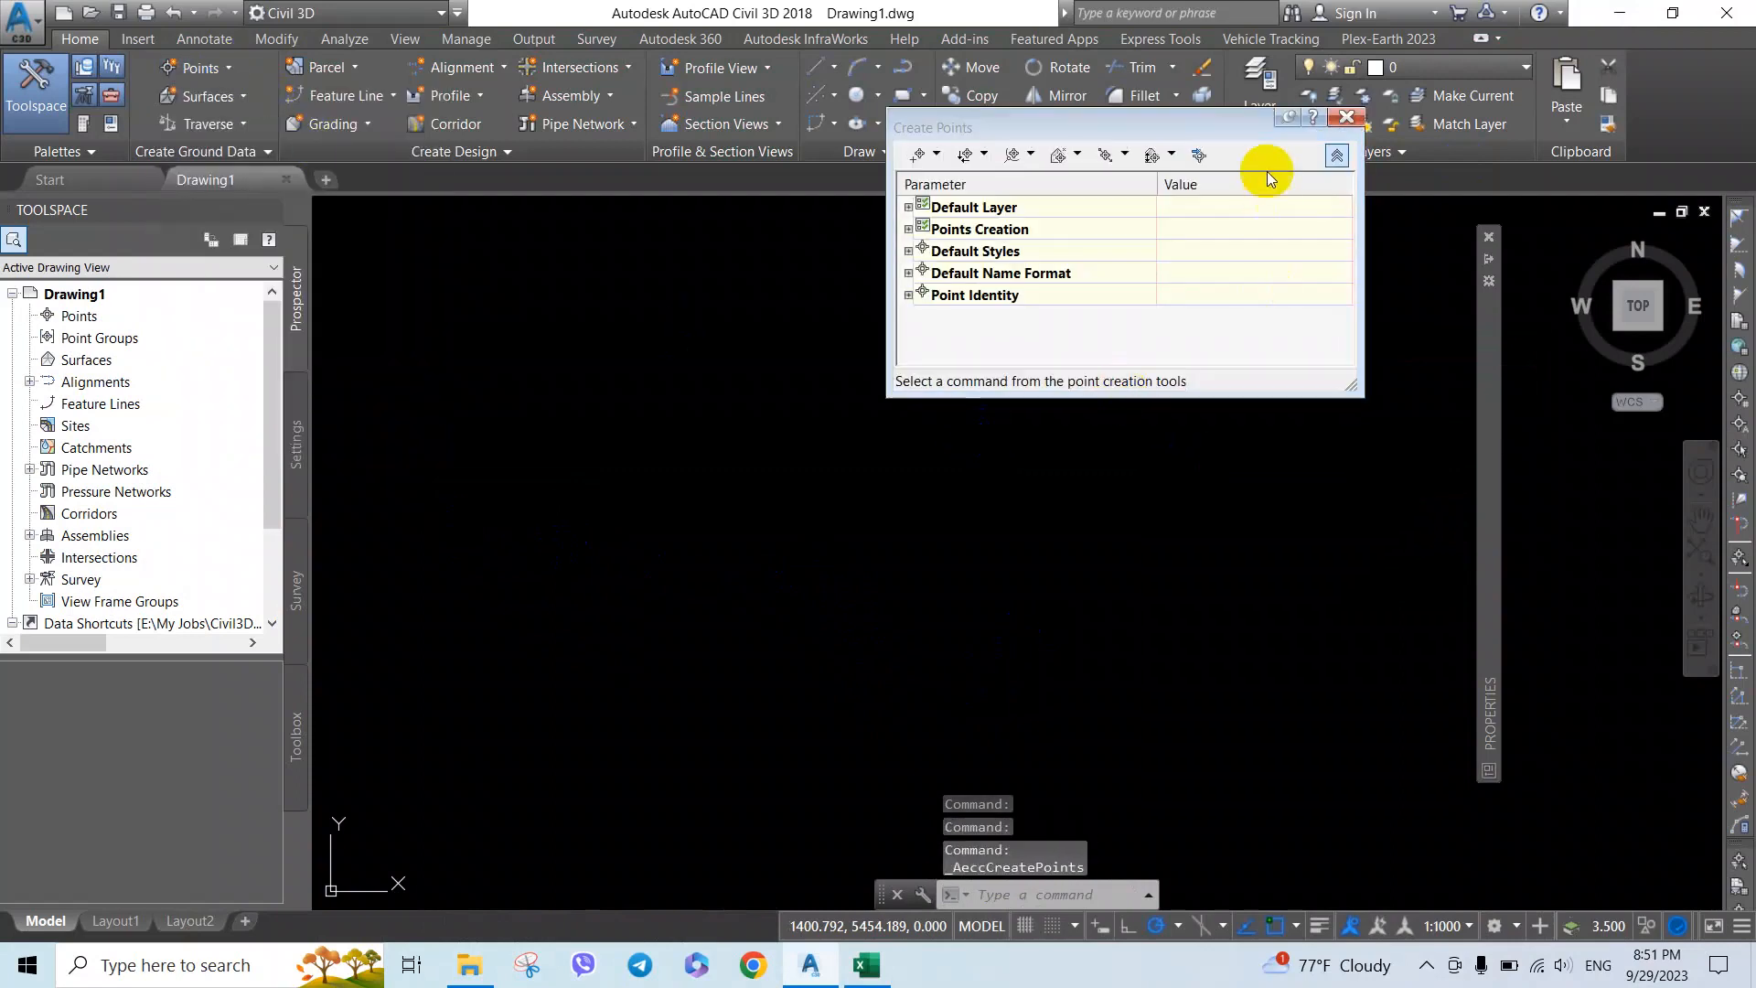
click(1199, 155)
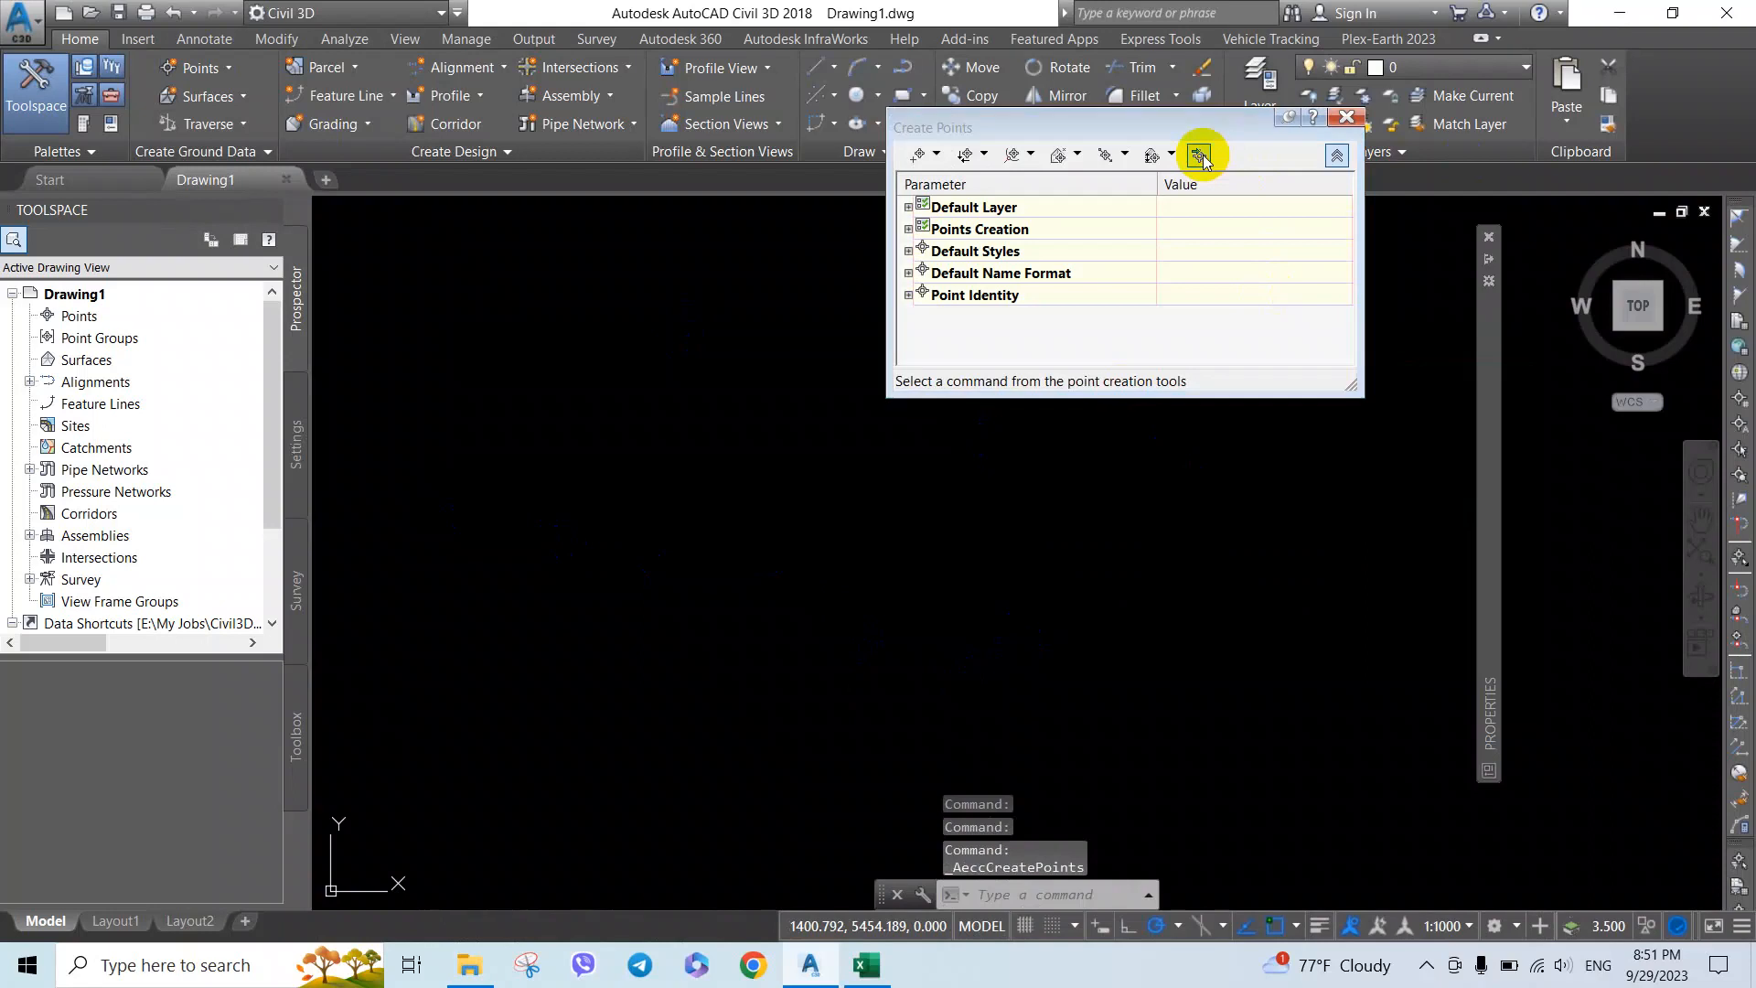
drag(745, 307, 725, 380)
click(471, 323)
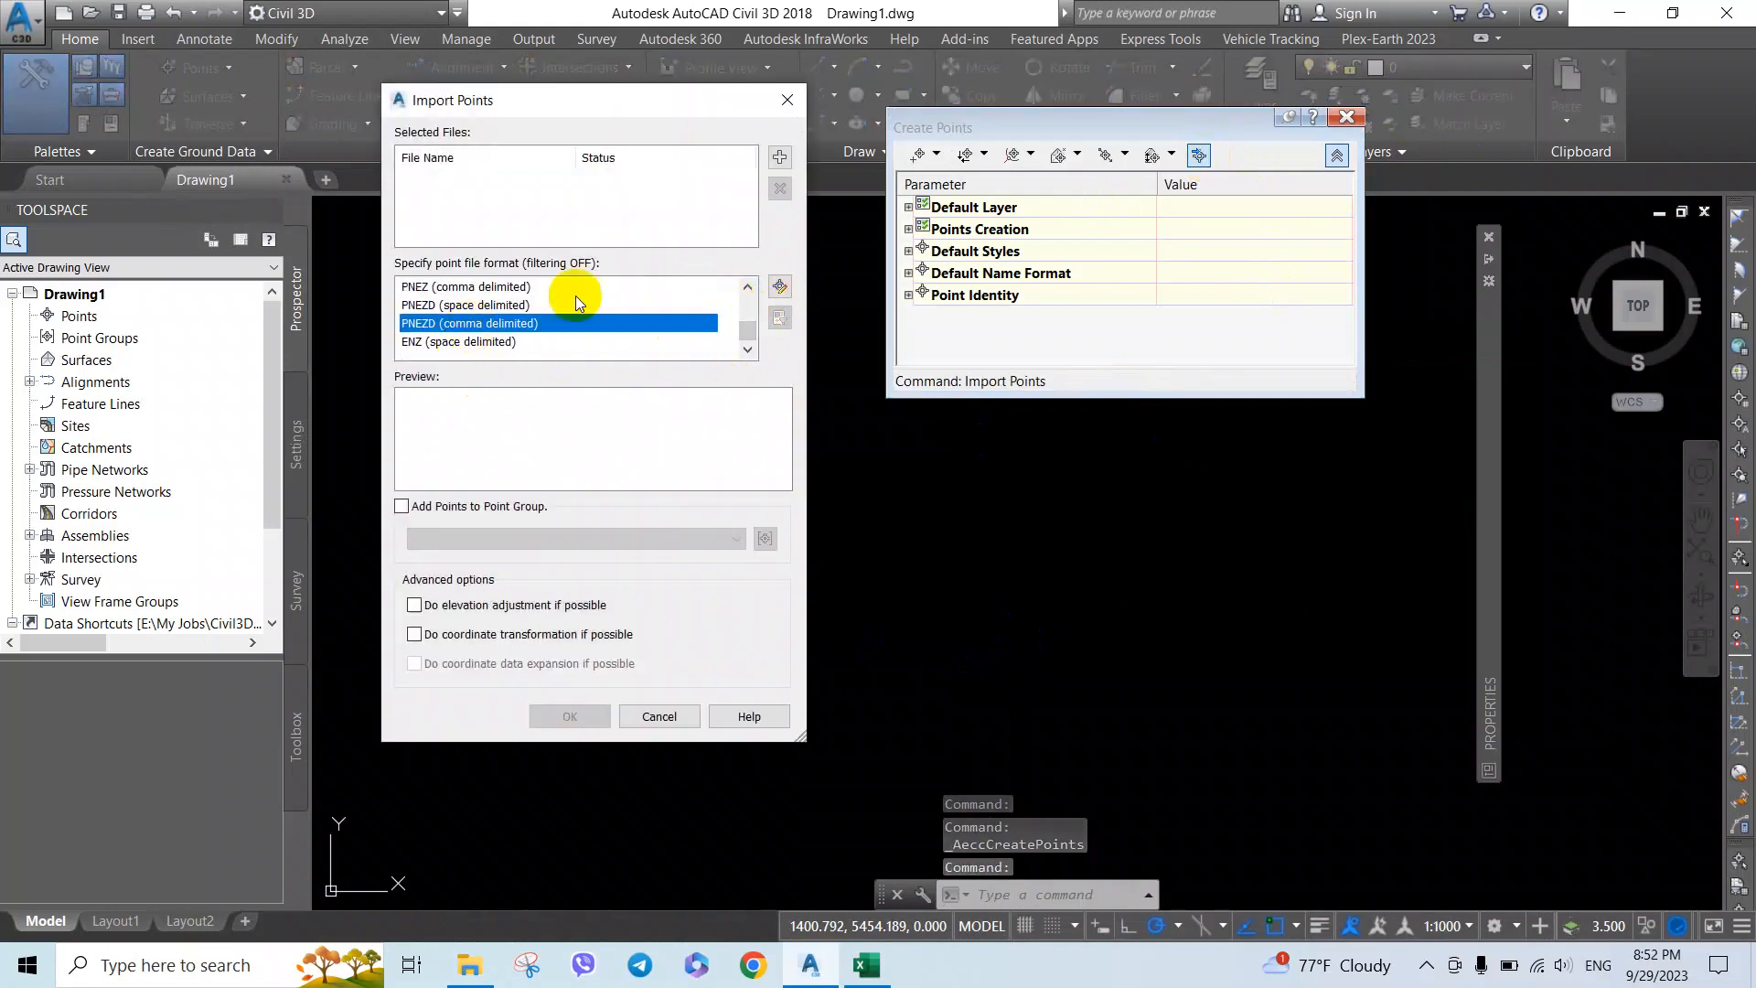
Step: Browse for the point source file to the Sat Night\SN26 folder inside the user's Documents folder on drive C
click(779, 157)
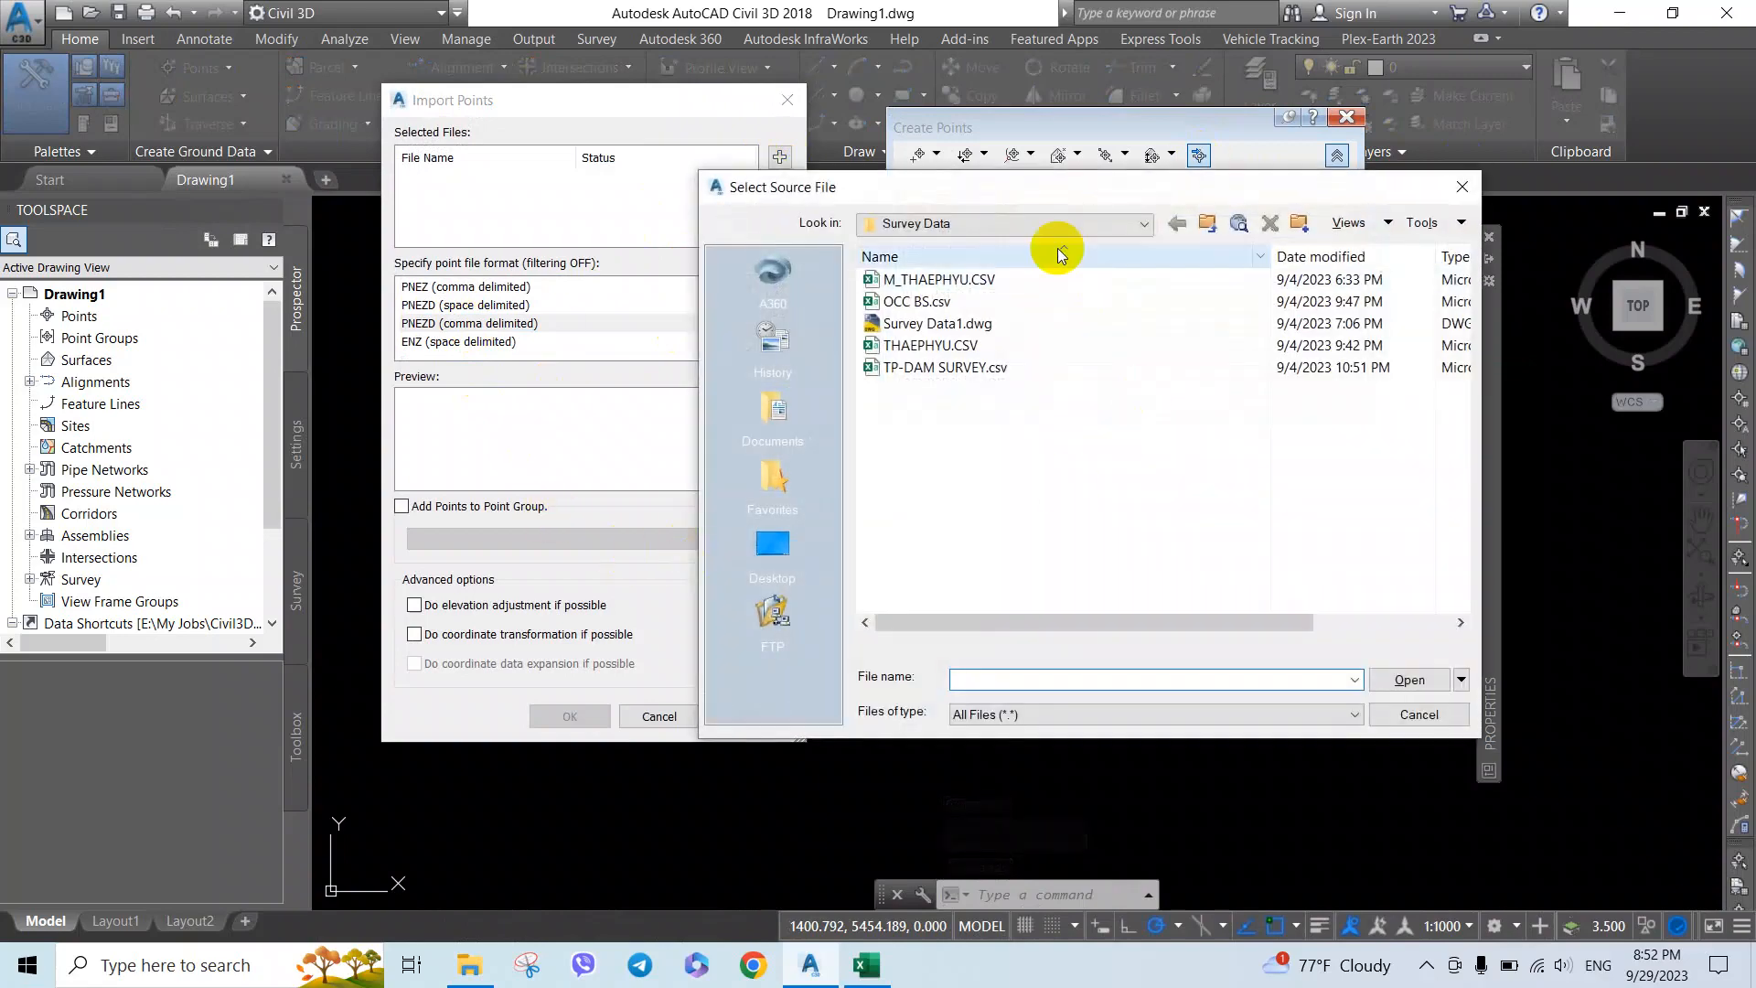
click(993, 224)
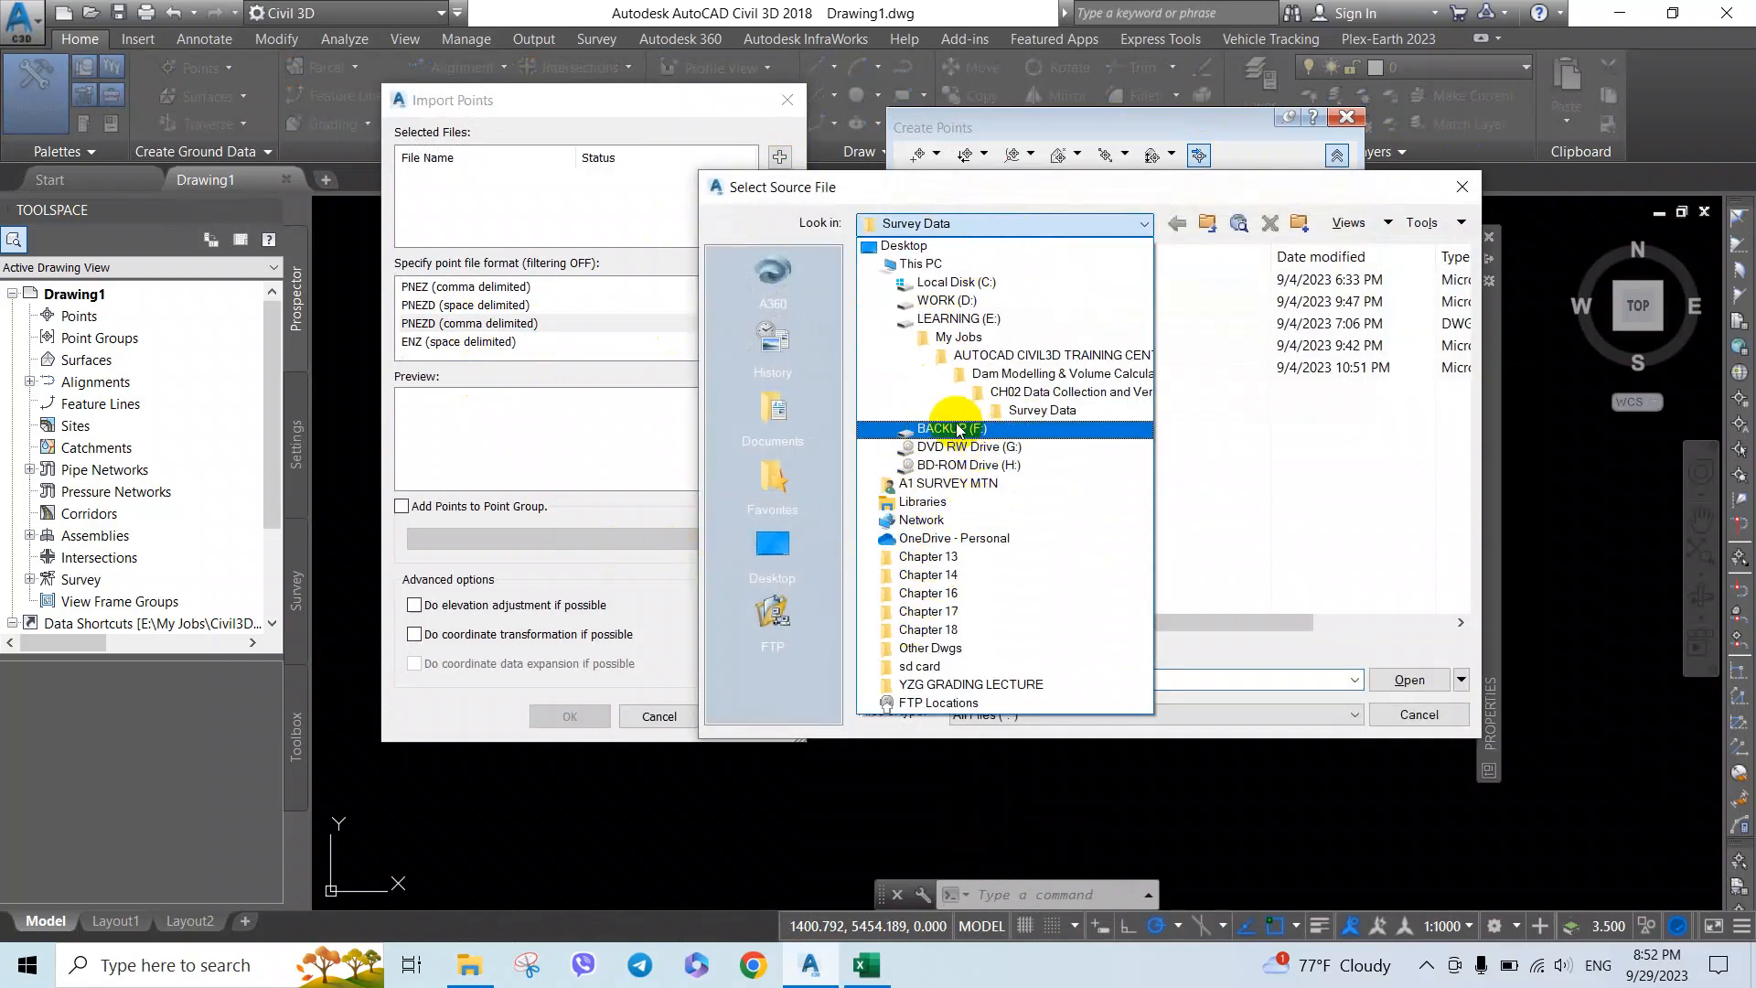
click(981, 286)
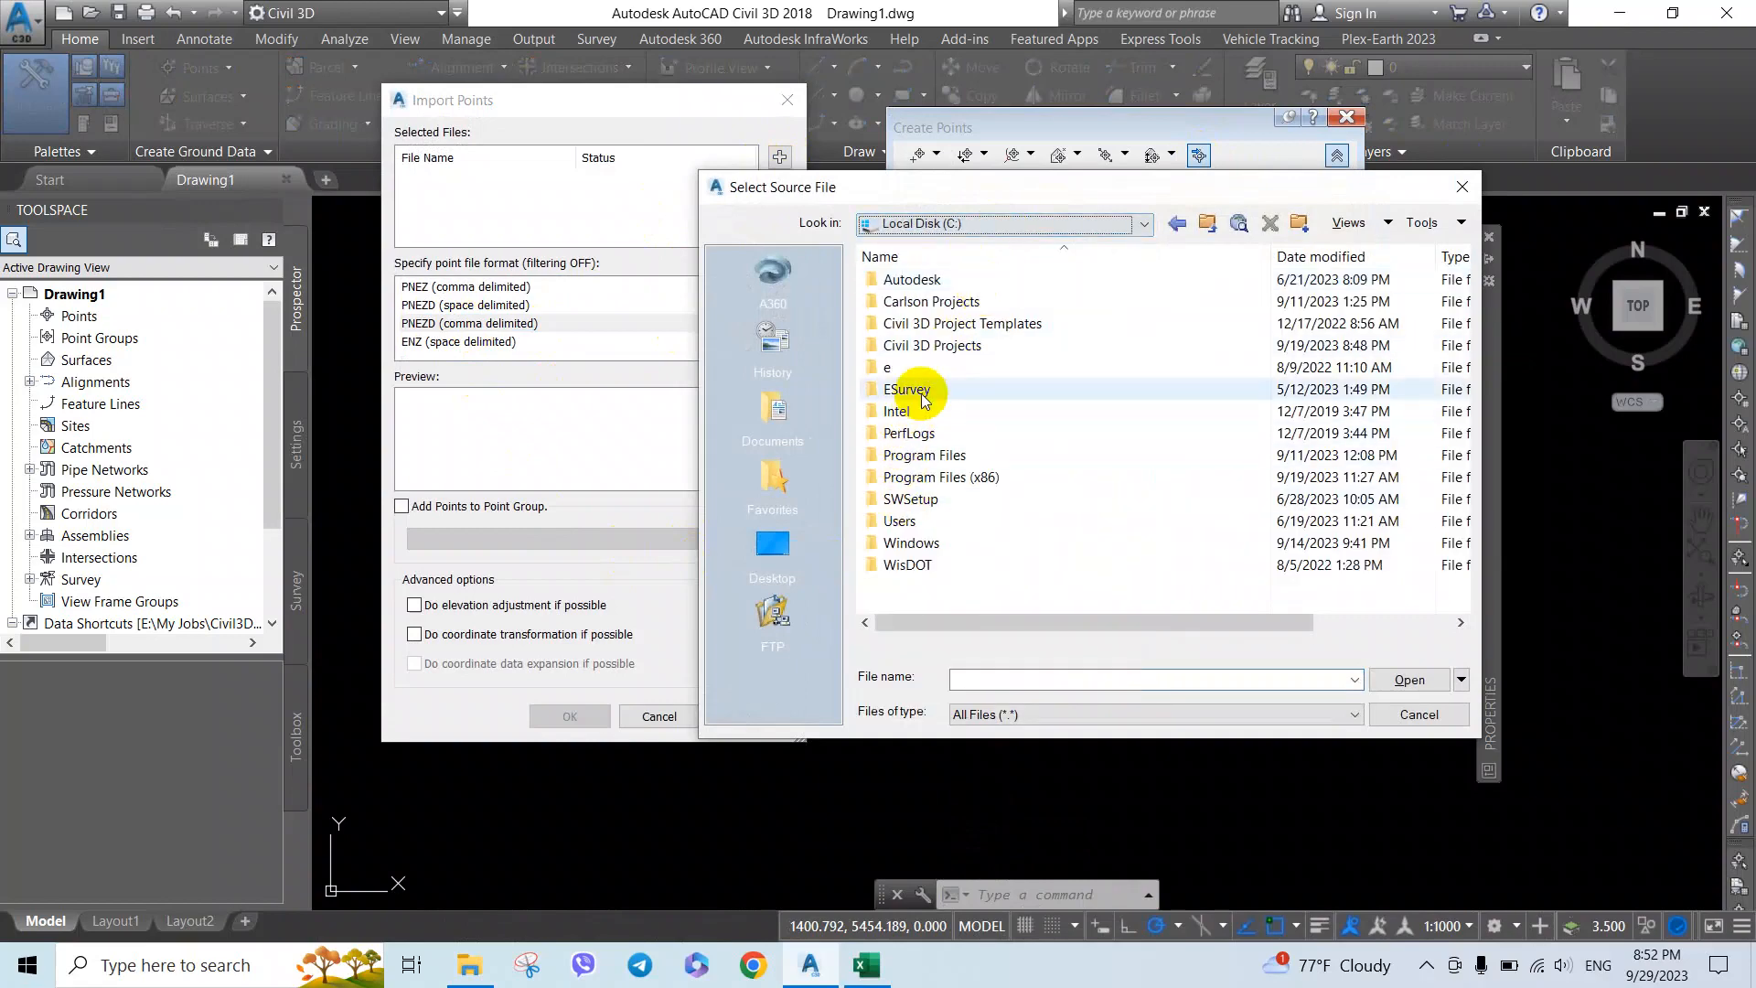
double_click(905, 523)
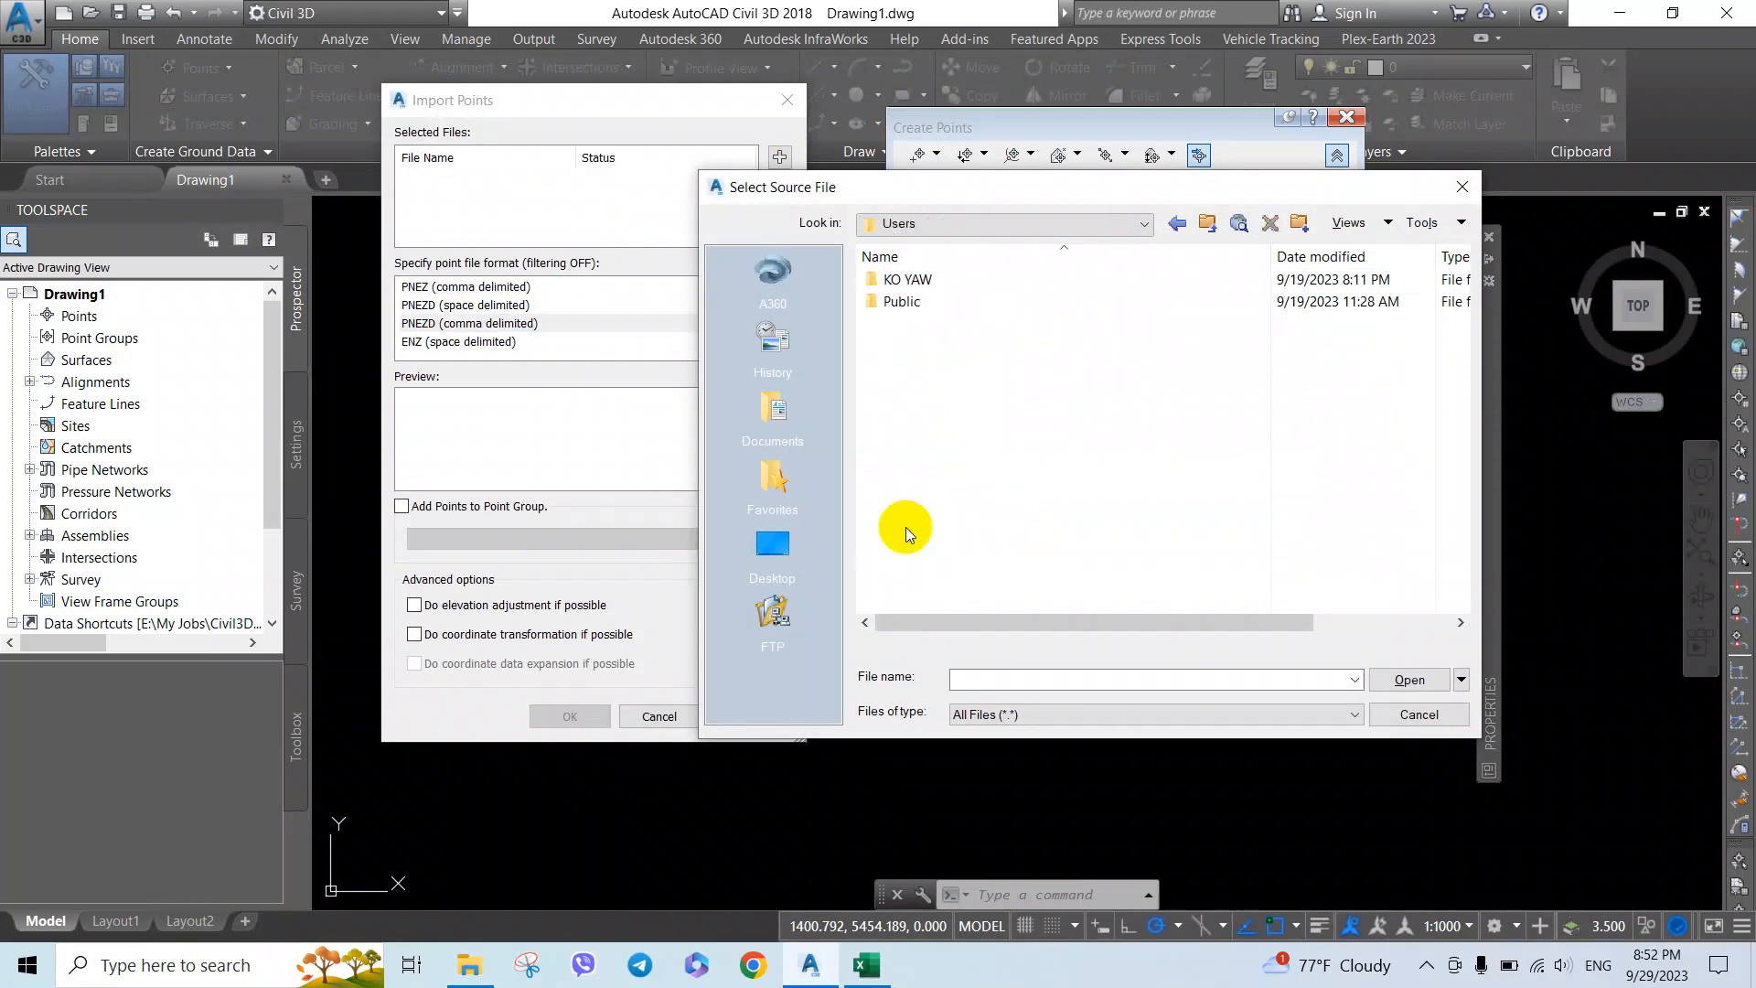
double_click(921, 274)
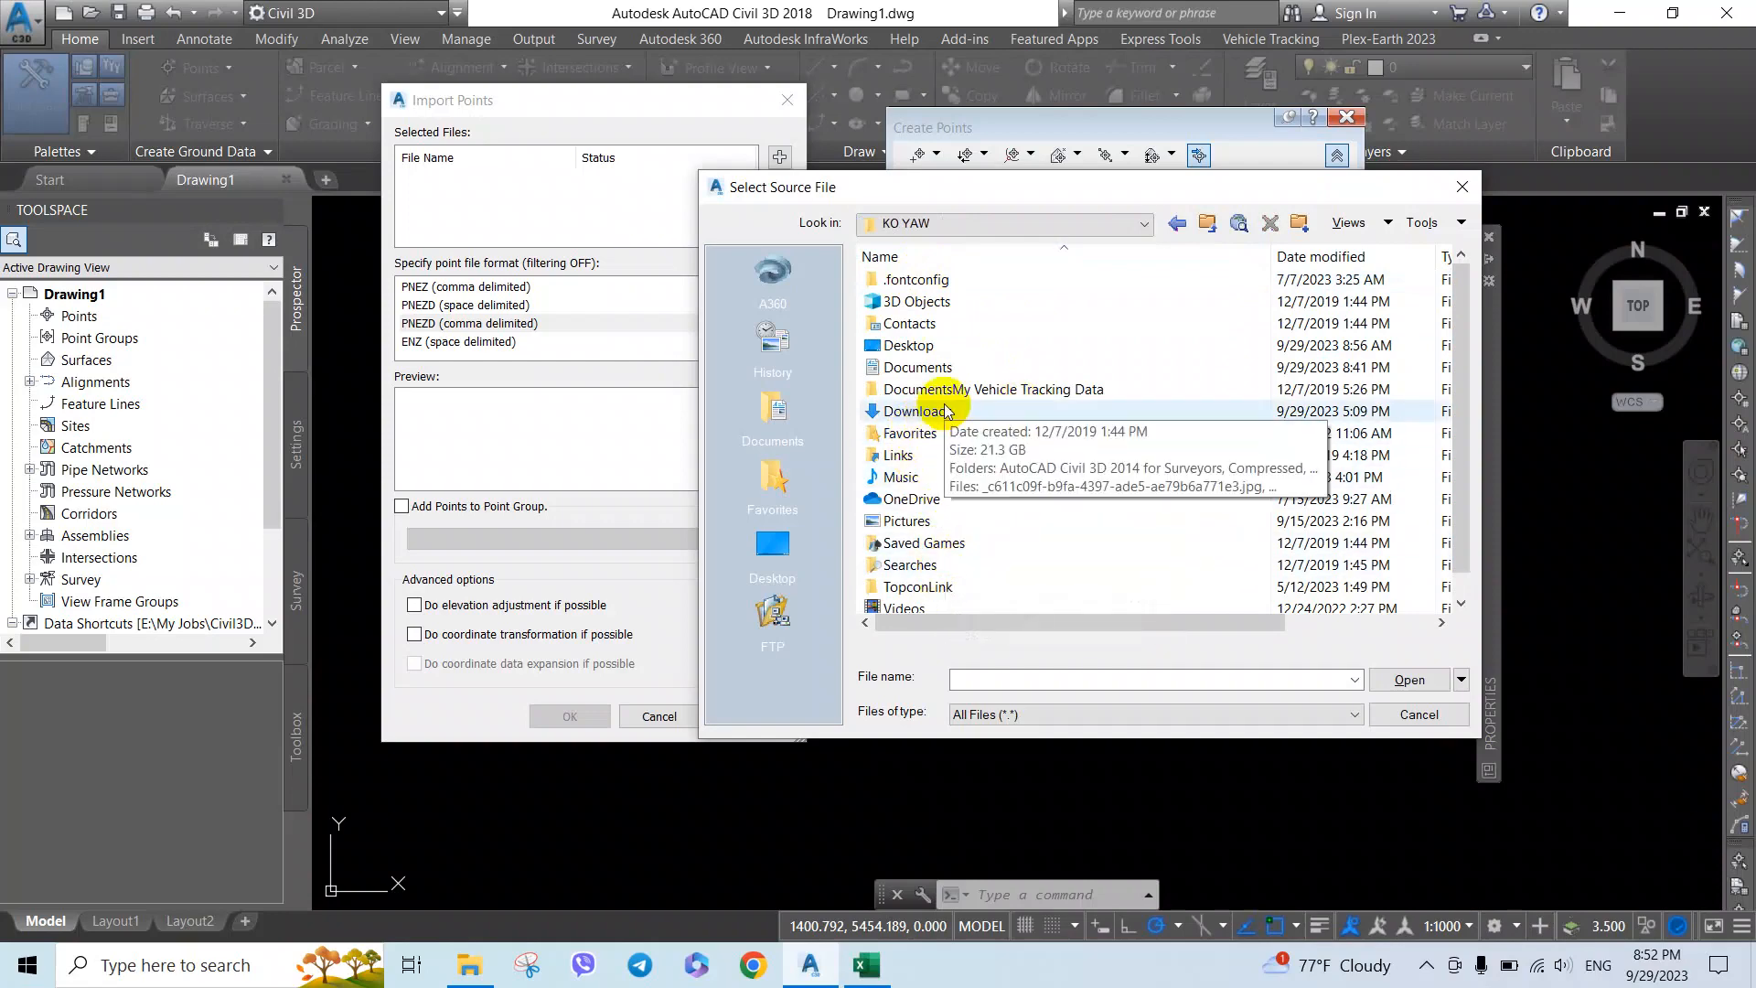
click(935, 366)
double_click(934, 366)
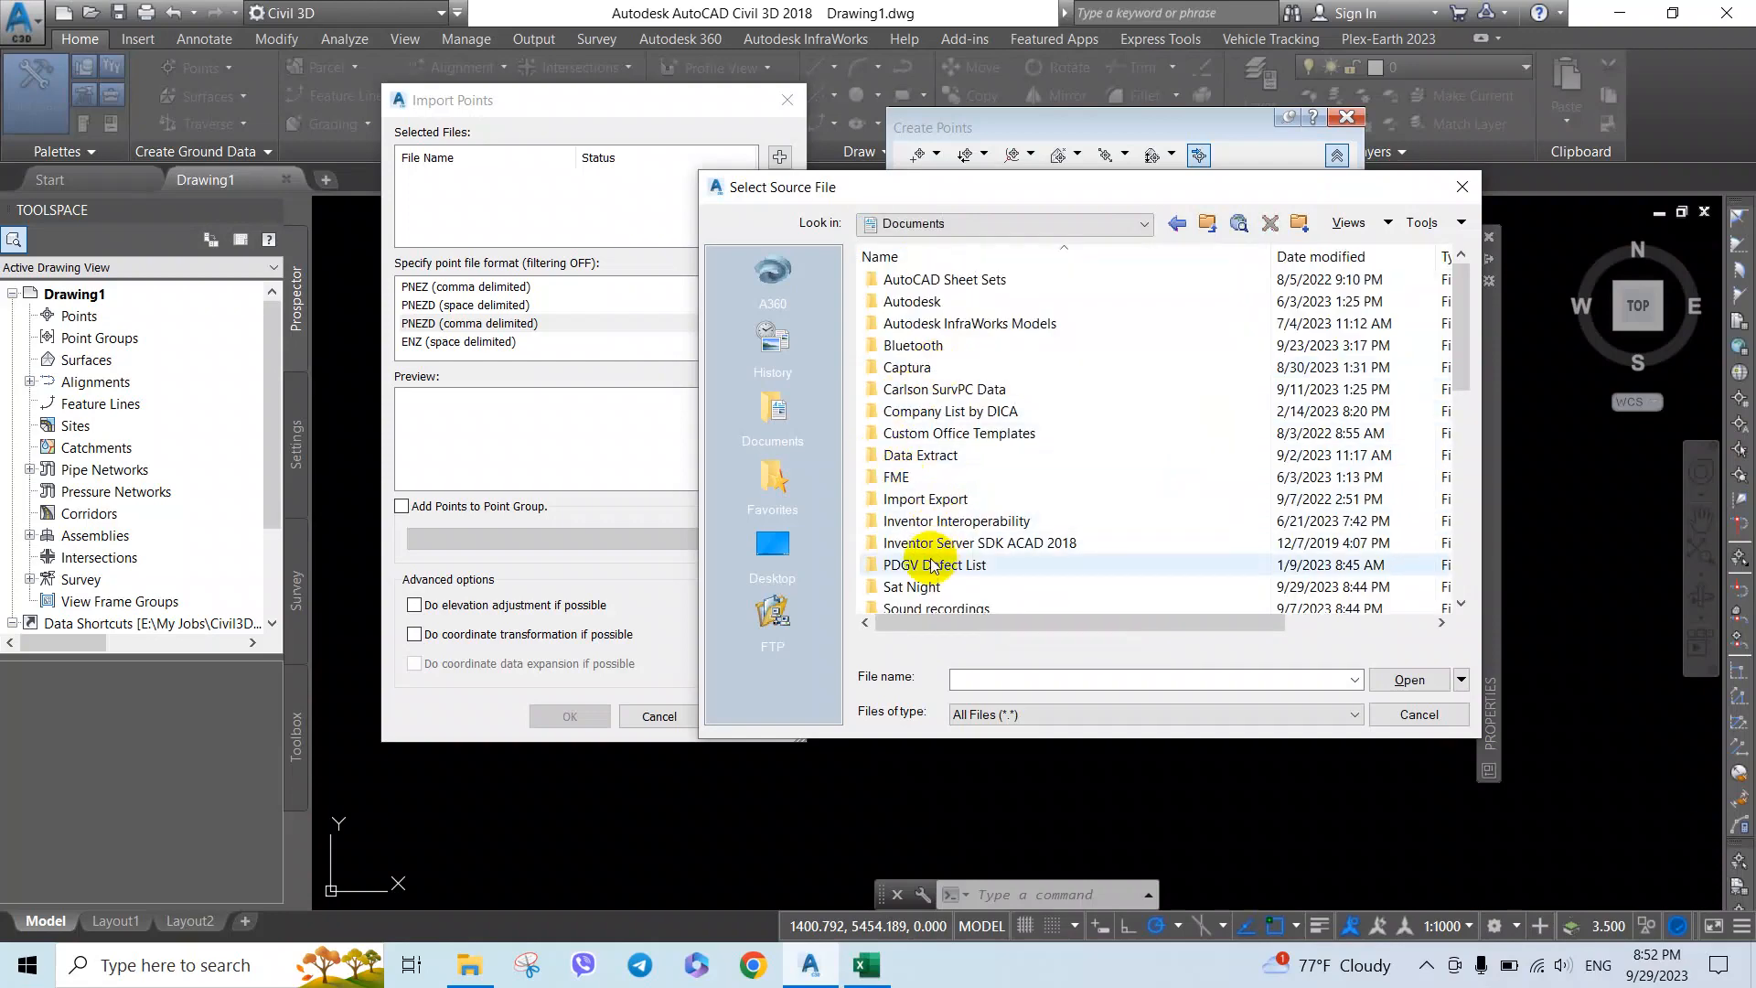
scroll(930, 568, down, 4)
double_click(914, 324)
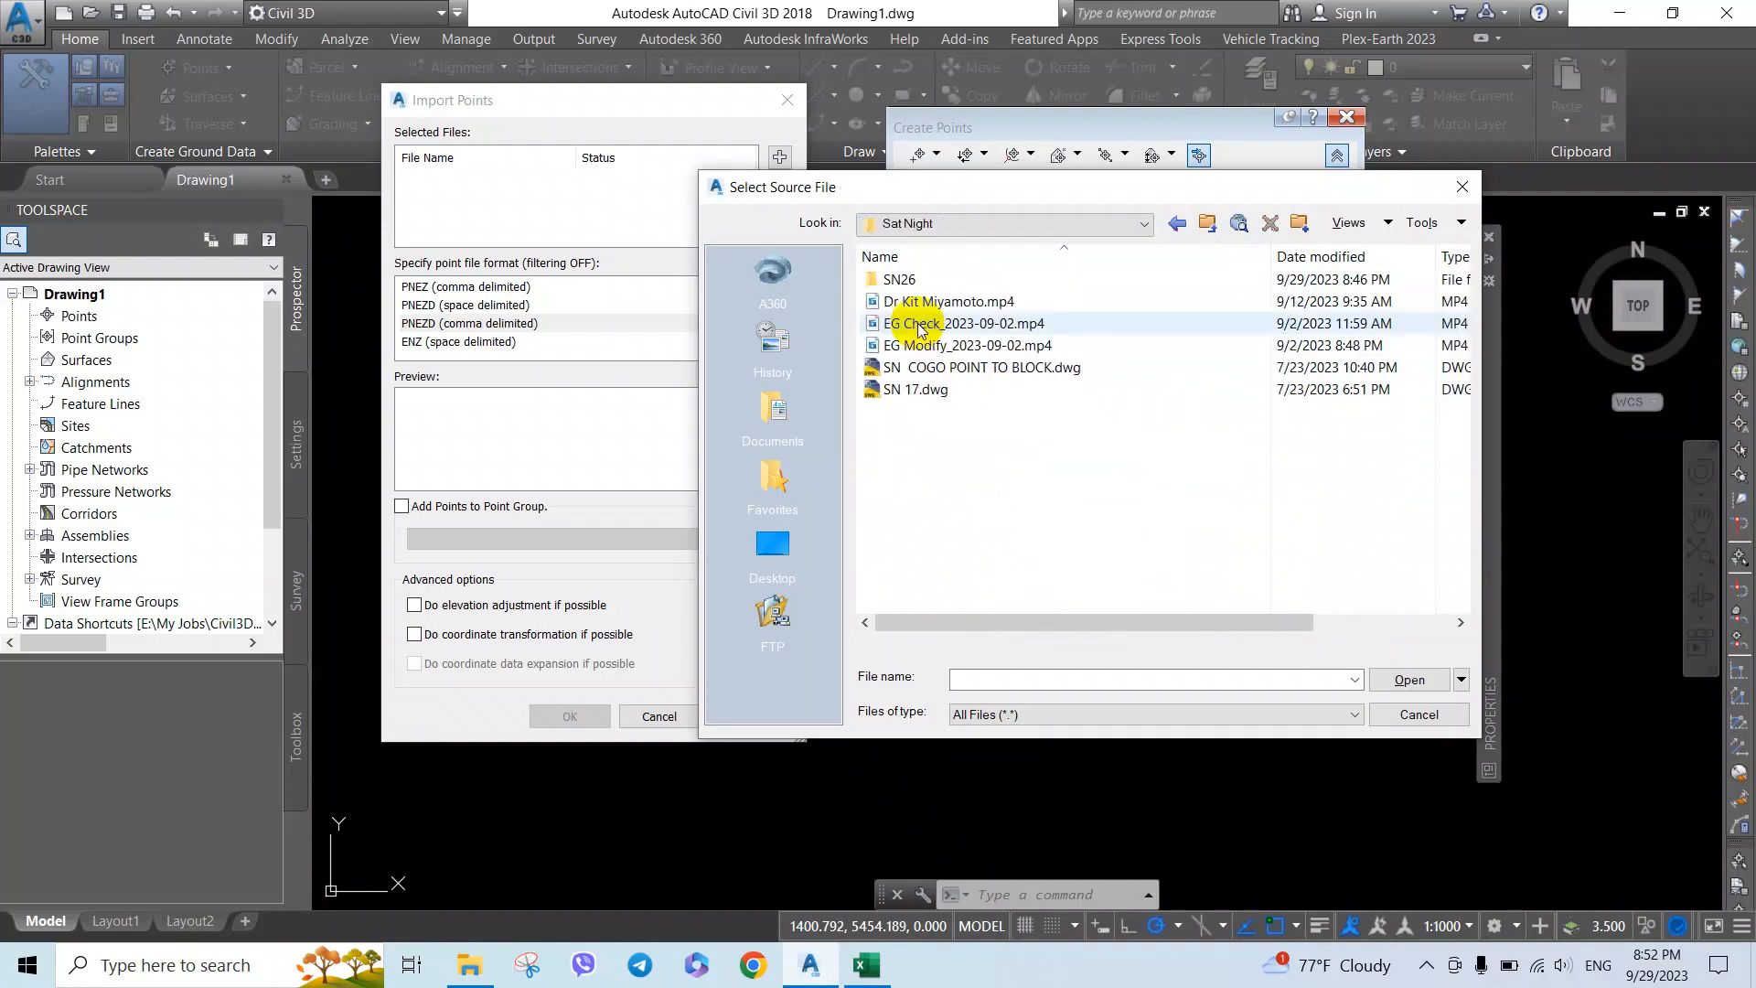
double_click(898, 278)
Step: Try to add SN 26.CSV to the import's selected files, and remove it from the list
click(956, 282)
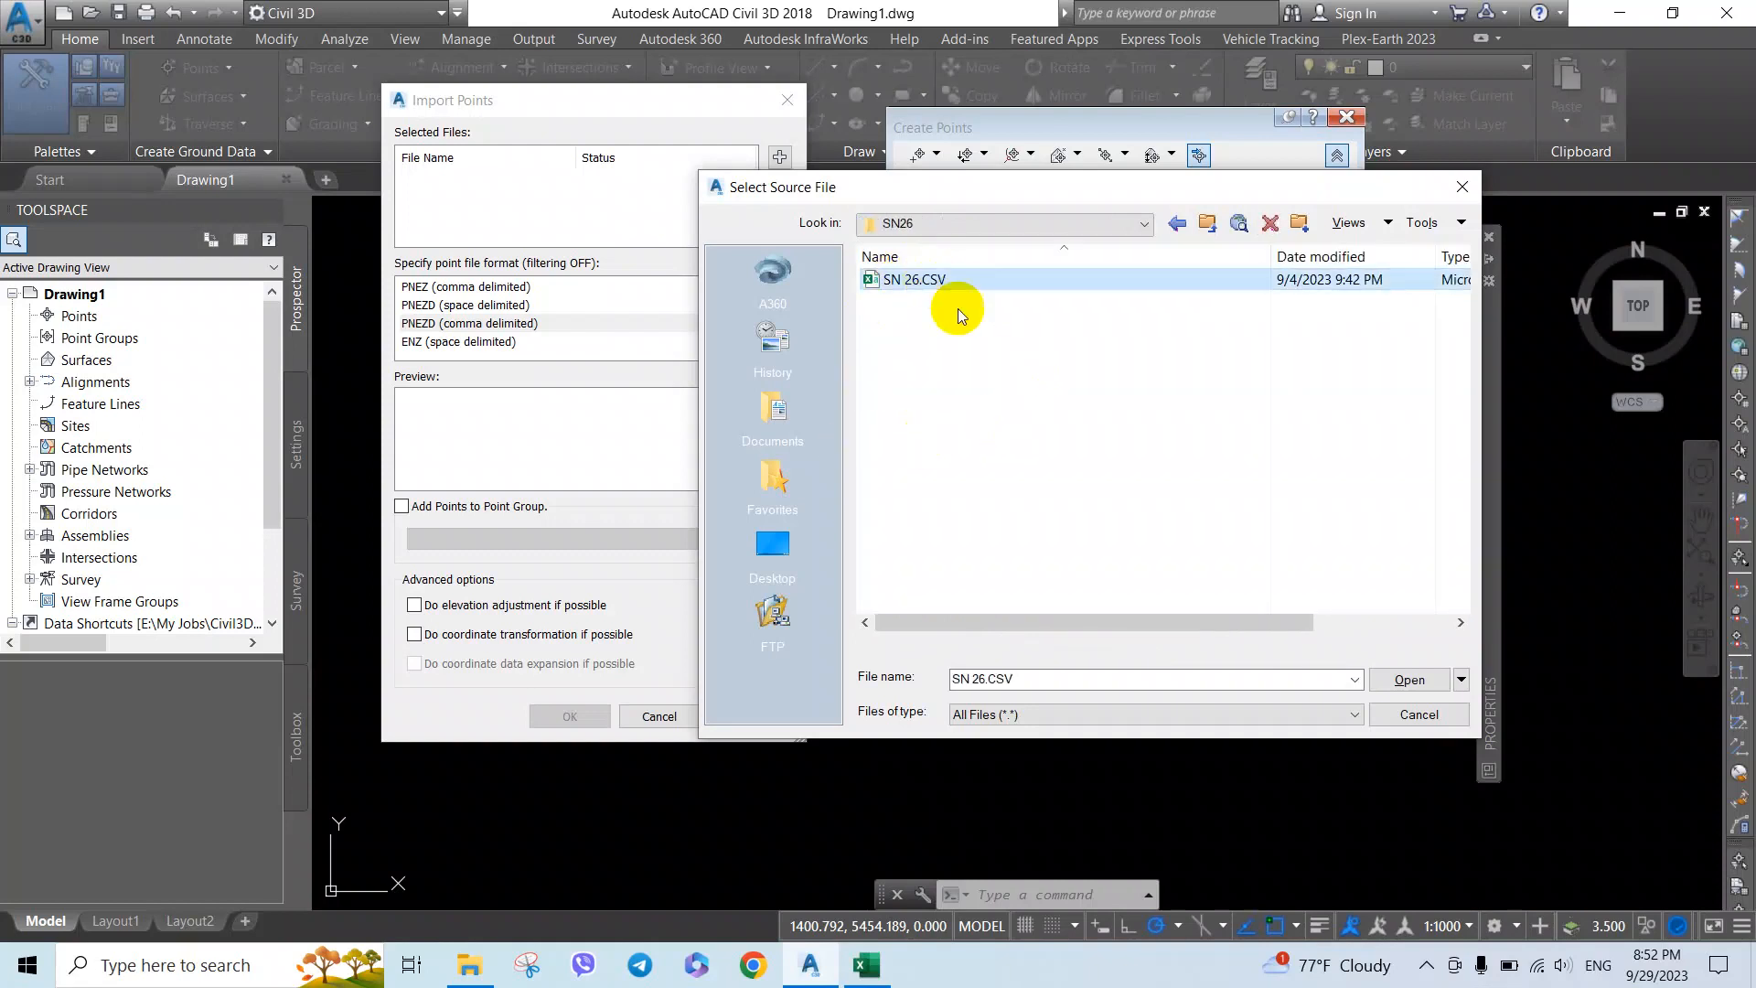
click(1420, 682)
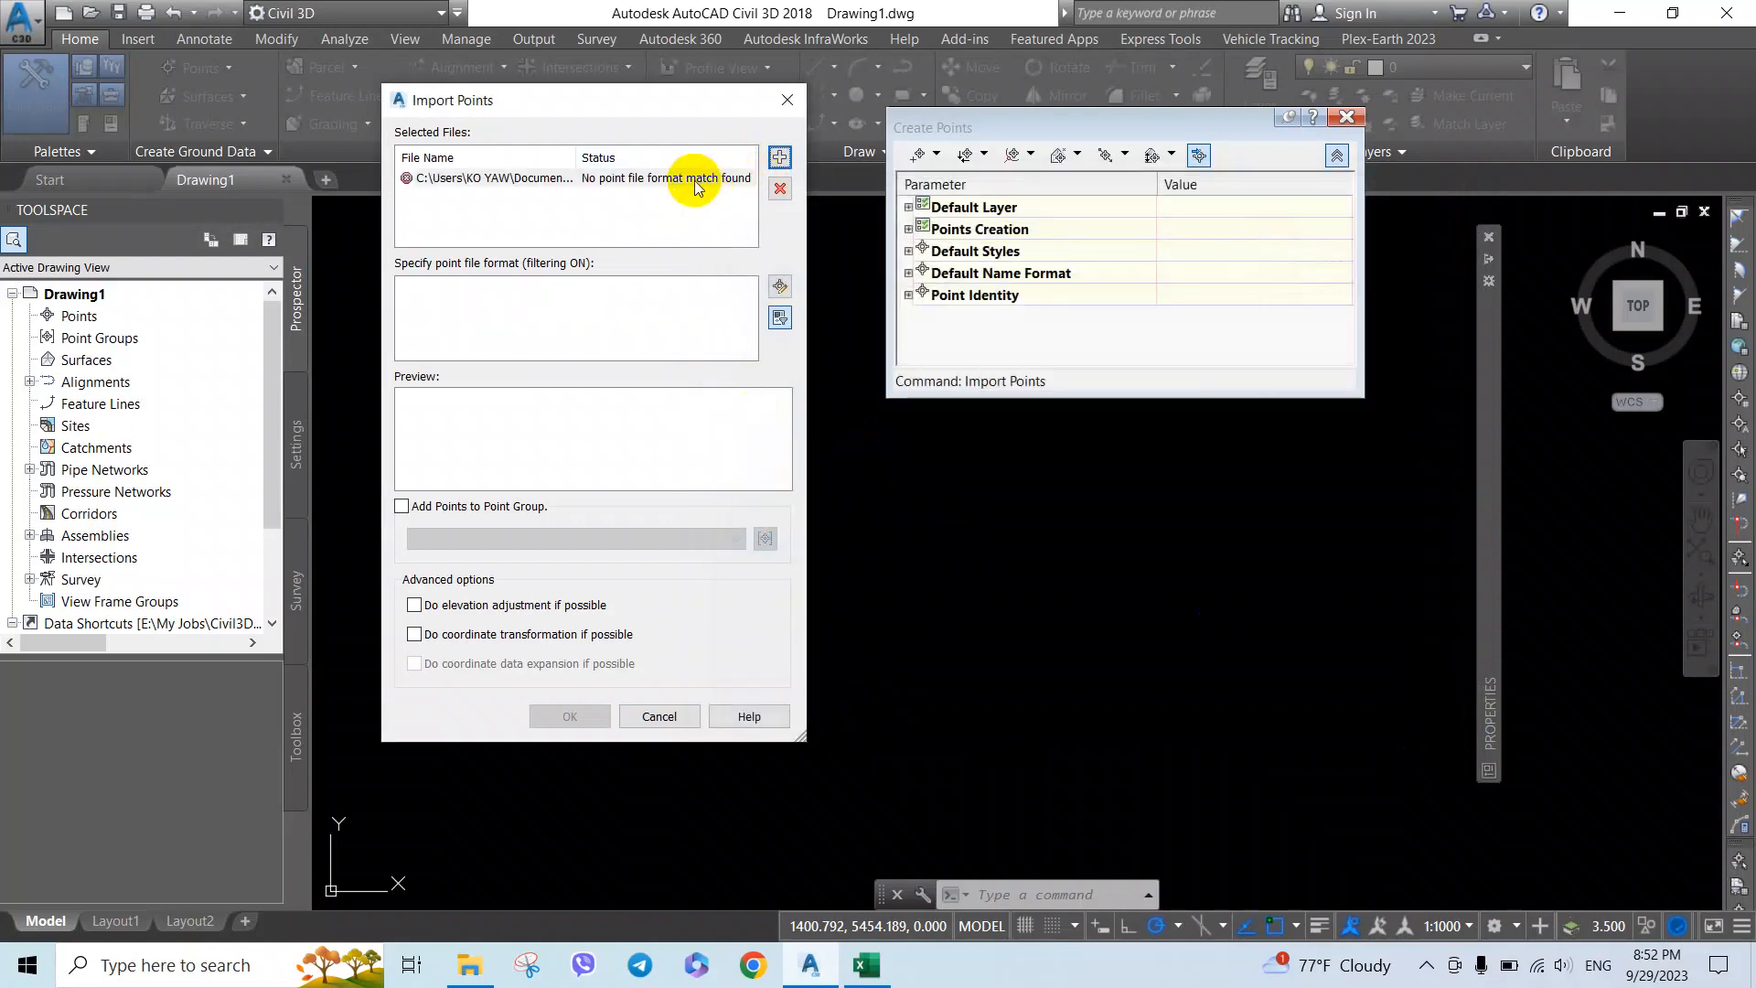
click(778, 190)
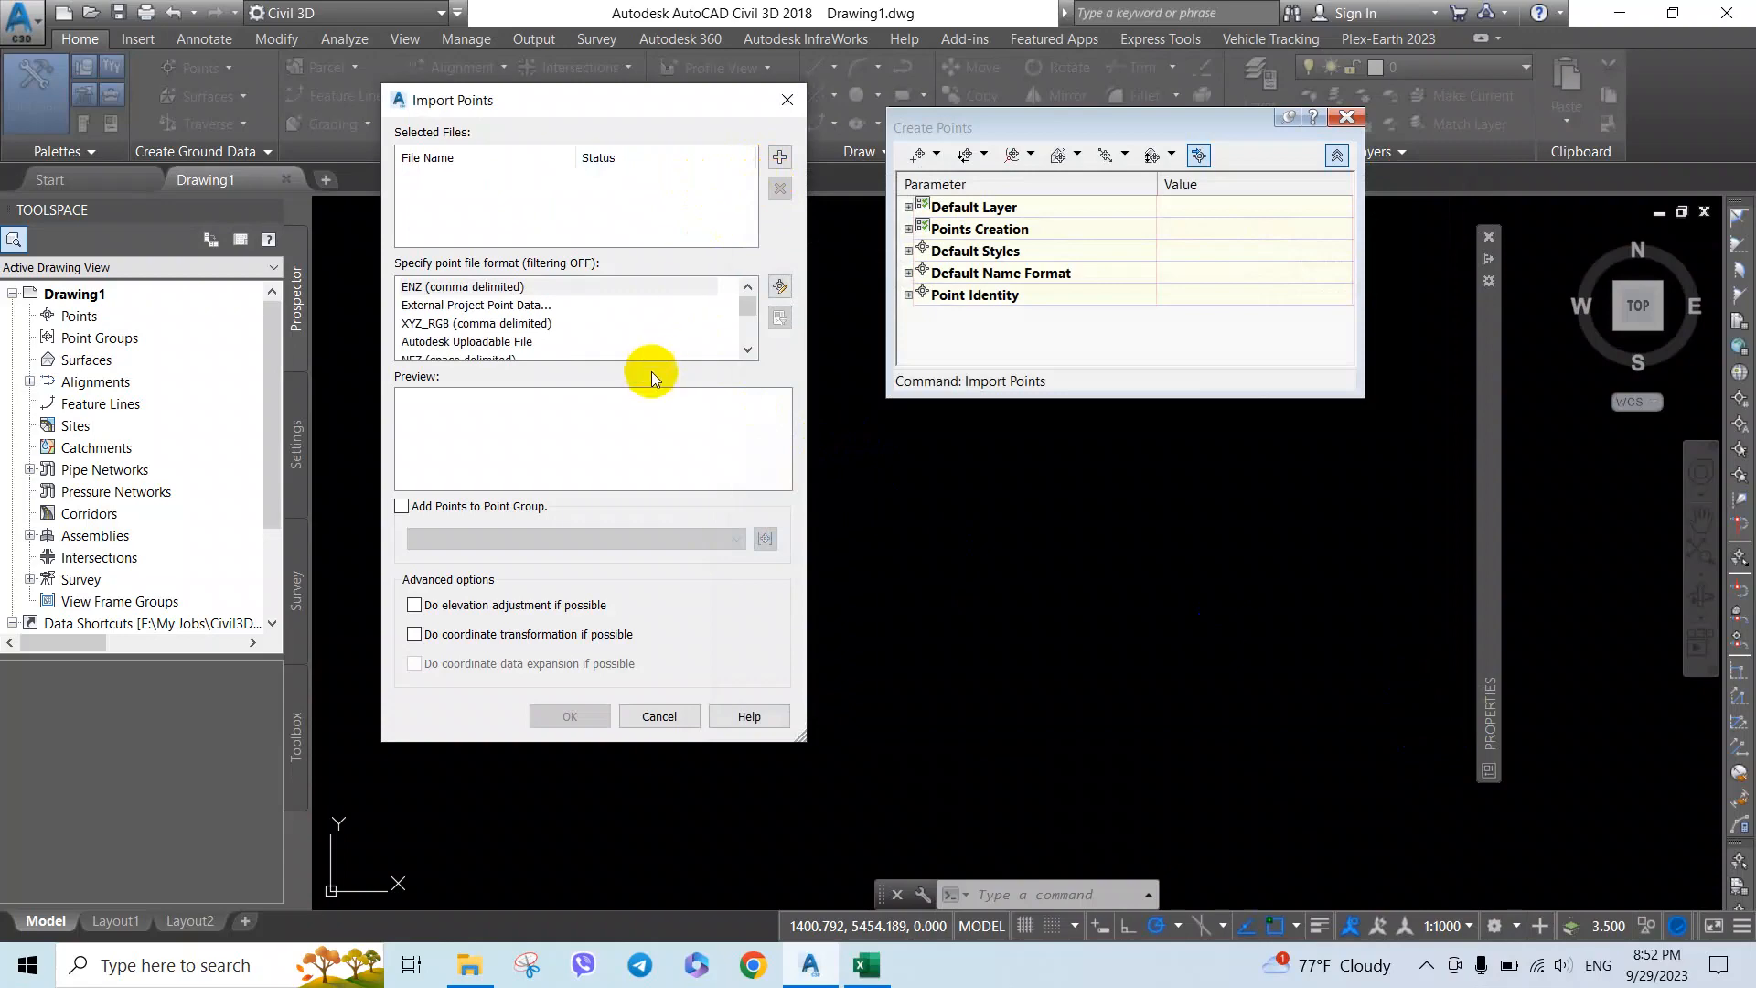
Step: Reselect the PNEZD (comma delimited) format, try adding SN 26.CSV again, and clear it from the selected files
drag(748, 304, 737, 353)
click(439, 323)
click(780, 159)
click(913, 281)
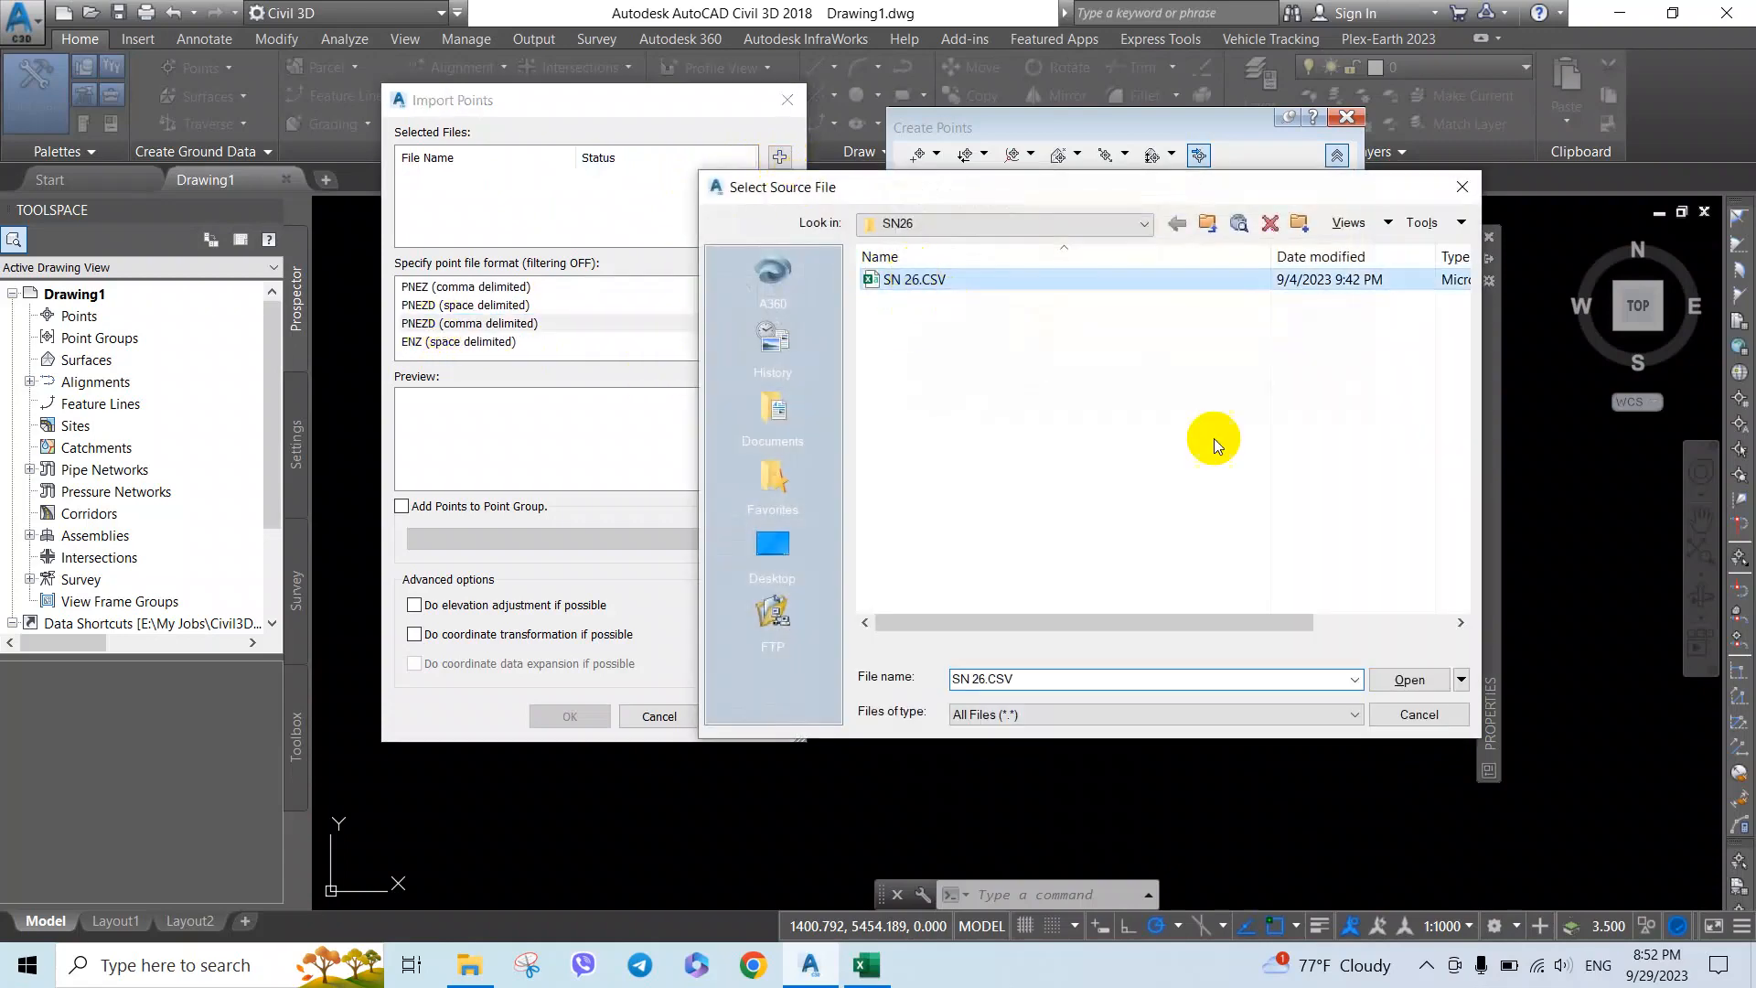
click(1437, 691)
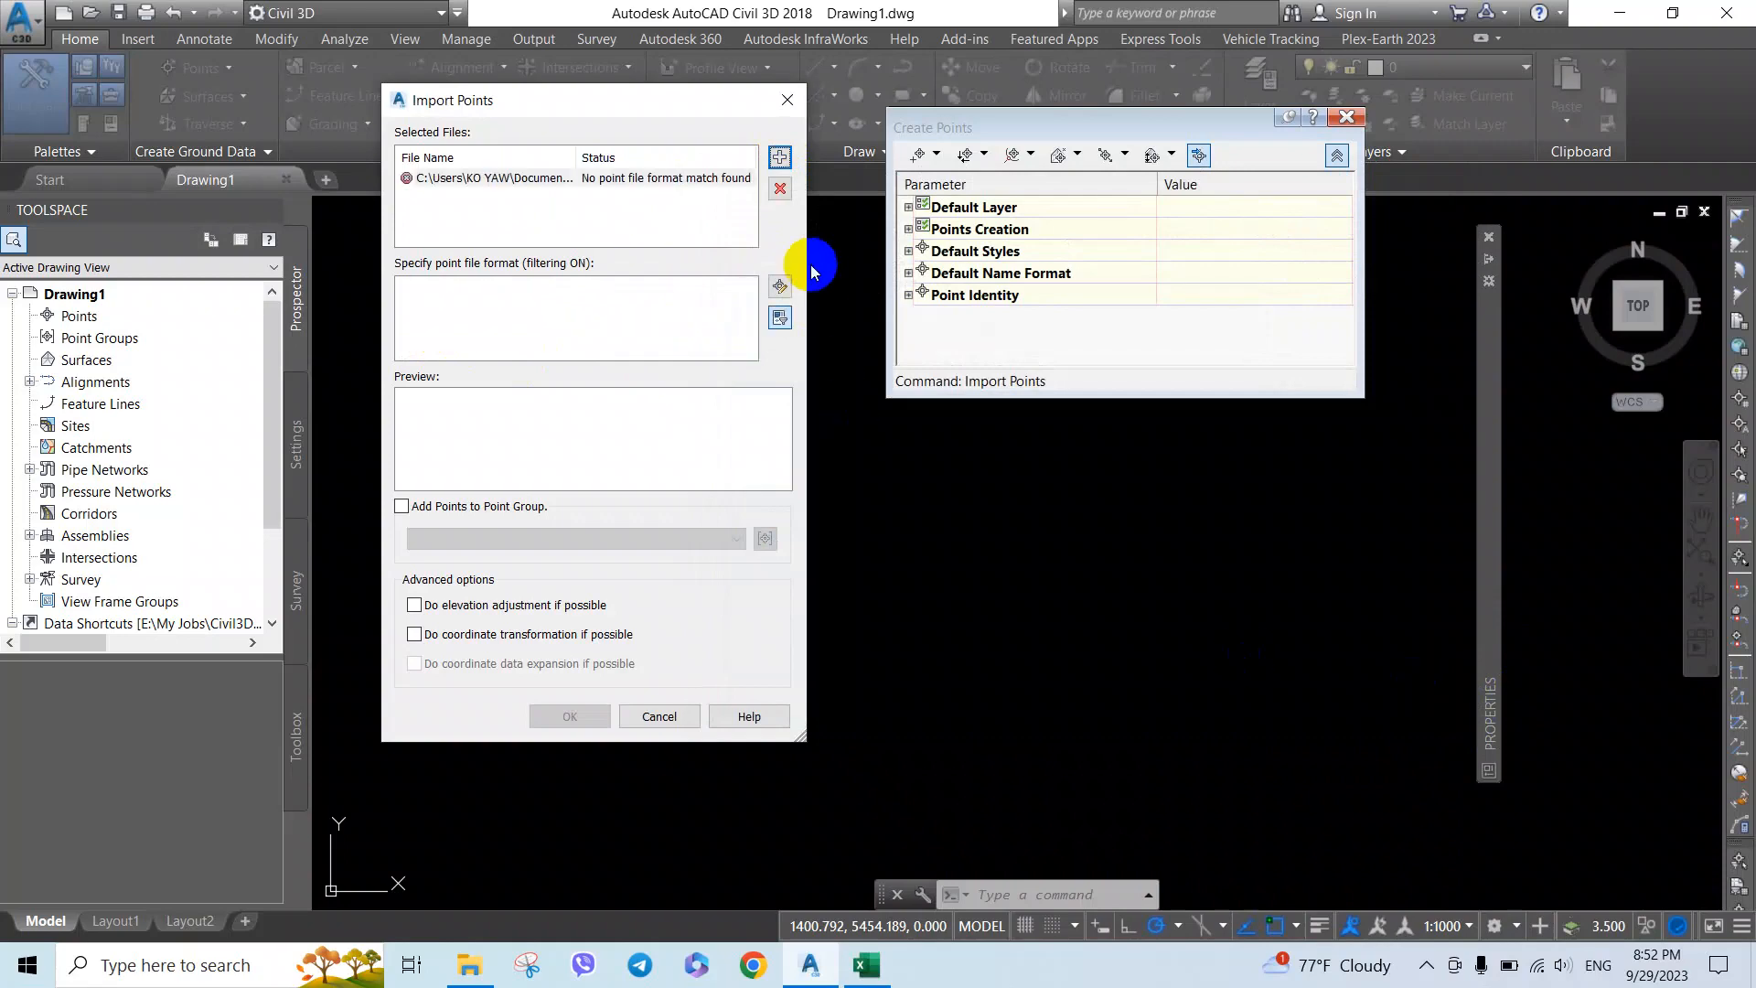
click(779, 188)
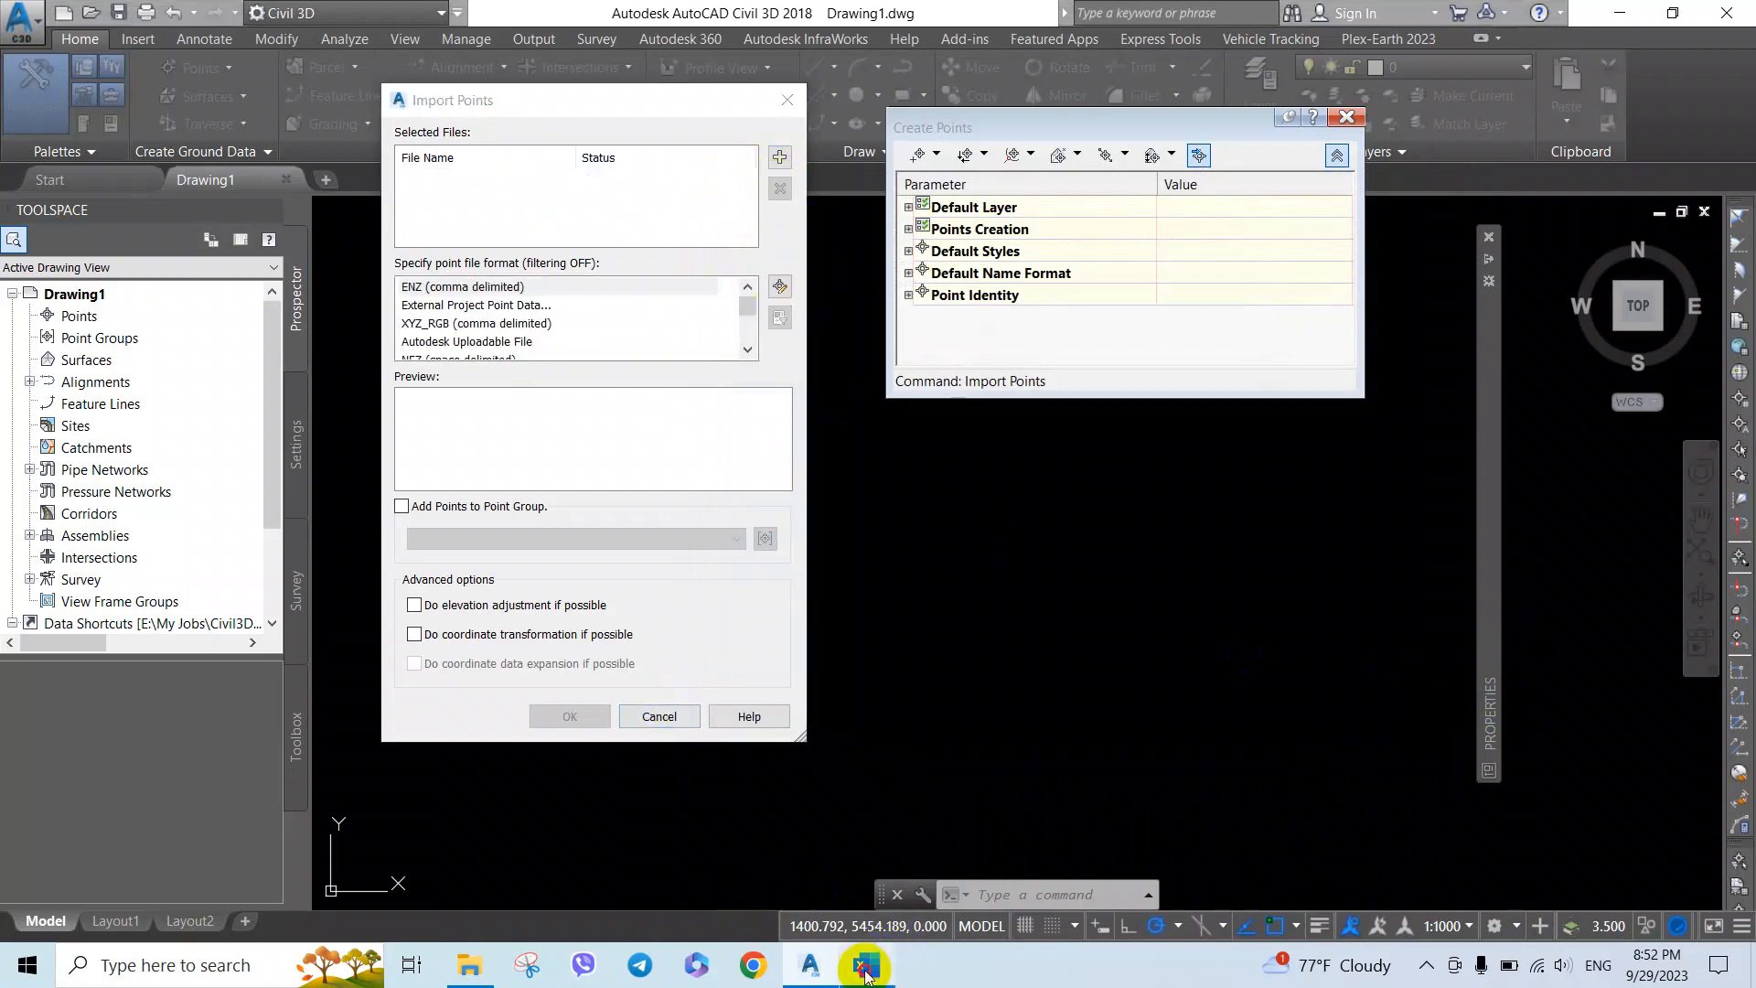
Step: Switch to Excel, save the workbook as SN 26. ADJUST in CSV (Comma delimited) format in the SN26 folder, and close Excel
click(867, 965)
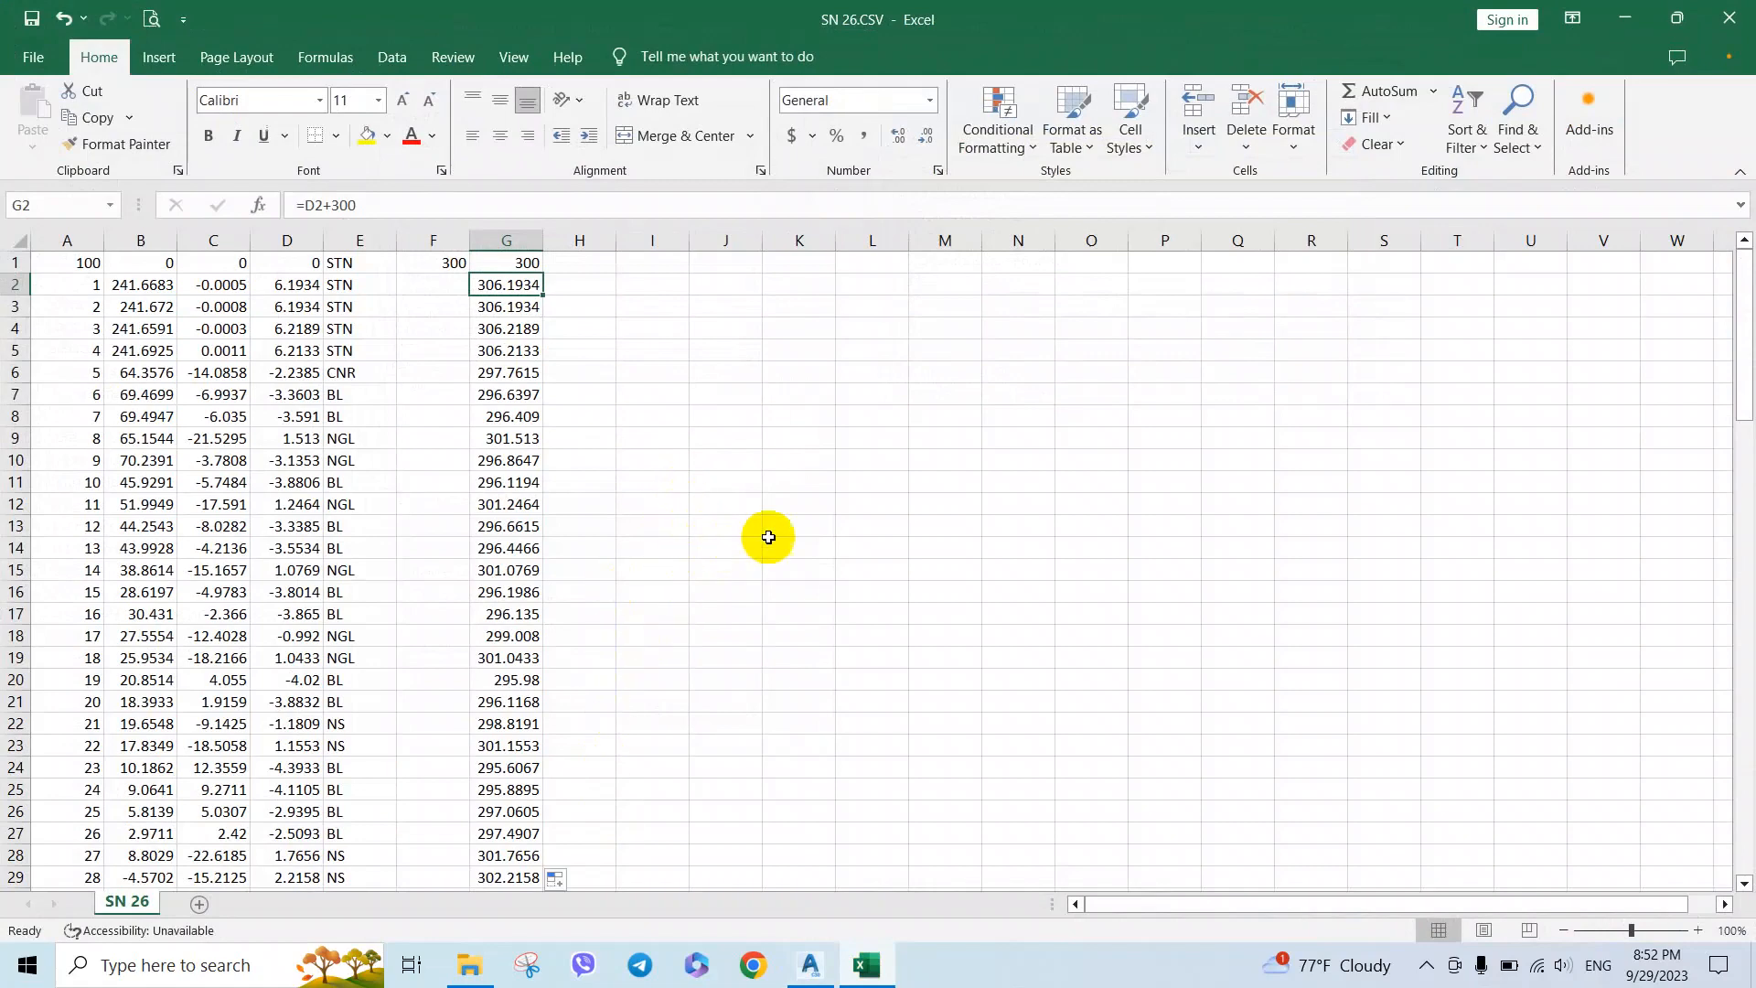
click(33, 57)
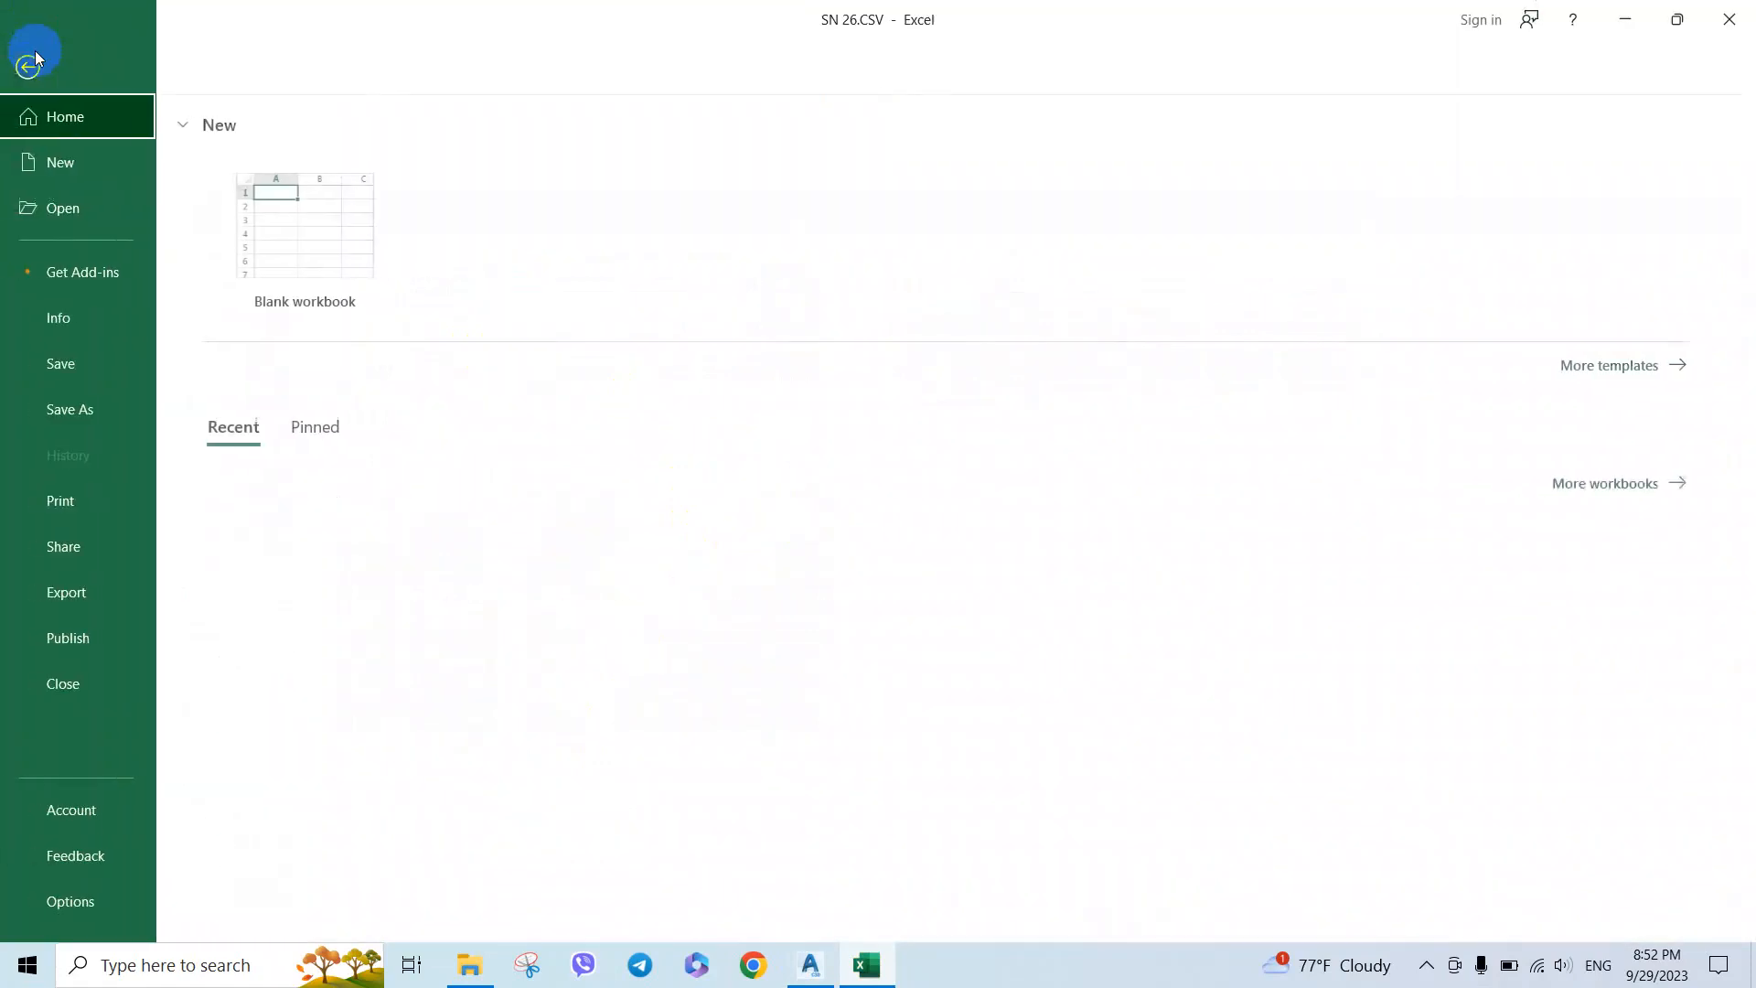
click(75, 412)
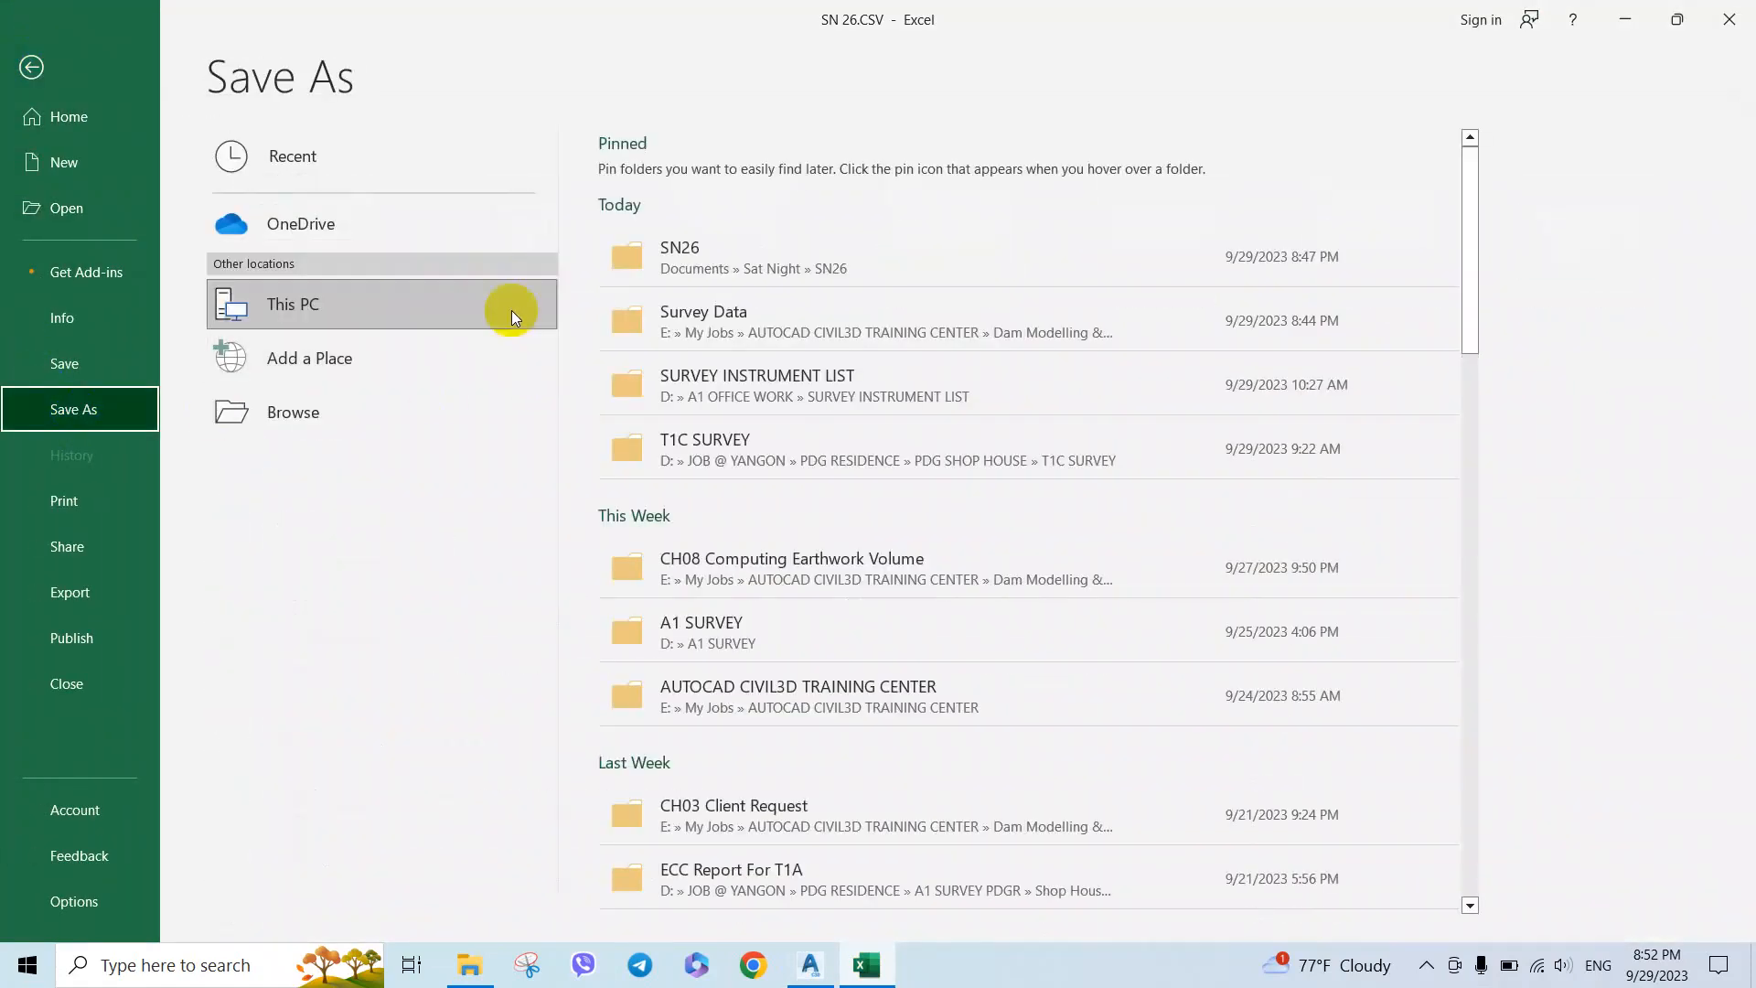
click(841, 261)
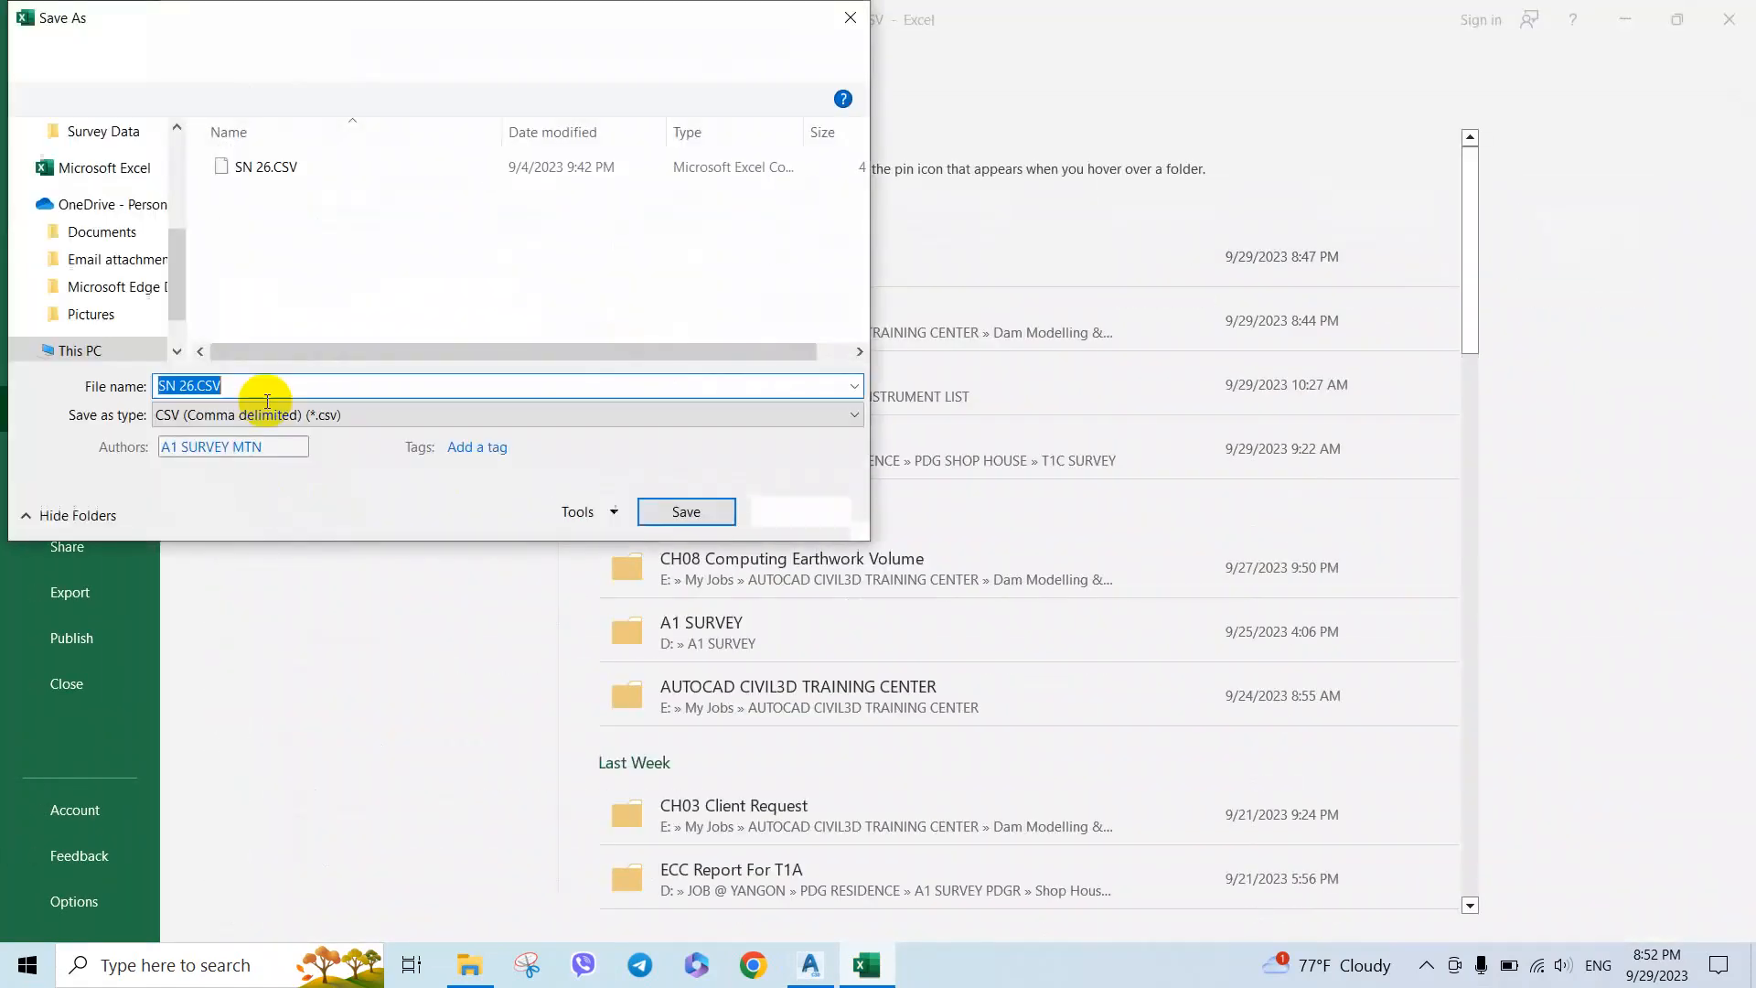
click(183, 385)
drag(197, 385, 300, 385)
text(ADJUST)
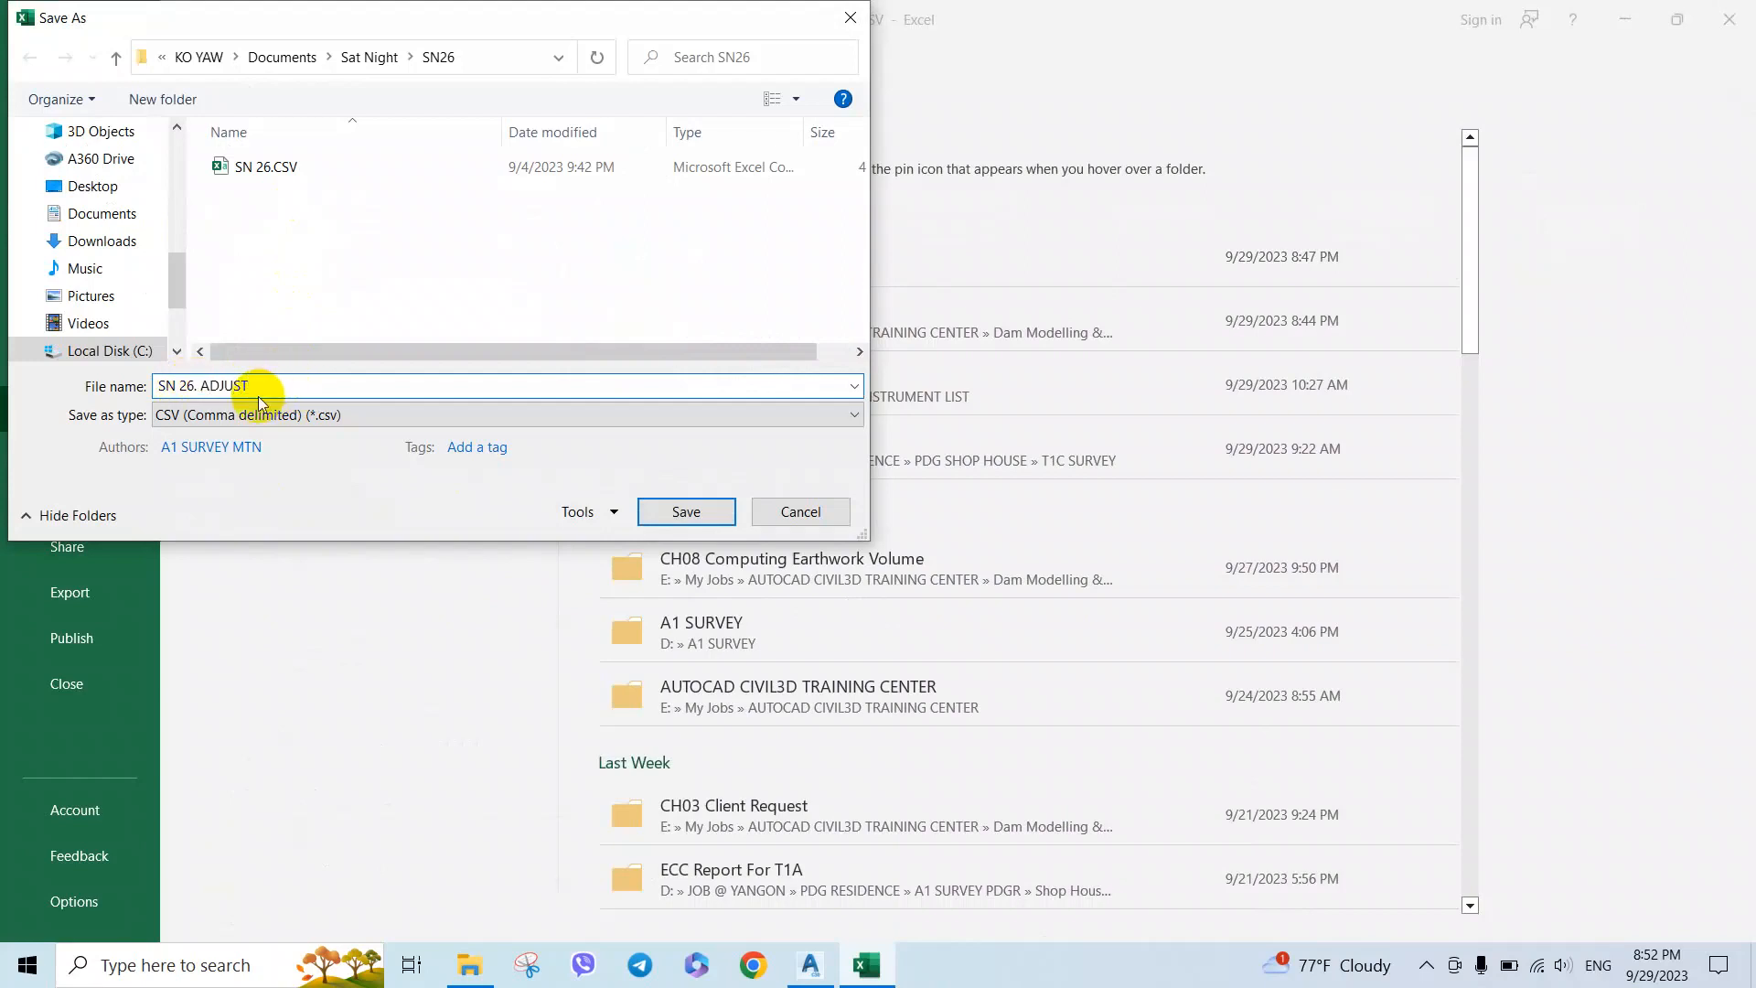
click(695, 512)
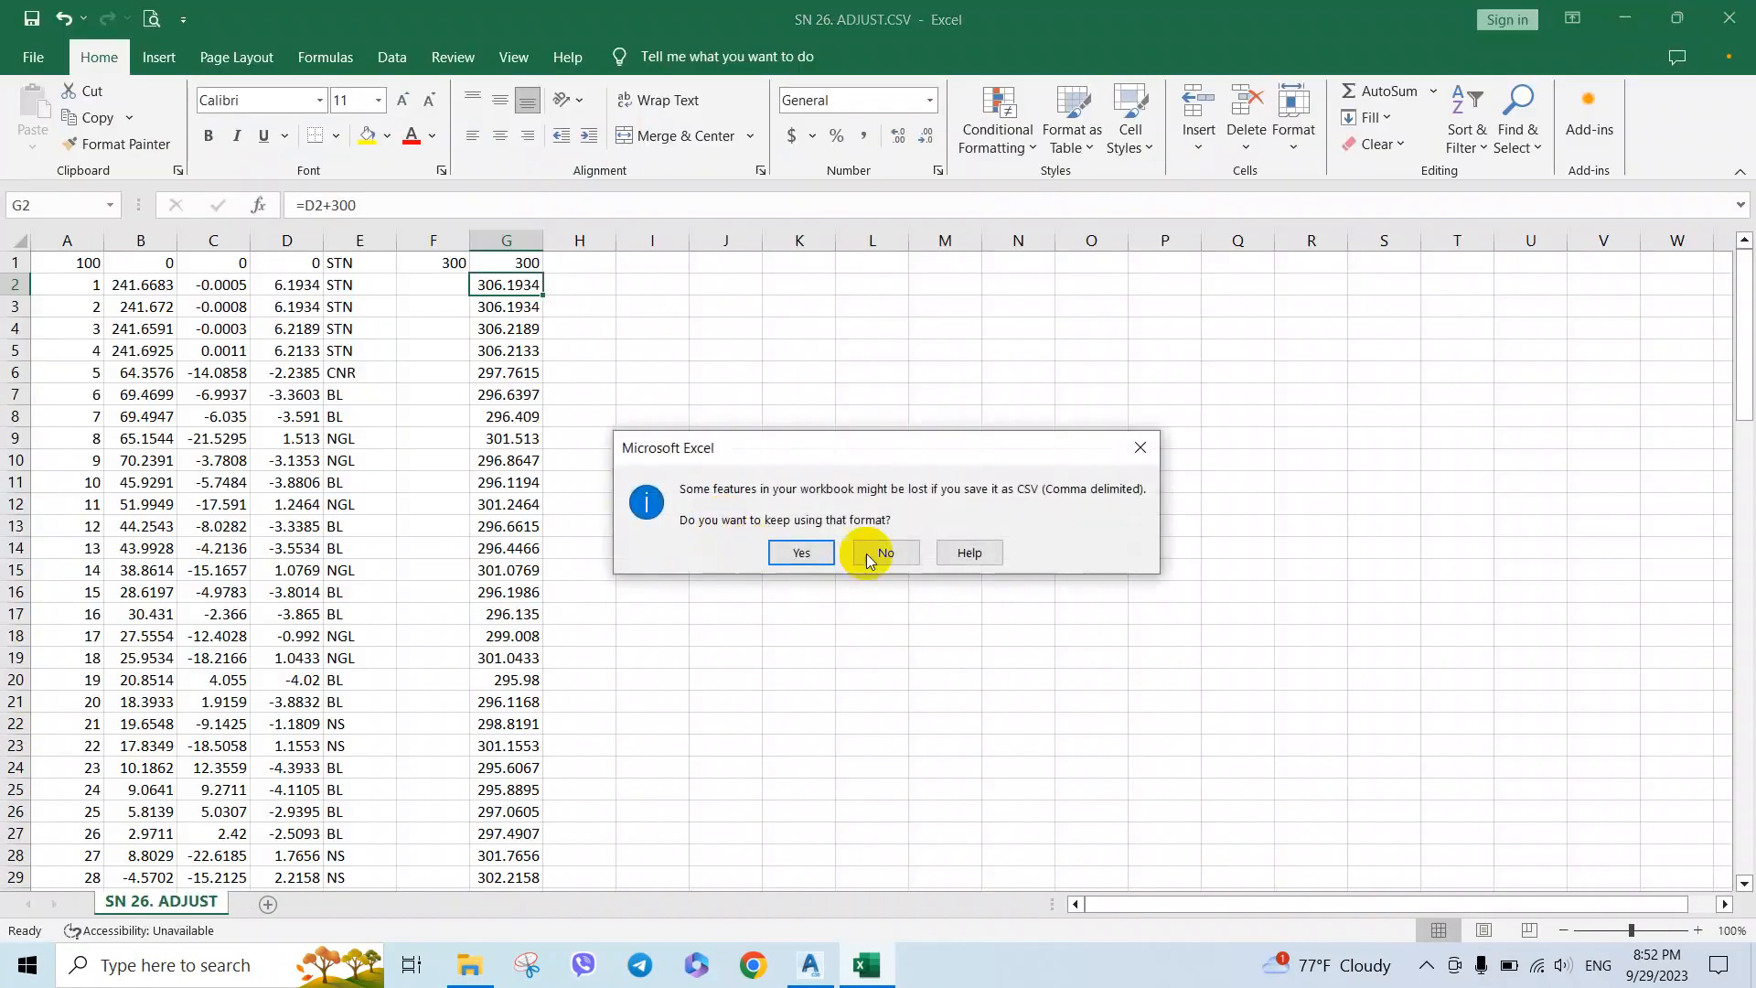
click(802, 553)
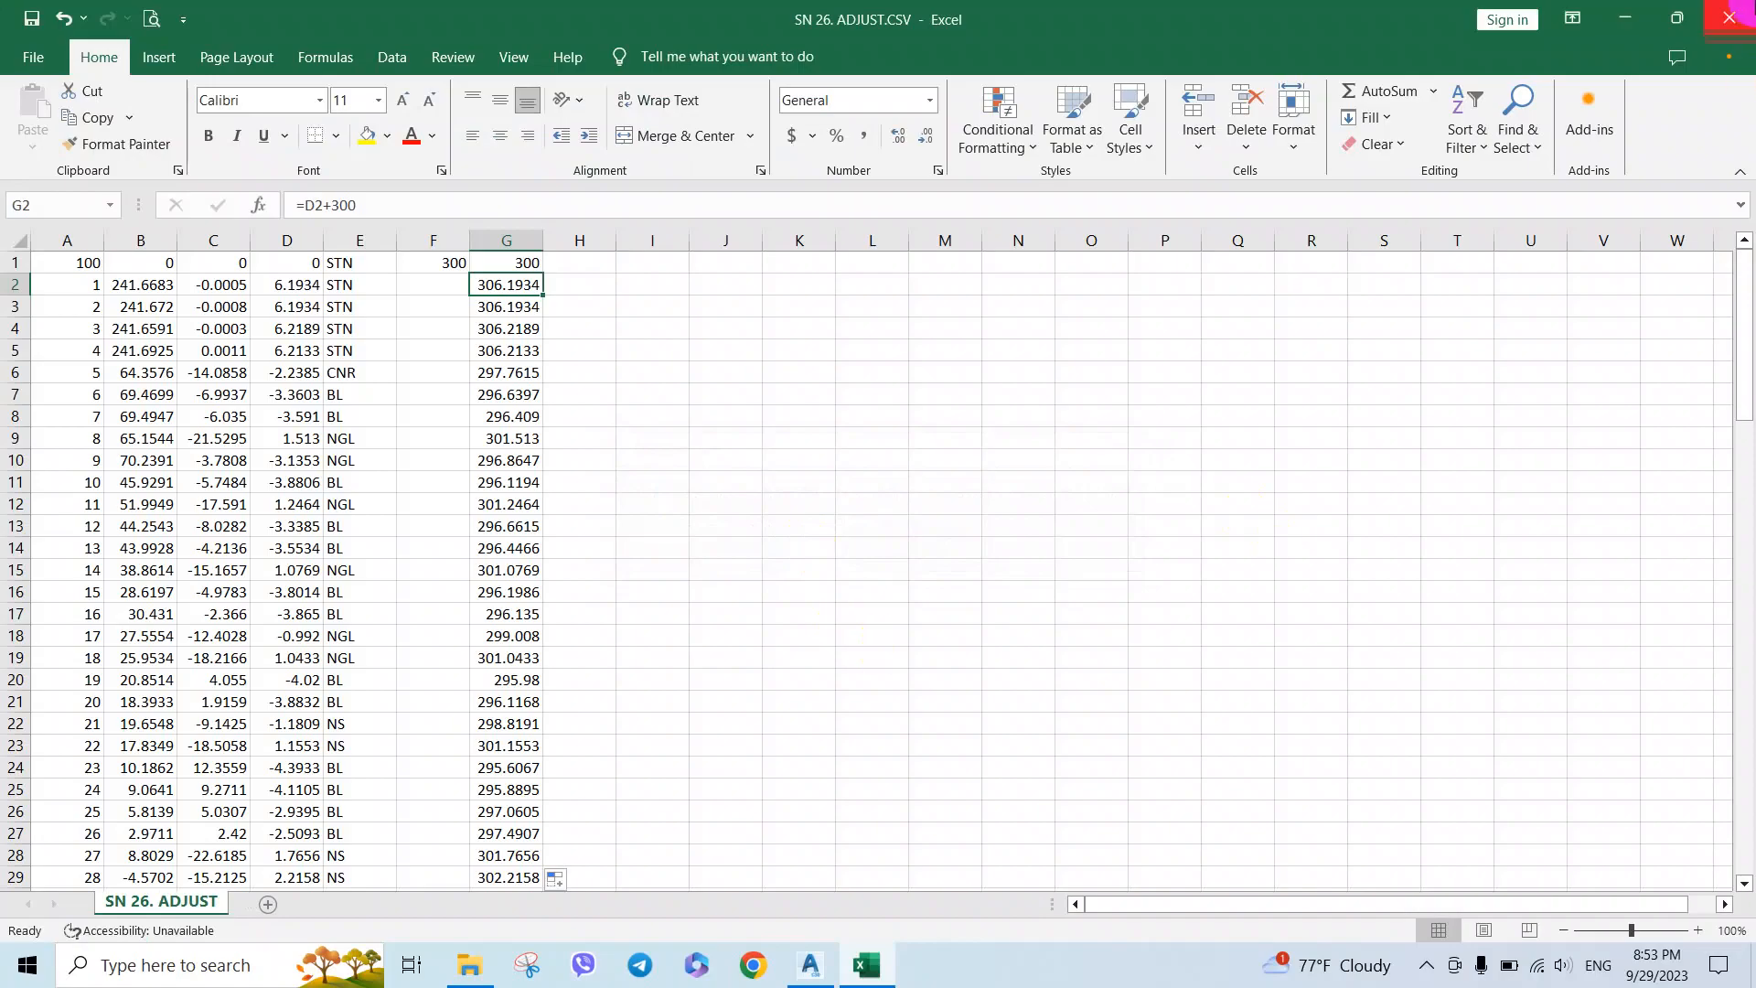
click(1731, 19)
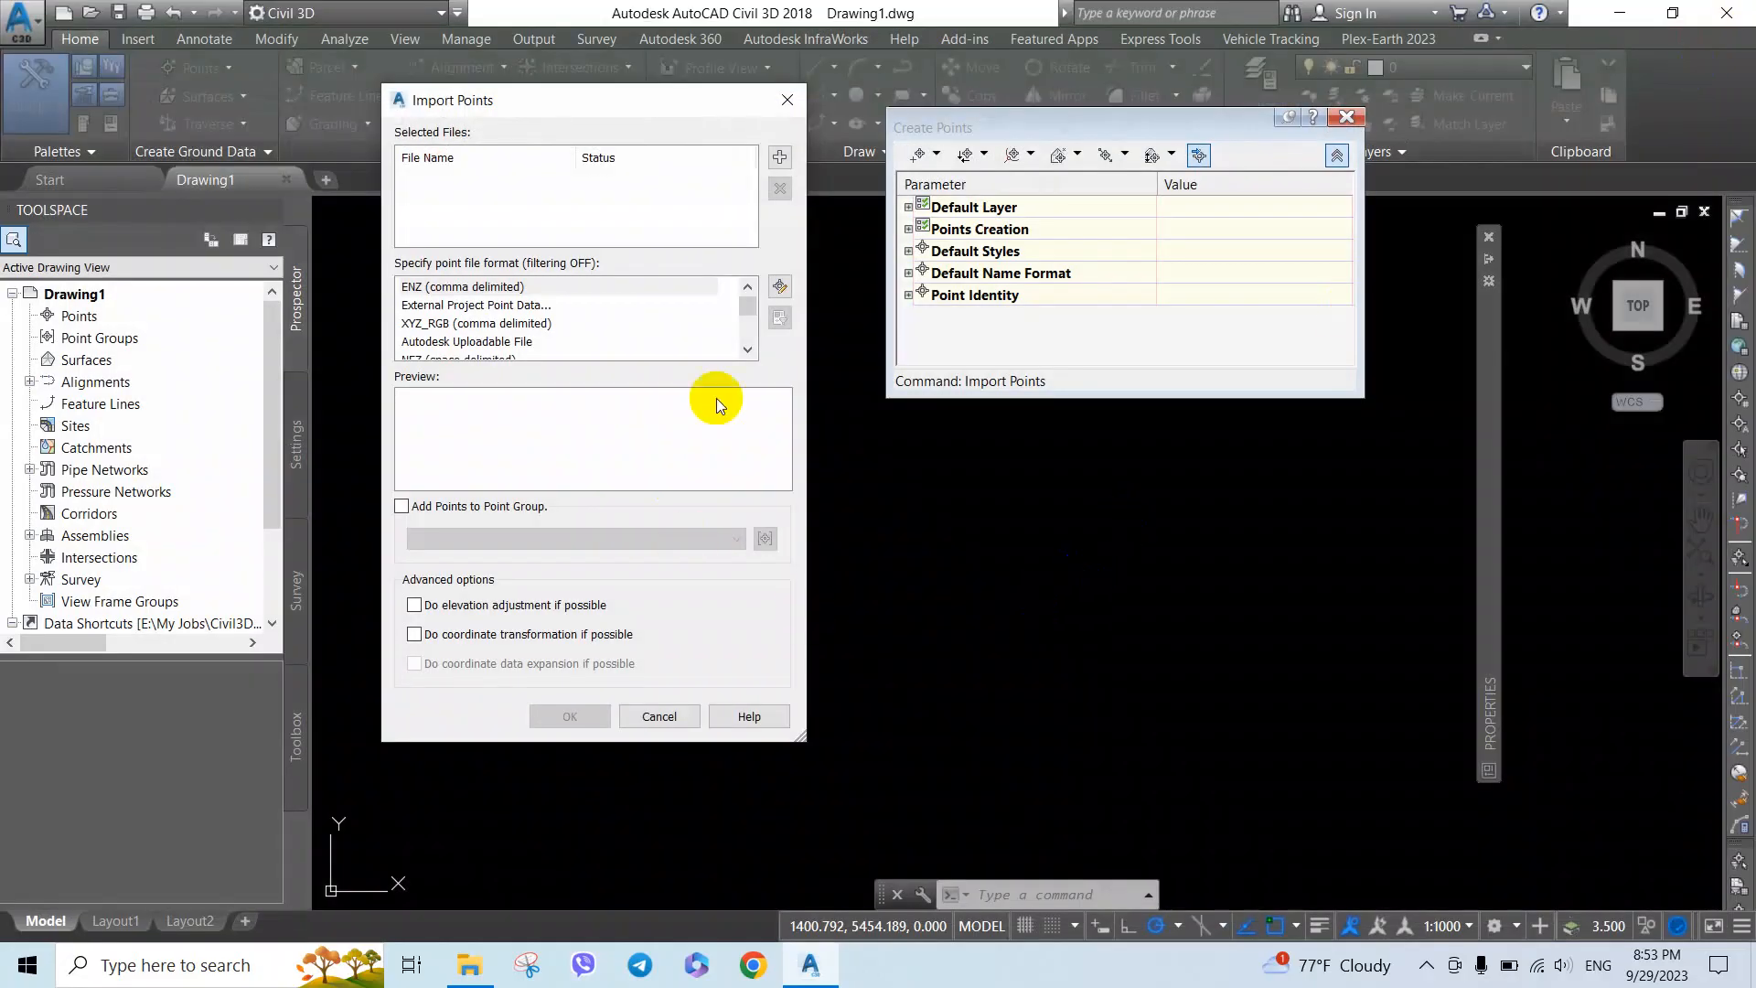
Step: Import the points from SN 26.CSV using the PNEZD (comma delimited) format, without elevation adjustment or coordinate transformation
drag(746, 302, 747, 359)
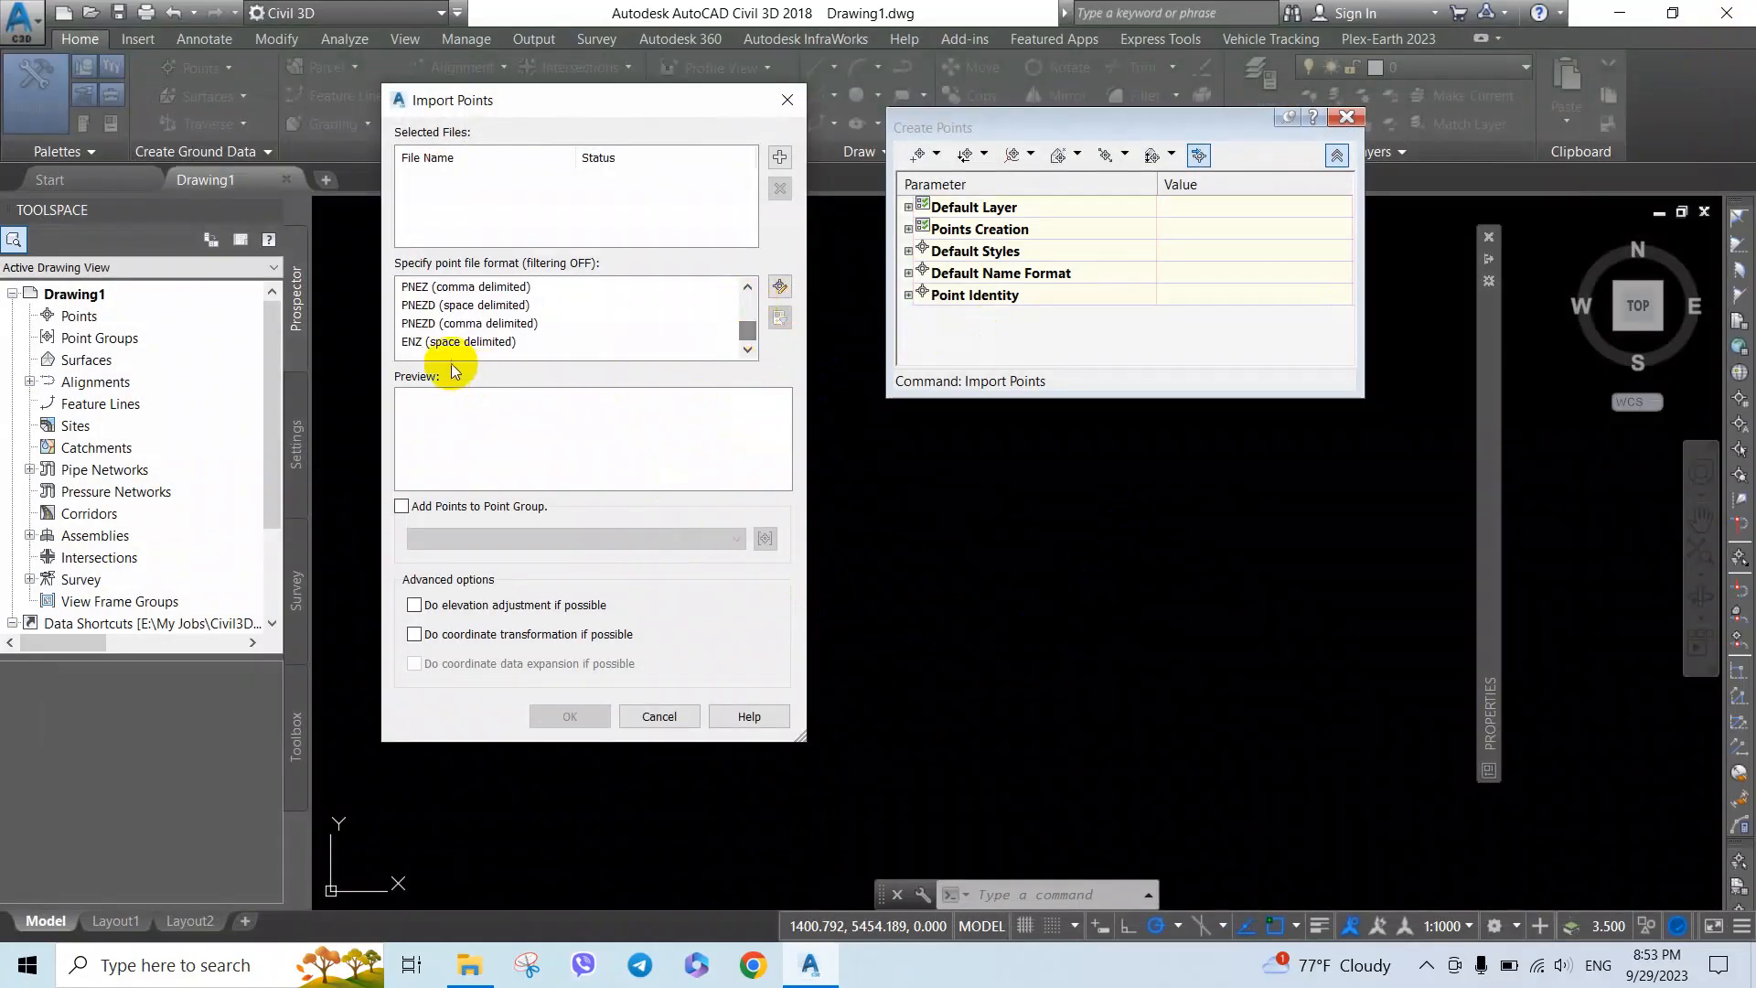
click(442, 324)
click(779, 155)
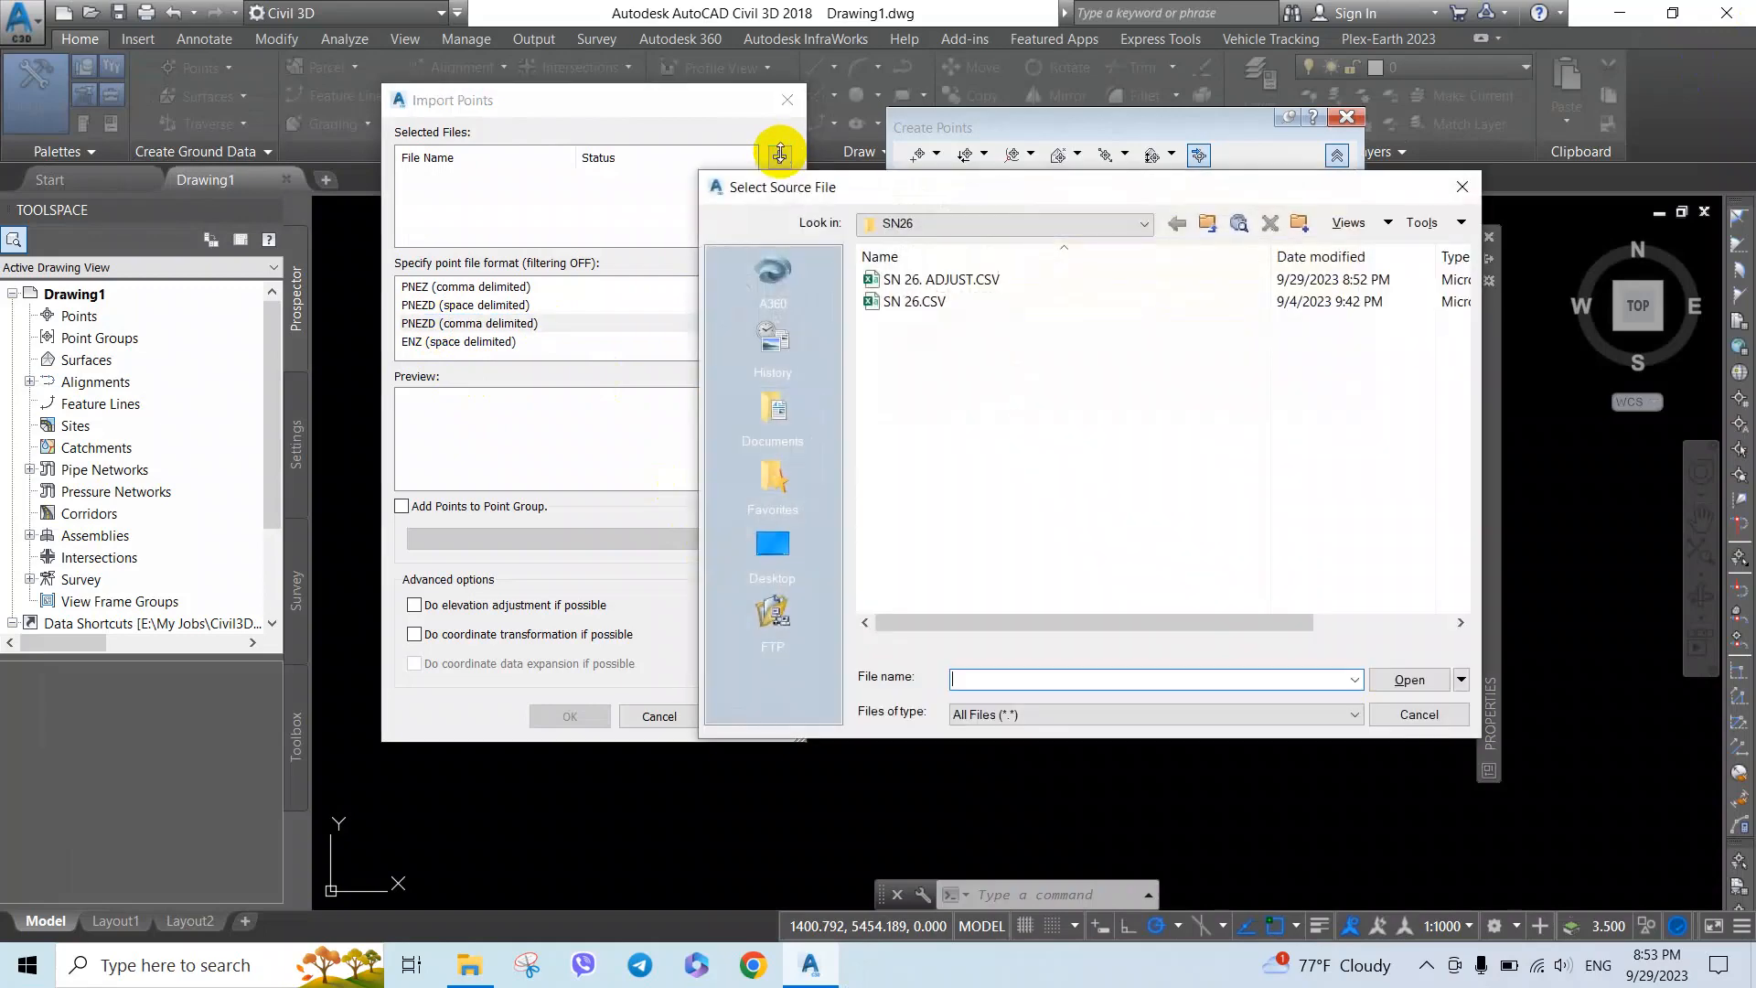
click(920, 303)
click(1409, 680)
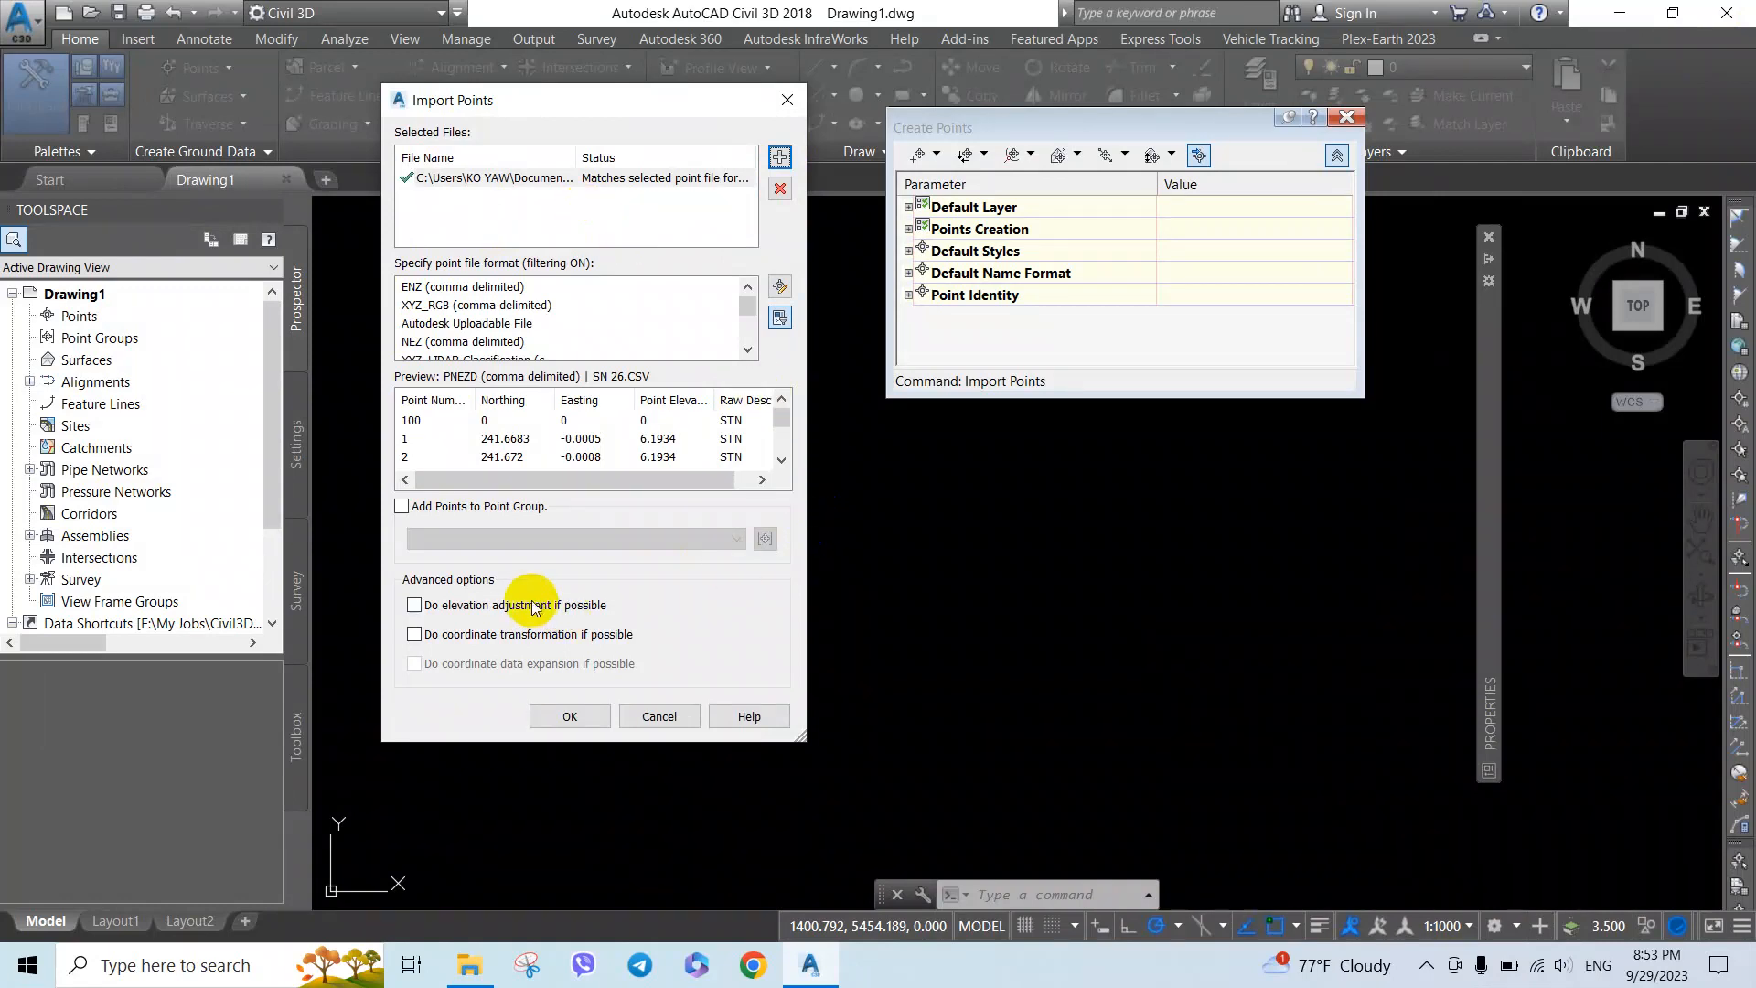
click(568, 720)
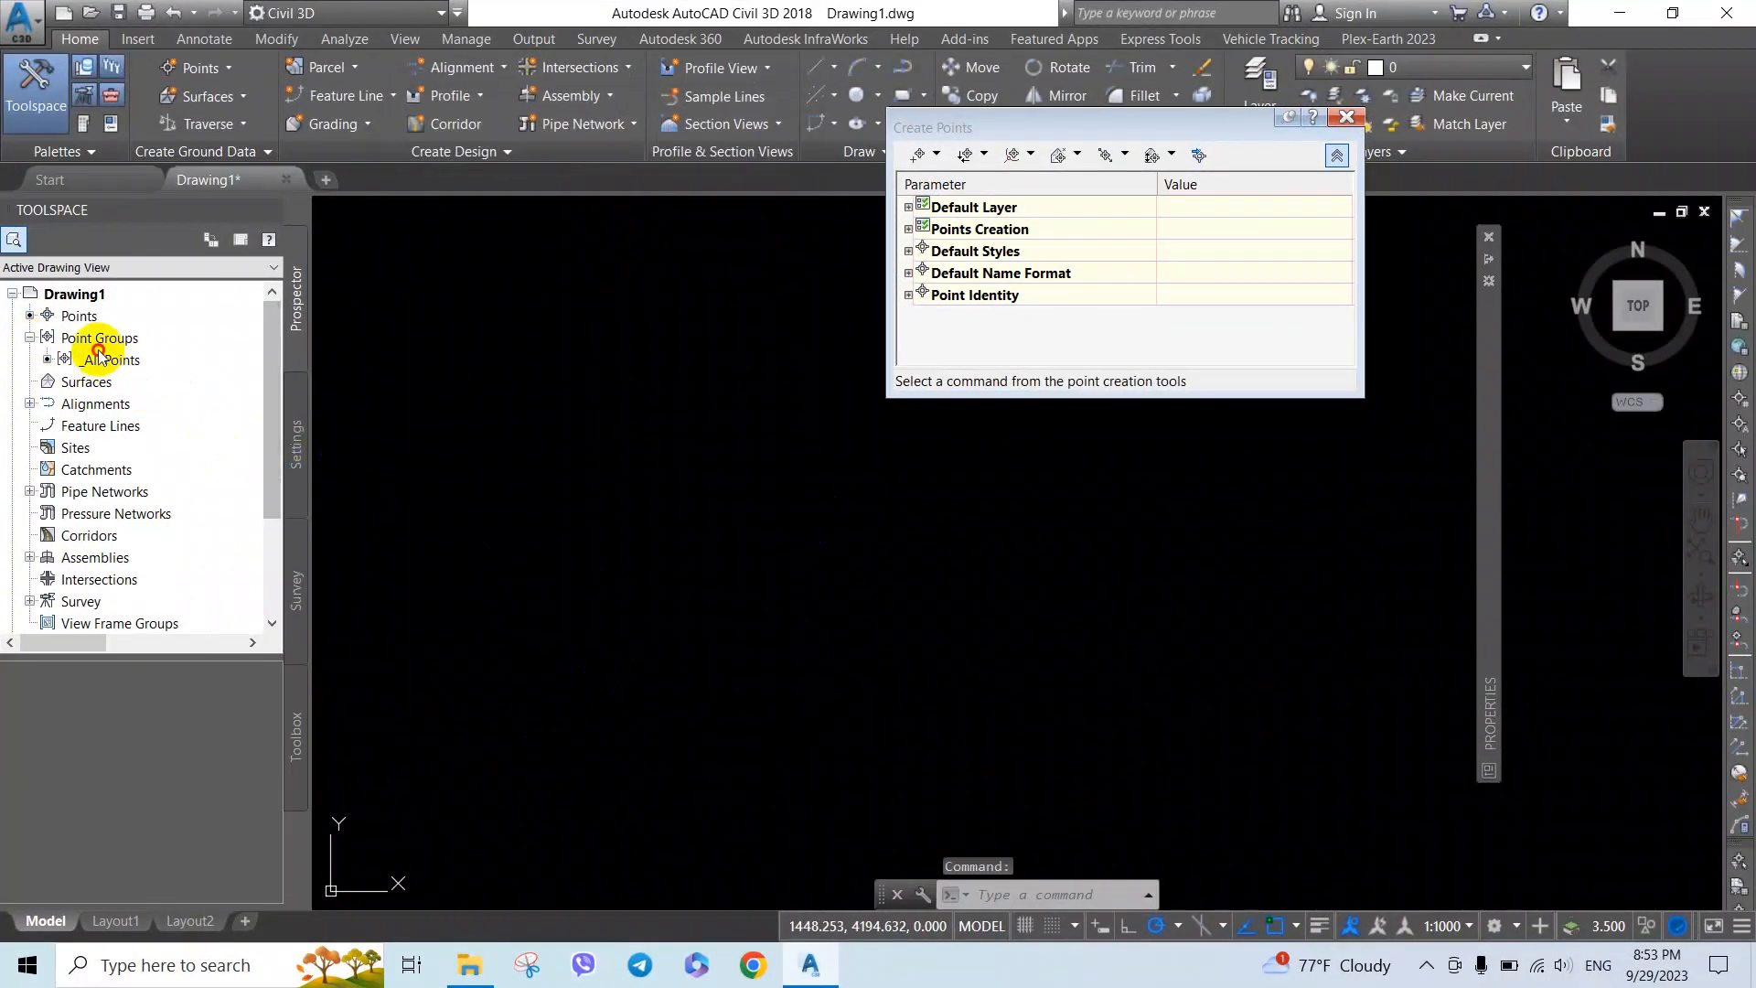
Step: Zoom to the _All Points group and move the Create Points window clear of the imported points
click(112, 360)
right_click(112, 359)
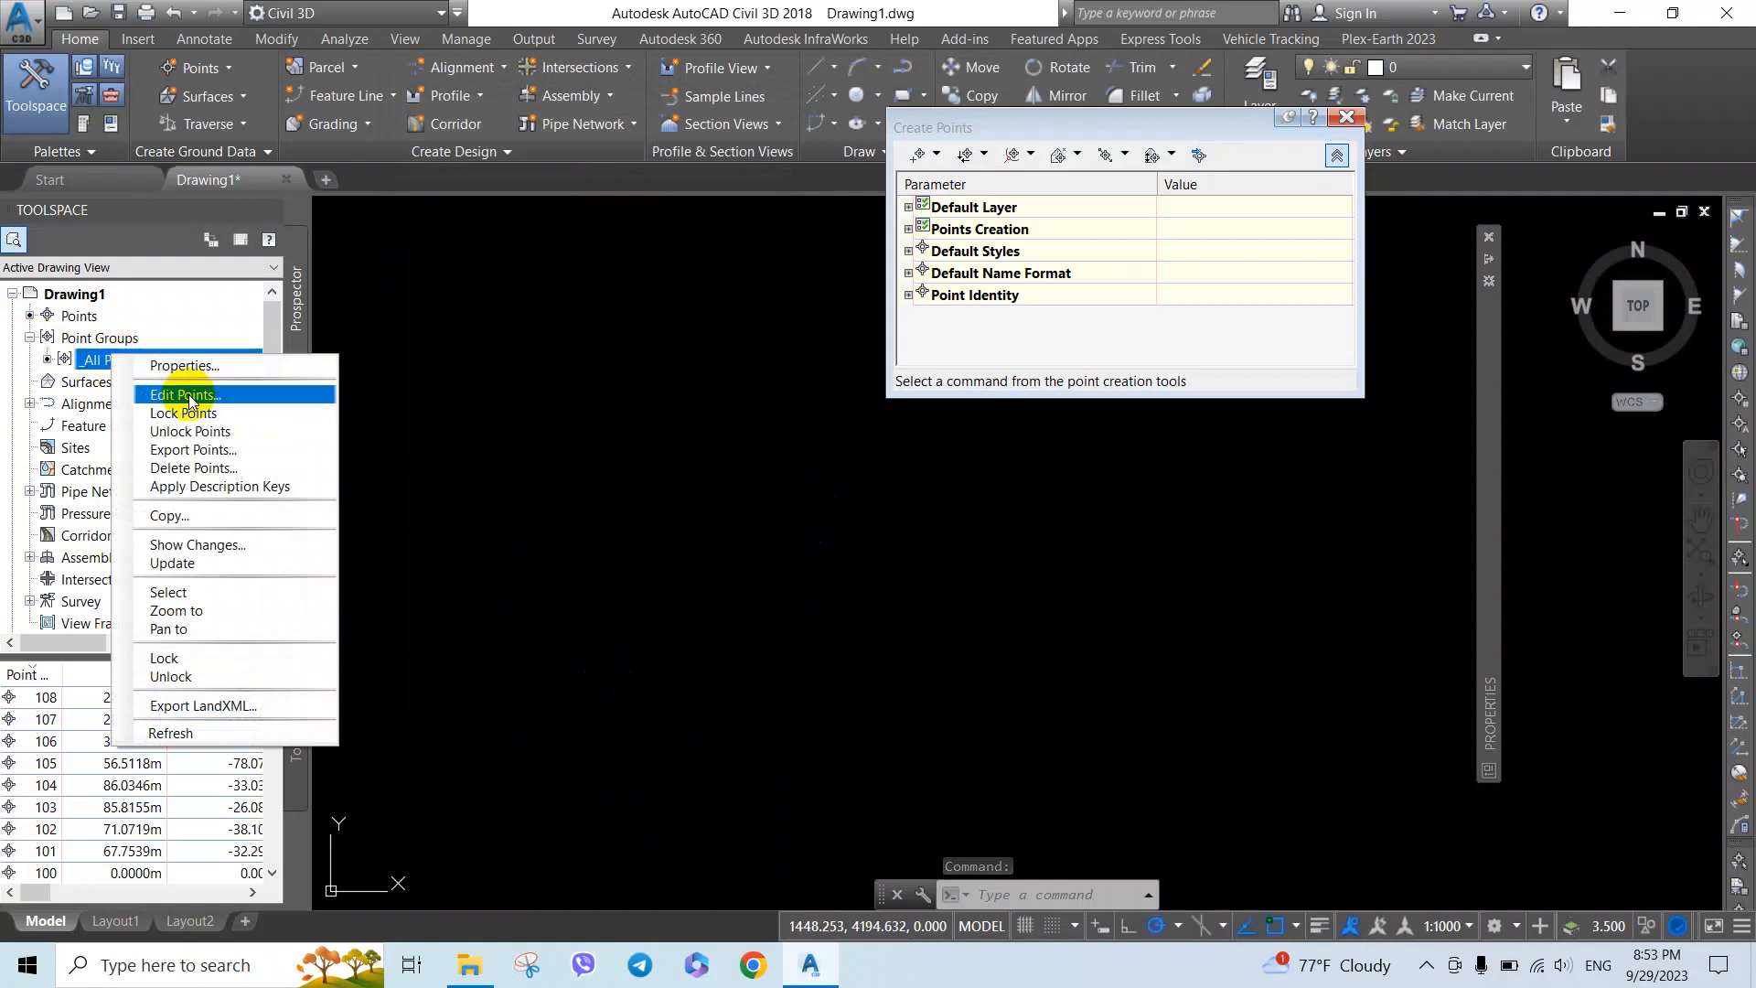
click(213, 612)
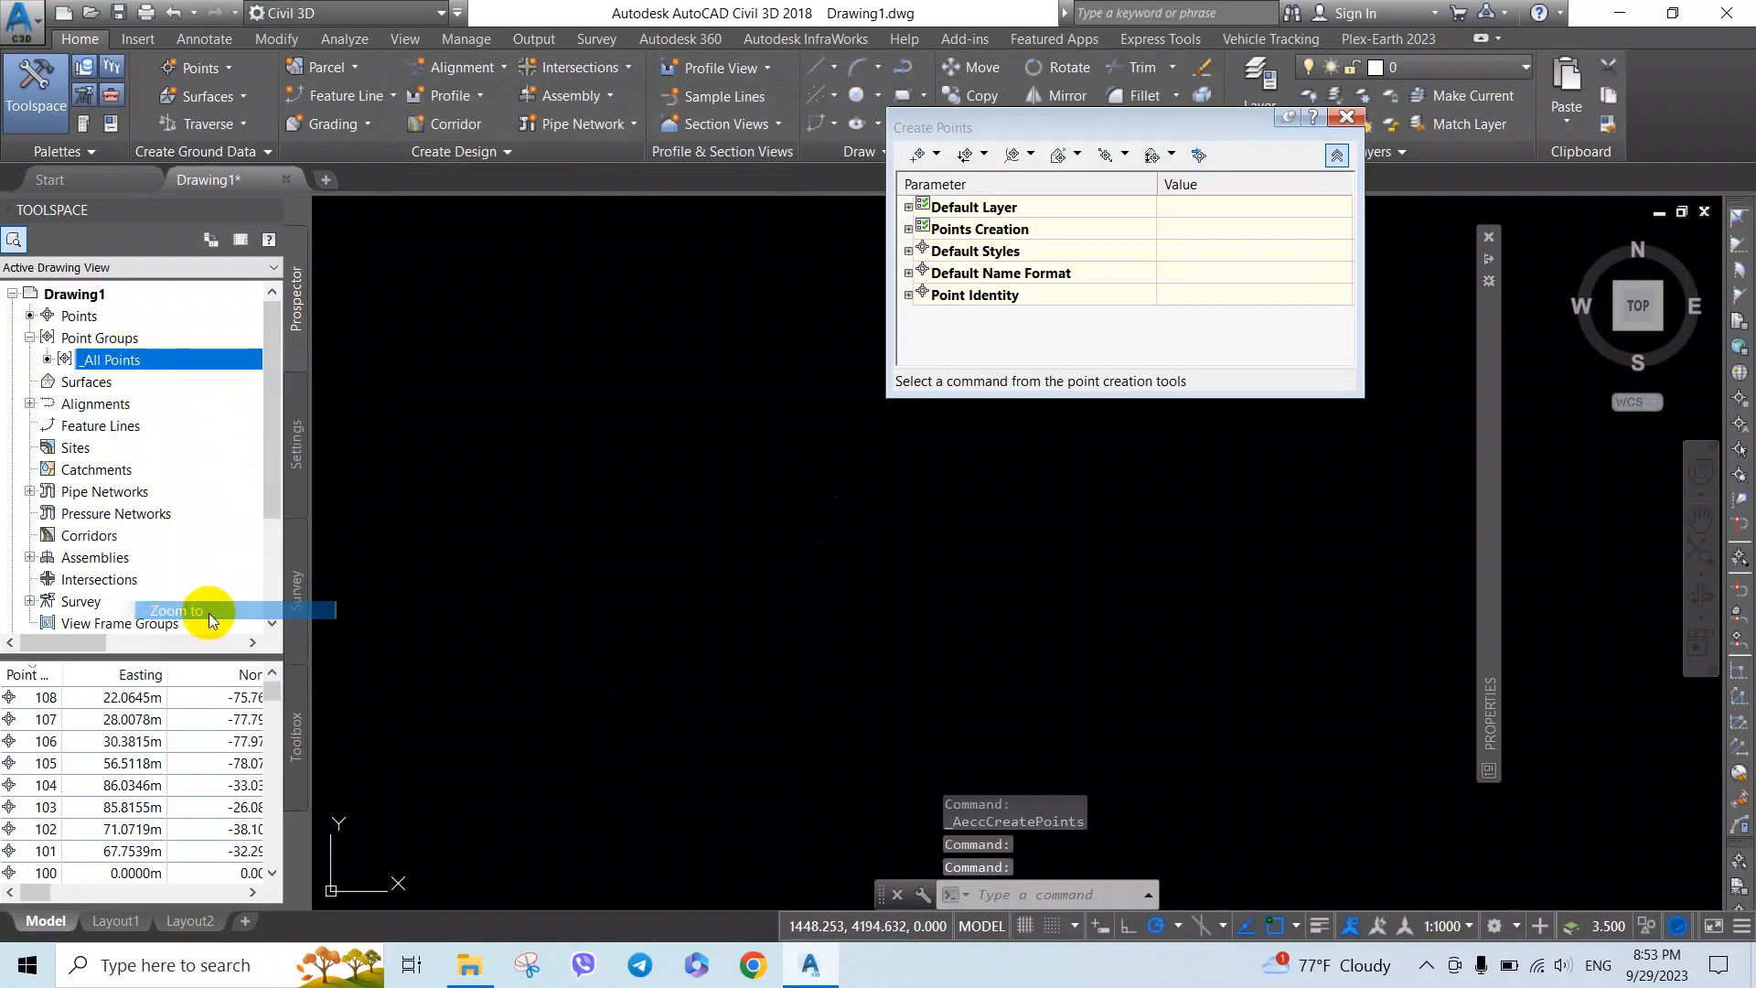
middle_drag(848, 453, 839, 393)
drag(1188, 131, 1398, 79)
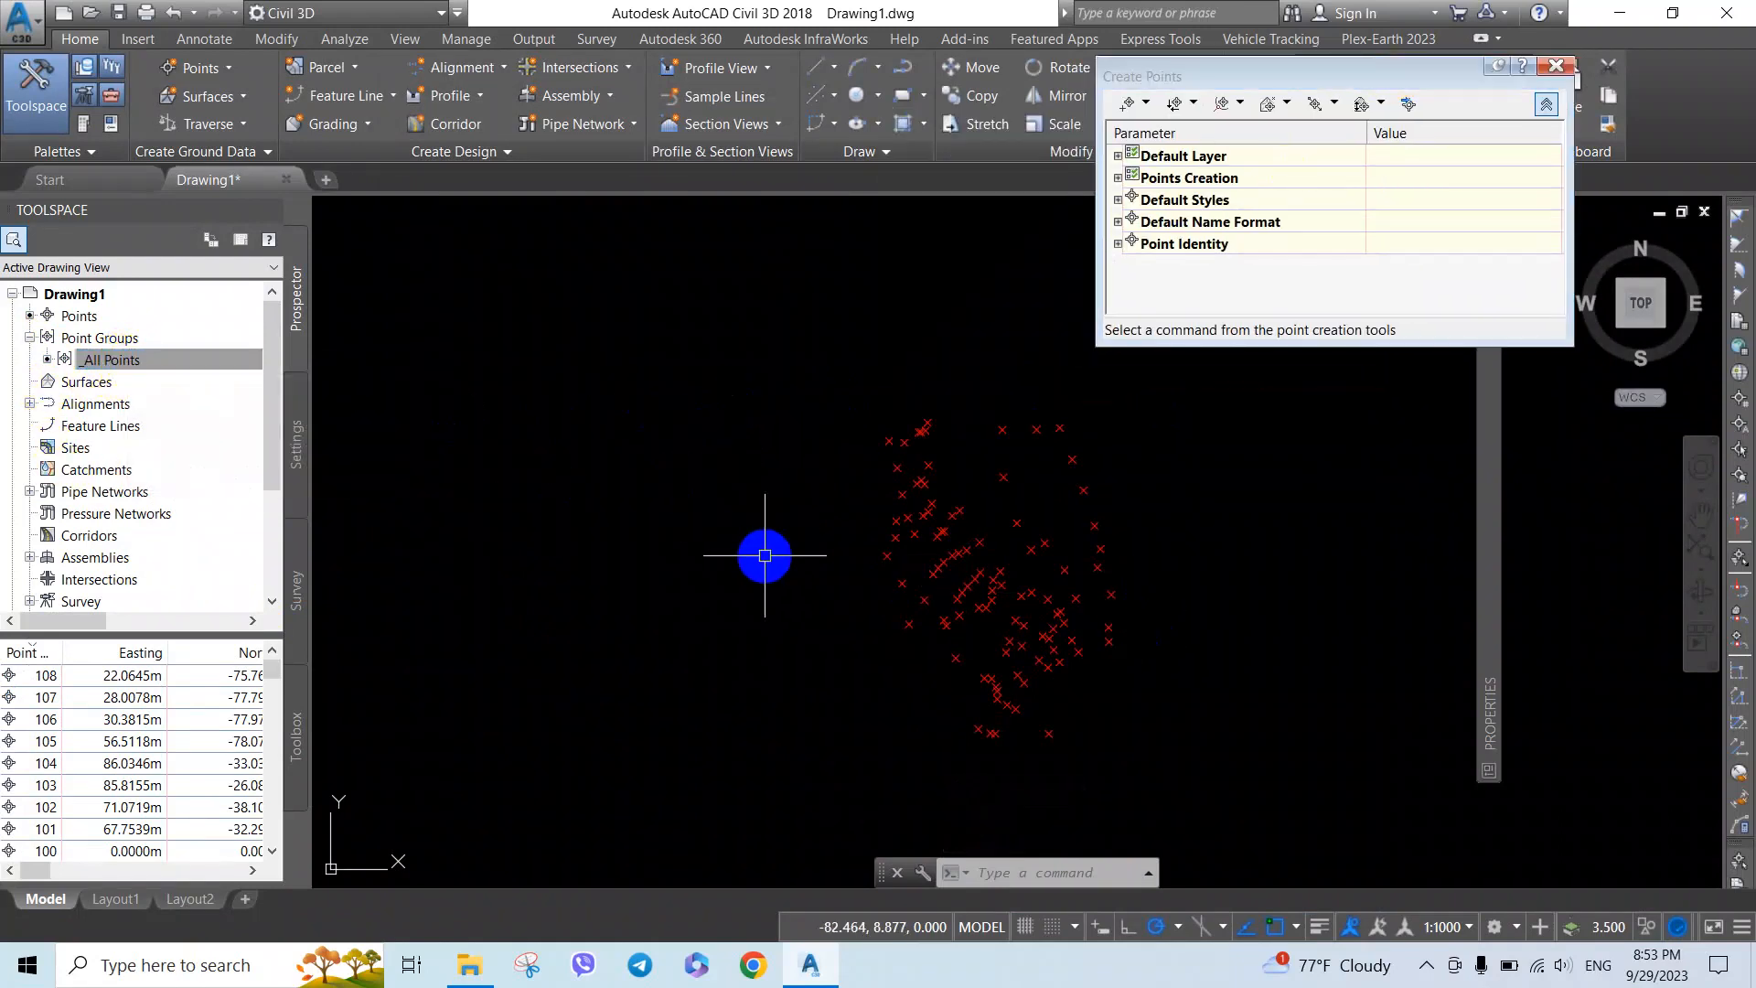
Step: Move all points in the main cluster up 300 in elevation, from base point 0,0,0 to 0,0,300
text(MOVE)
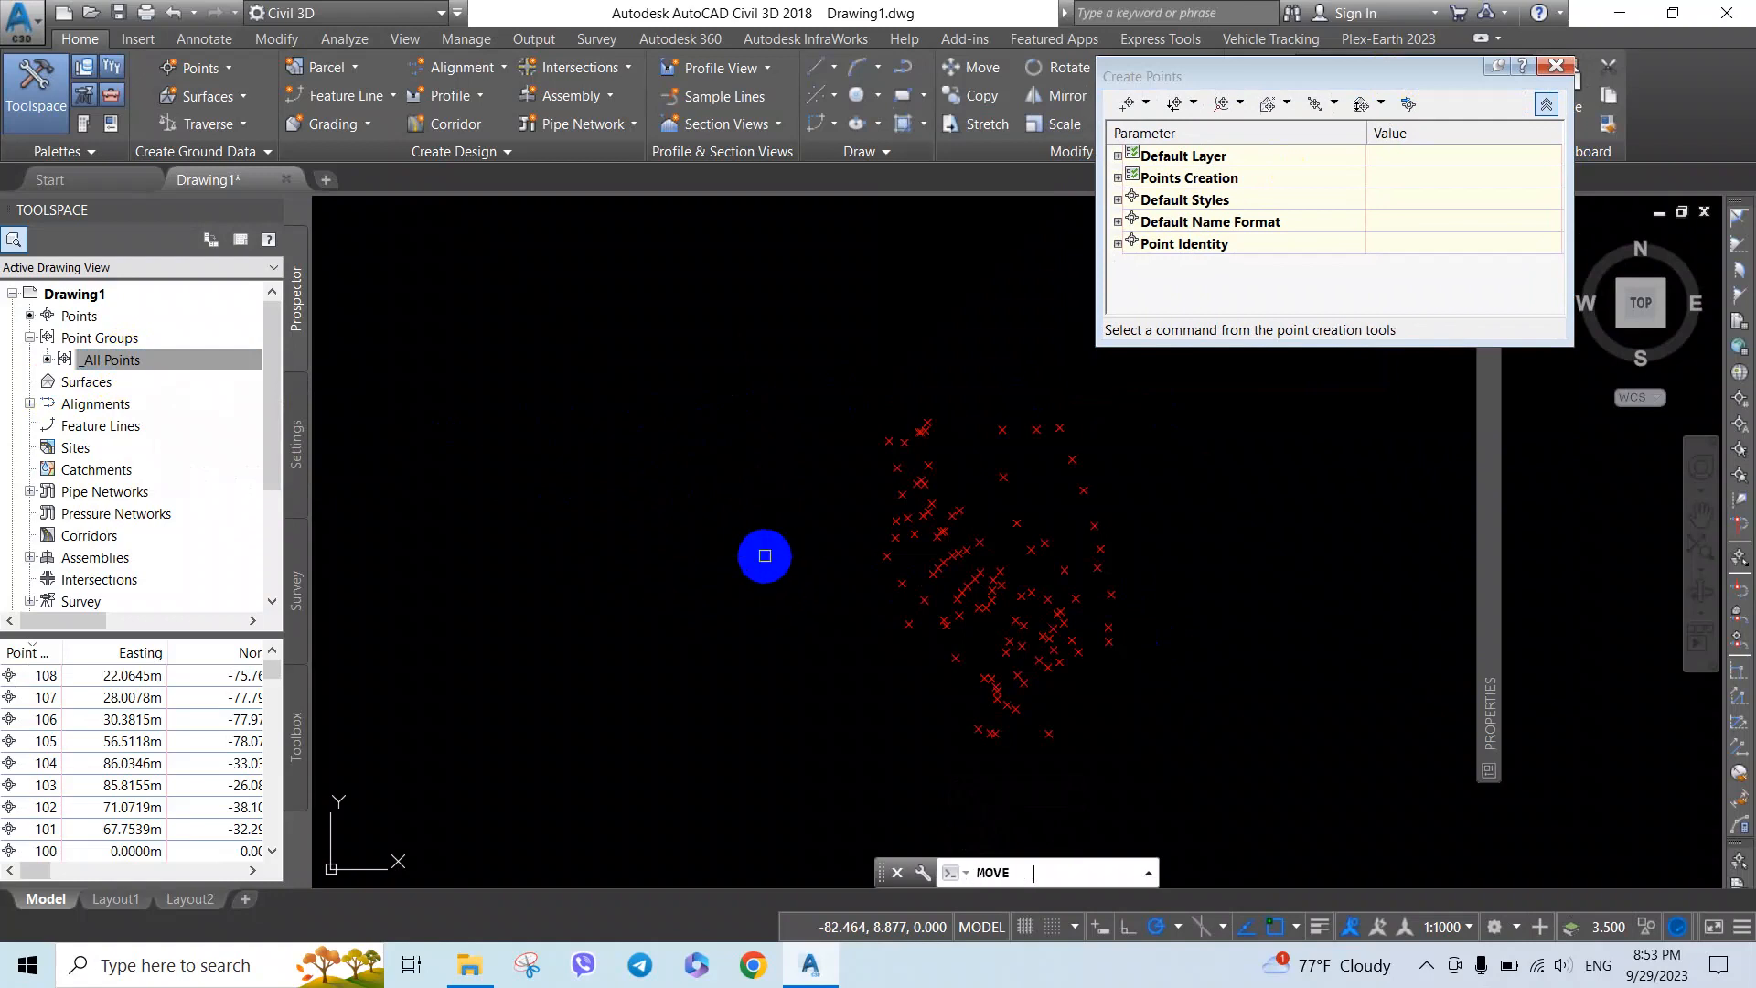
key(Return)
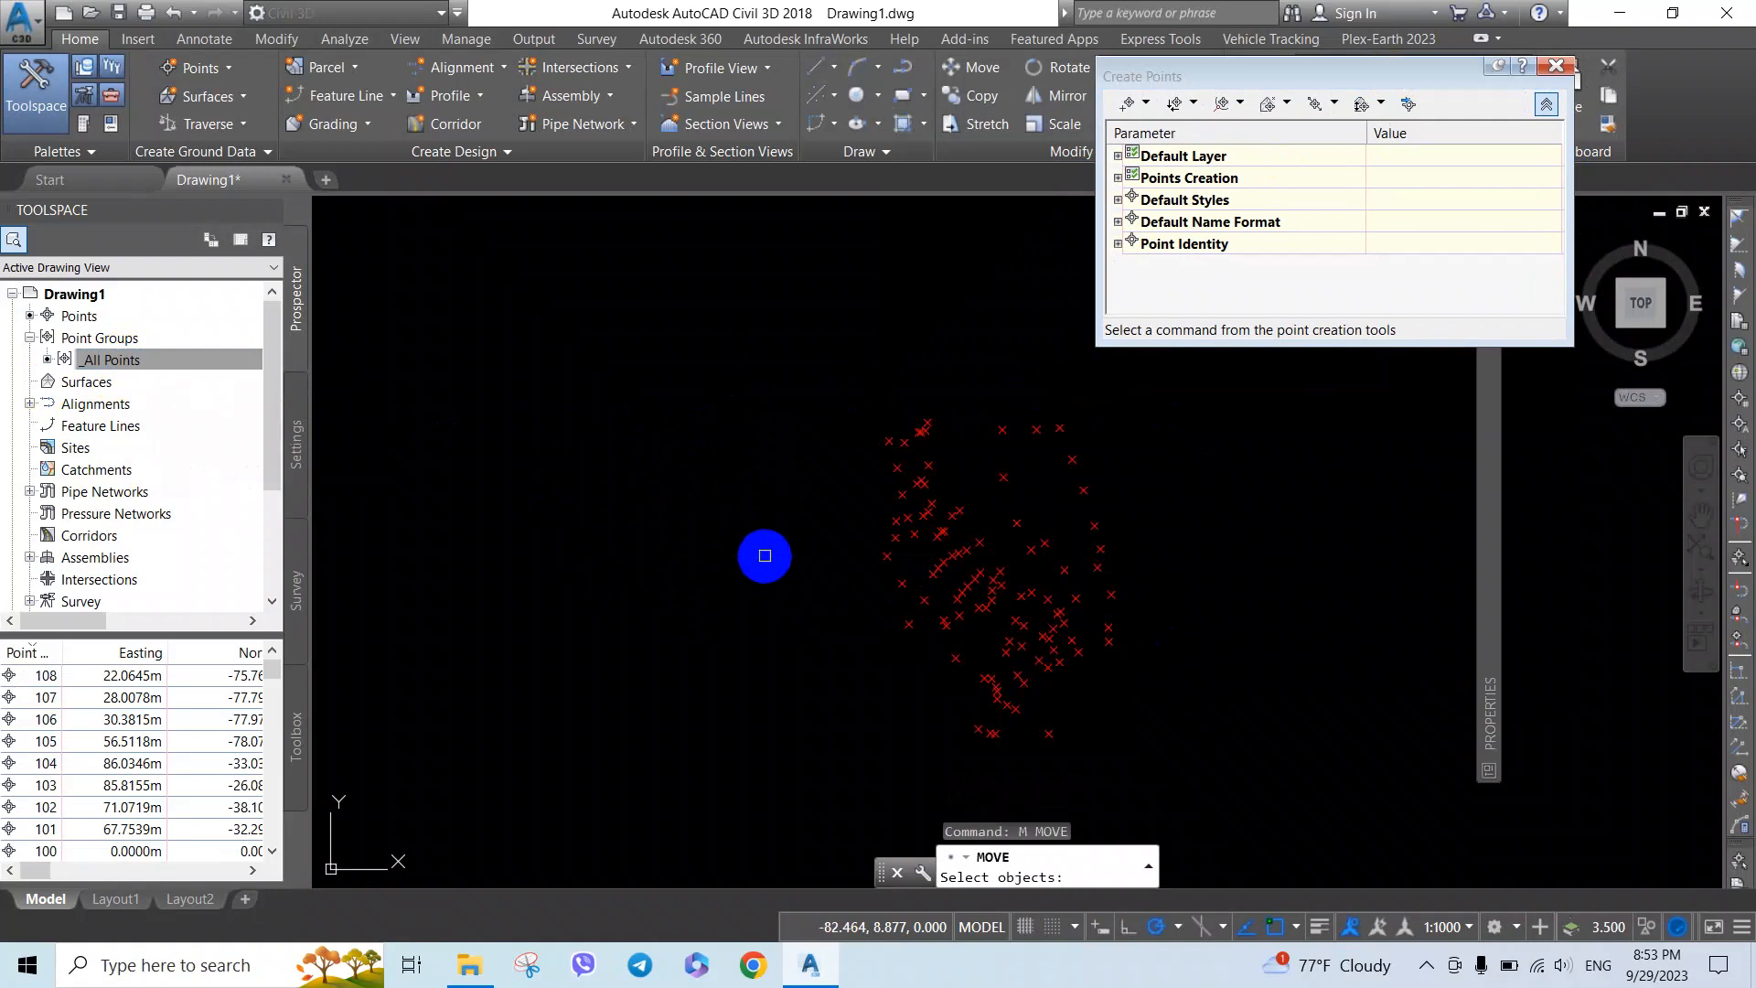
click(747, 360)
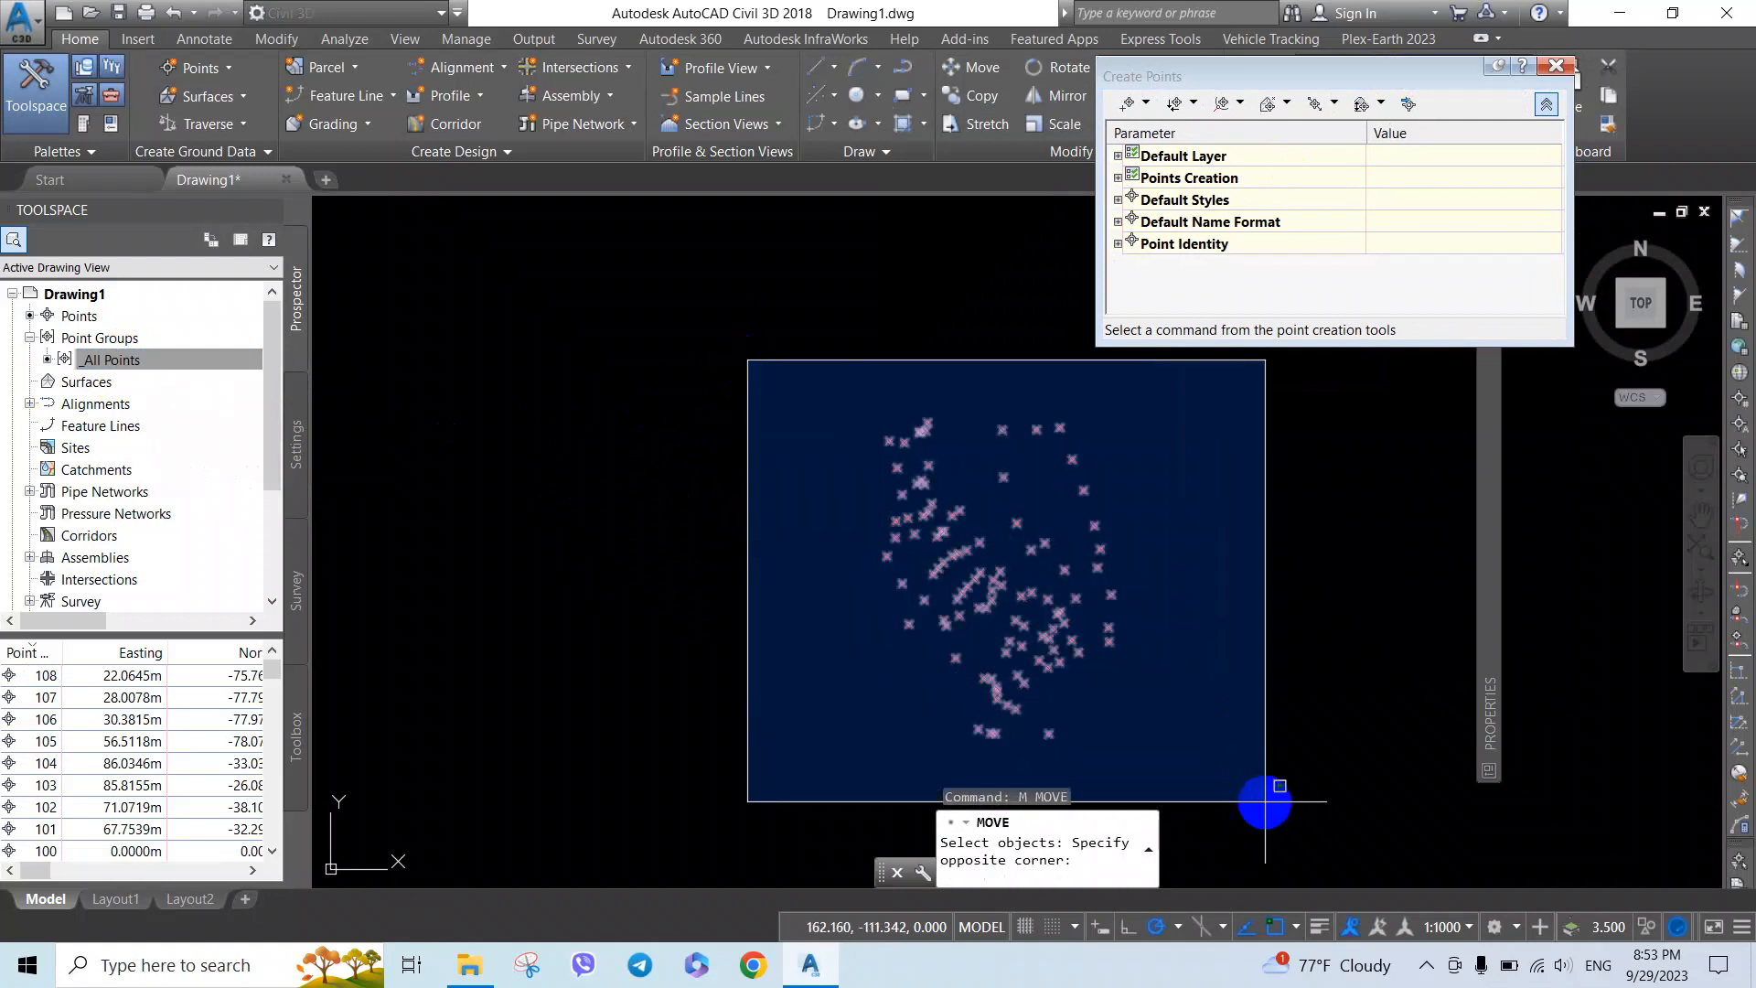
click(1280, 819)
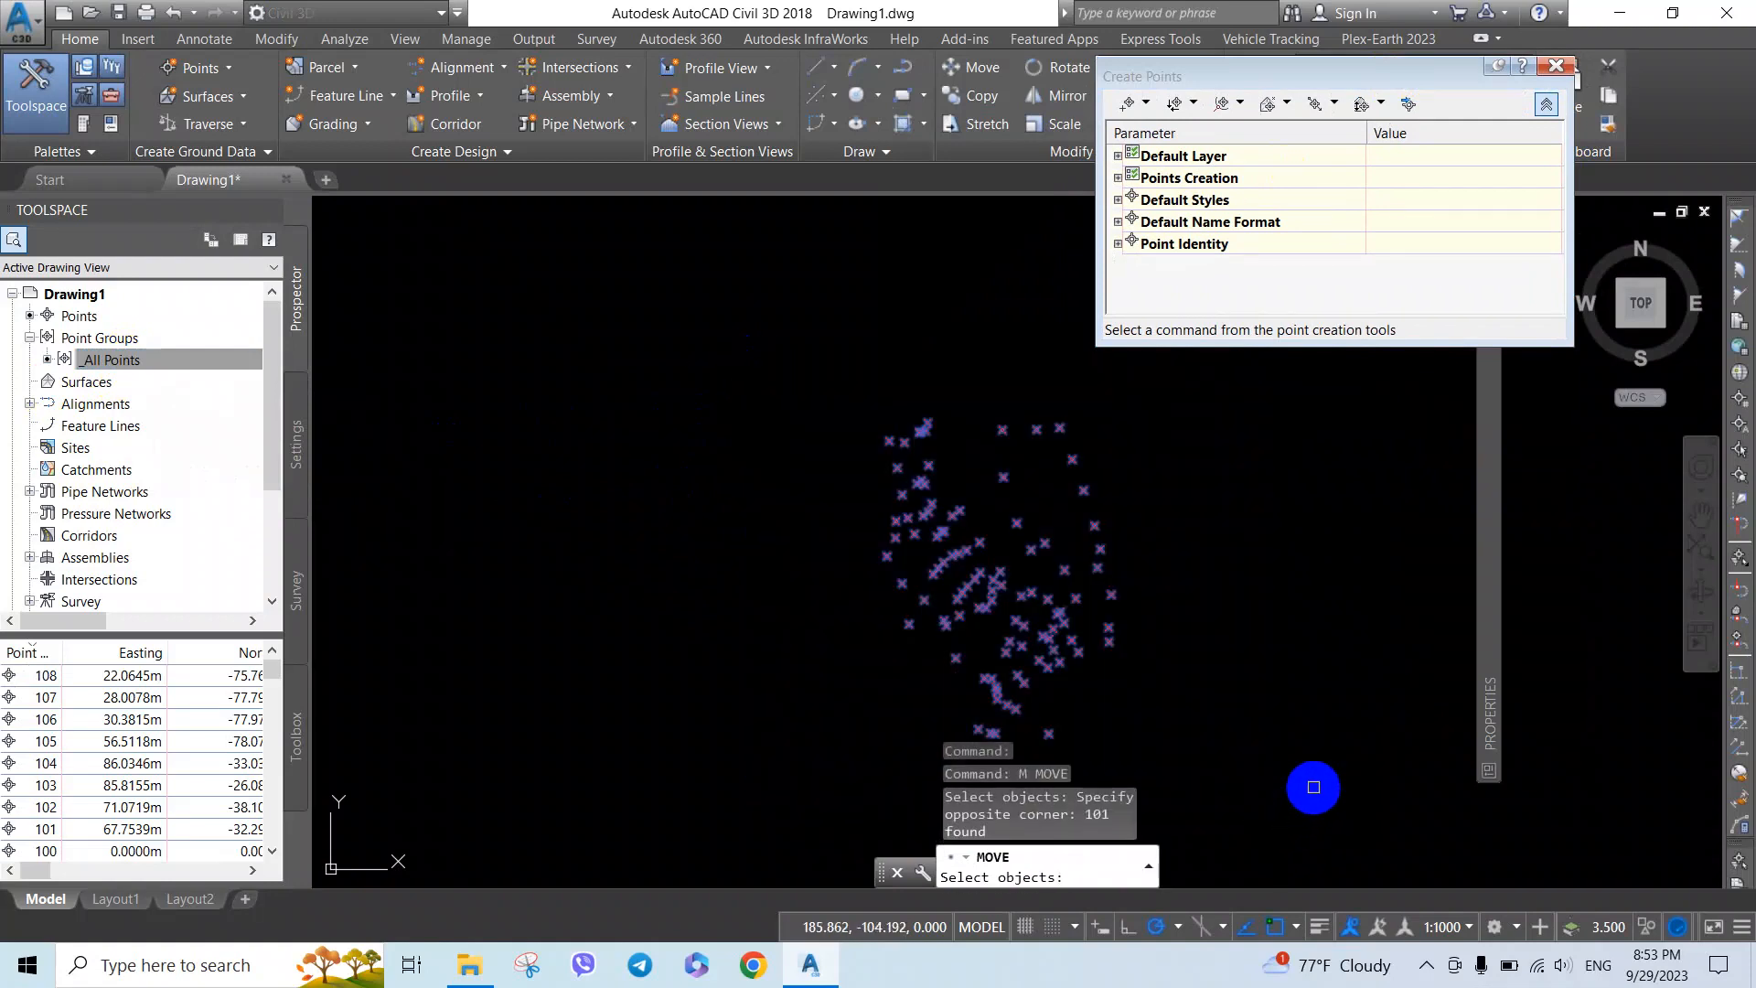
key(Return)
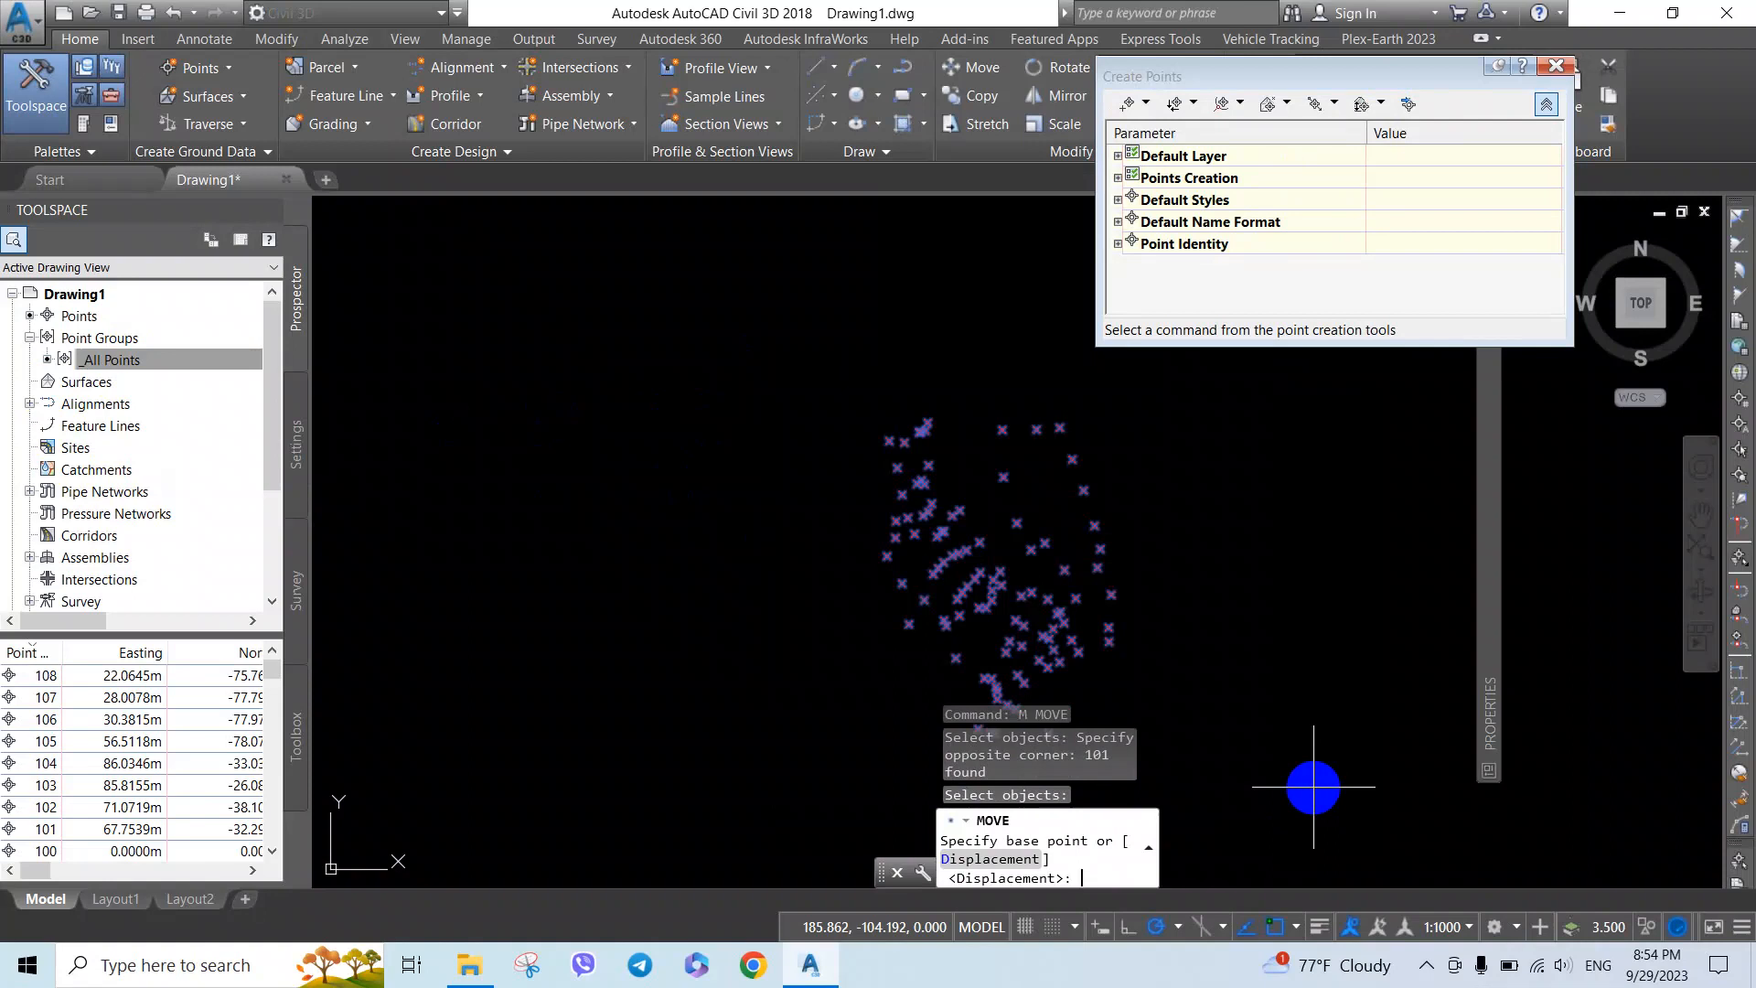
text(,0)
key(Return)
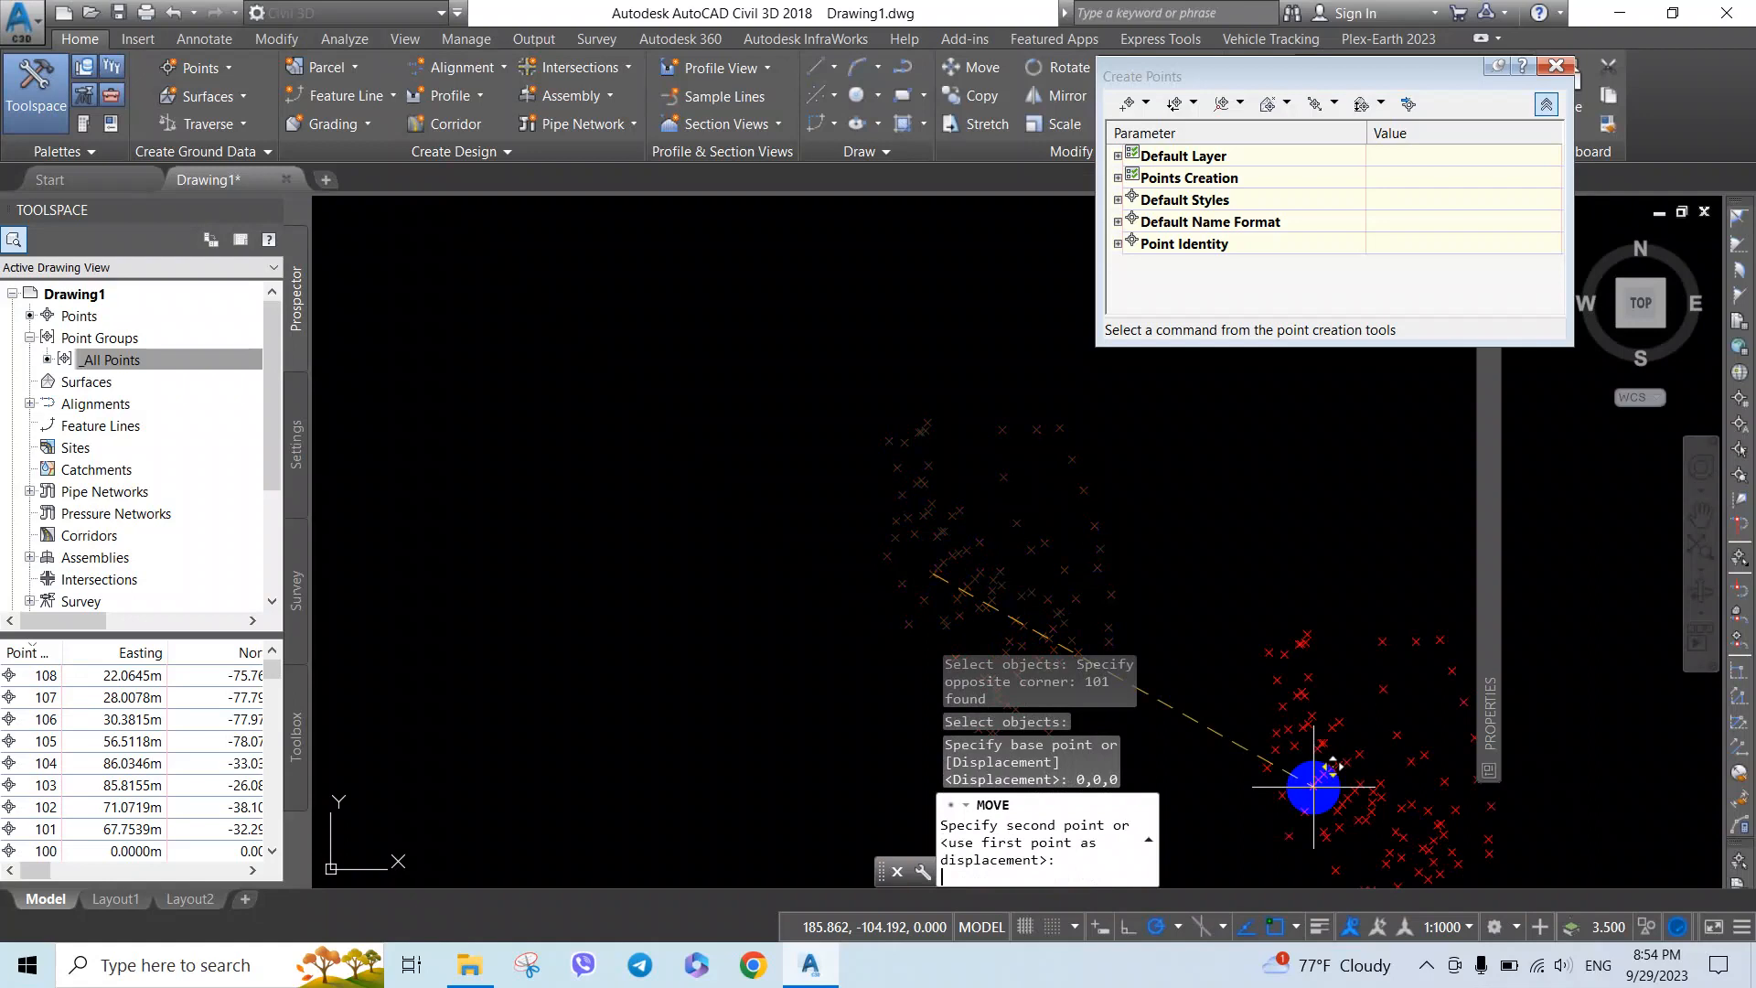
text(0,0,300)
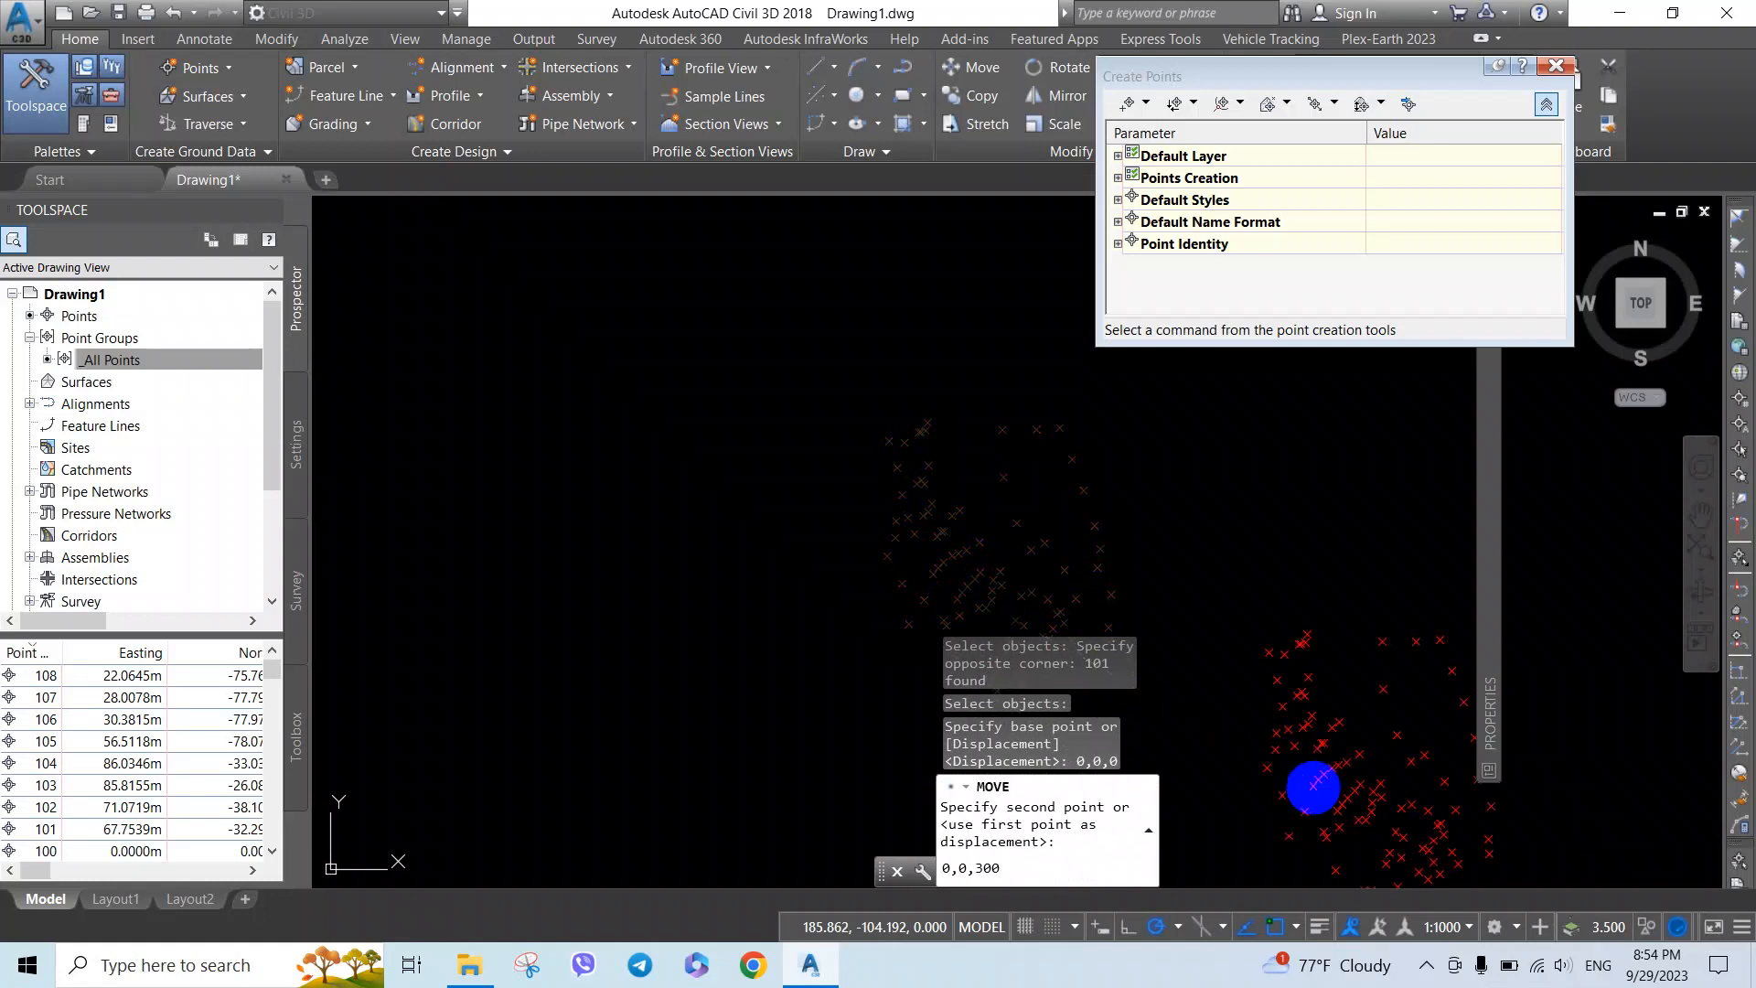
key(Return)
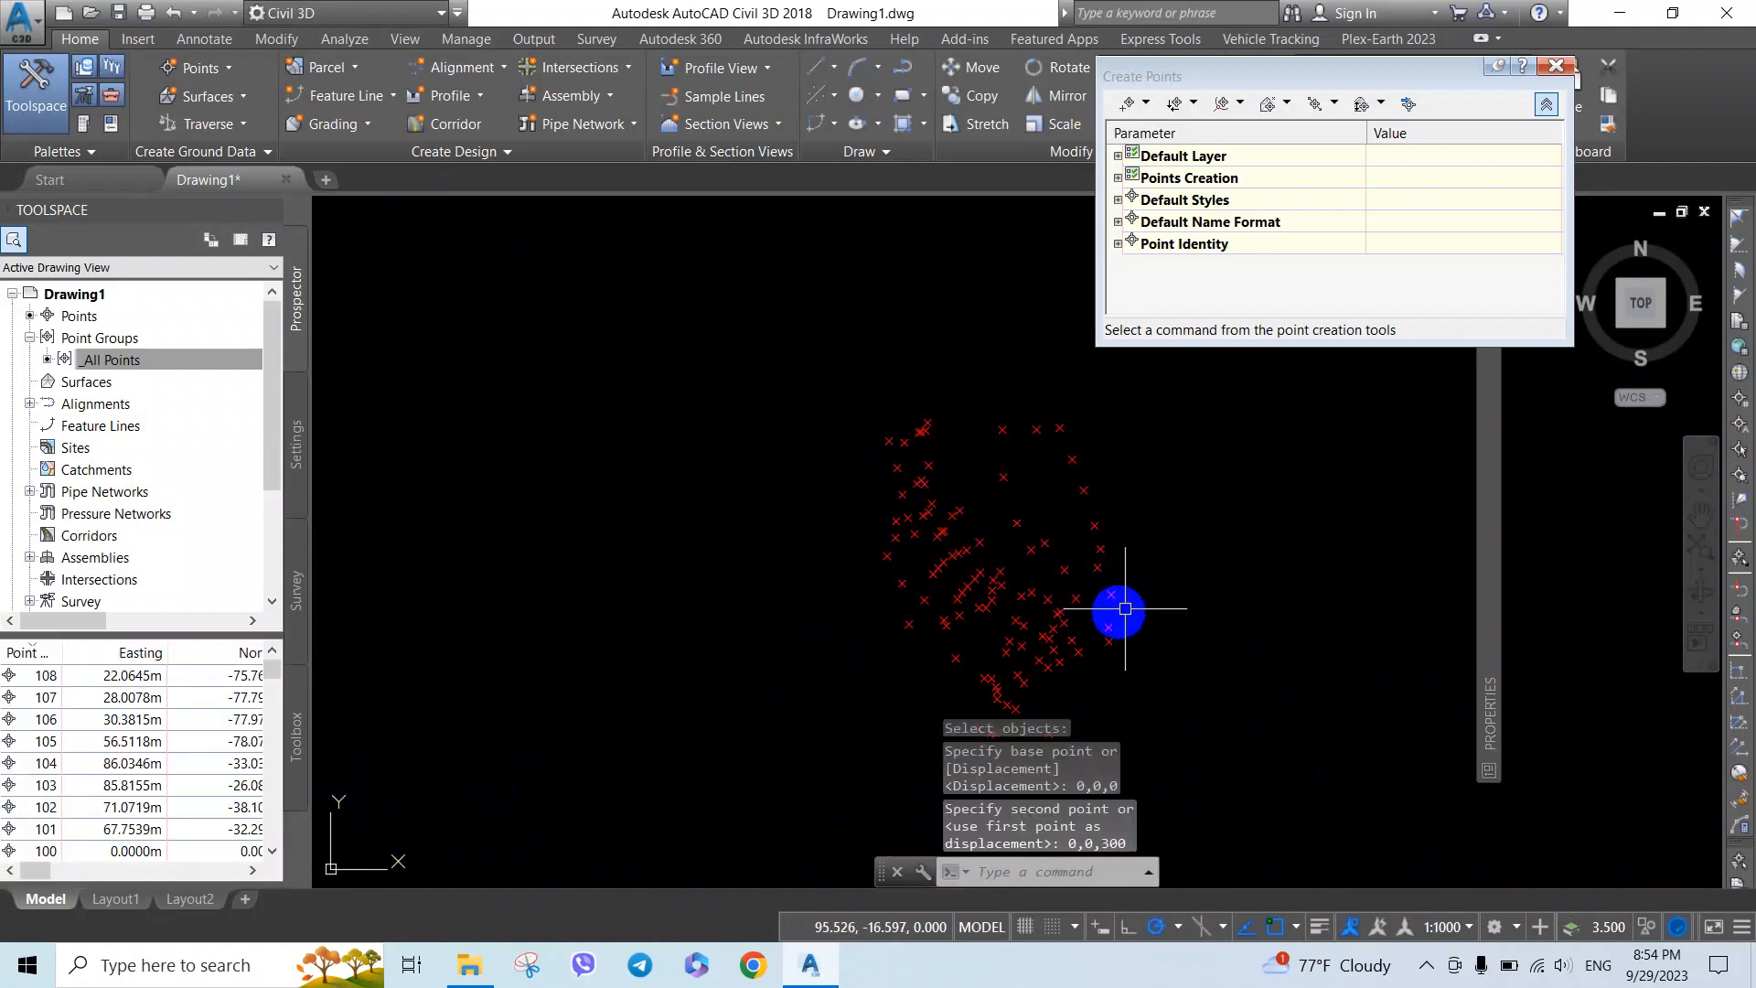
Step: Check the point elevations in the _All Points list and locate the outlying station points north of the main cluster
click(86, 872)
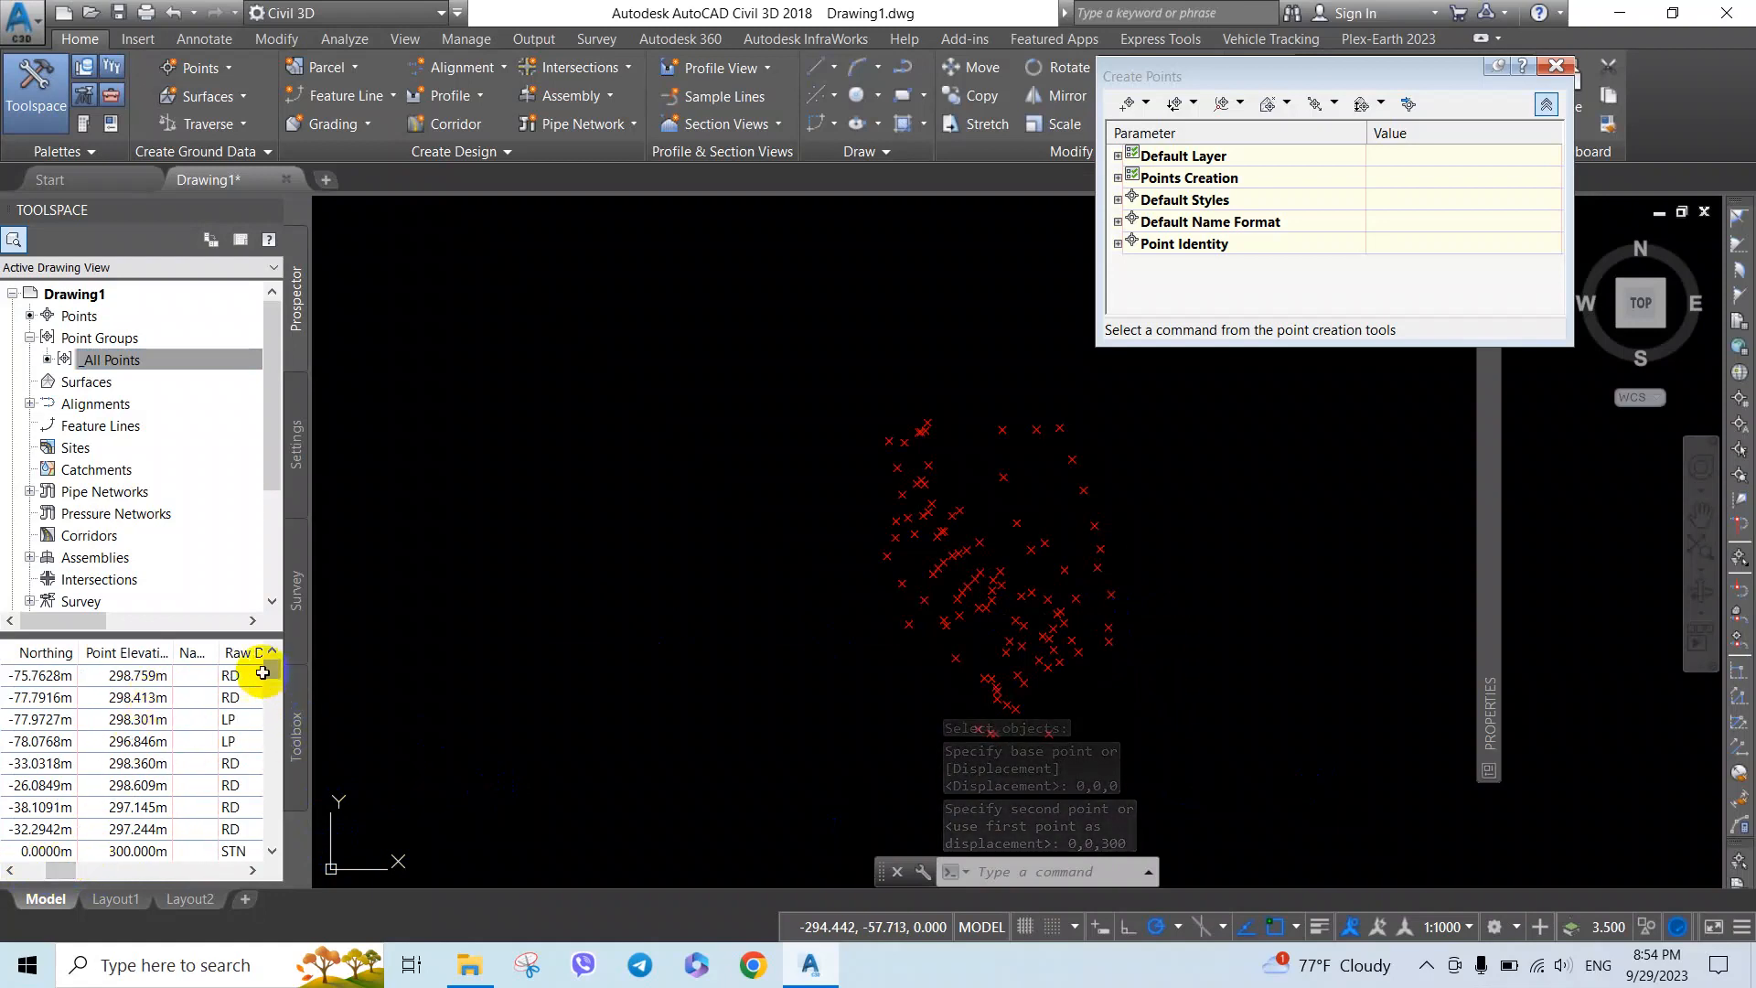
scroll(123, 694, down, 10)
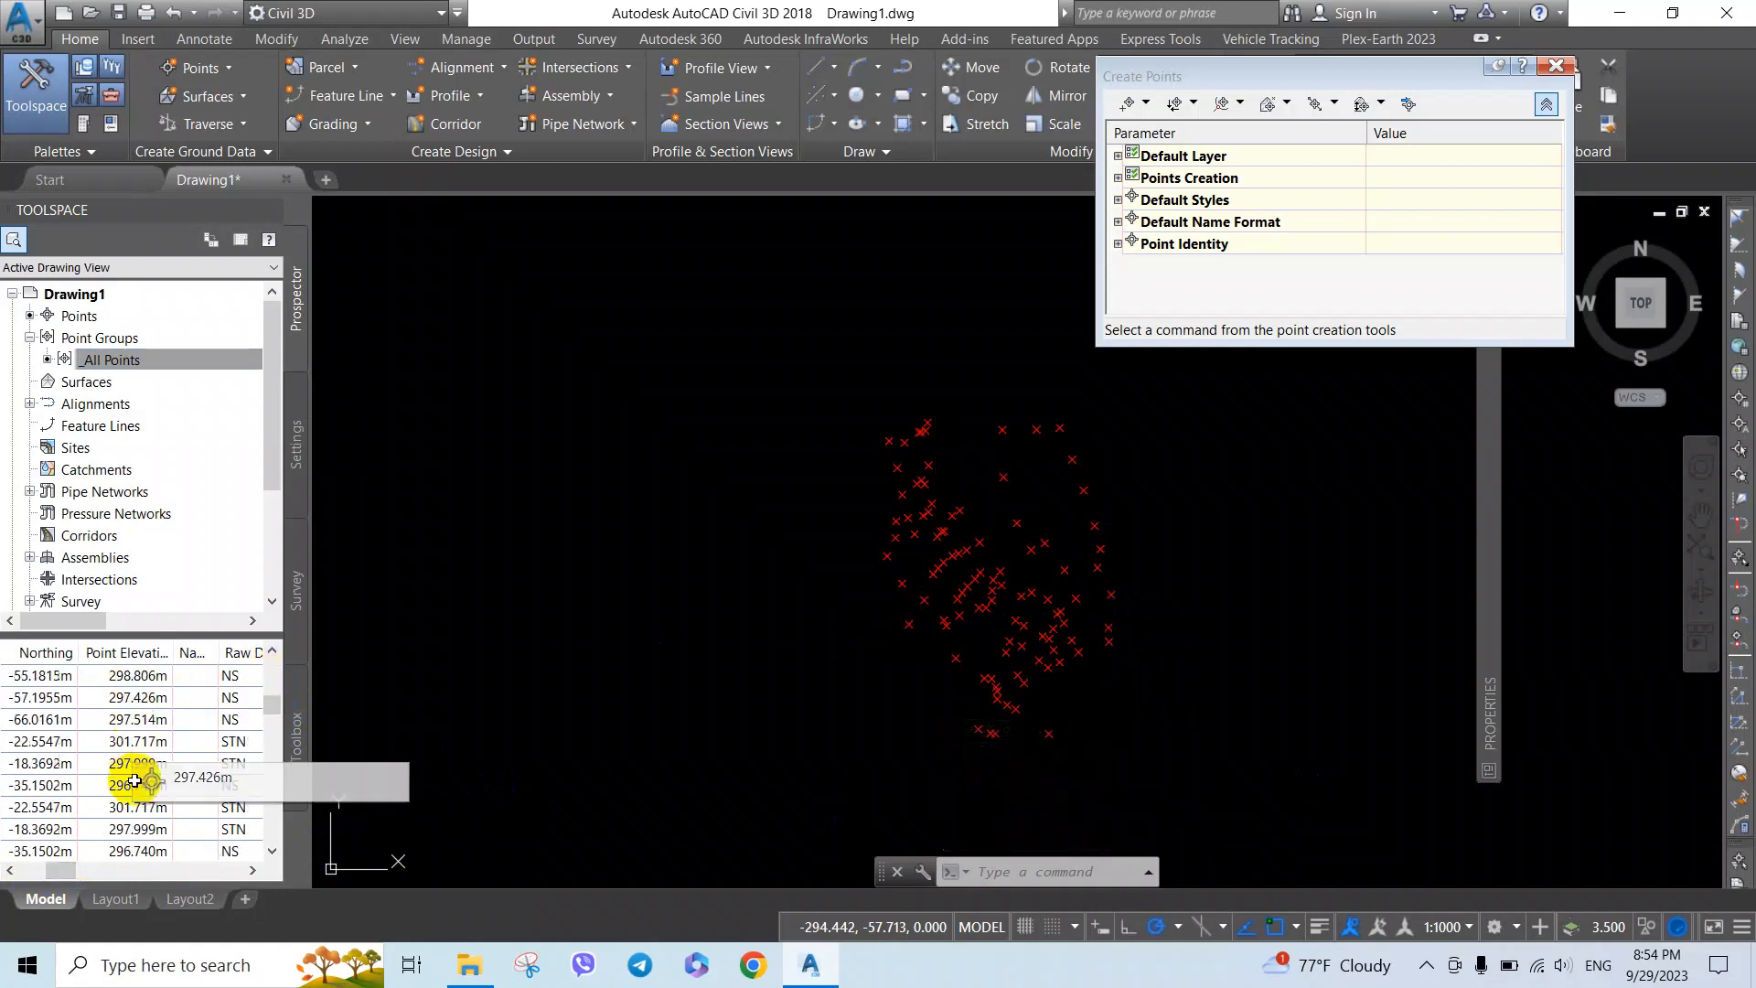
scroll(138, 846, down, 10)
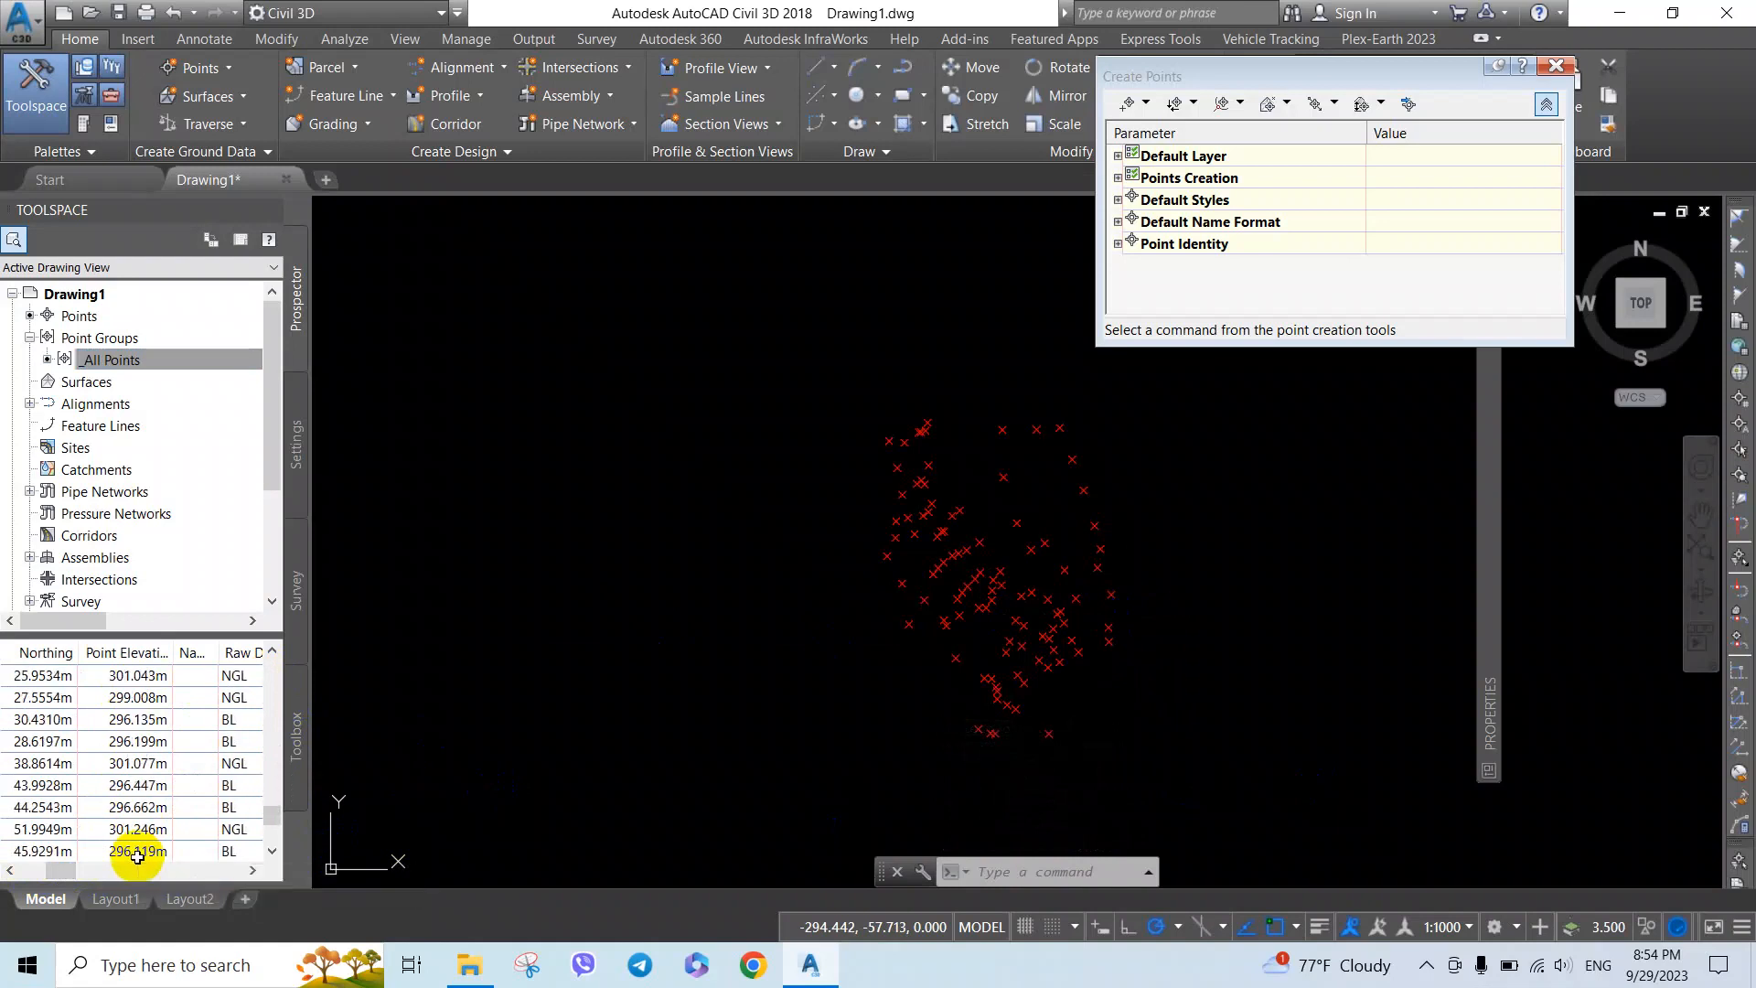
click(198, 763)
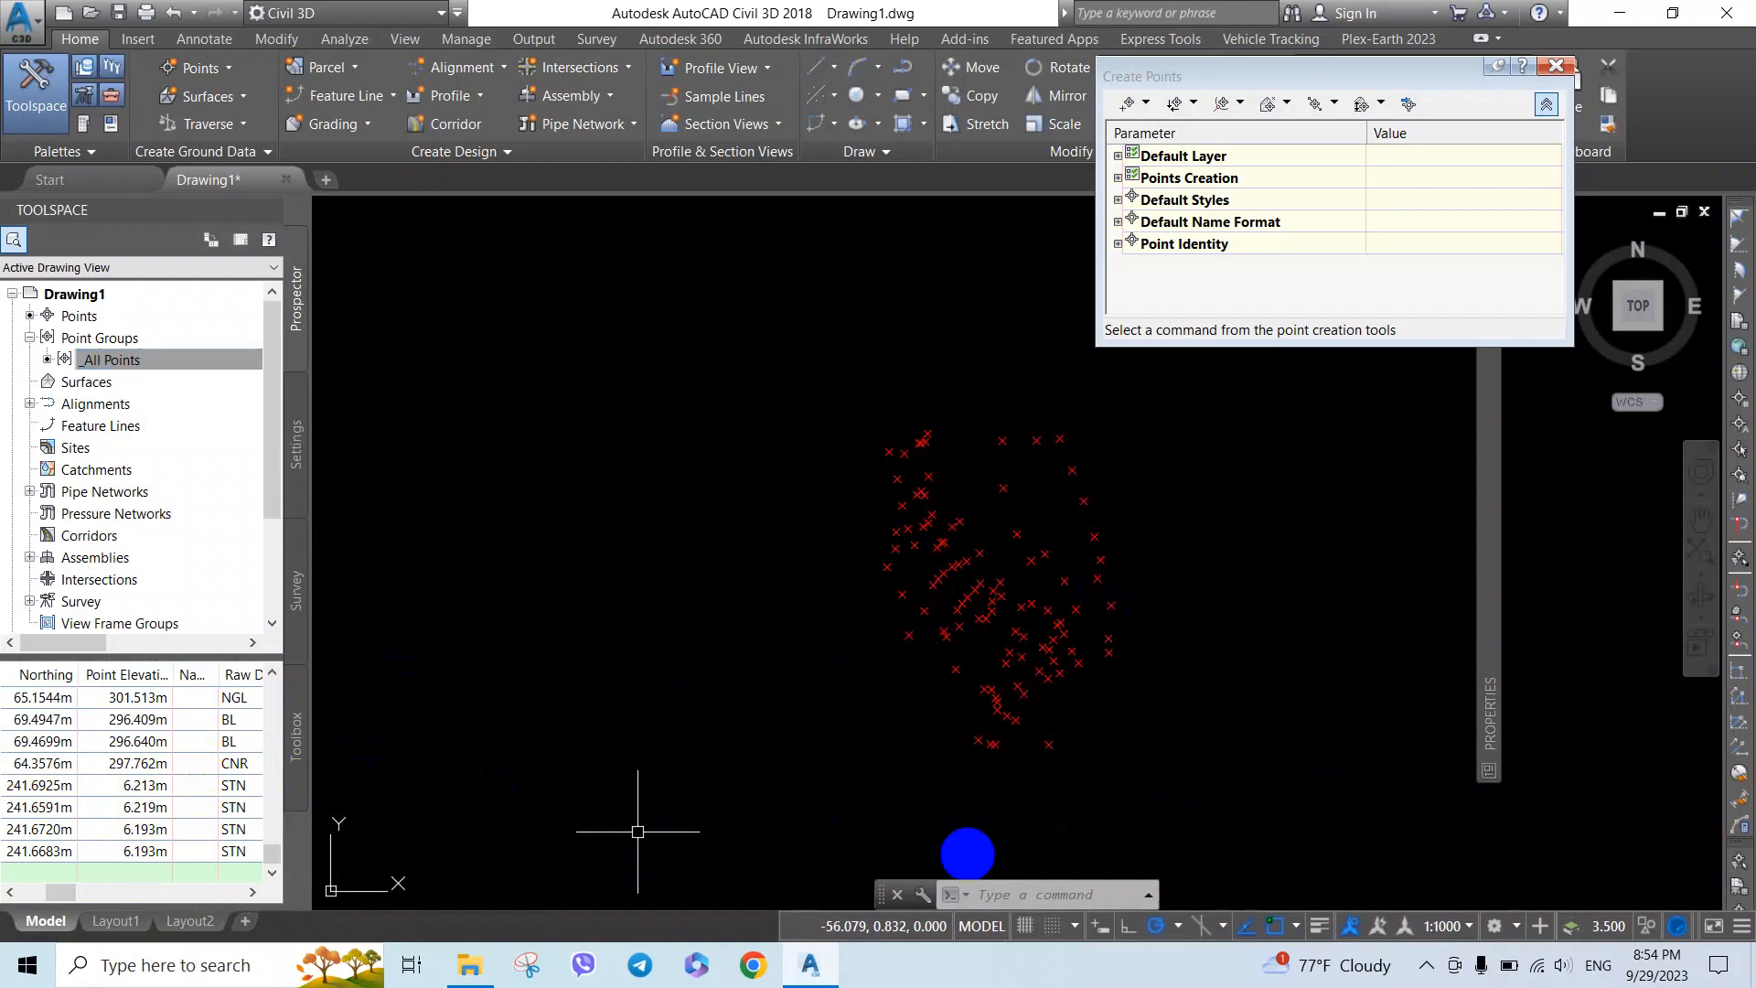
scroll(824, 620, down, 8)
scroll(835, 607, up, 3)
click(807, 449)
click(884, 506)
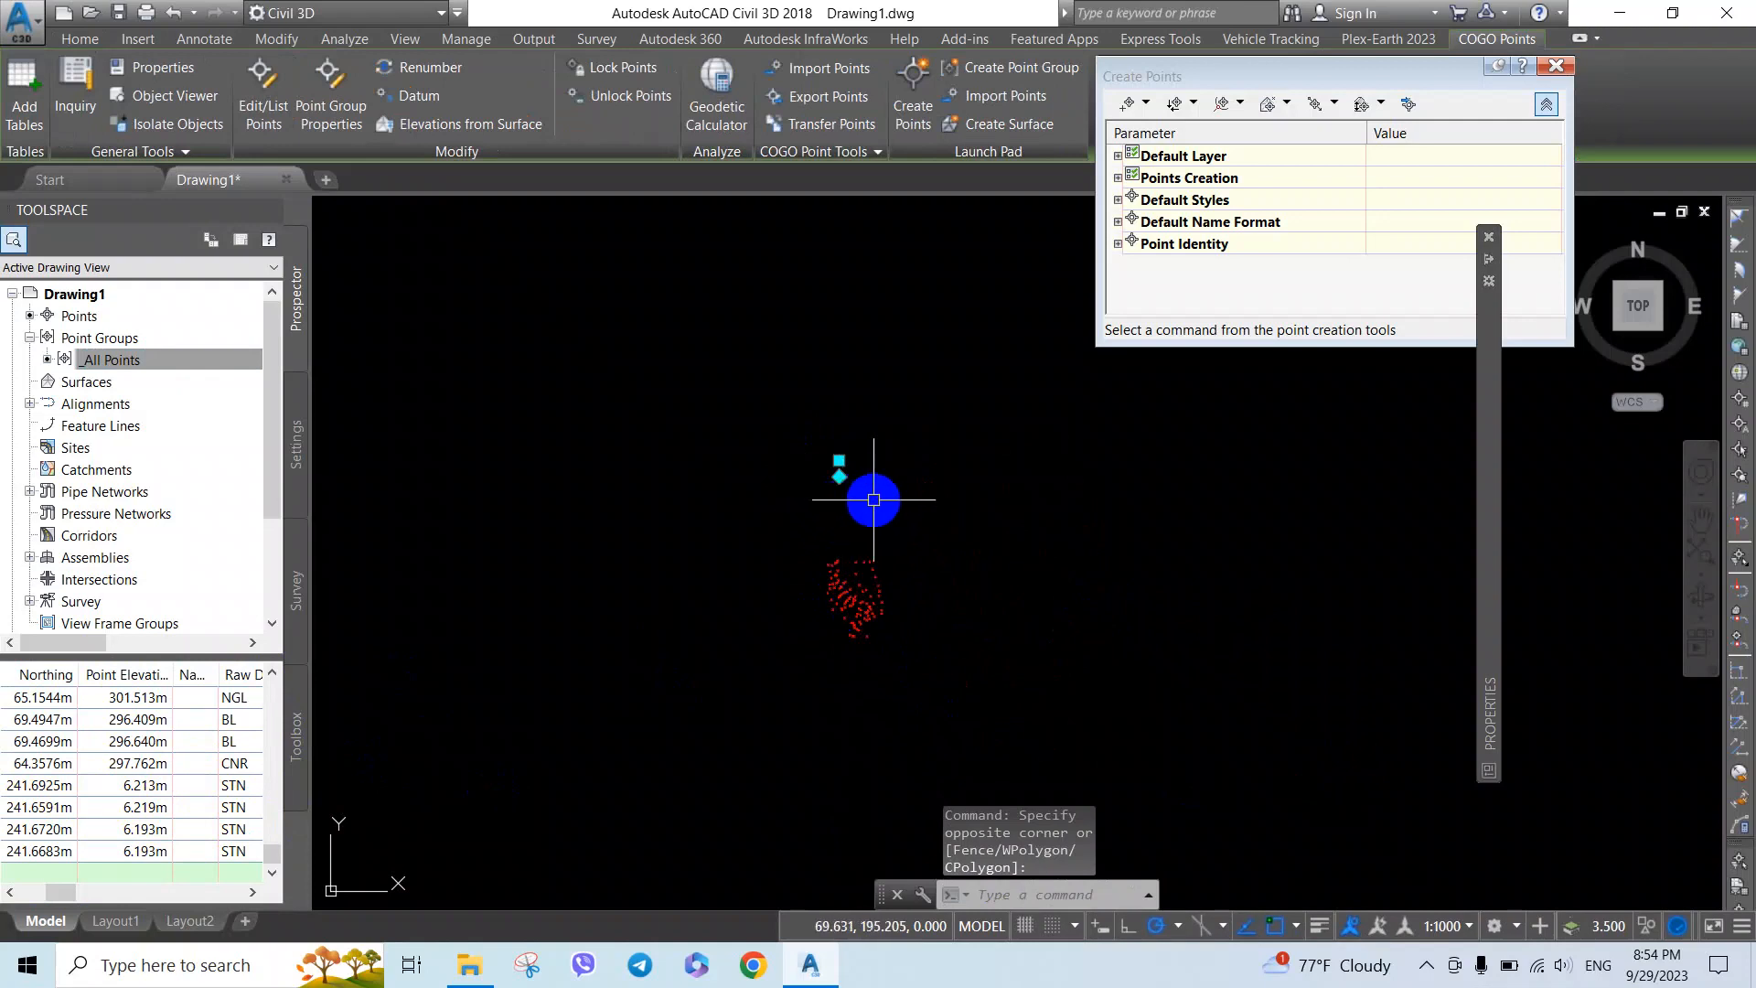
key(Escape)
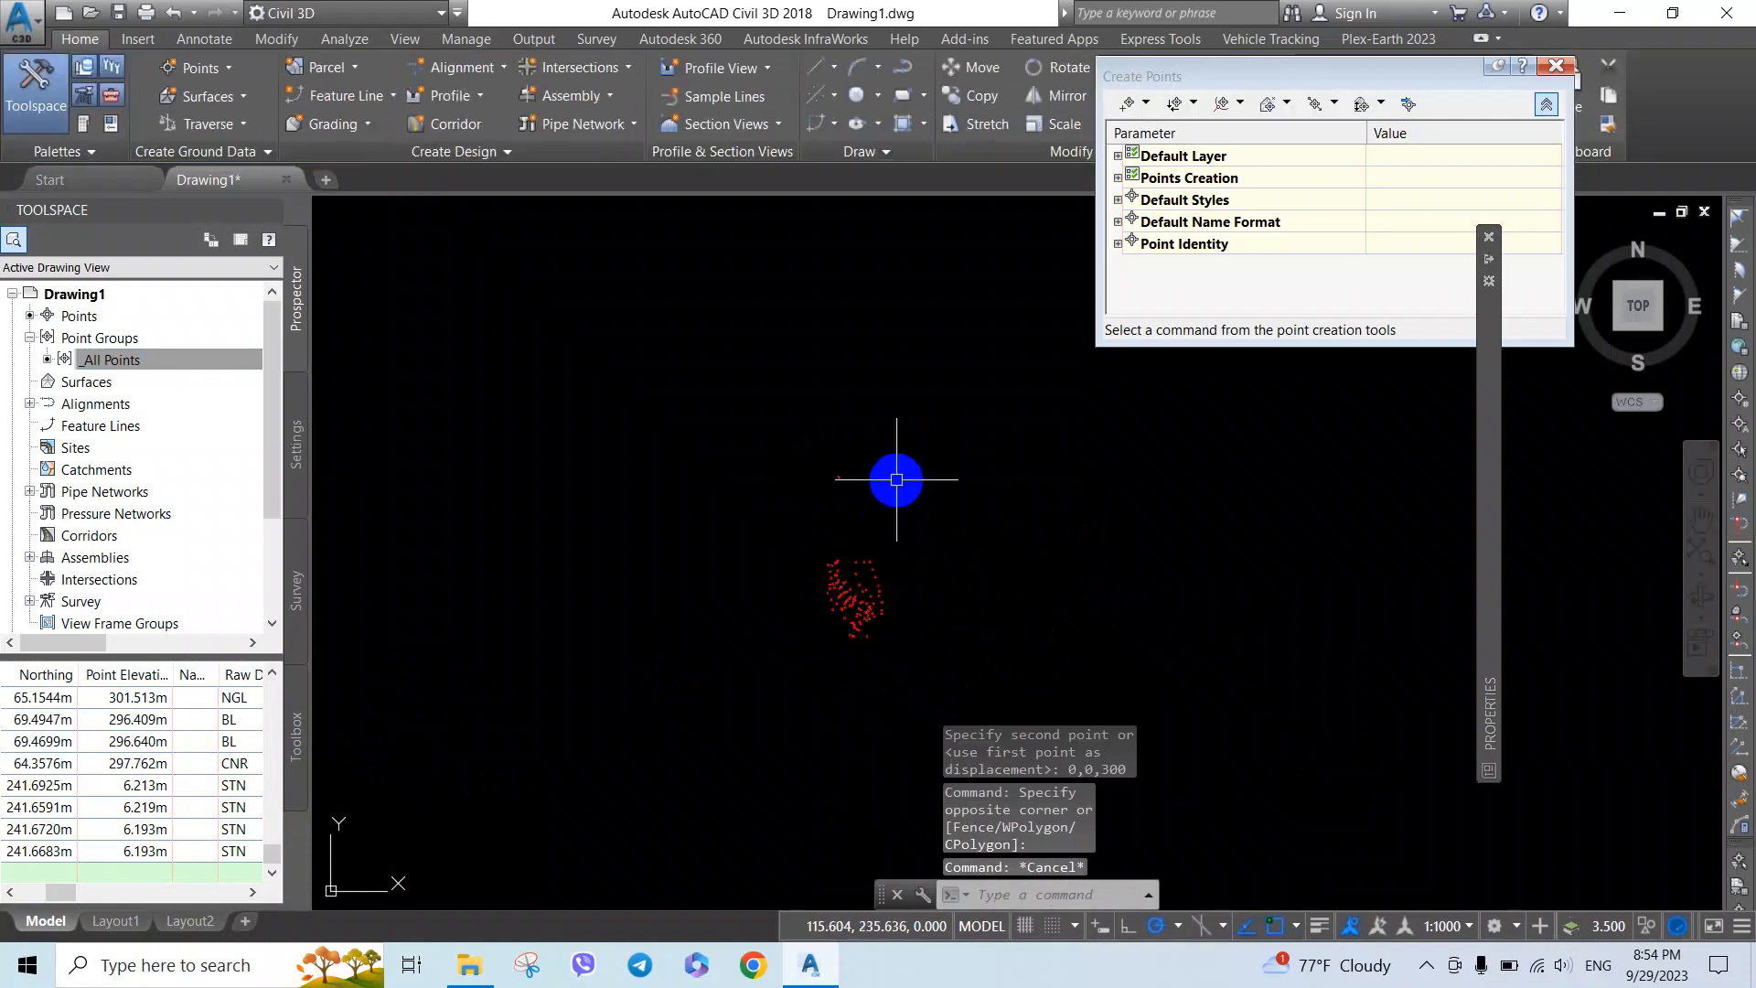
Step: Move the outlying station points north of the cluster up 300 in elevation, from base point 0,0,0 to 0,0,300
text(m)
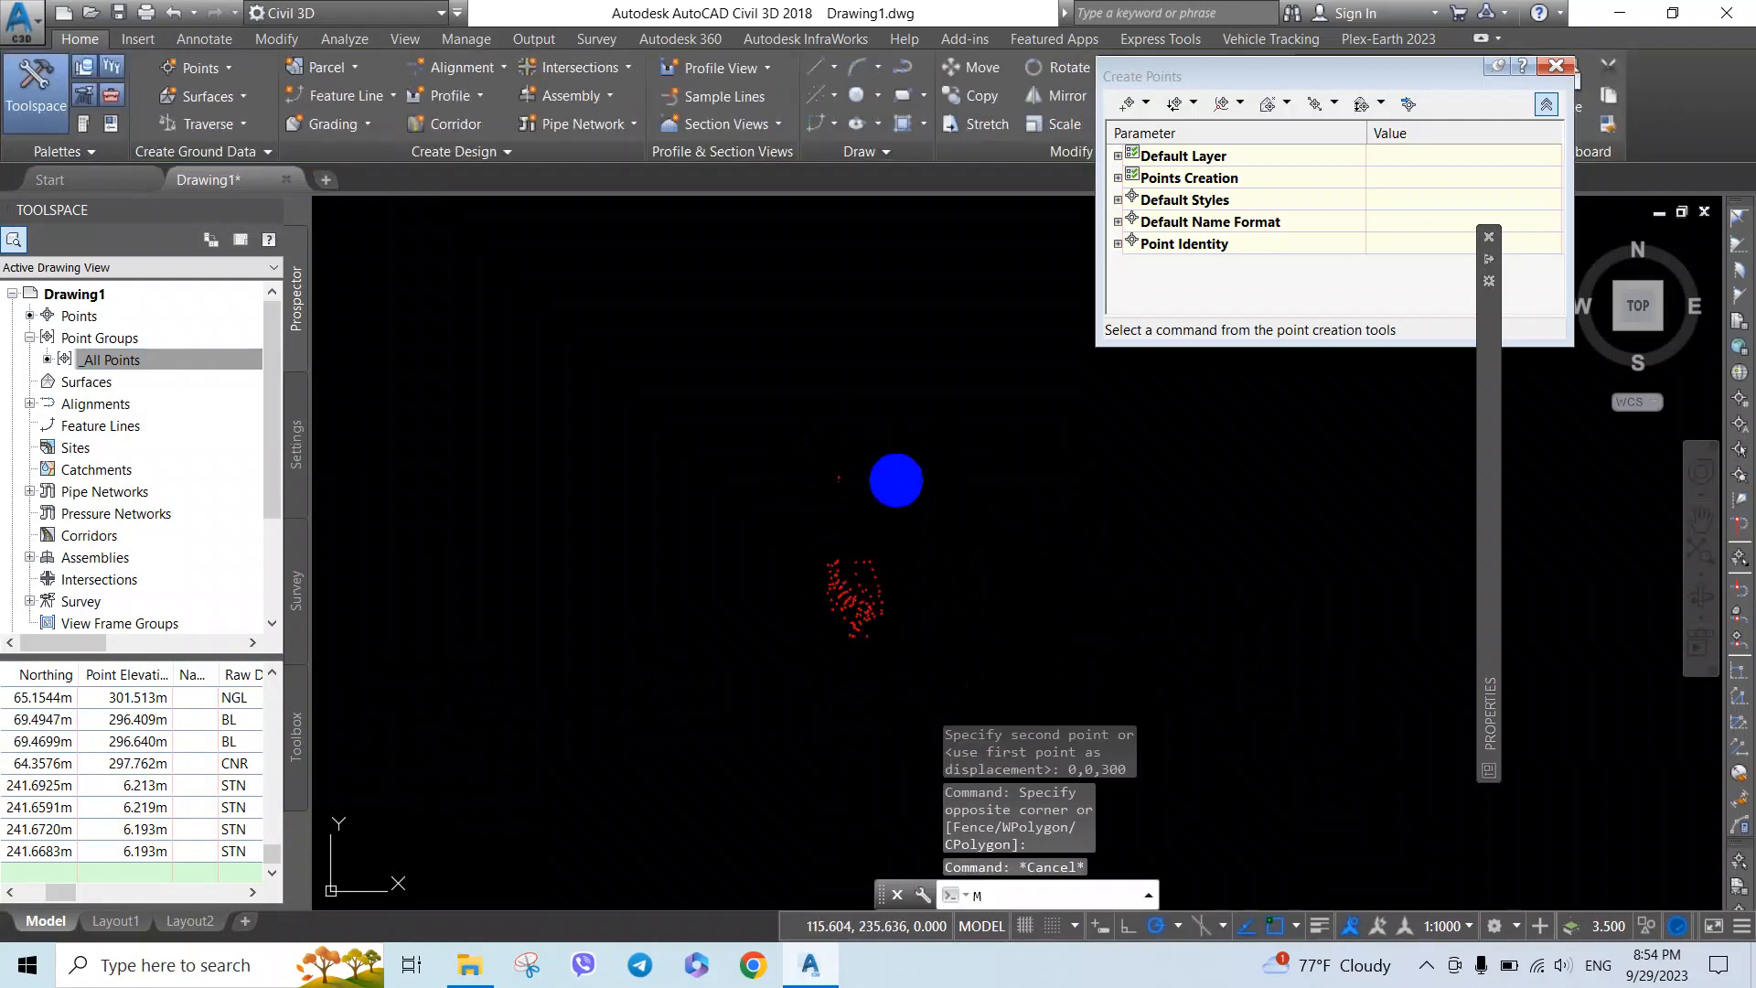
key(Return)
click(743, 411)
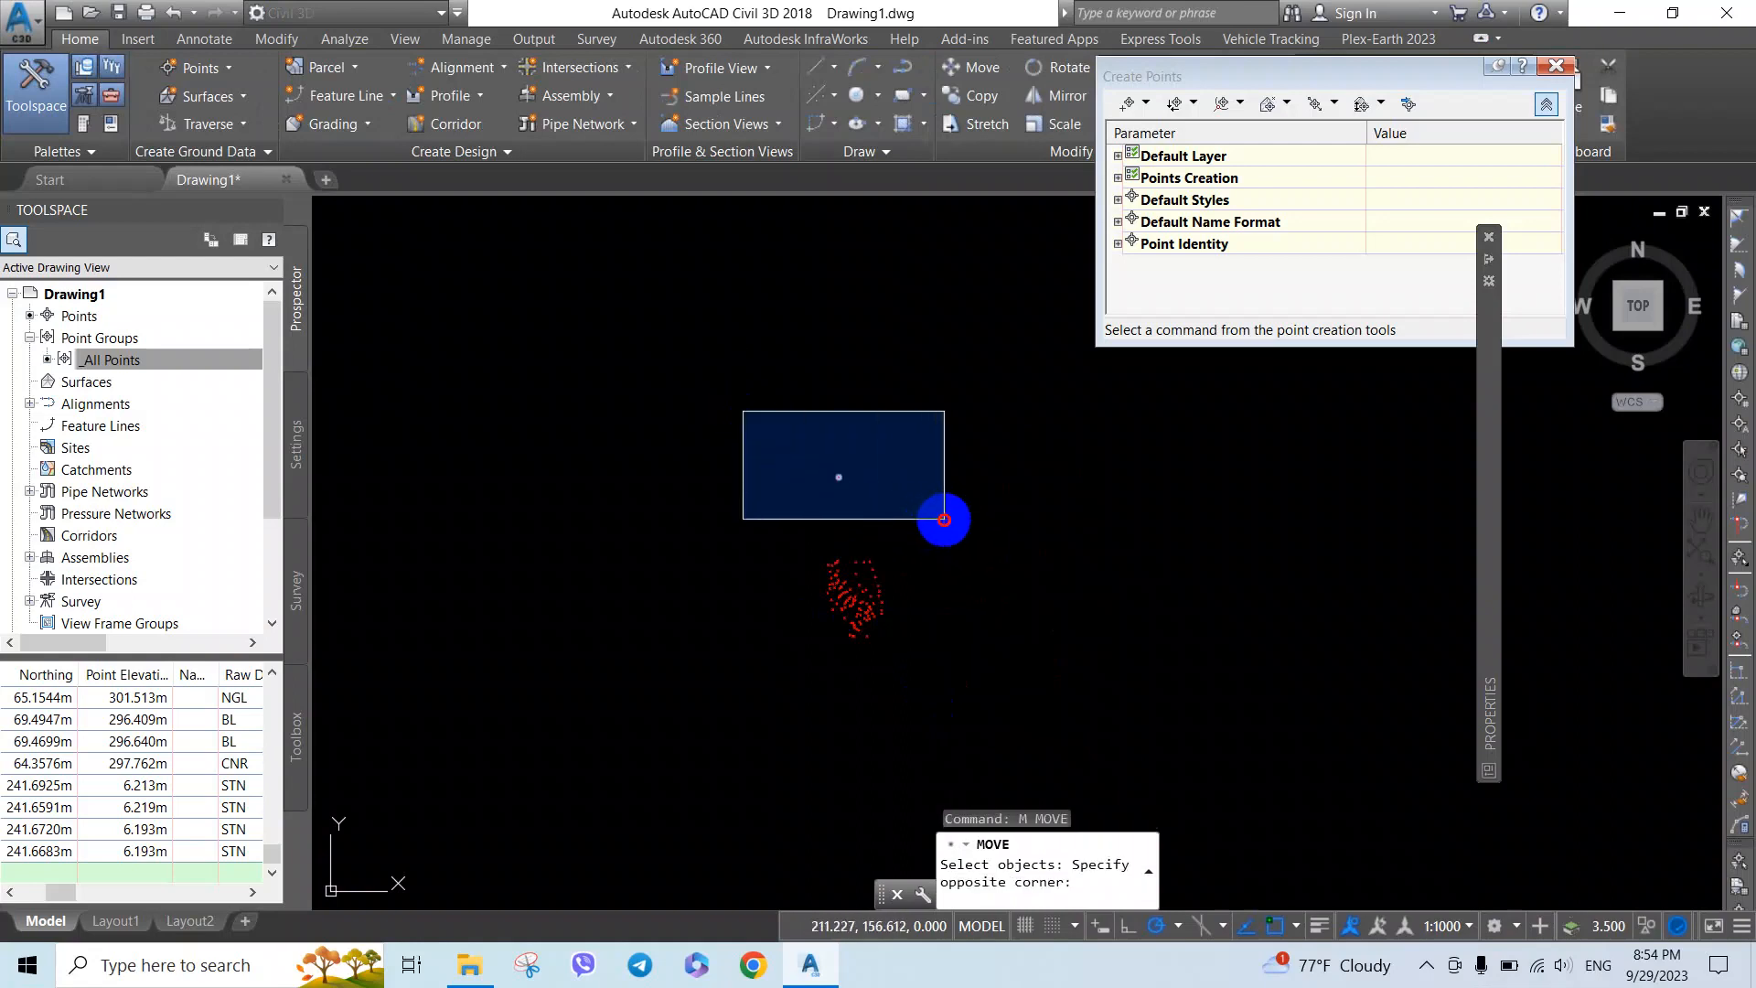
click(972, 547)
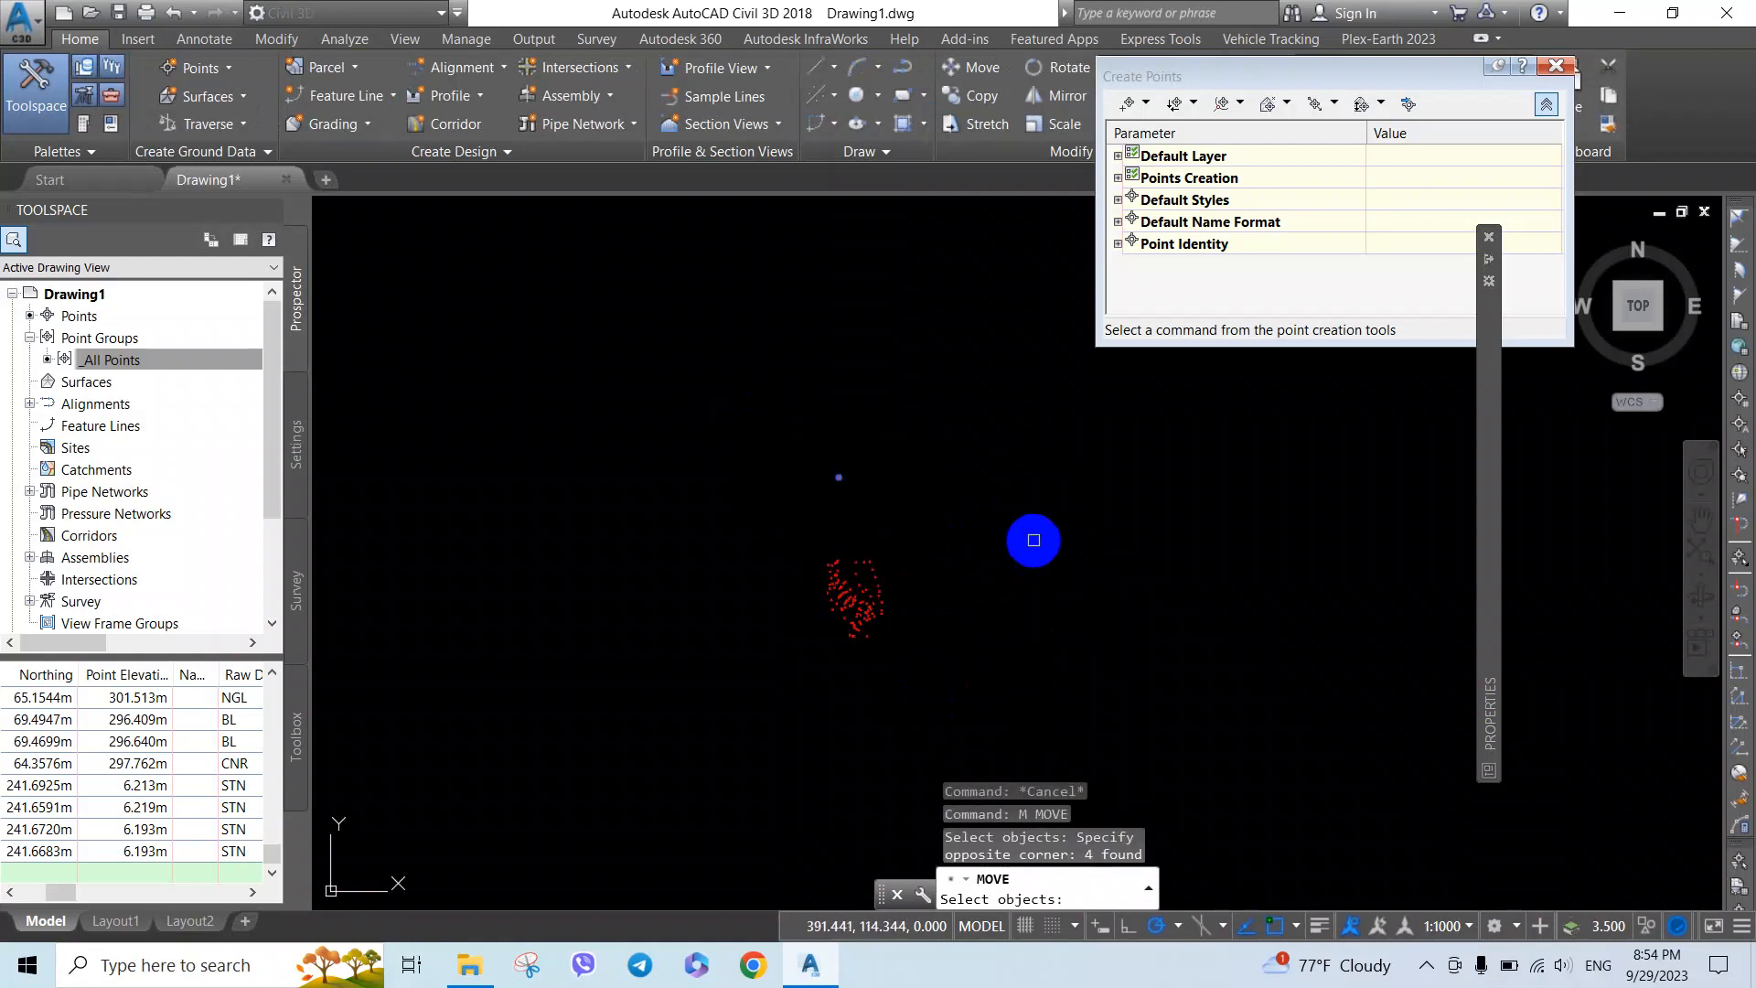
key(Return)
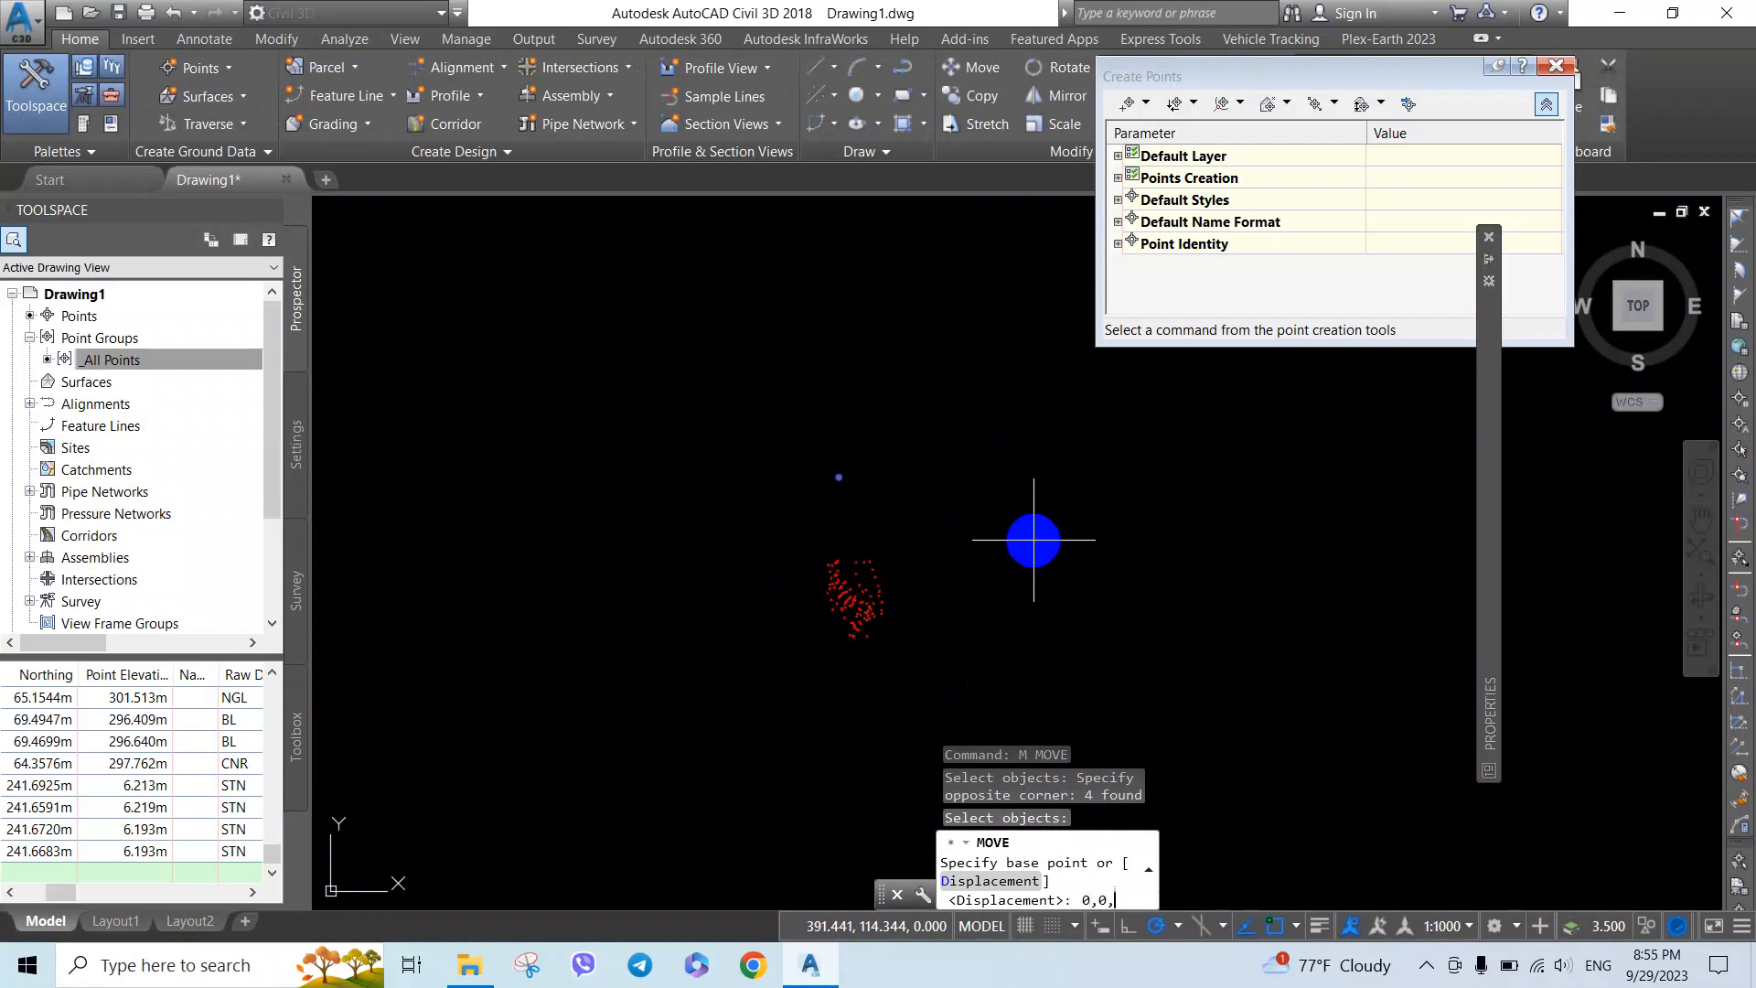
text(0,0,0)
key(Return)
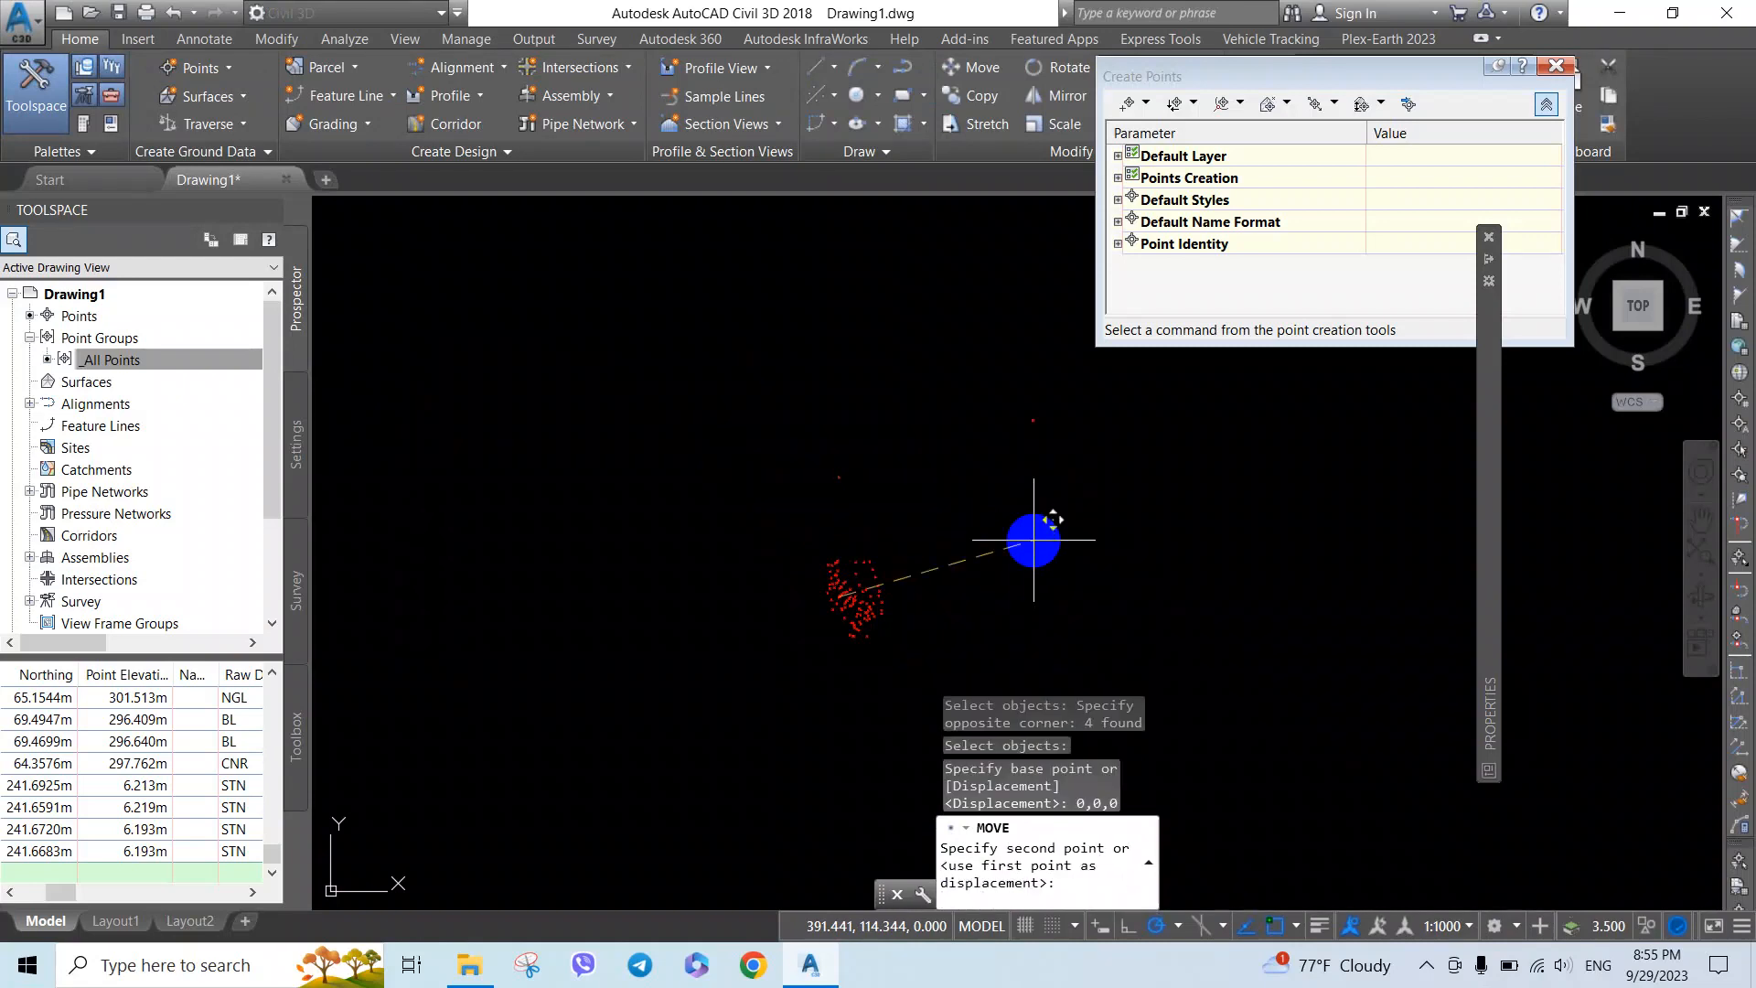
text(0,0,3)
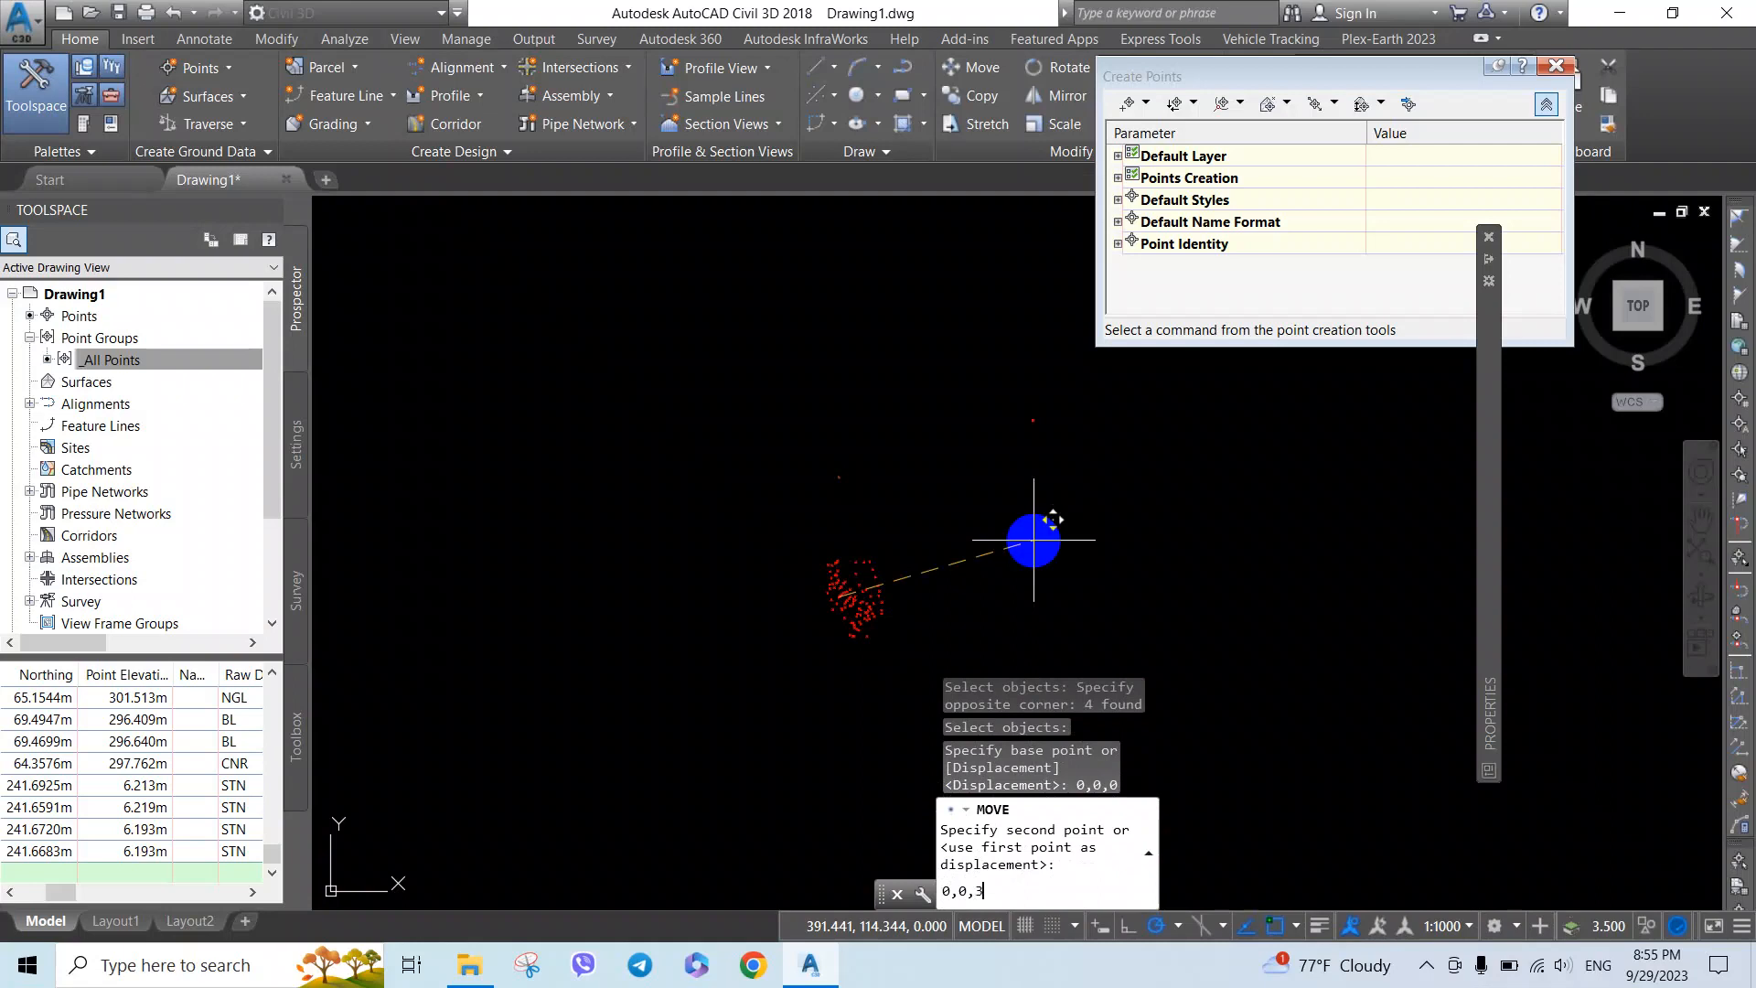
text(00)
key(Return)
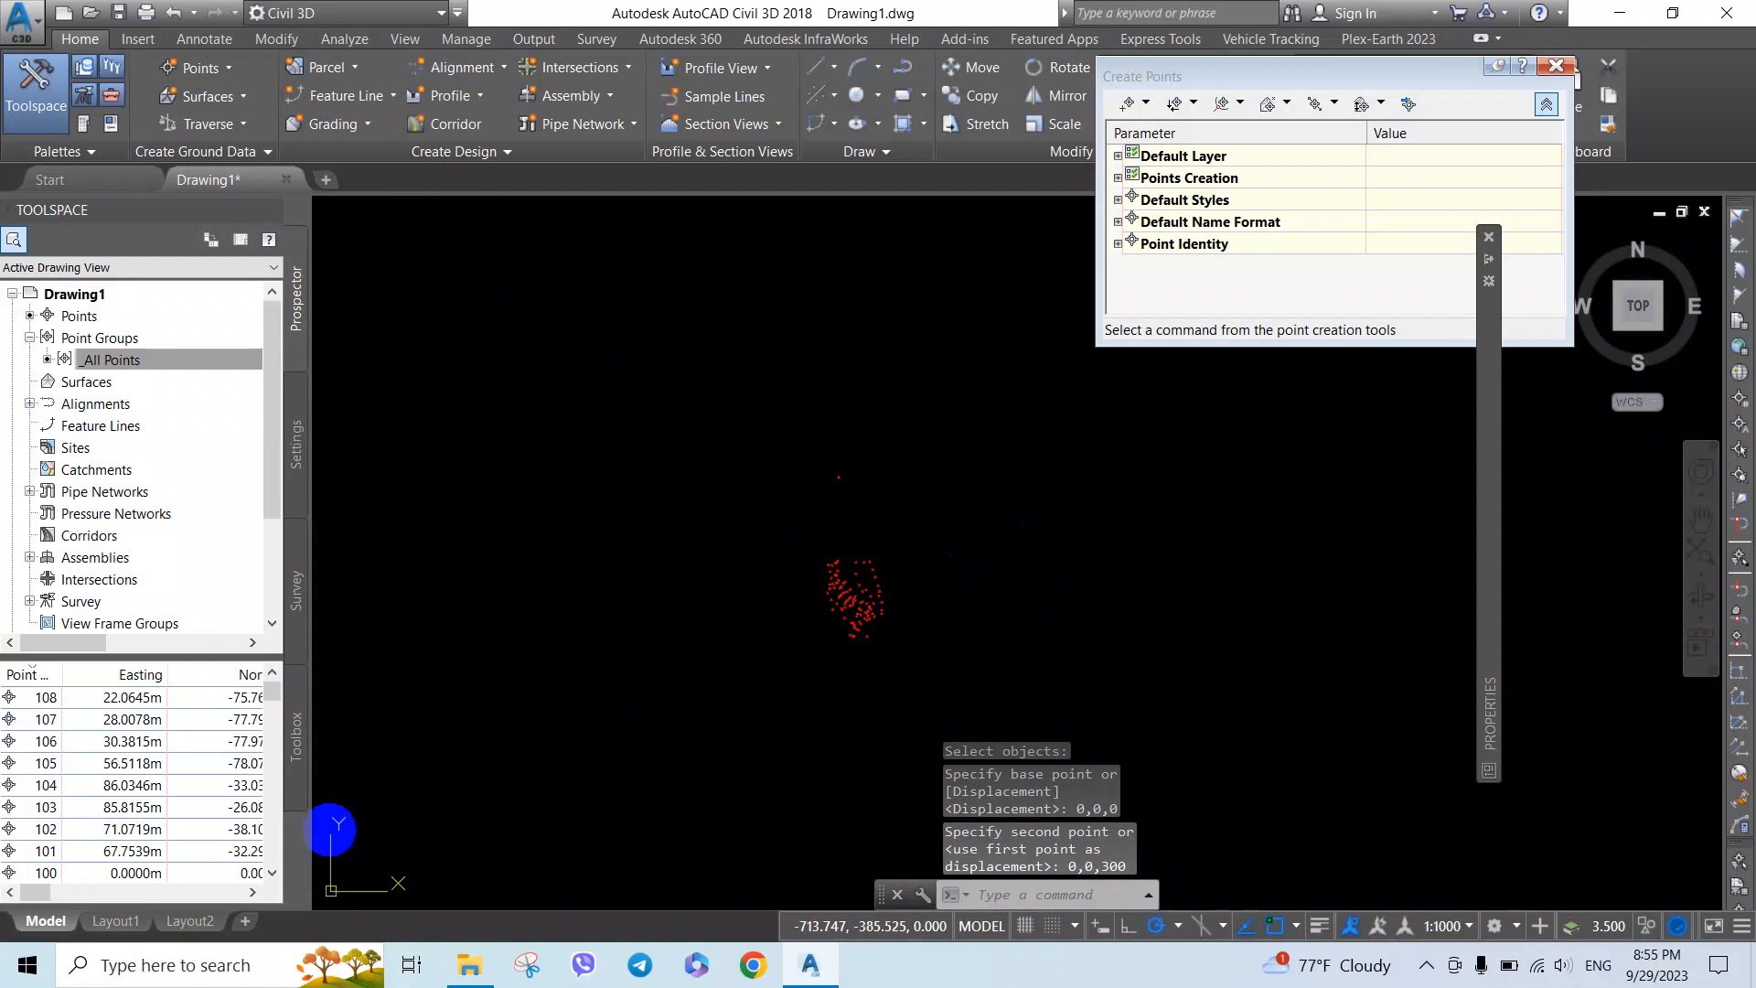
Step: Check the elevations of points 1 to 4 at the end of the _All Points list
click(272, 702)
drag(271, 702, 275, 894)
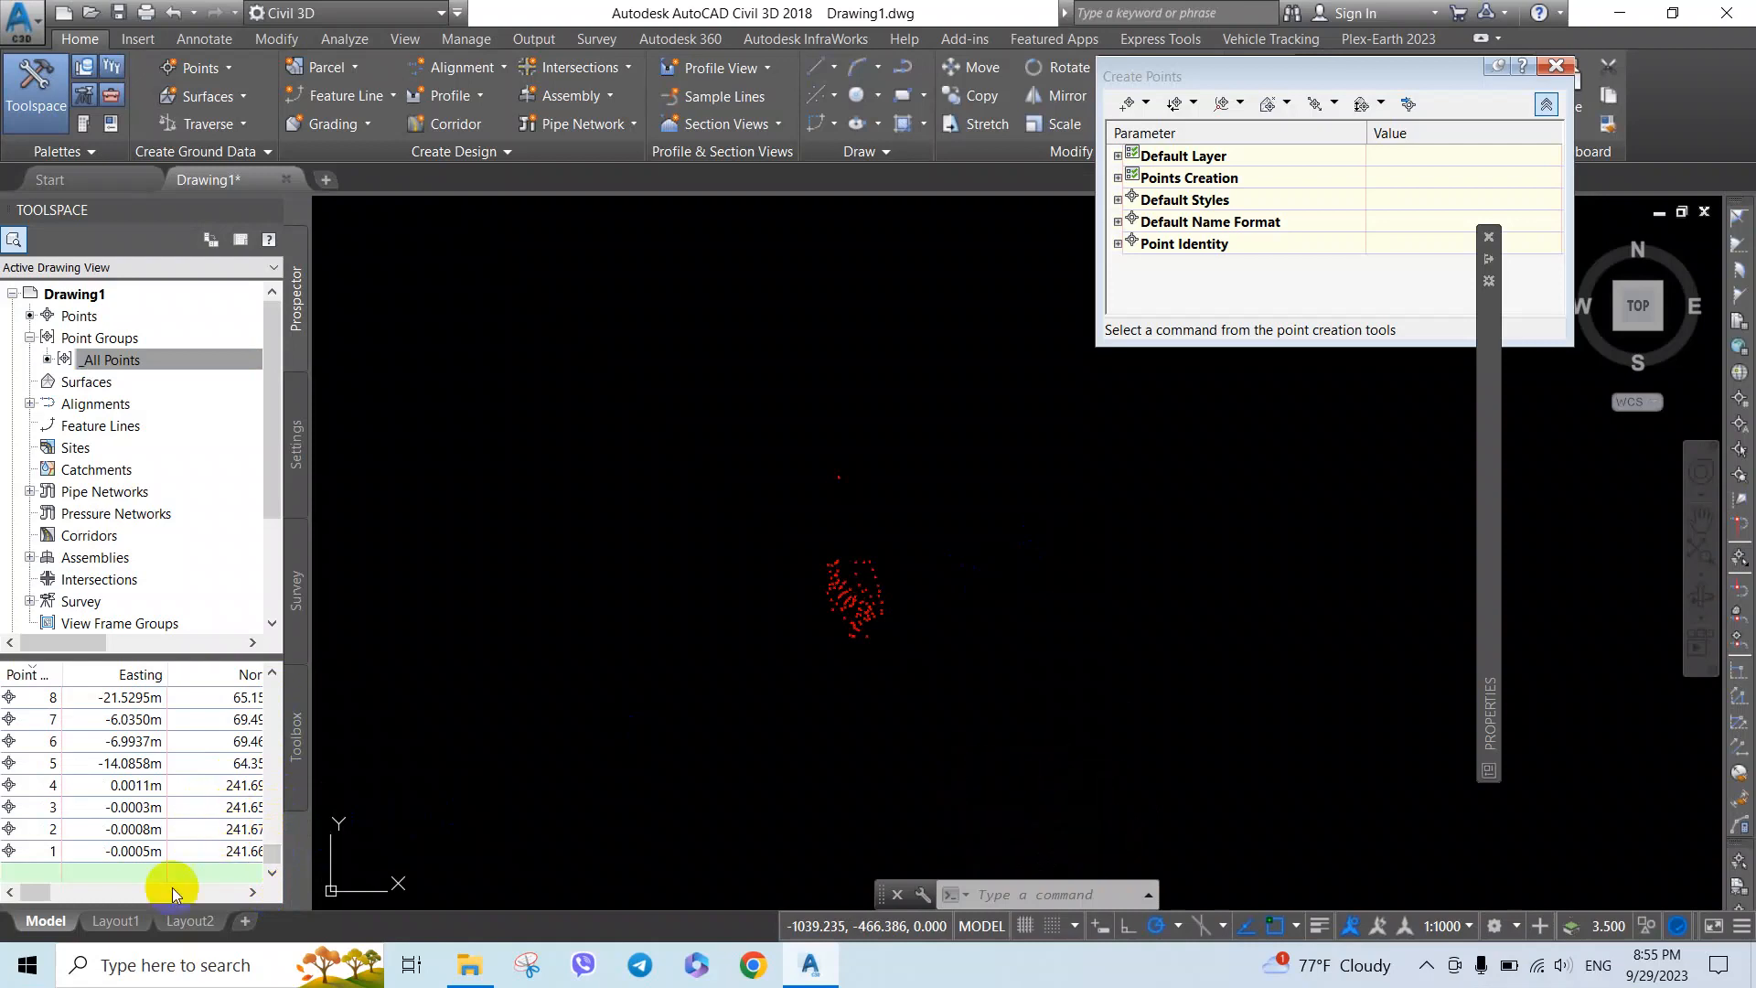
mouse_move(49, 893)
mouse_down()
mouse_move(103, 901)
mouse_move(66, 908)
mouse_up()
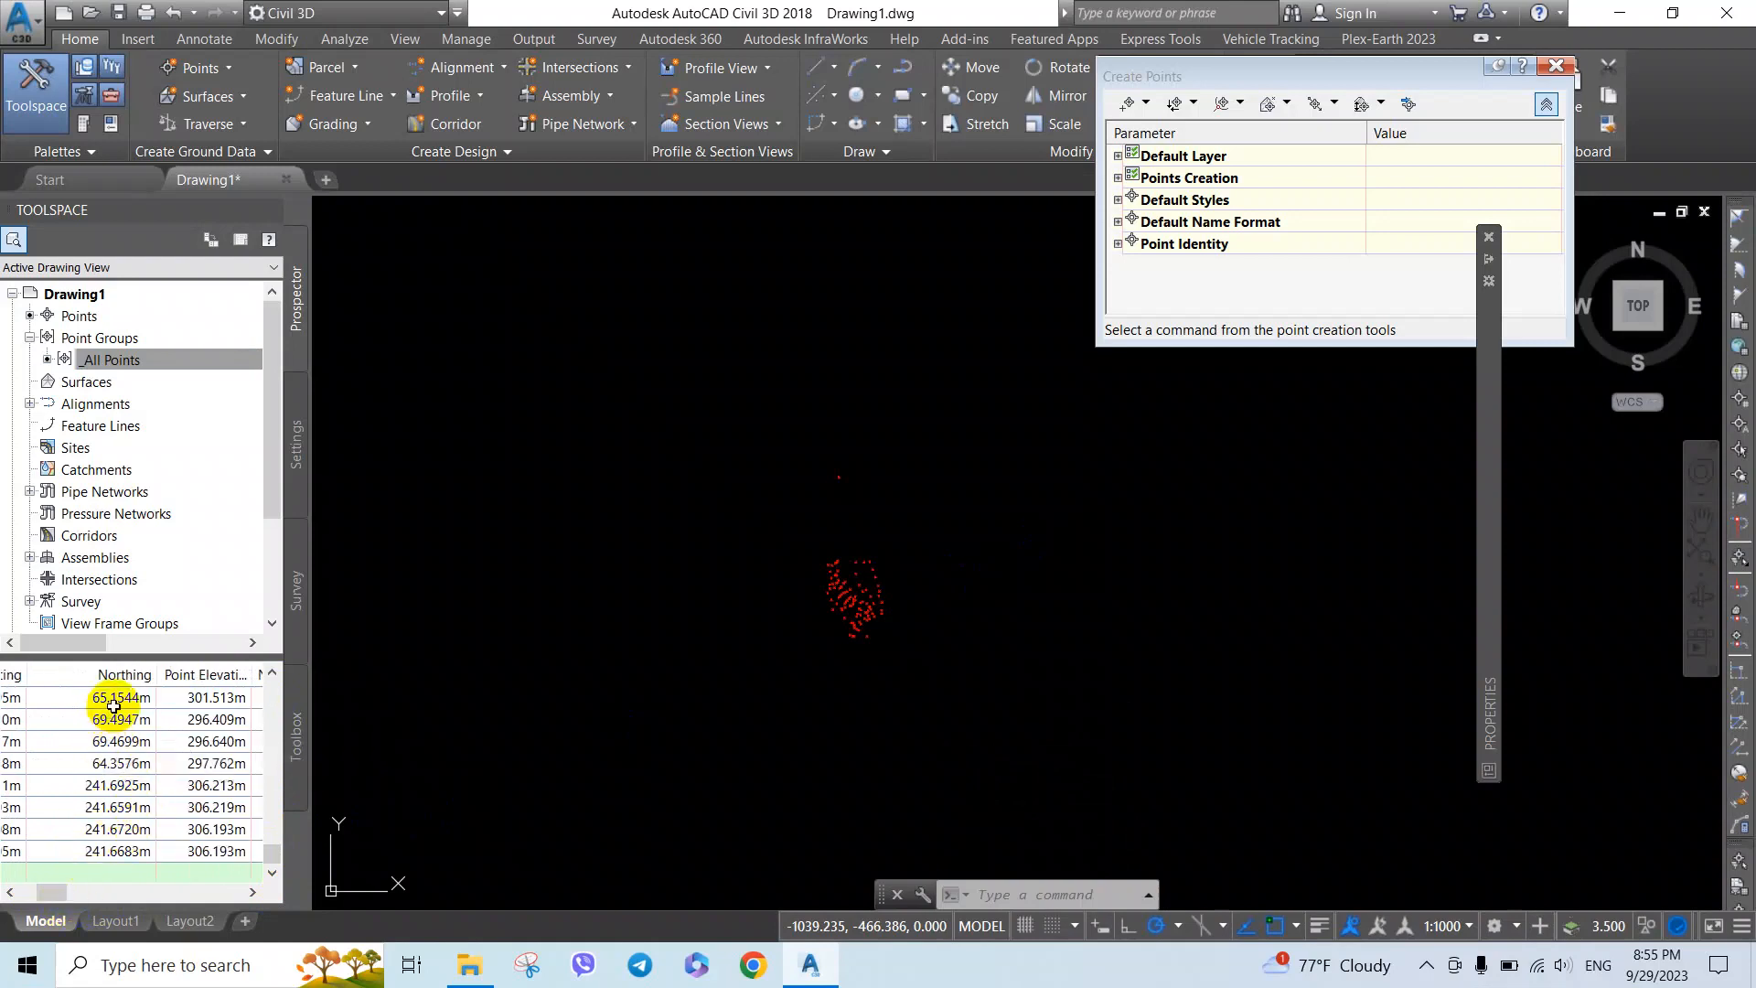
Step: Review the _All Points group's point list sorted by point elevation, and close its properties without changes
right_click(117, 362)
click(183, 375)
click(847, 261)
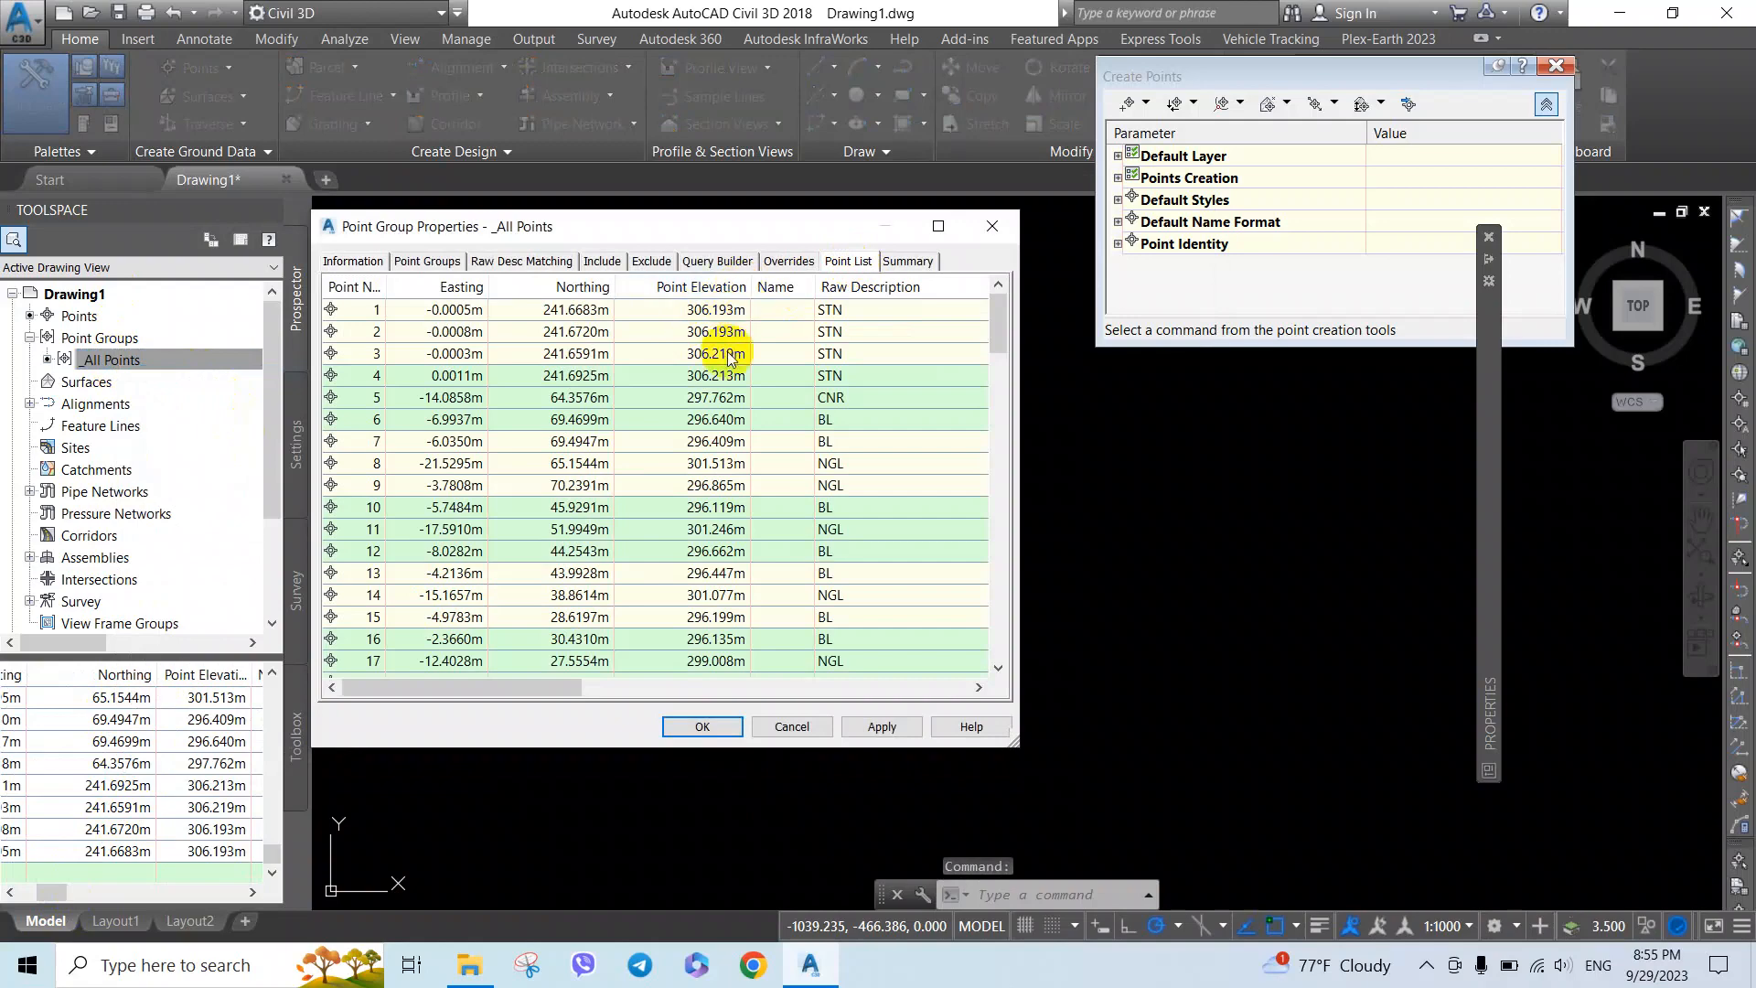
click(699, 287)
scroll(718, 393, down, 10)
scroll(725, 512, down, 10)
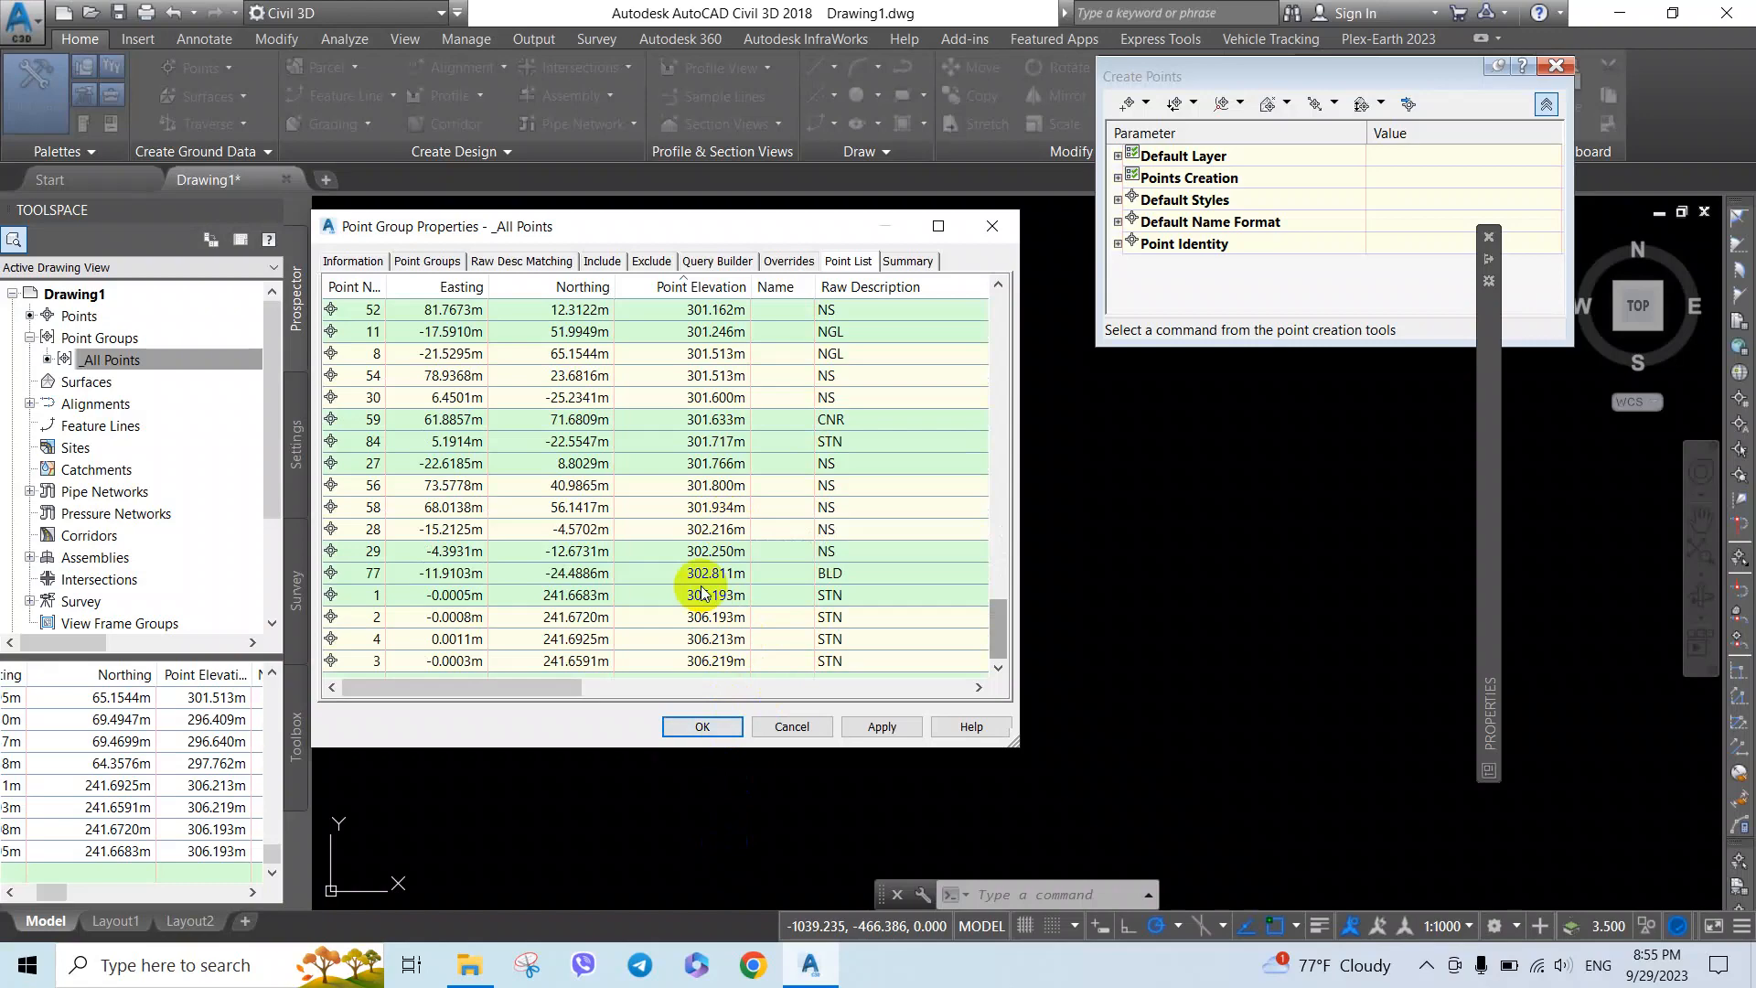
scroll(702, 591, up, 6)
click(790, 728)
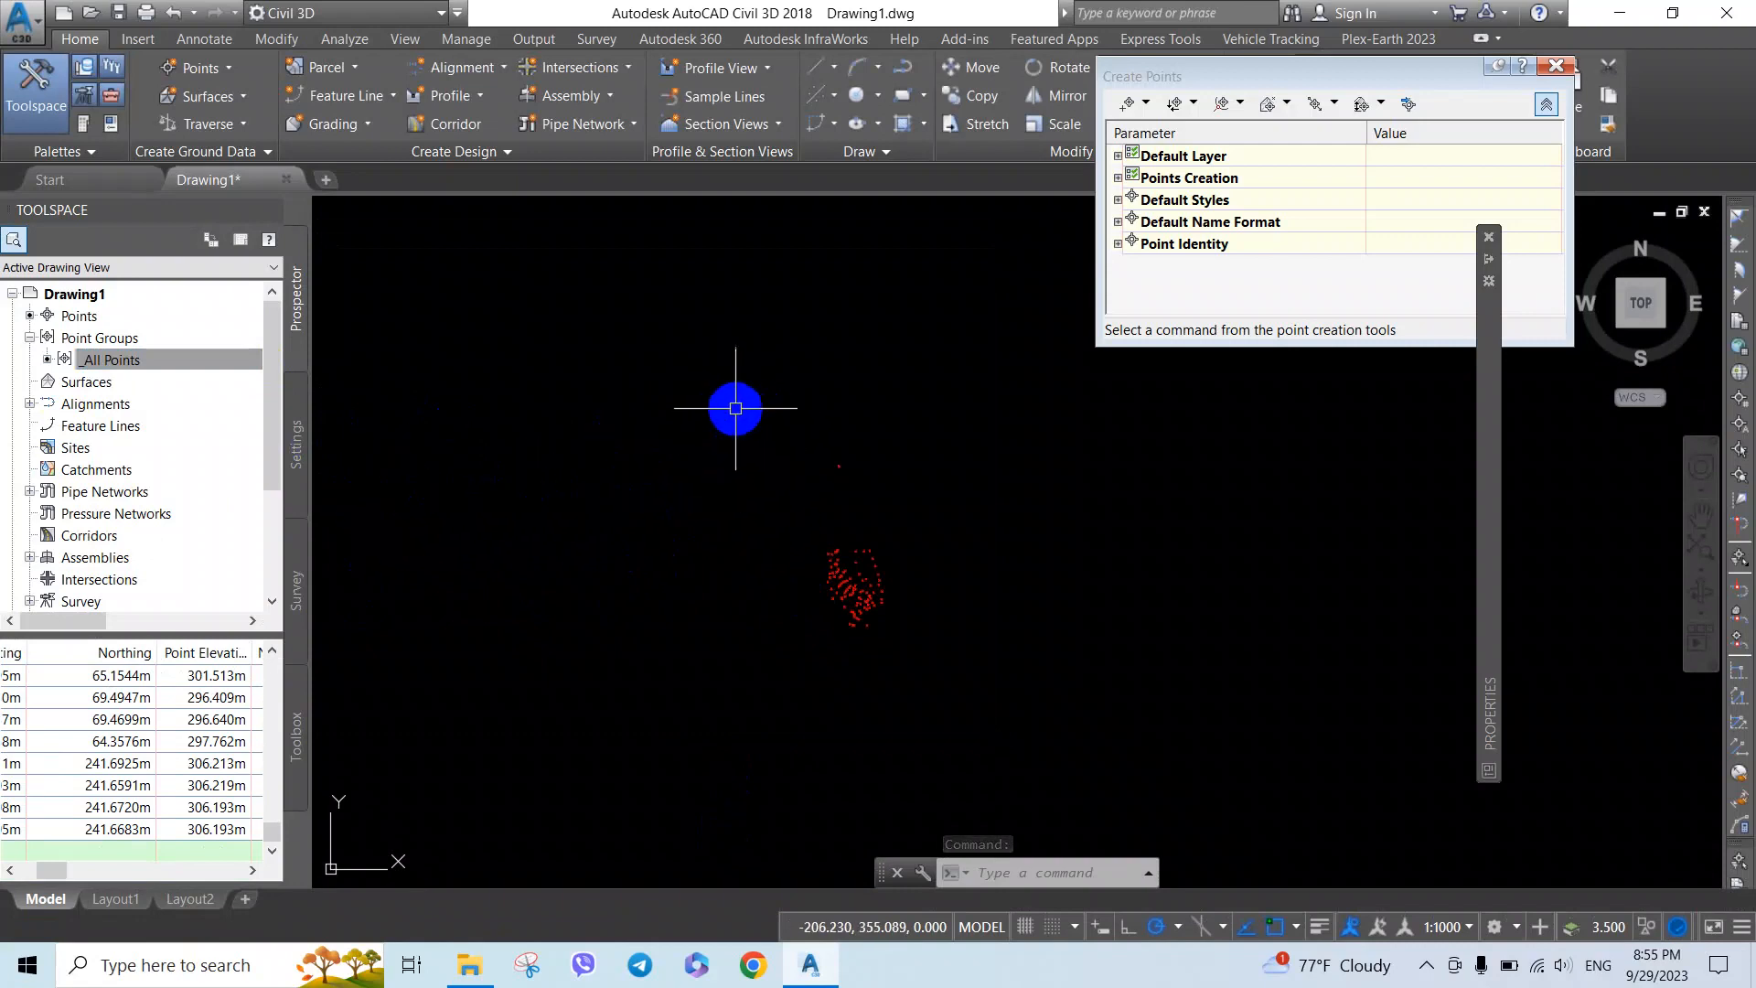
Step: Start exporting the points of the _All Points group
click(137, 366)
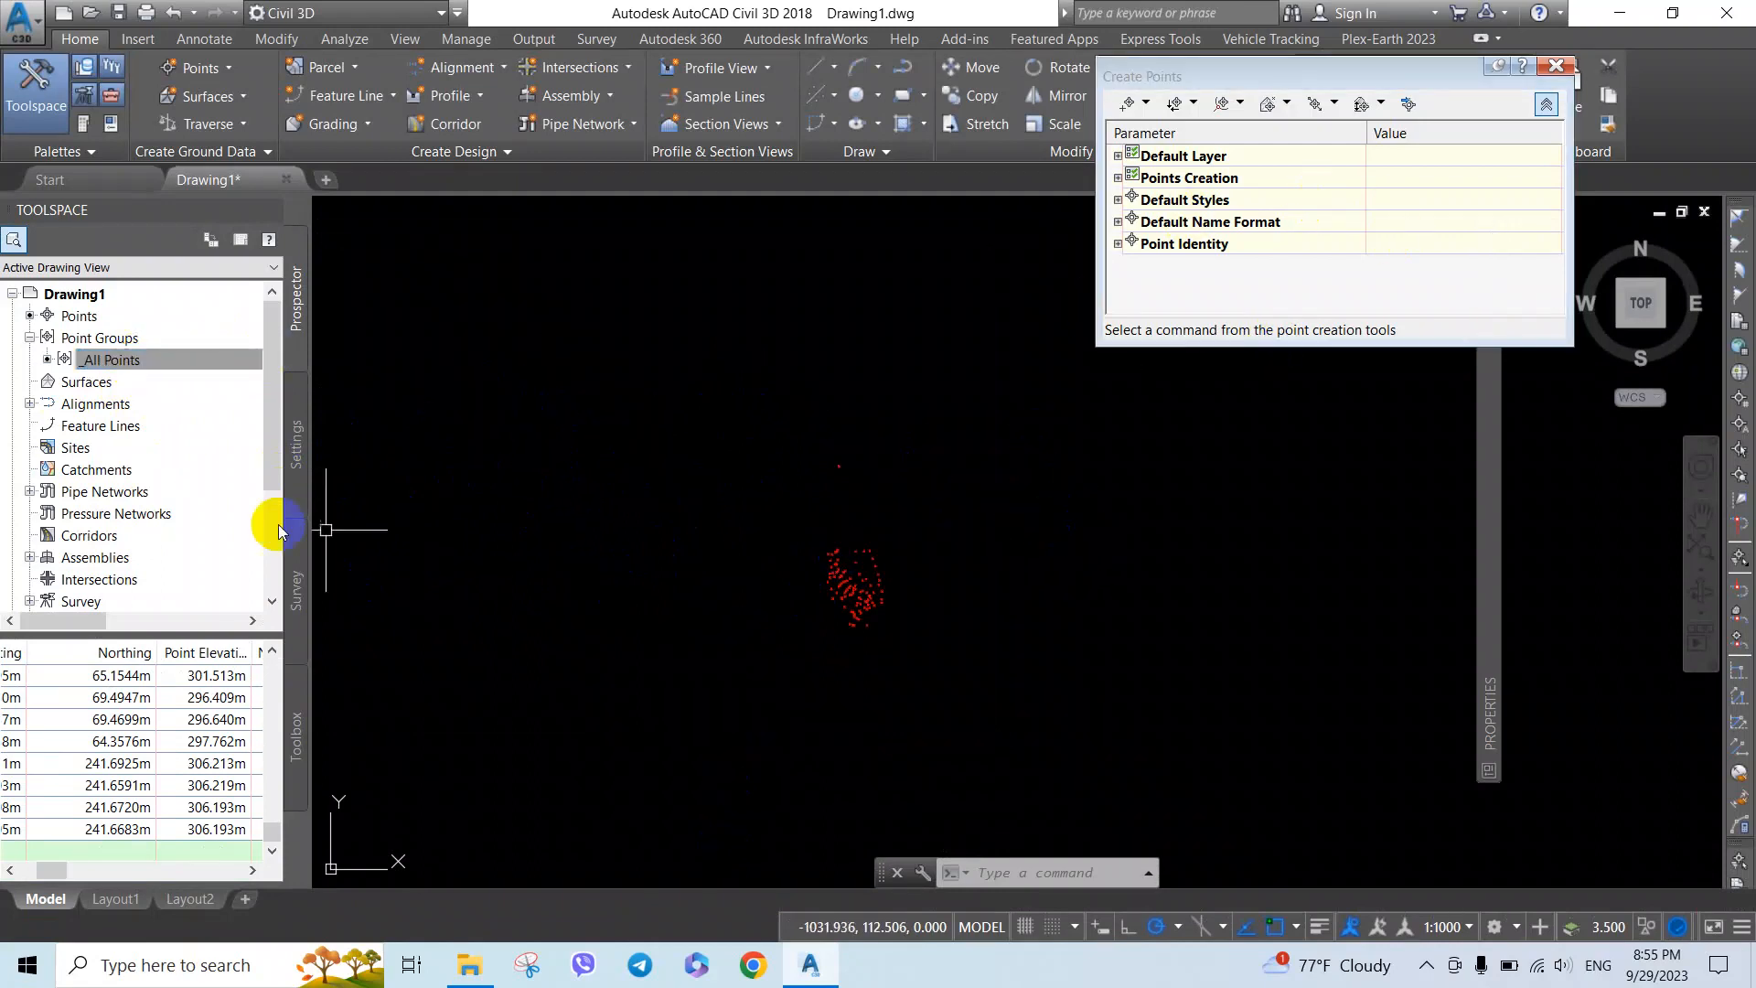
click(126, 361)
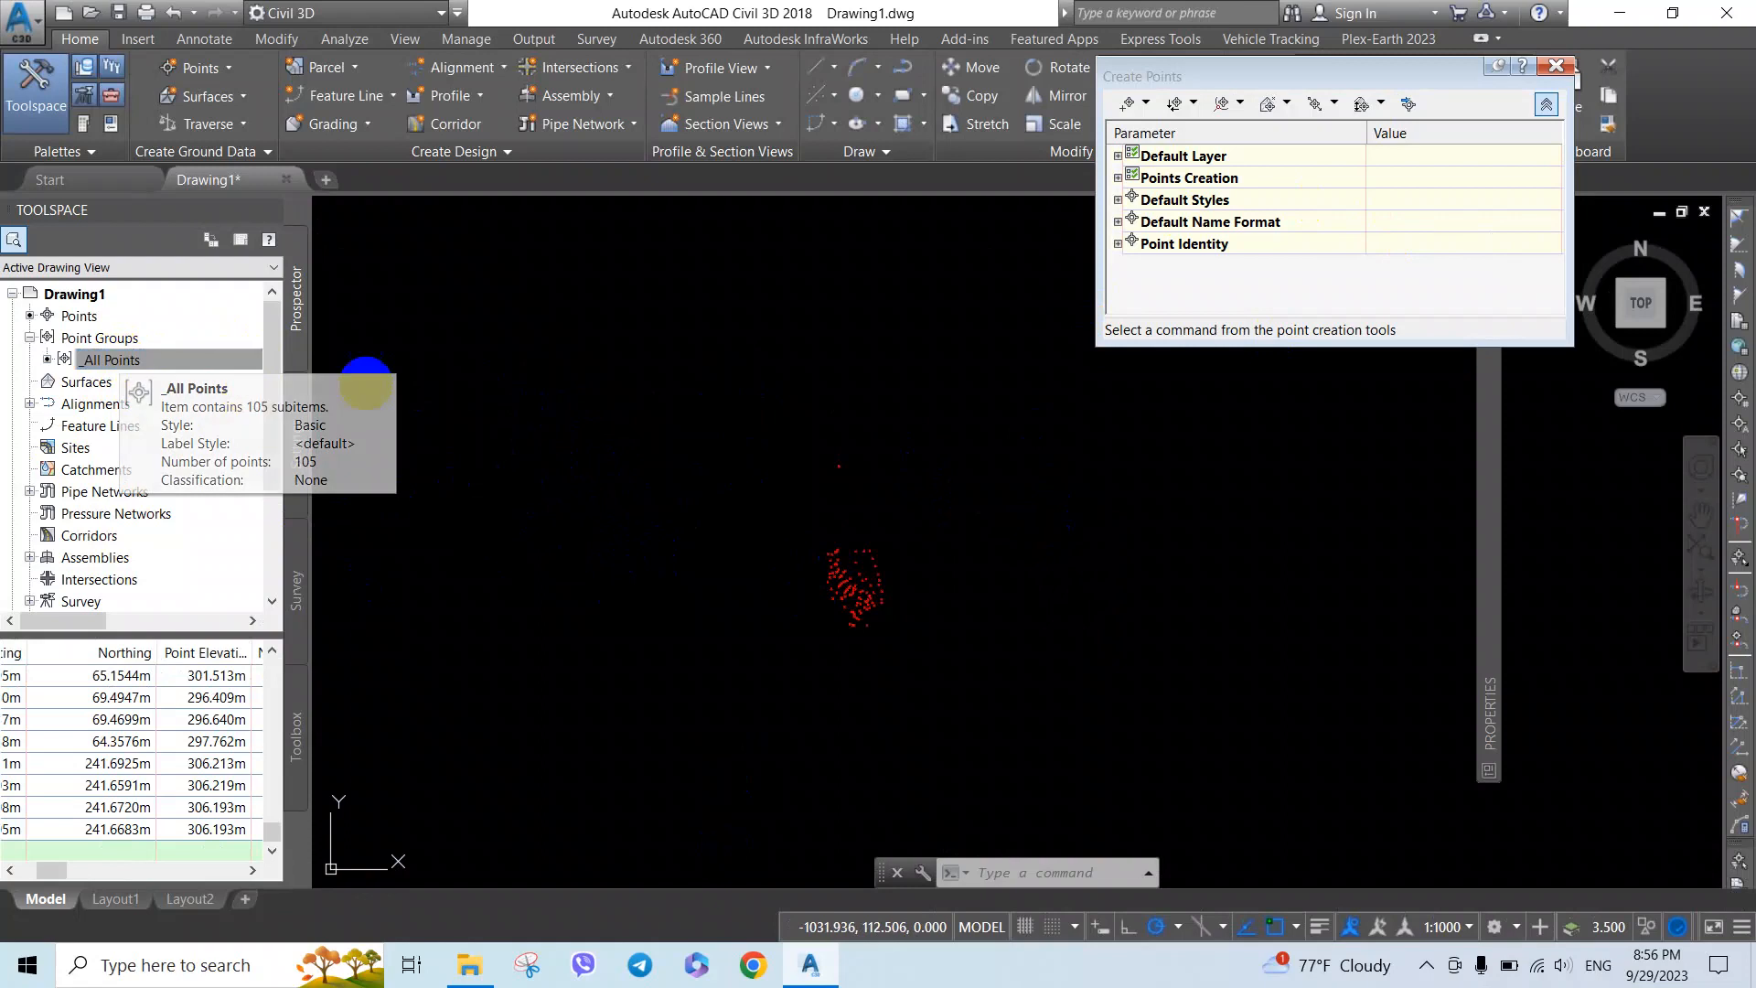
right_click(135, 363)
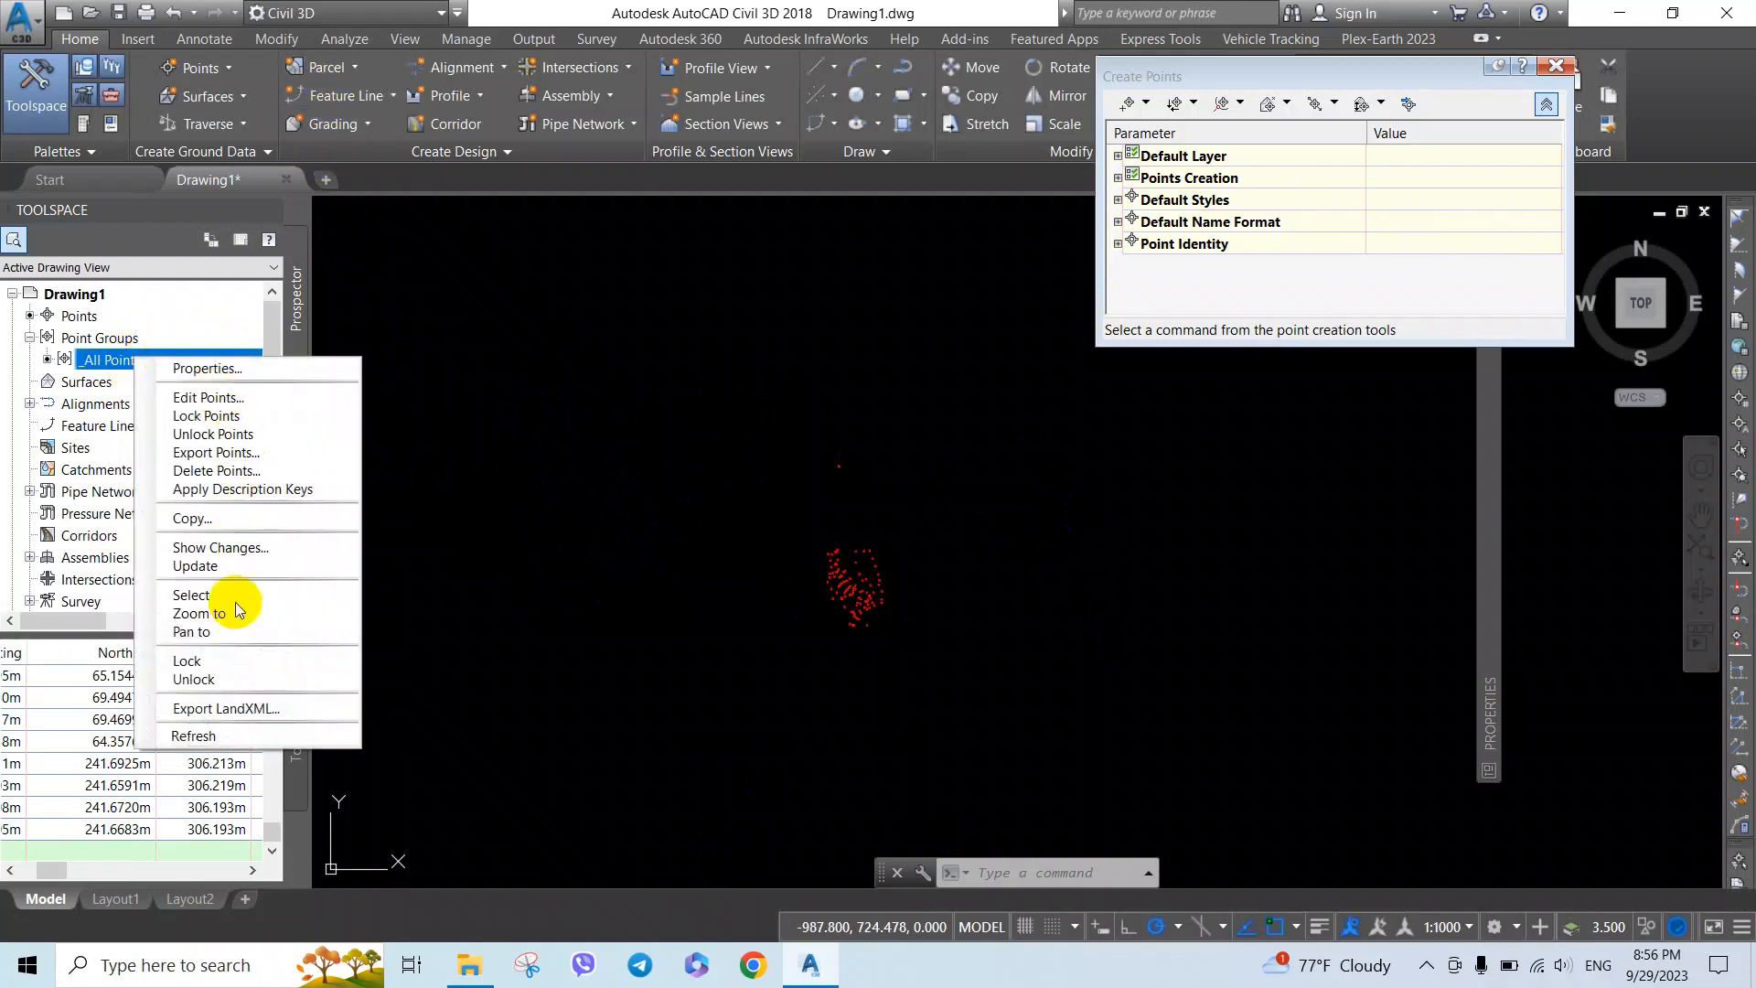
click(246, 457)
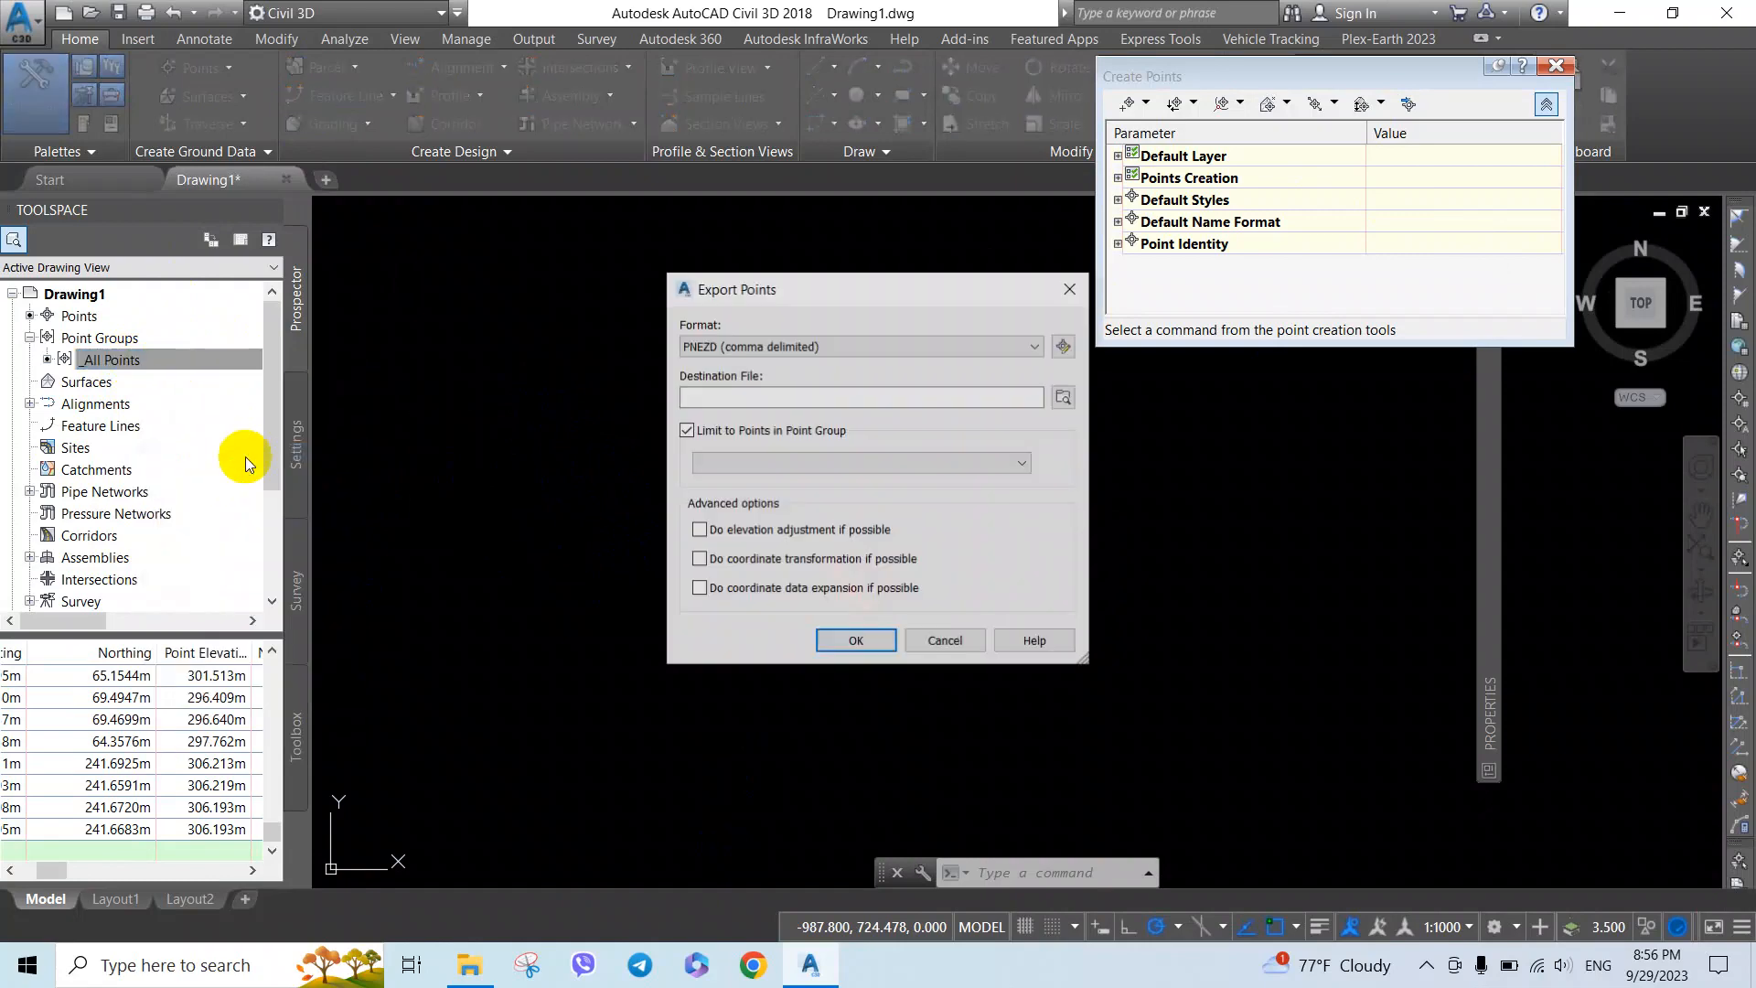
Step: Export the points in PNEZD (comma delimited) format to SN 26 EXPORT.csv in the Sat Night\SN26 folder under Documents
click(1064, 396)
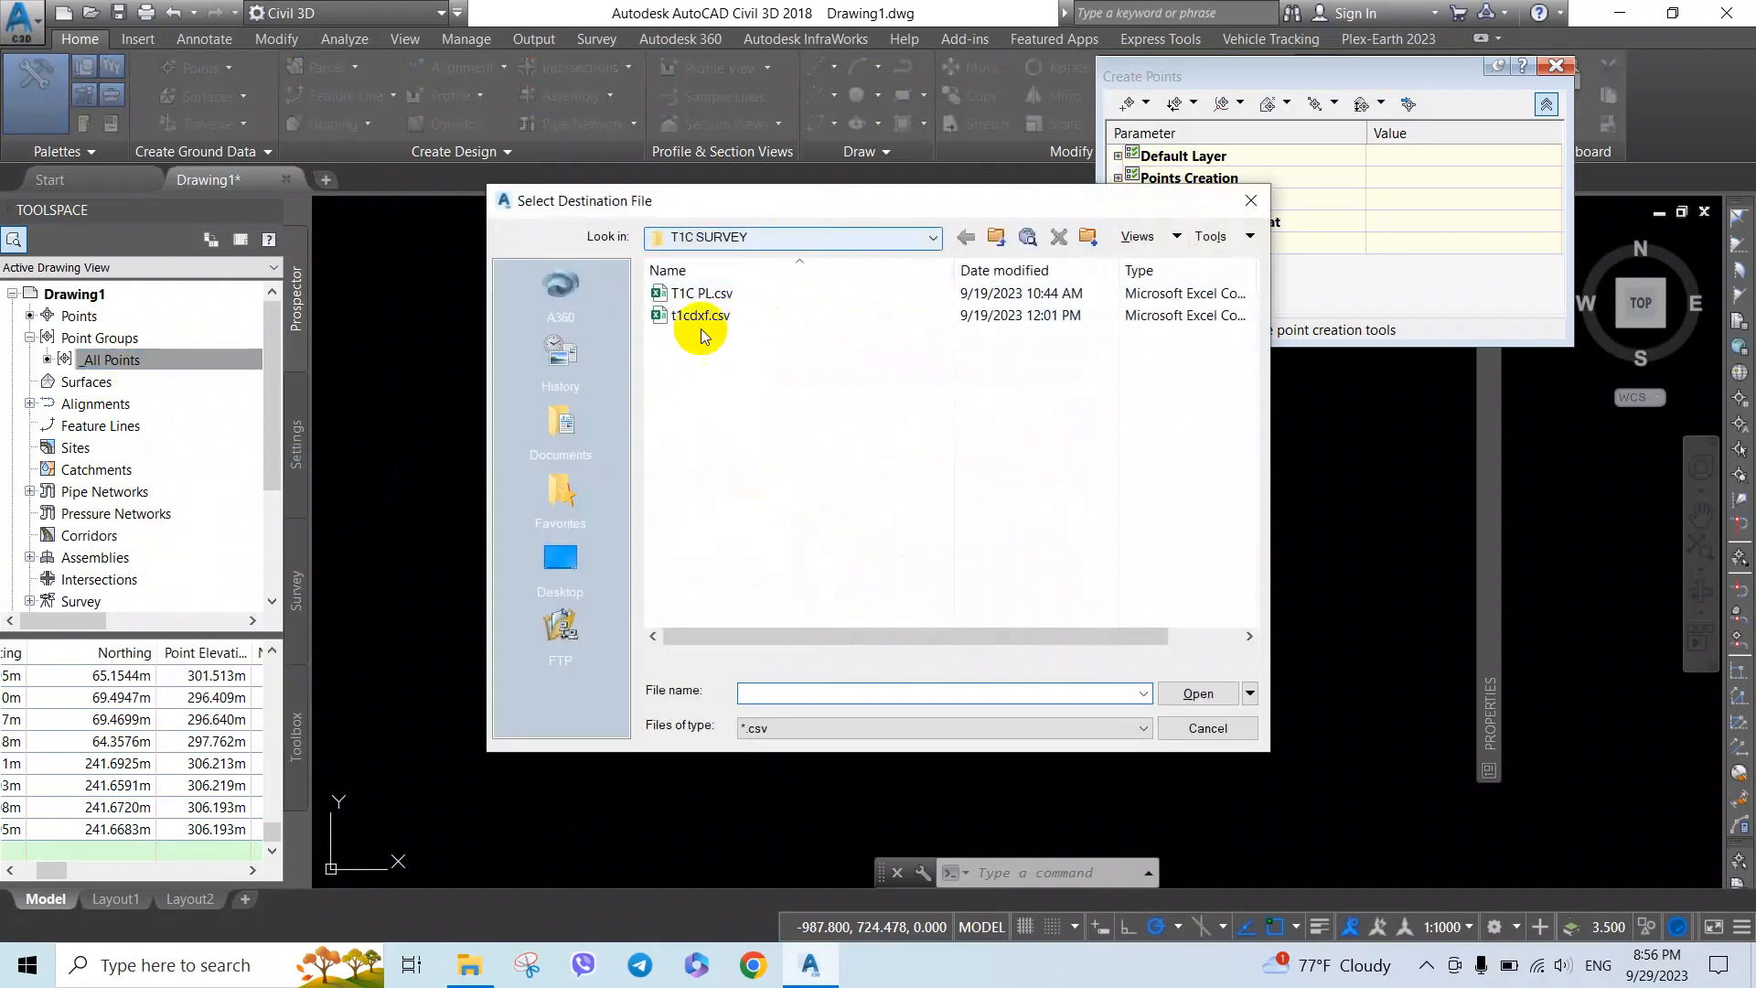
click(561, 429)
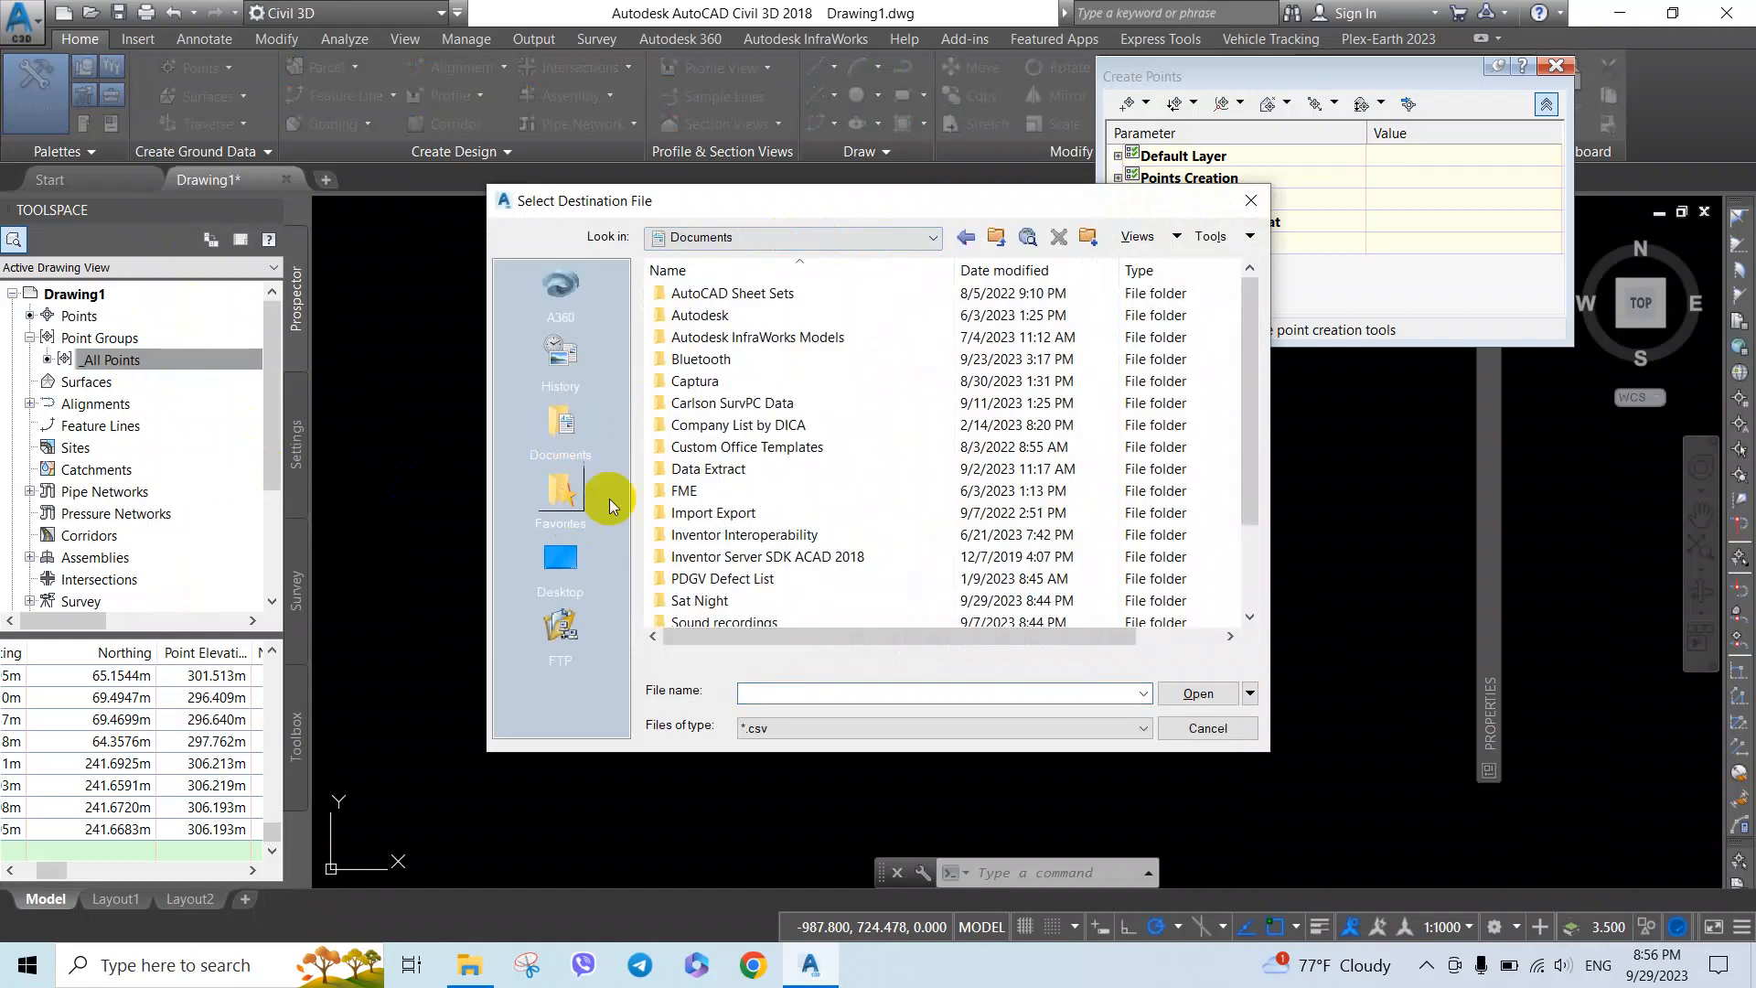
double_click(699, 600)
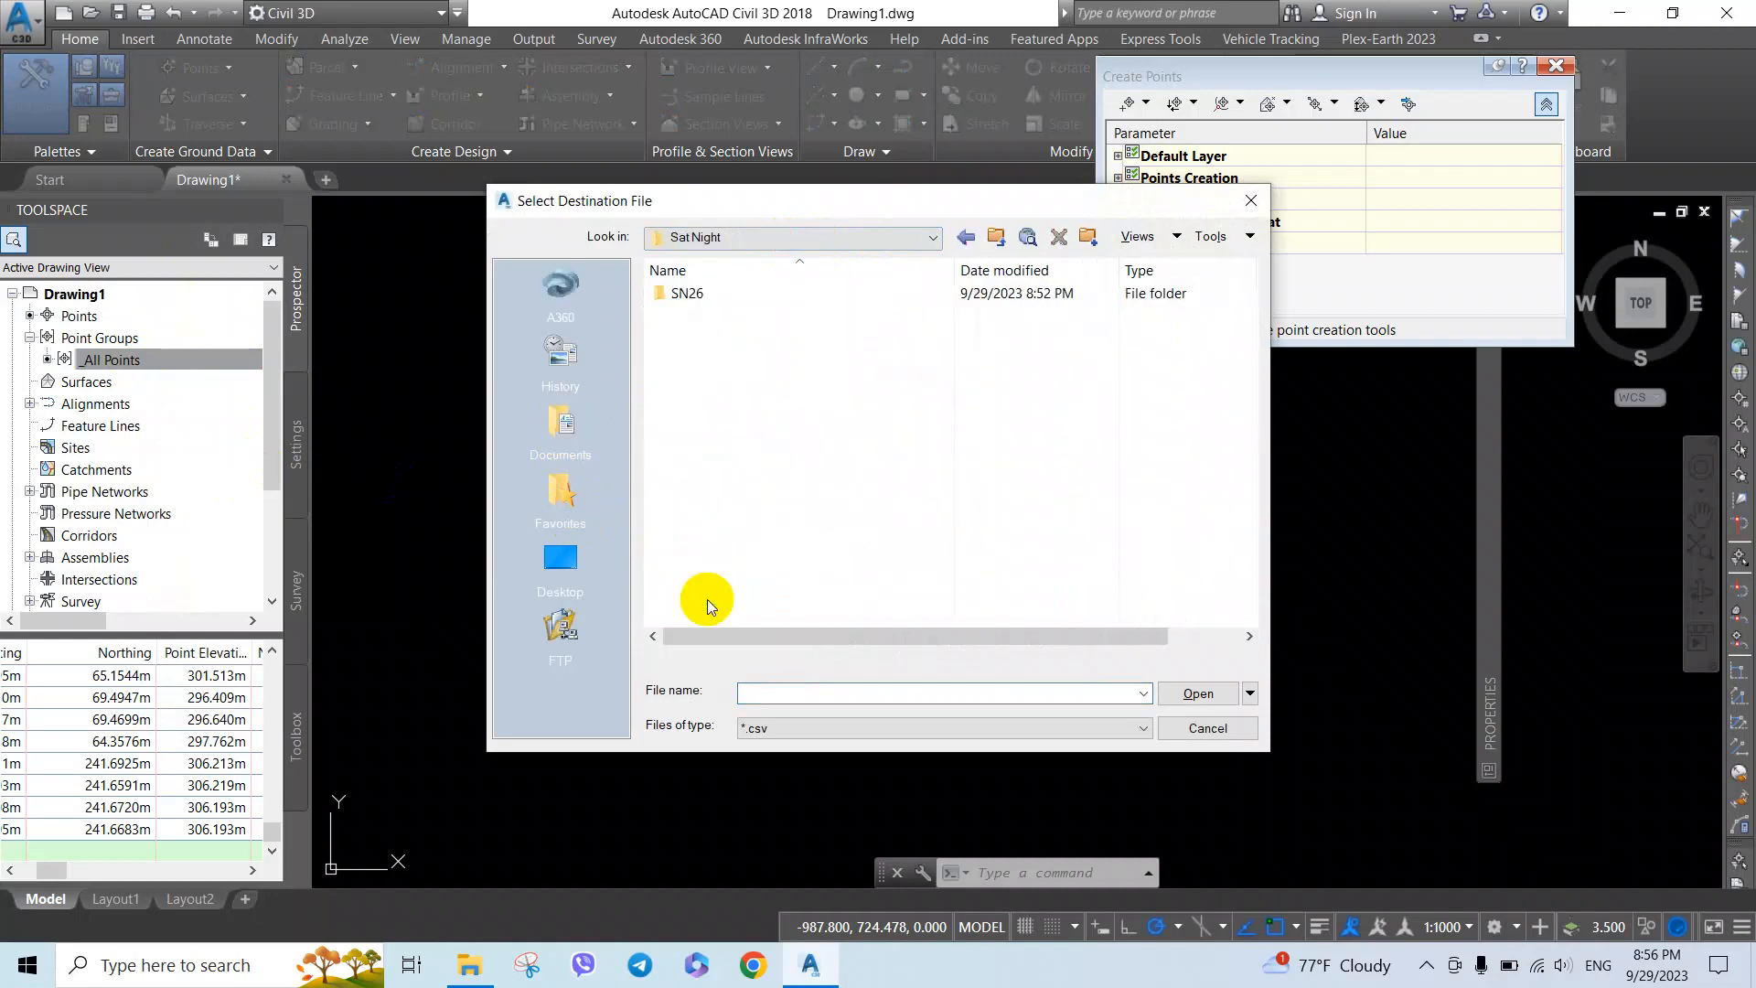
click(695, 294)
double_click(698, 294)
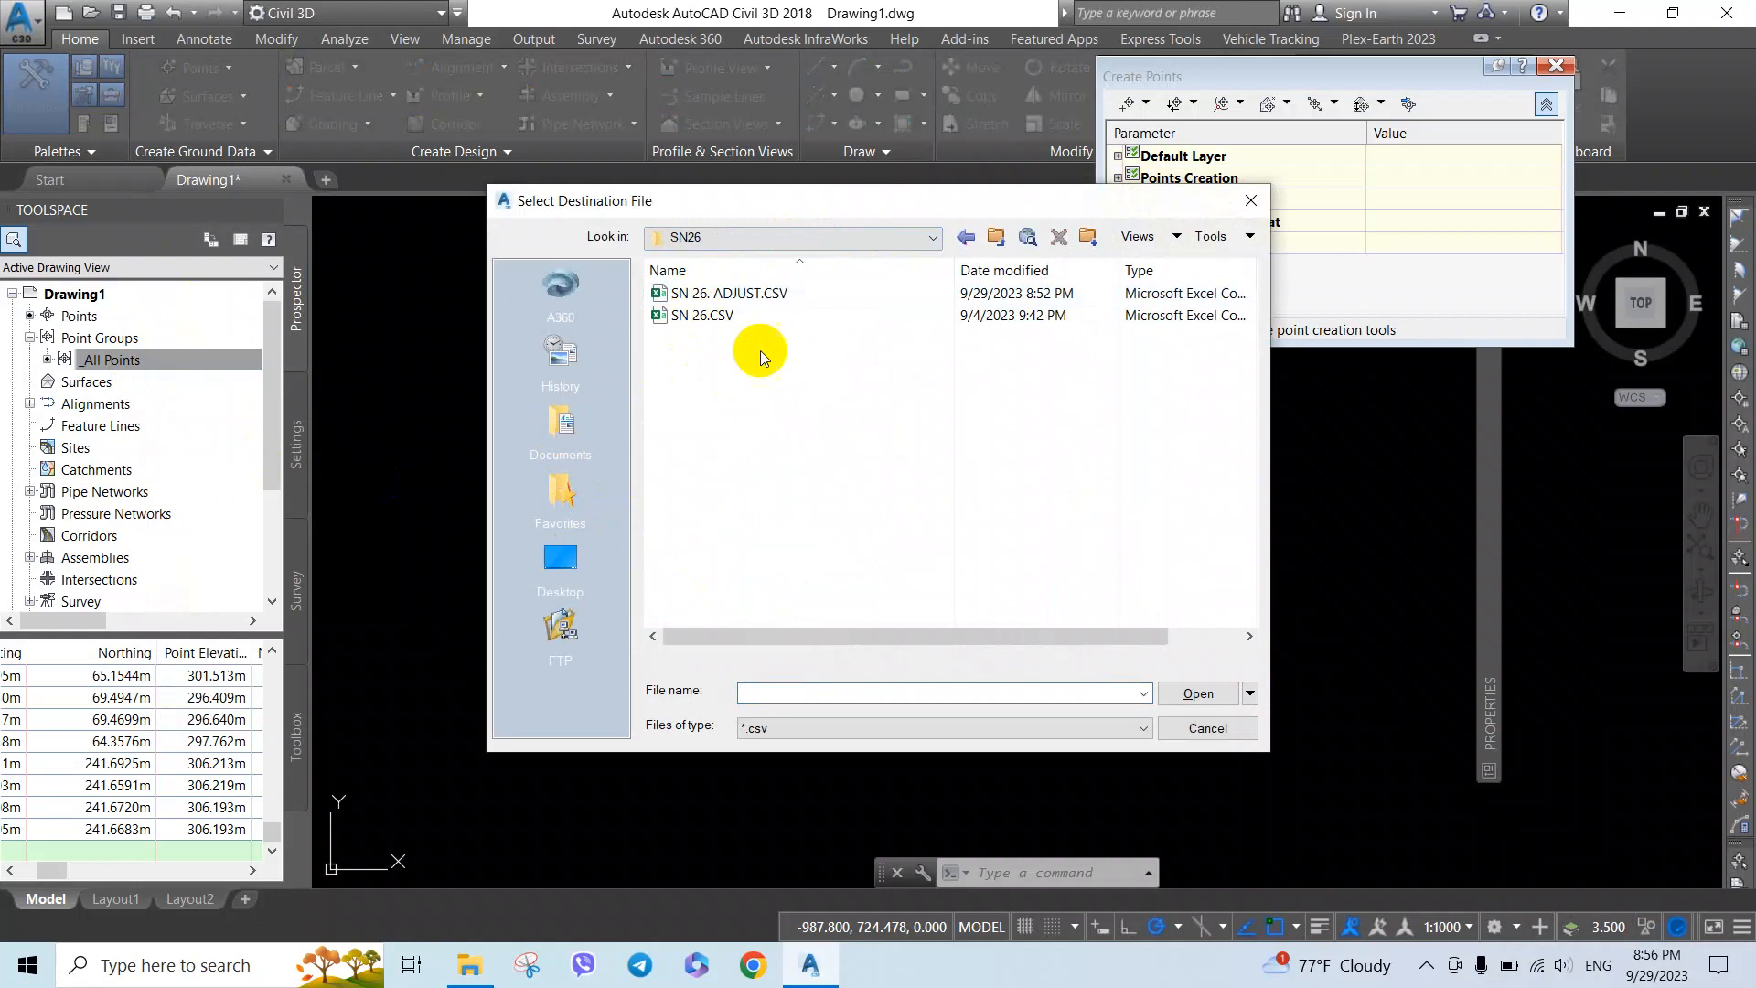
click(723, 316)
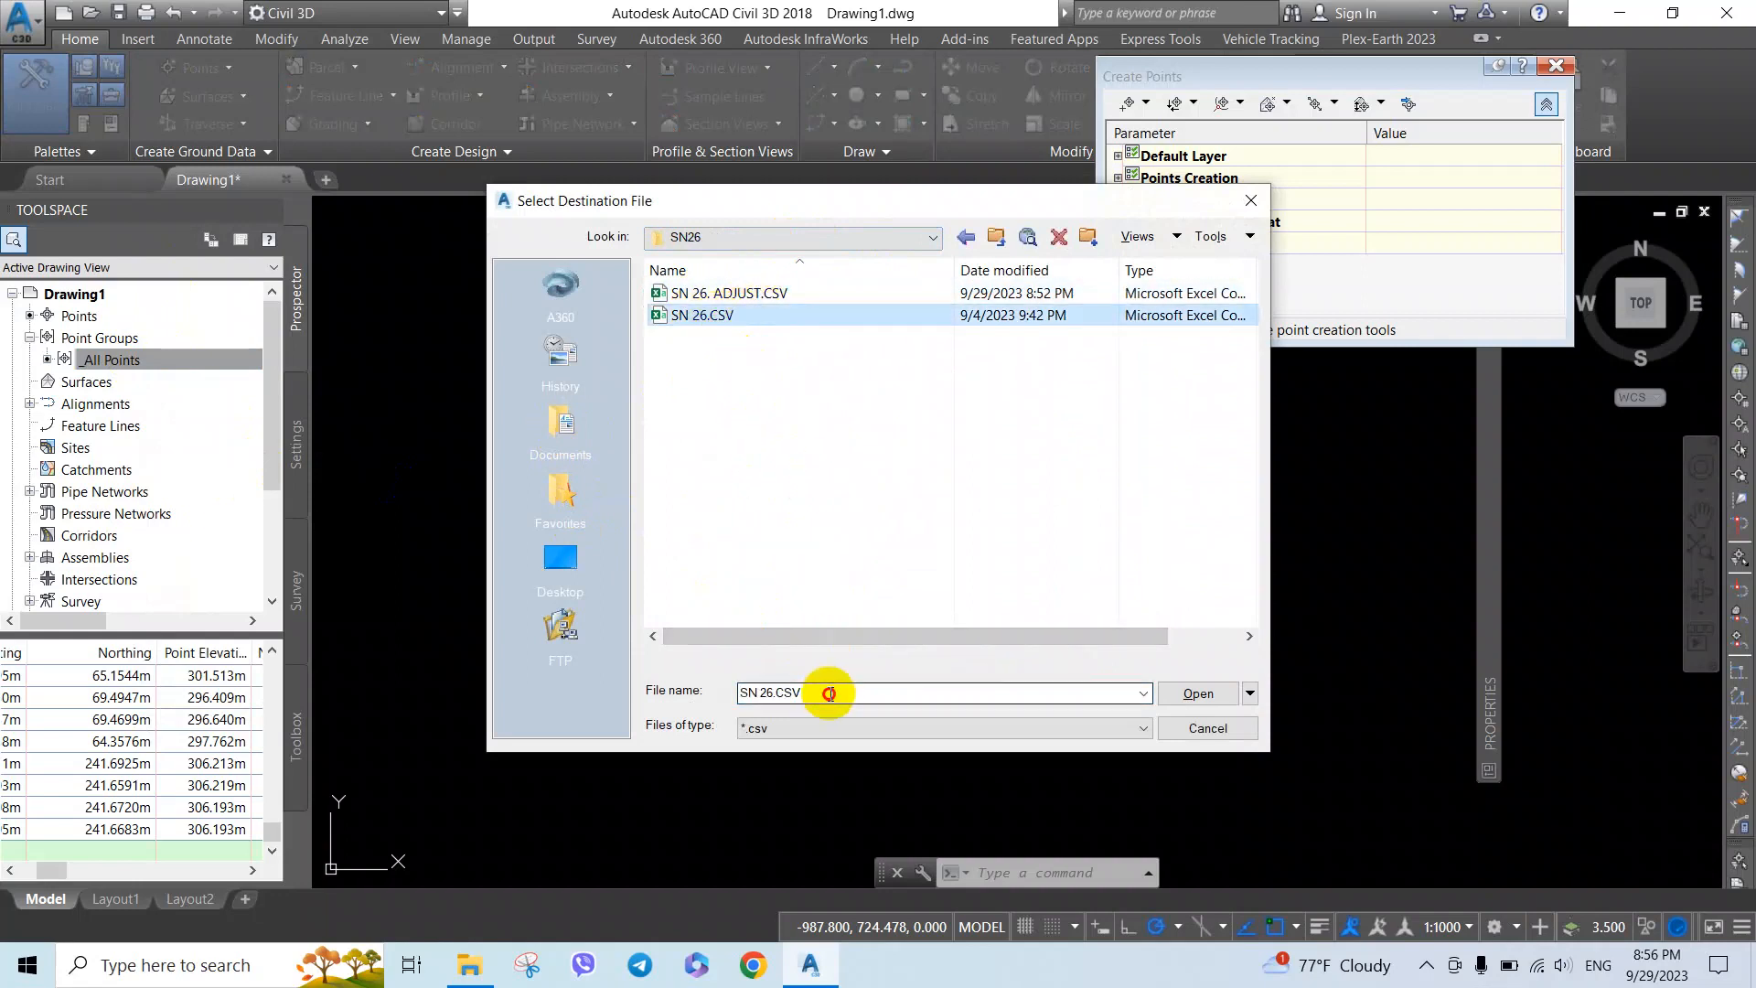
click(775, 692)
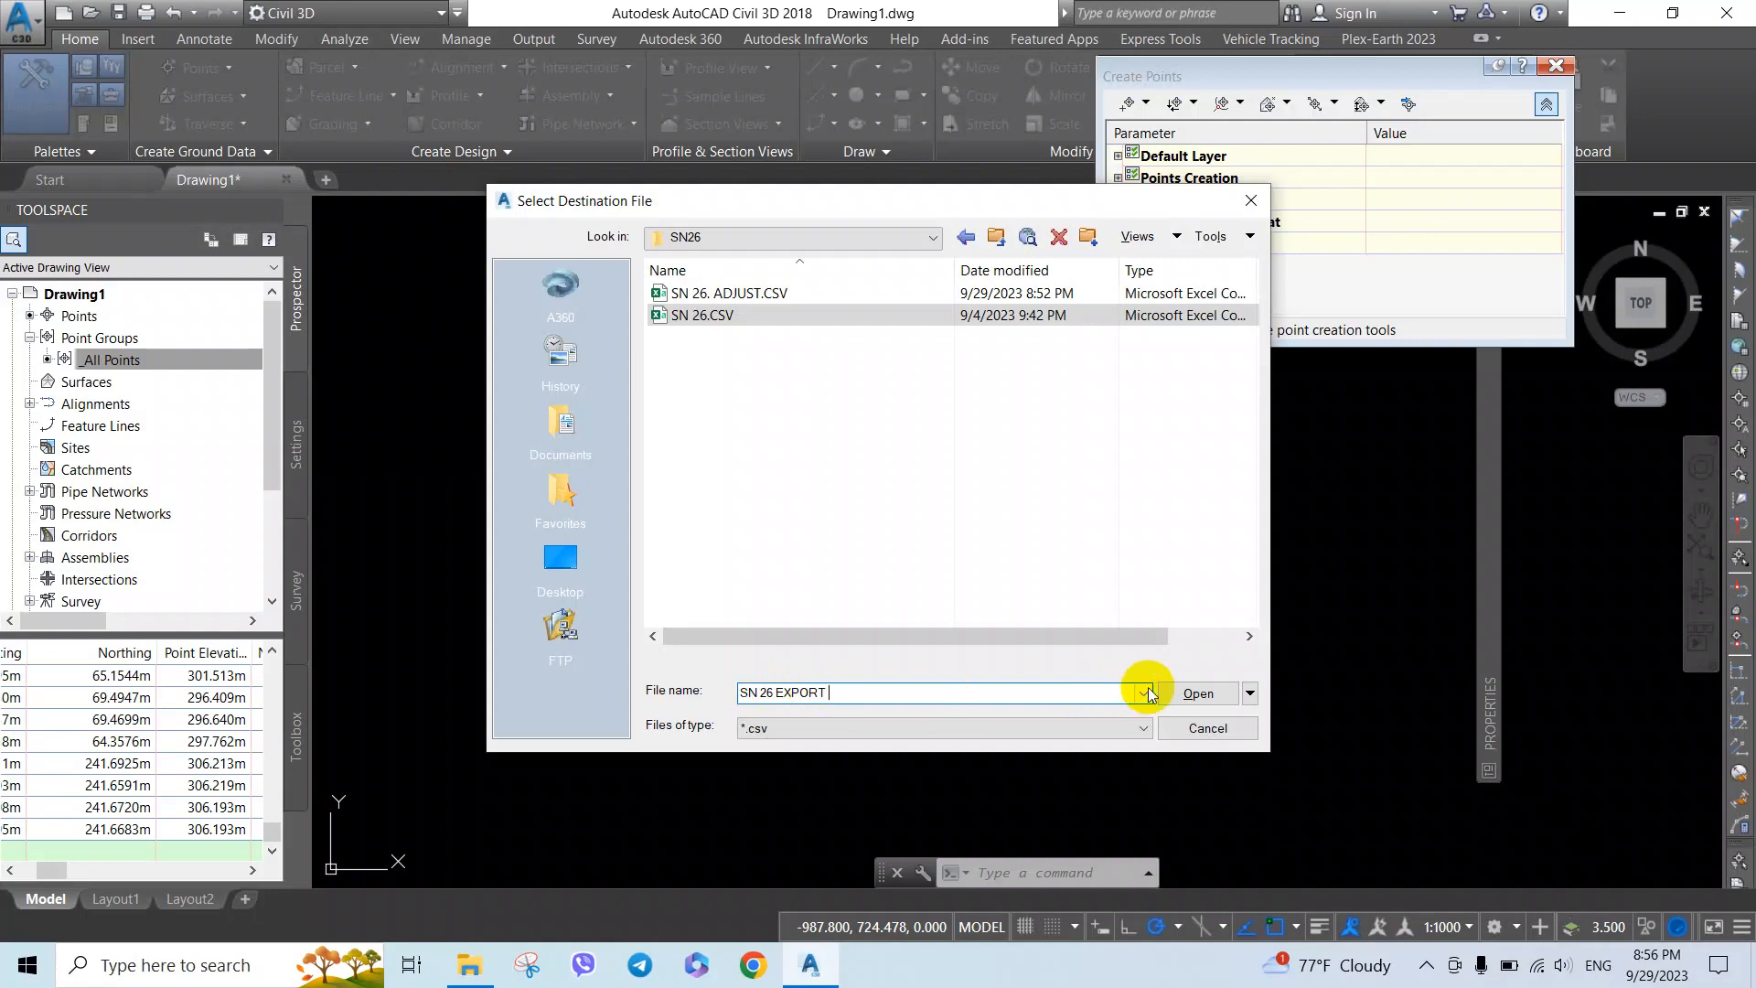
click(1203, 693)
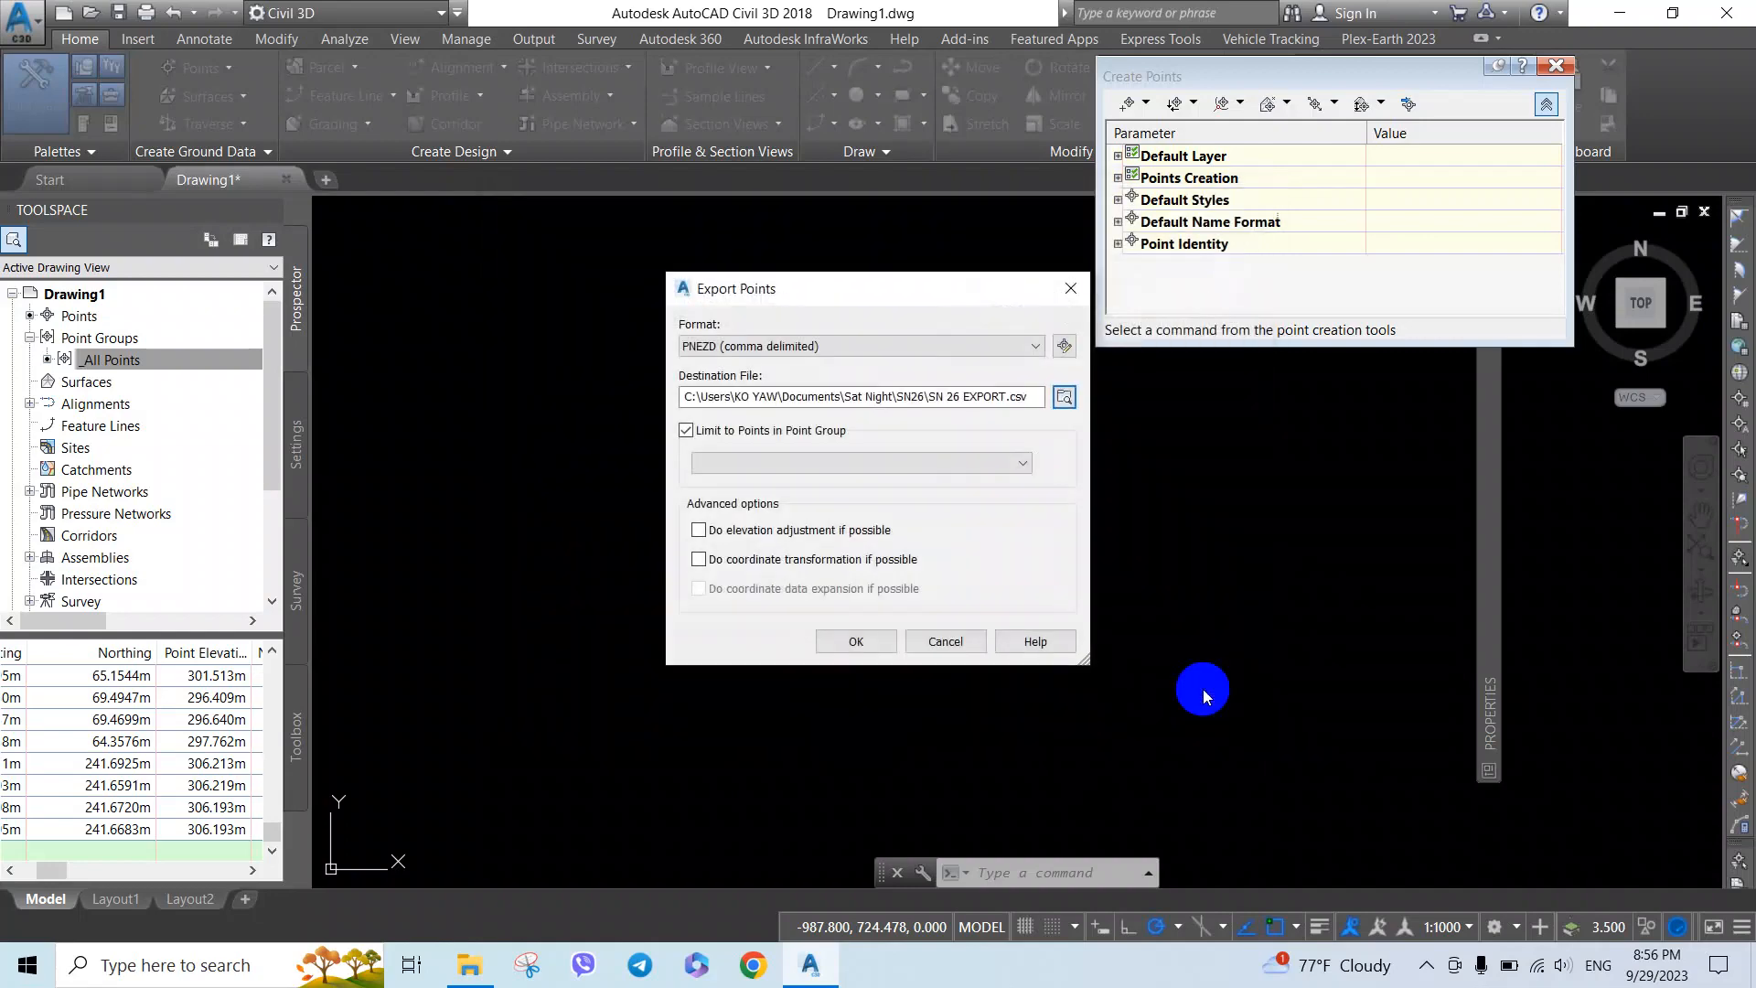
click(858, 642)
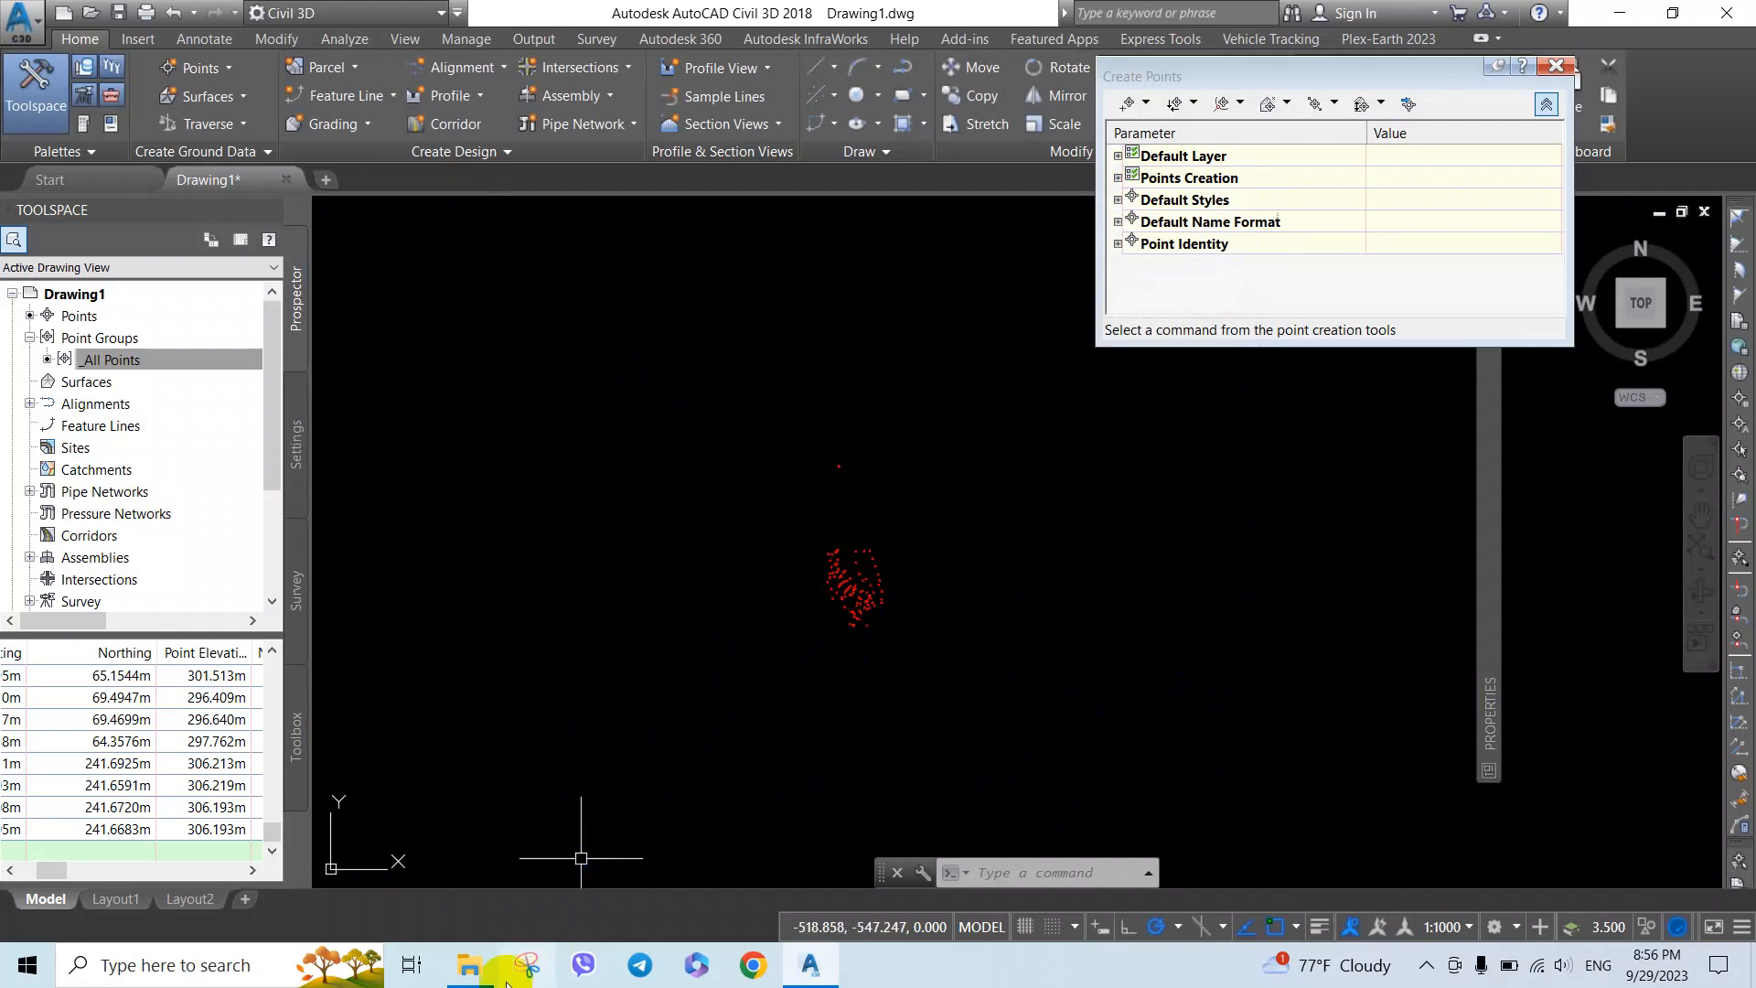
Step: Switch to File Explorer and open SN 26 EXPORT.csv and SN 26. ADJUST.CSV from the SN26 folder in Excel
click(471, 966)
click(483, 261)
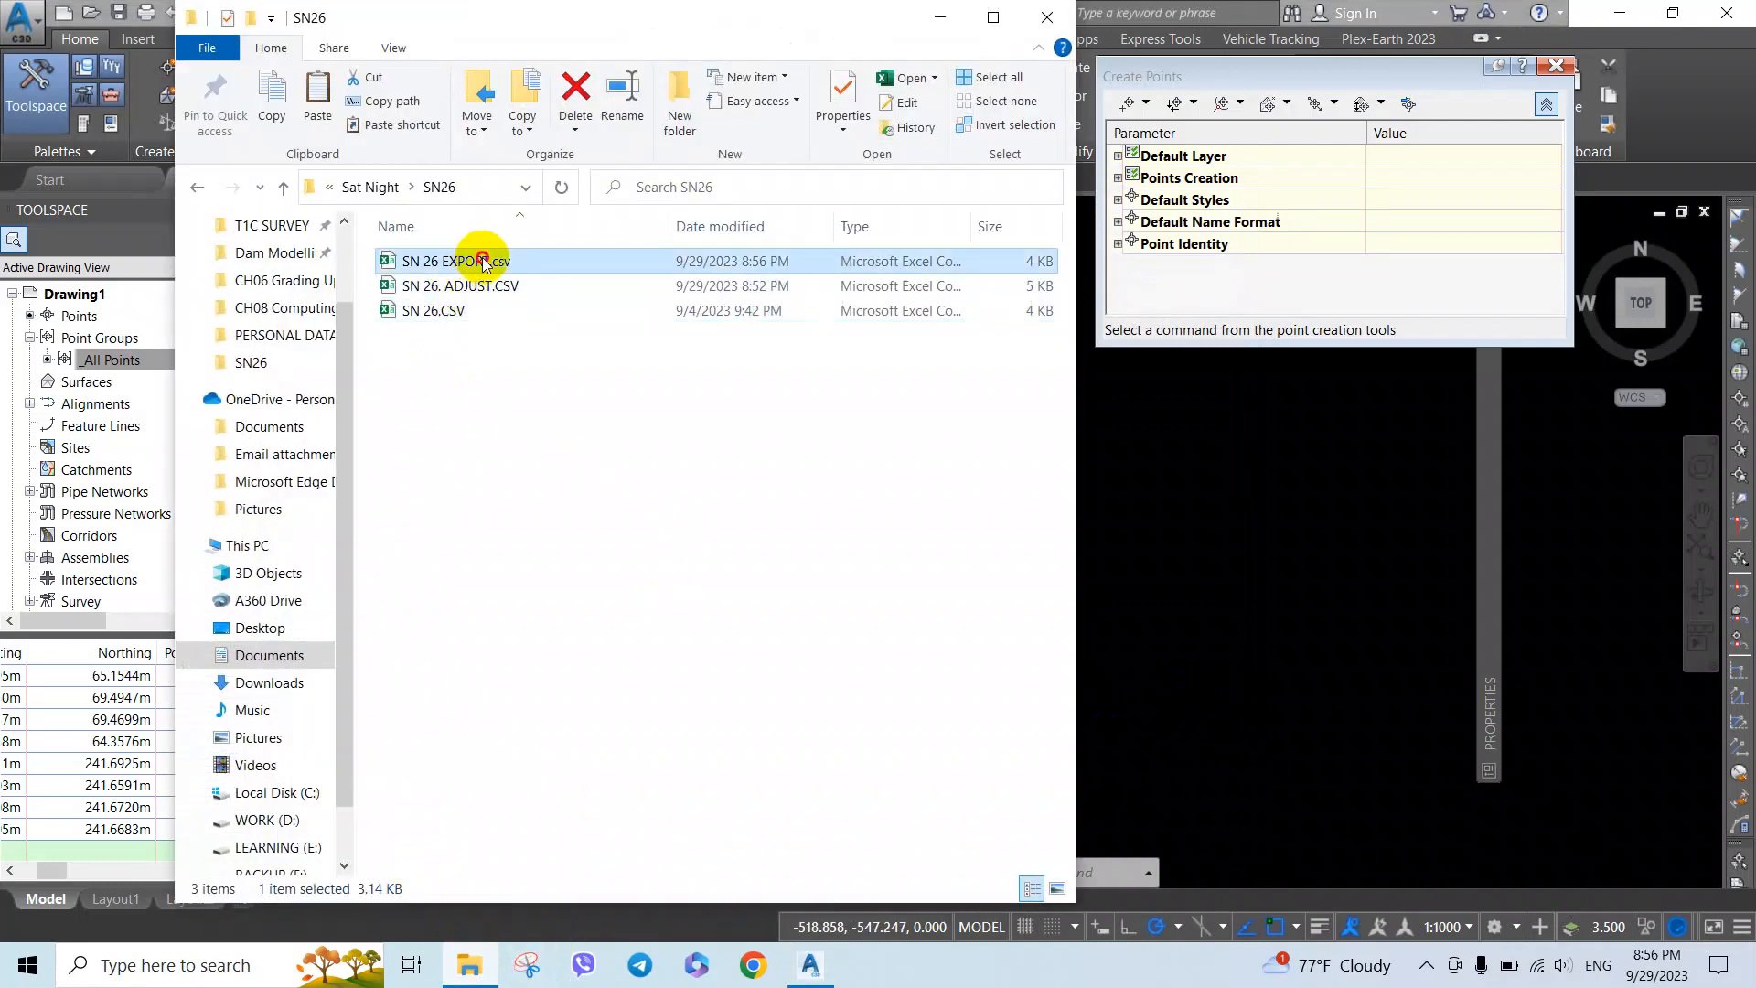
double_click(483, 262)
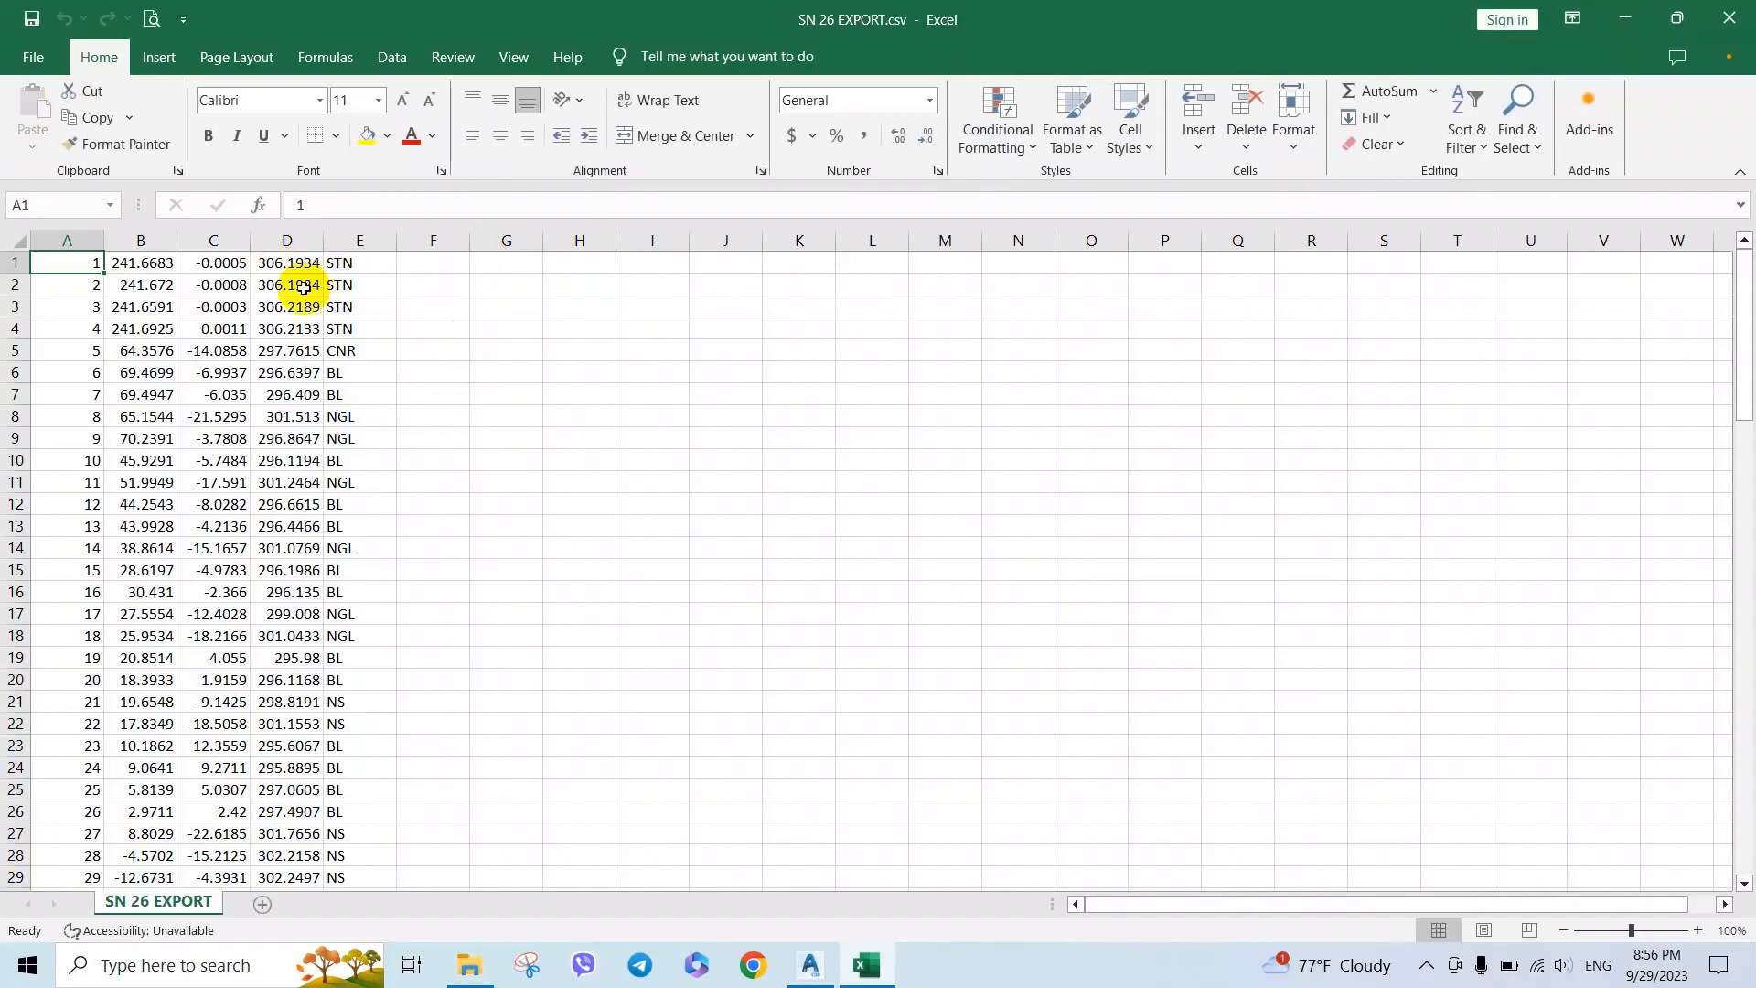
scroll(394, 519, down, 18)
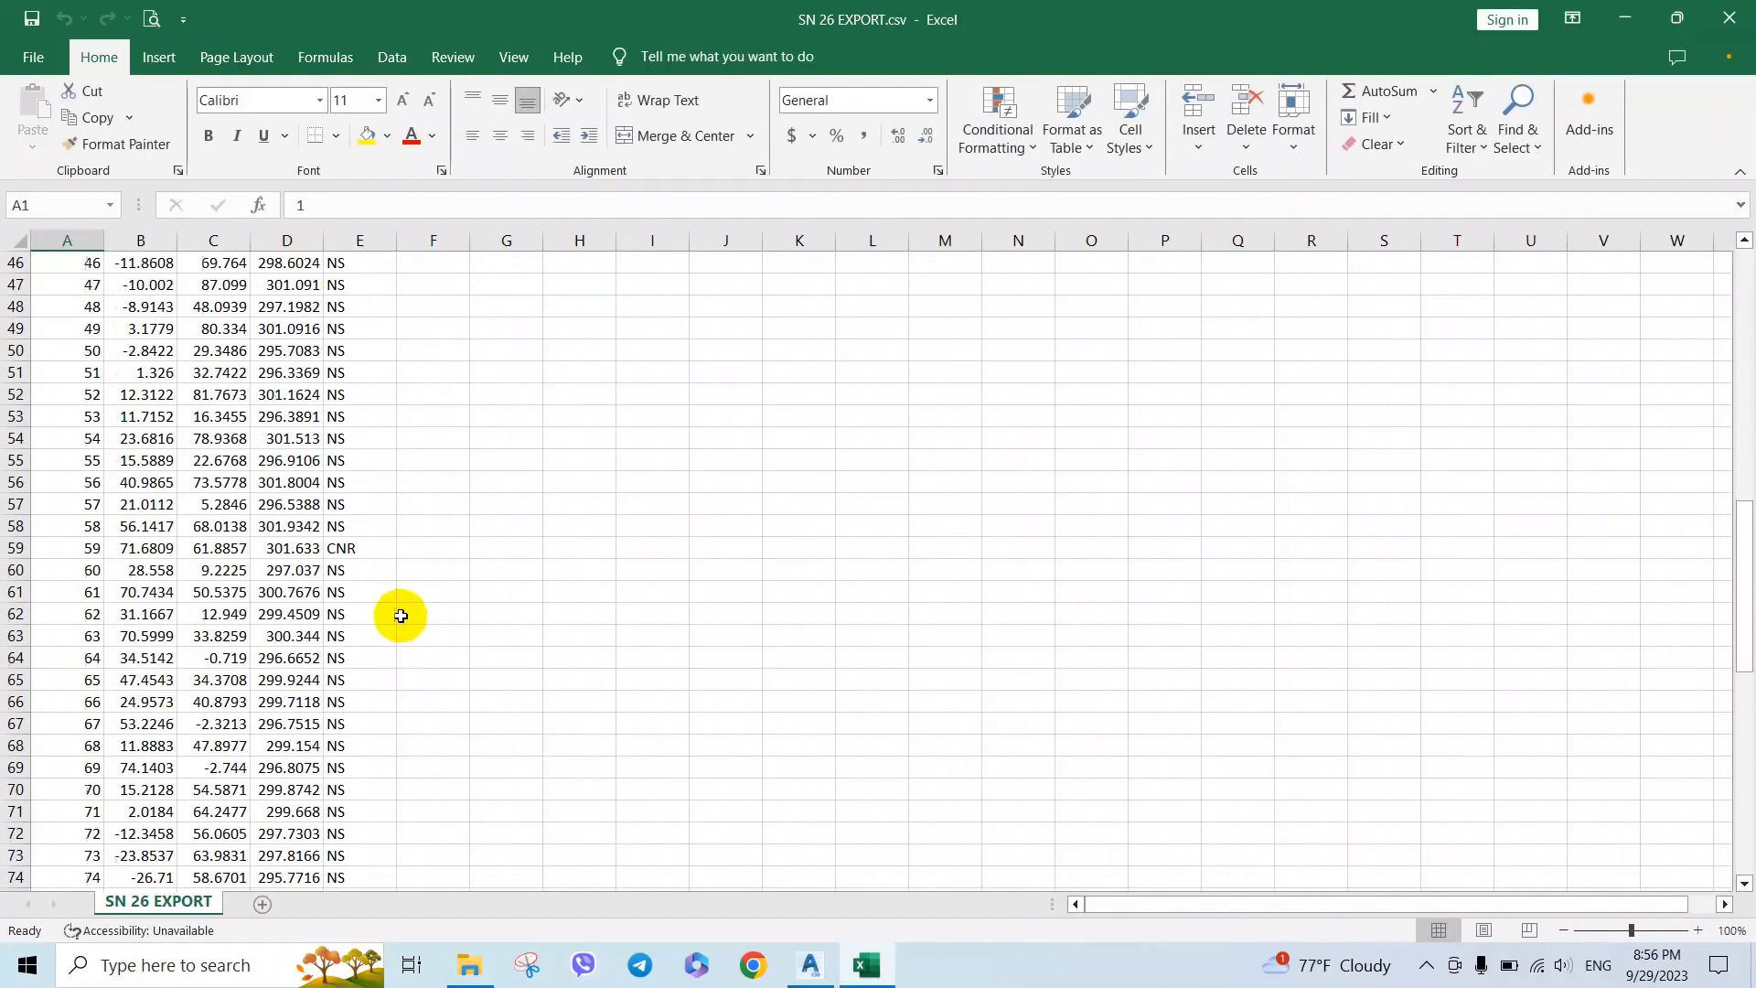
click(1615, 23)
click(467, 287)
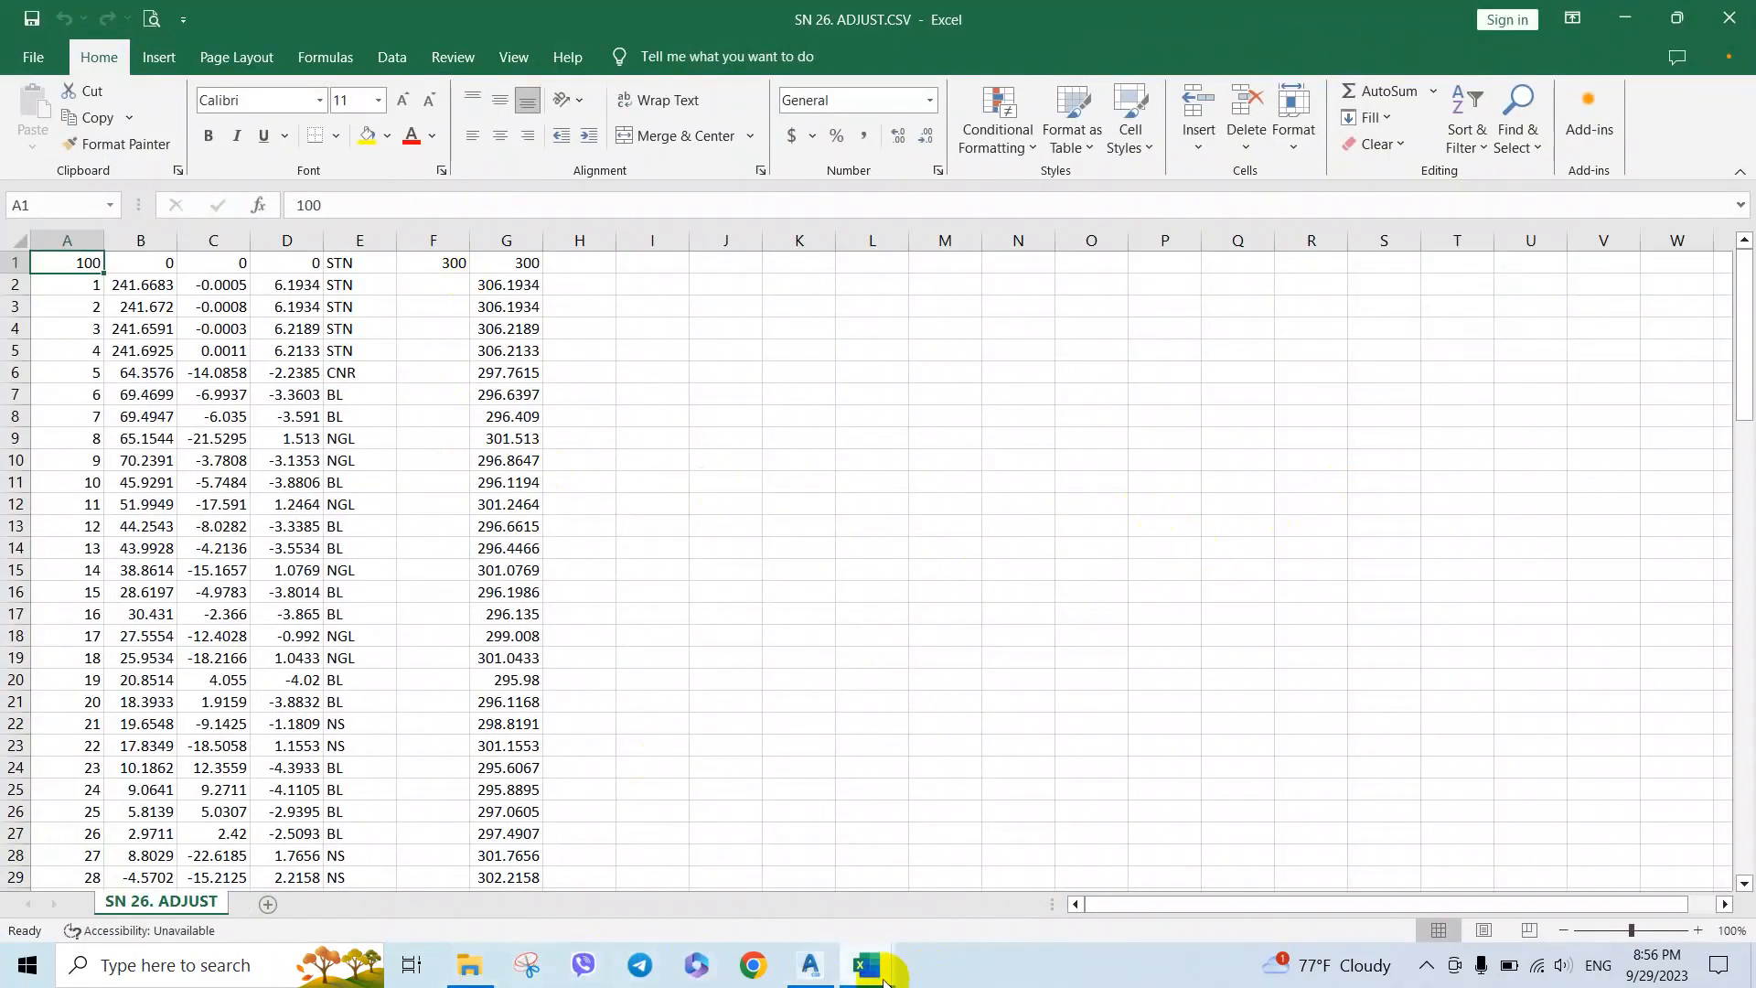
Step: Review the point numbers and elevations in SN 26 EXPORT.csv from the first row to the last
mouse_move(870, 957)
click(745, 870)
scroll(425, 716, up, 6)
scroll(425, 716, up, 12)
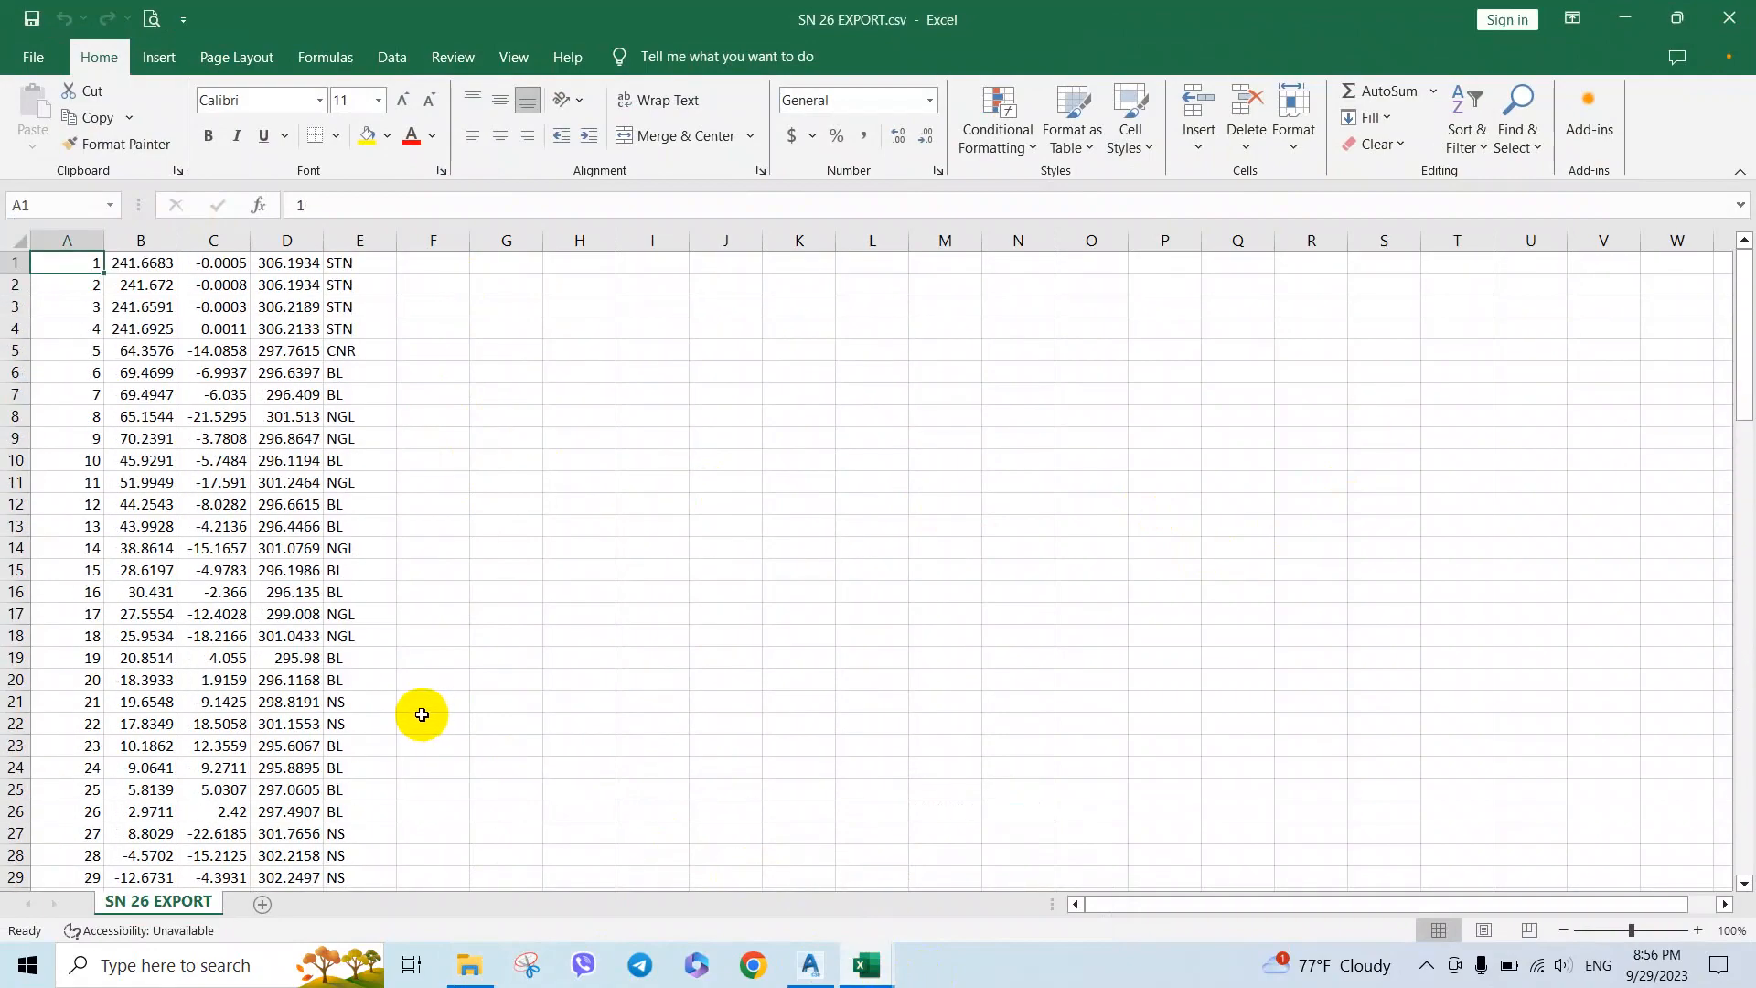
scroll(453, 520, down, 20)
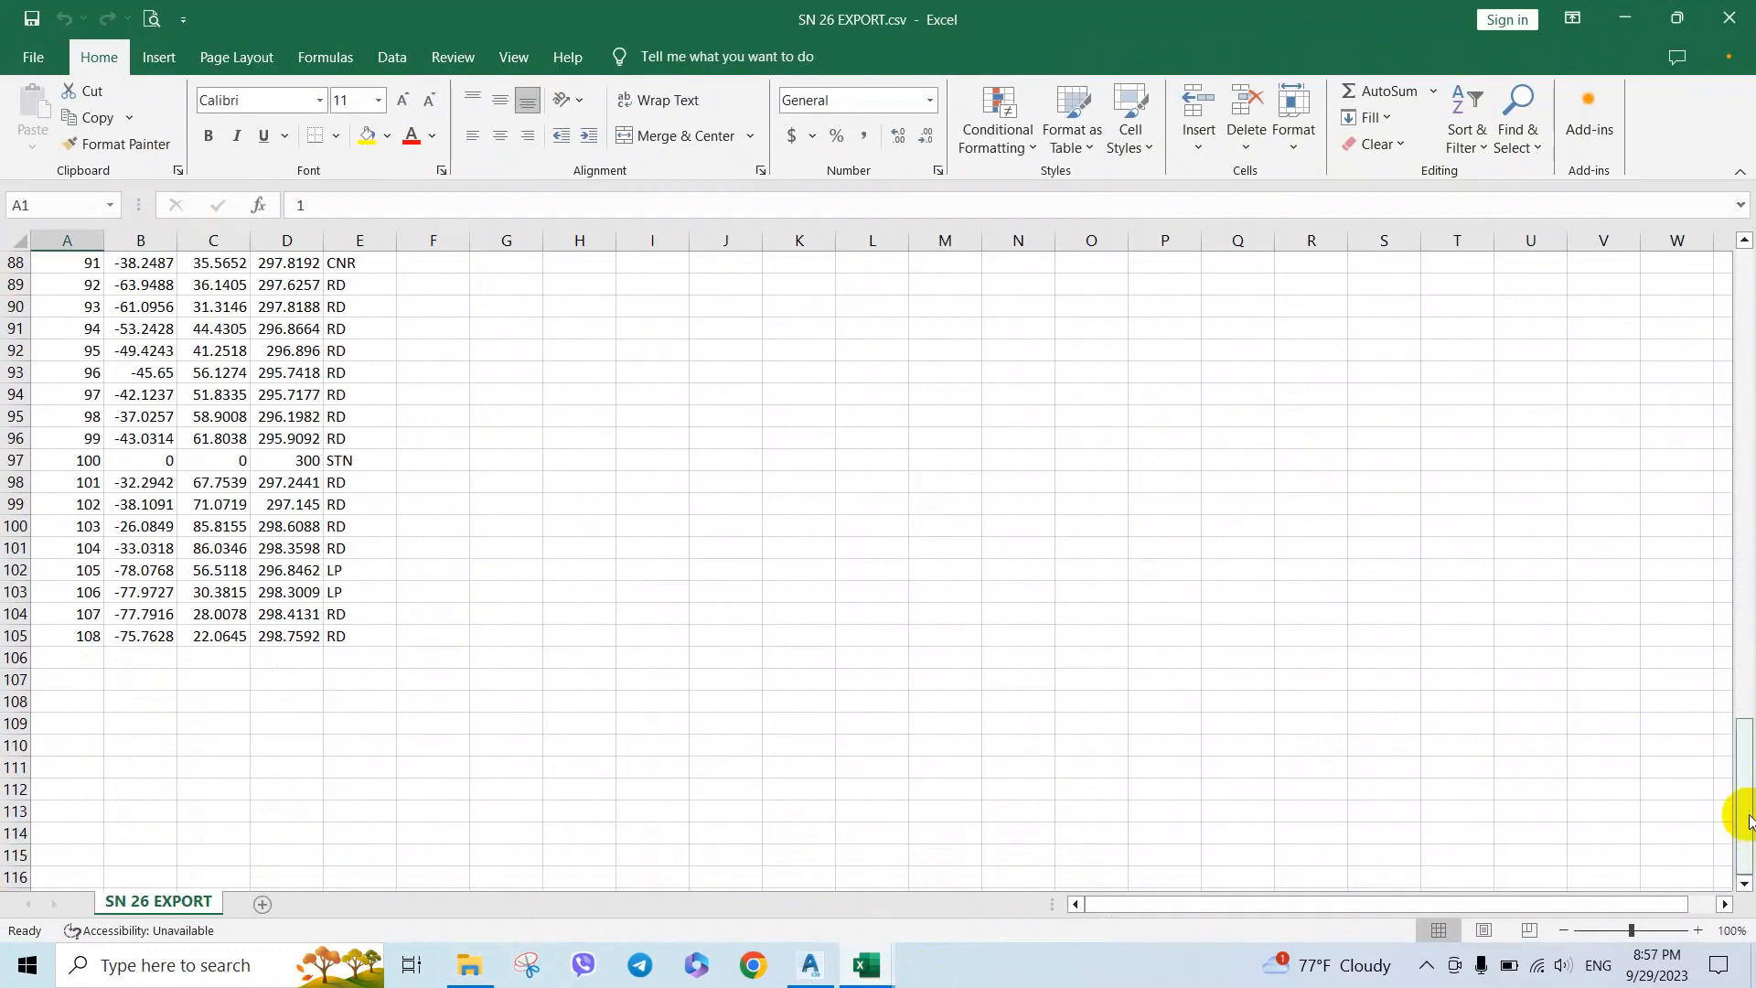
drag(1747, 820, 1737, 300)
click(627, 437)
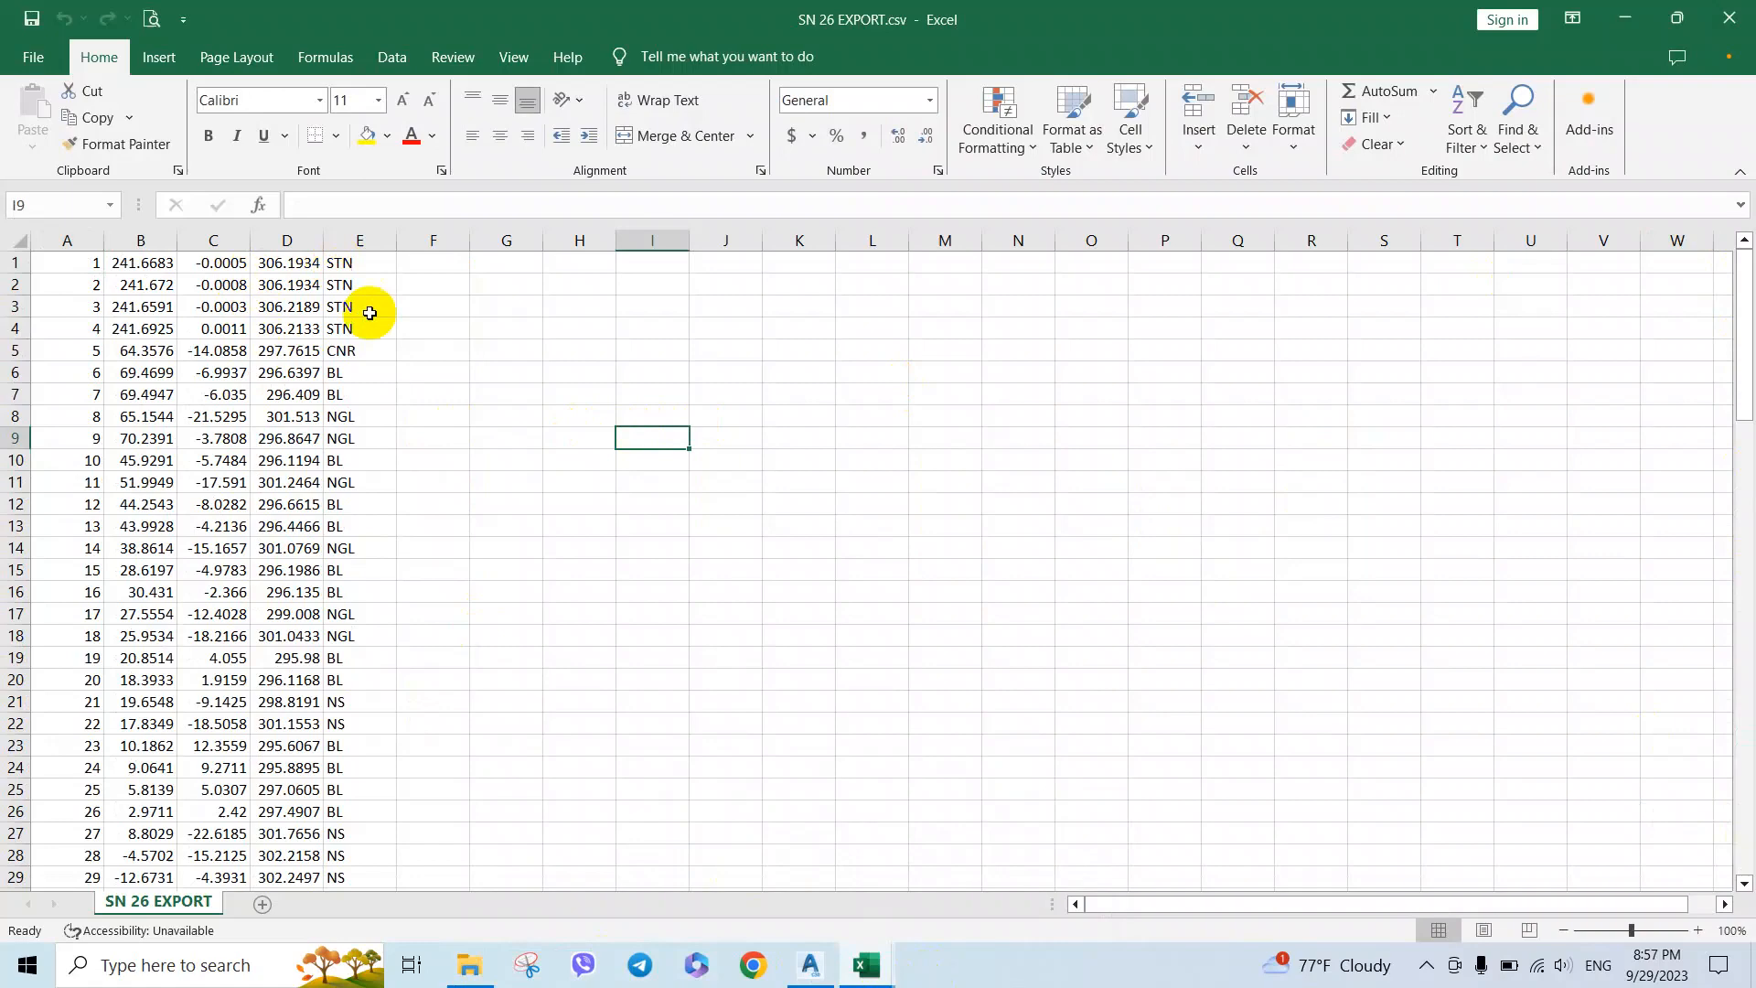
scroll(521, 570, down, 20)
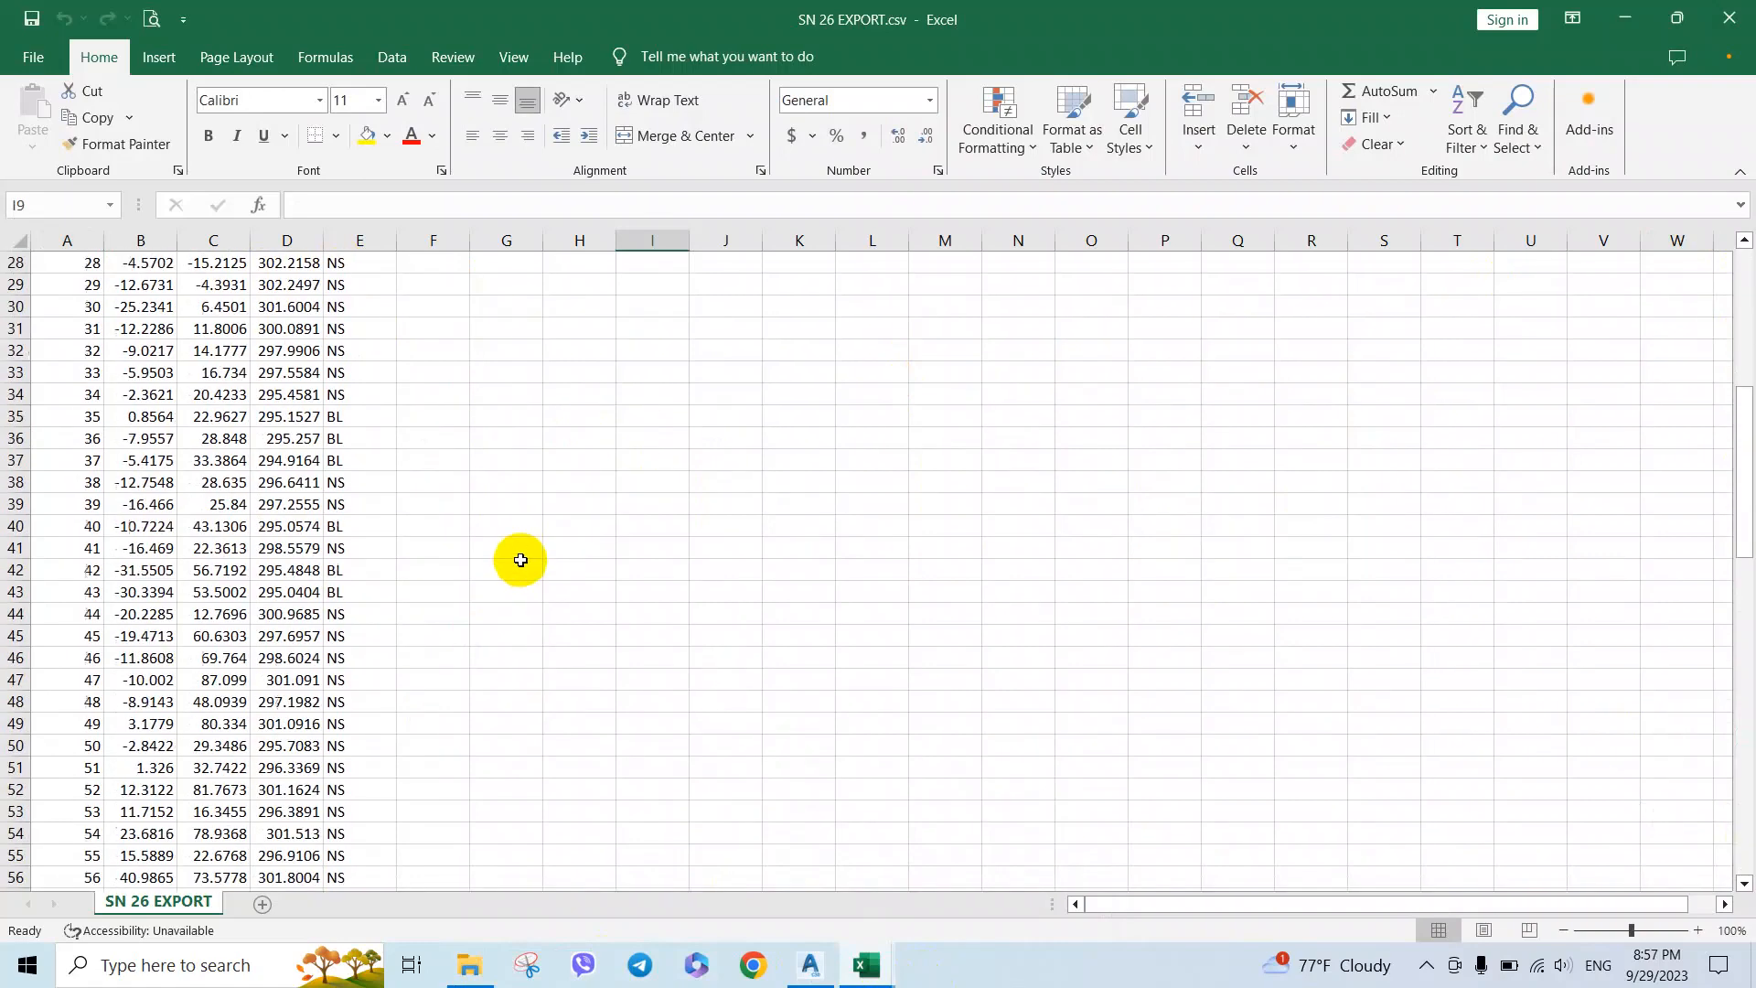
scroll(521, 570, down, 3)
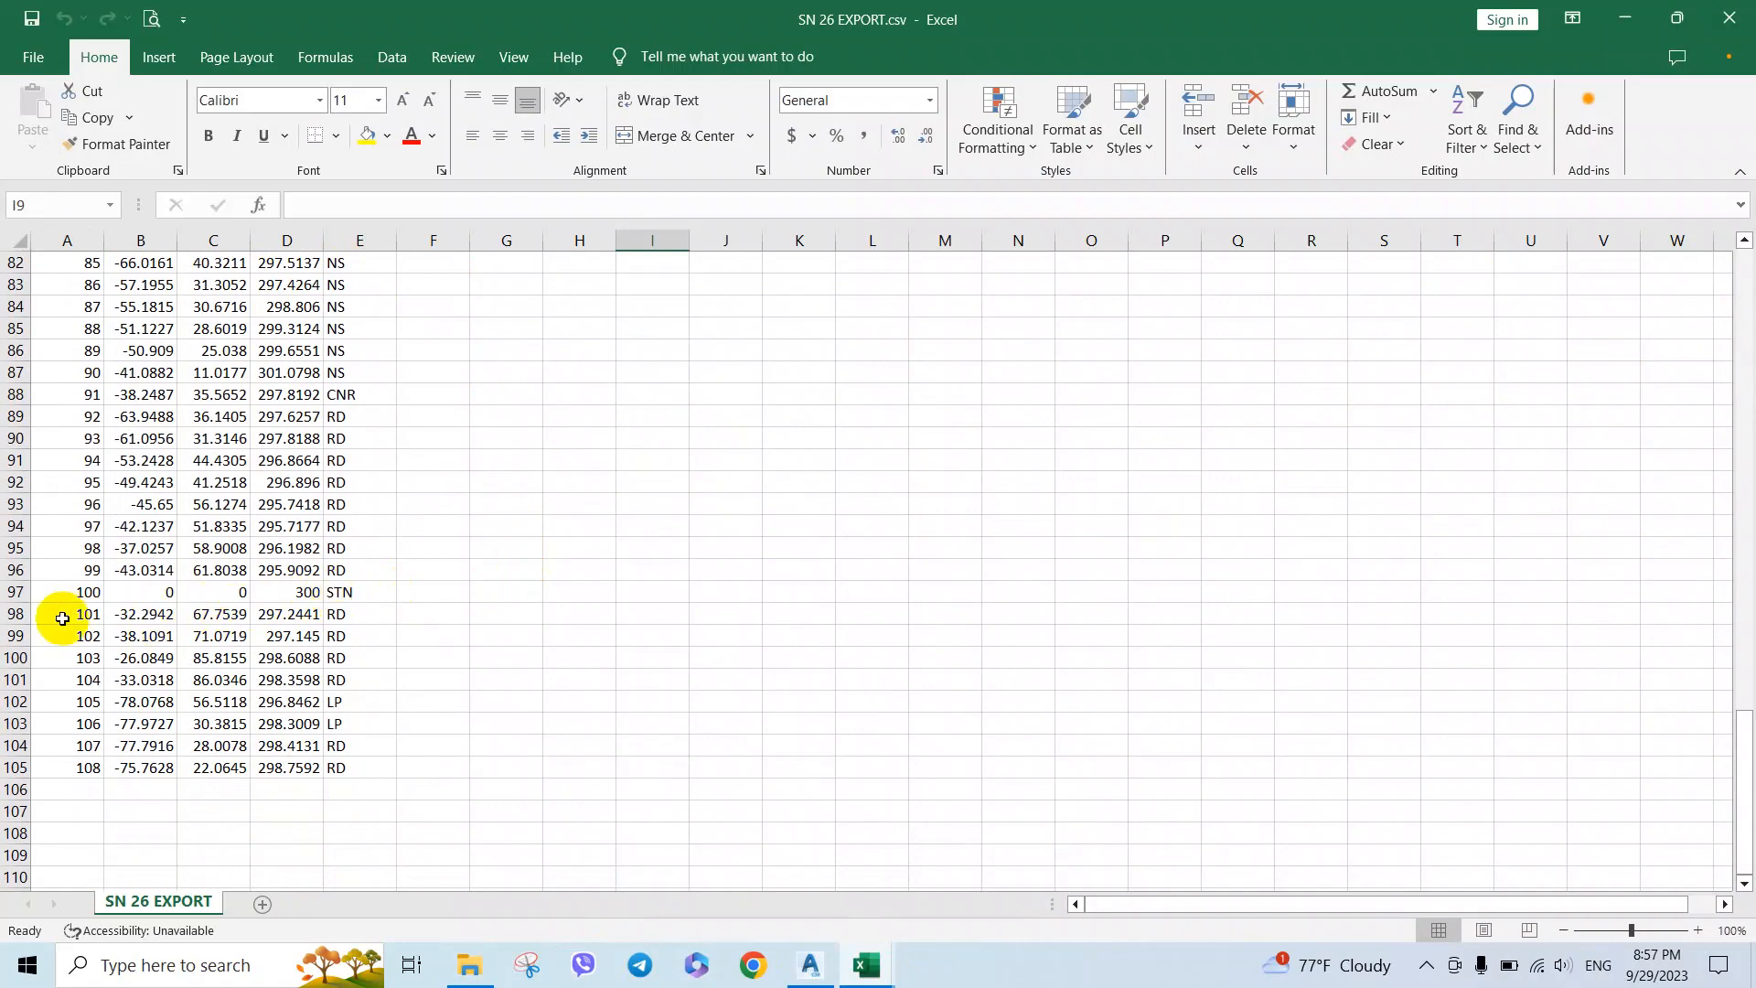
scroll(64, 598, up, 20)
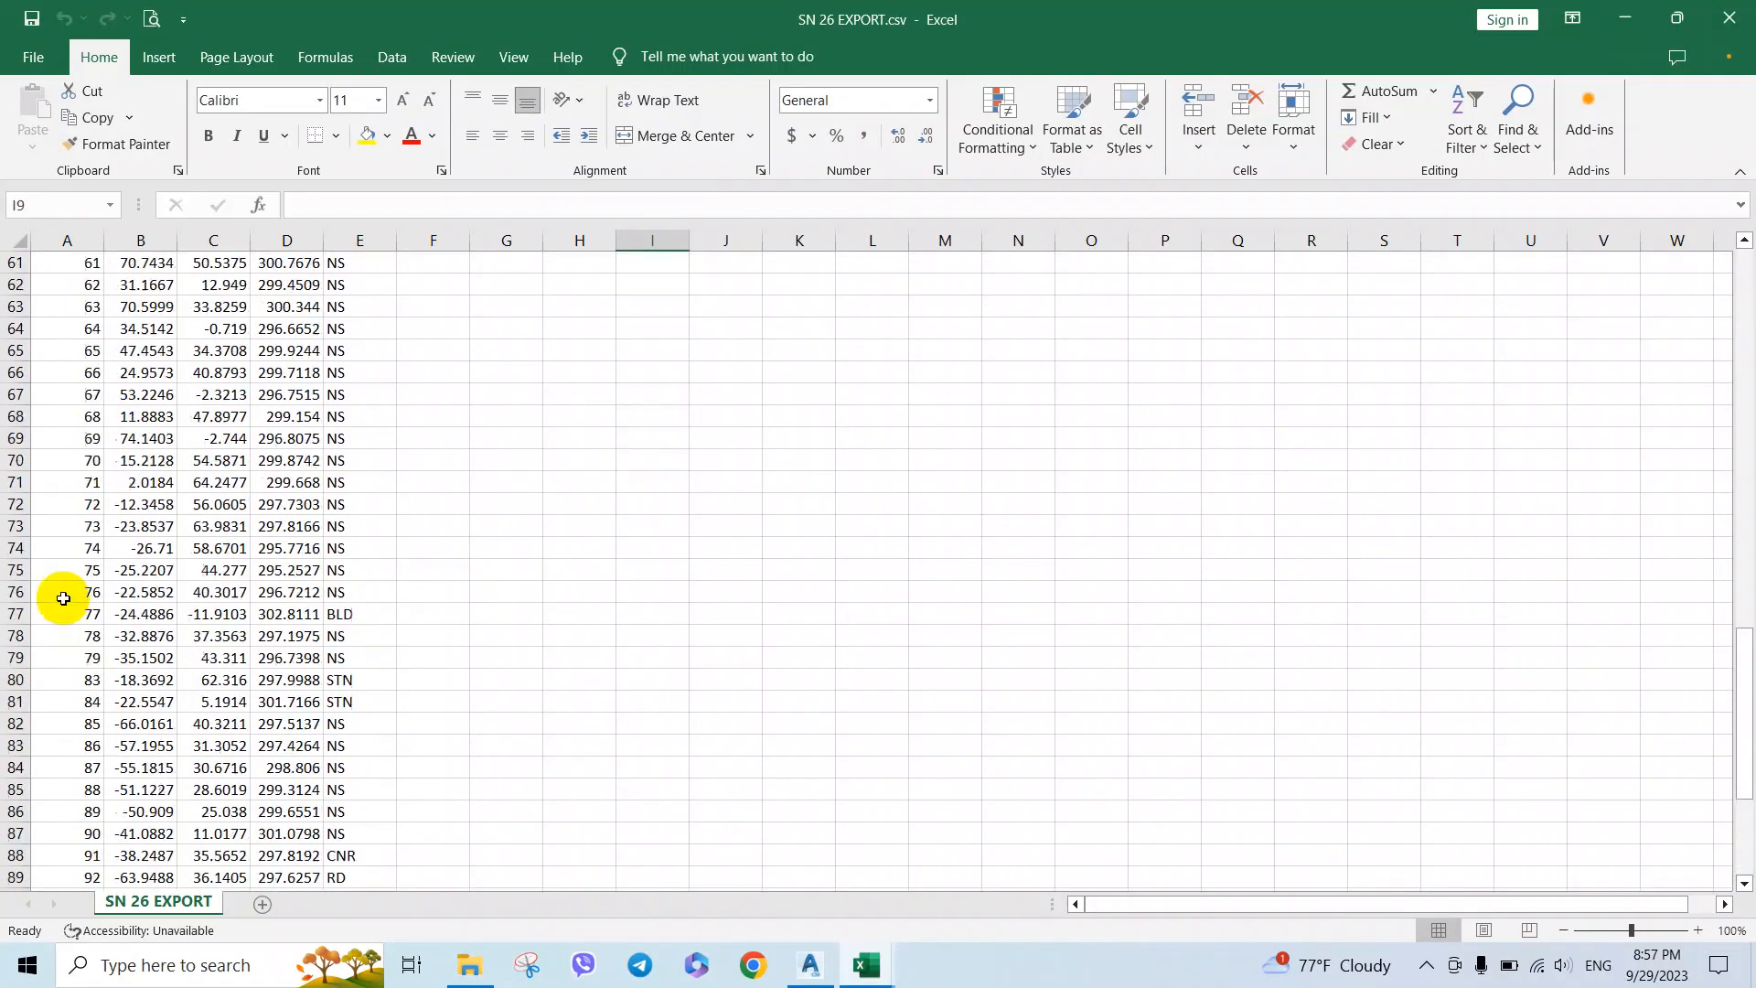
scroll(63, 598, up, 3)
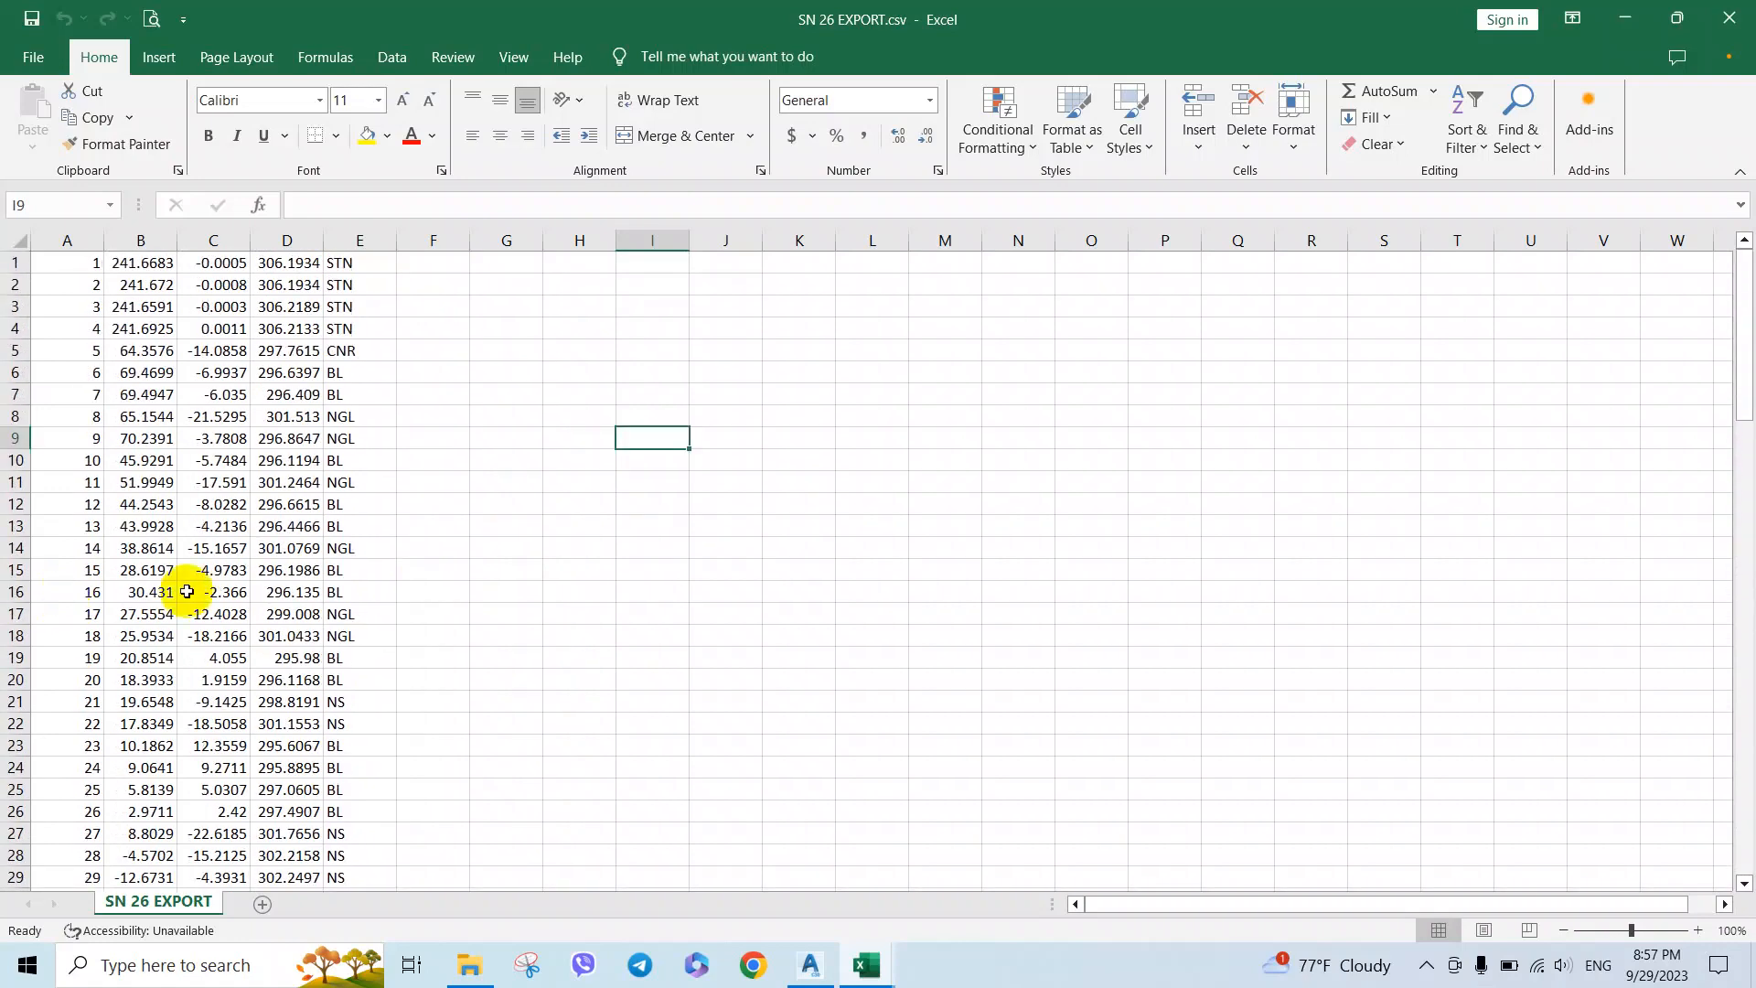
Step: Sort columns A to G of SN 26. ADJUST.CSV by point number from smallest to largest, and dismiss the licence notice
mouse_move(867, 962)
click(997, 851)
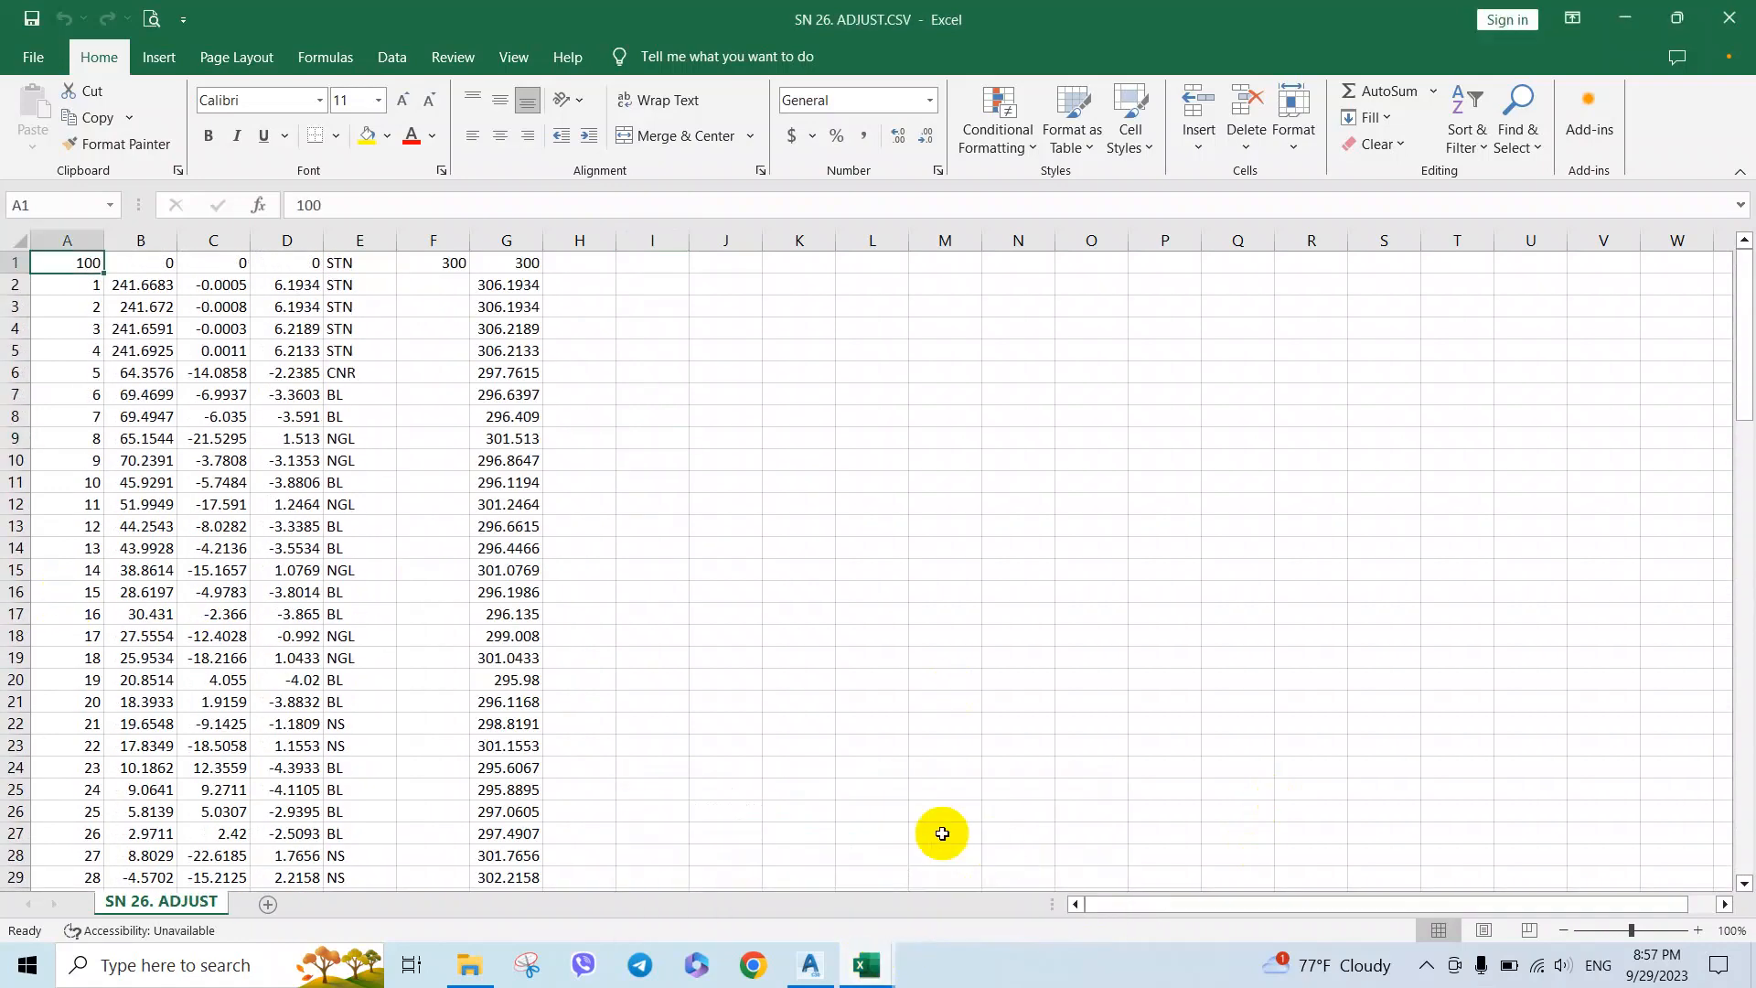
drag(80, 283, 509, 274)
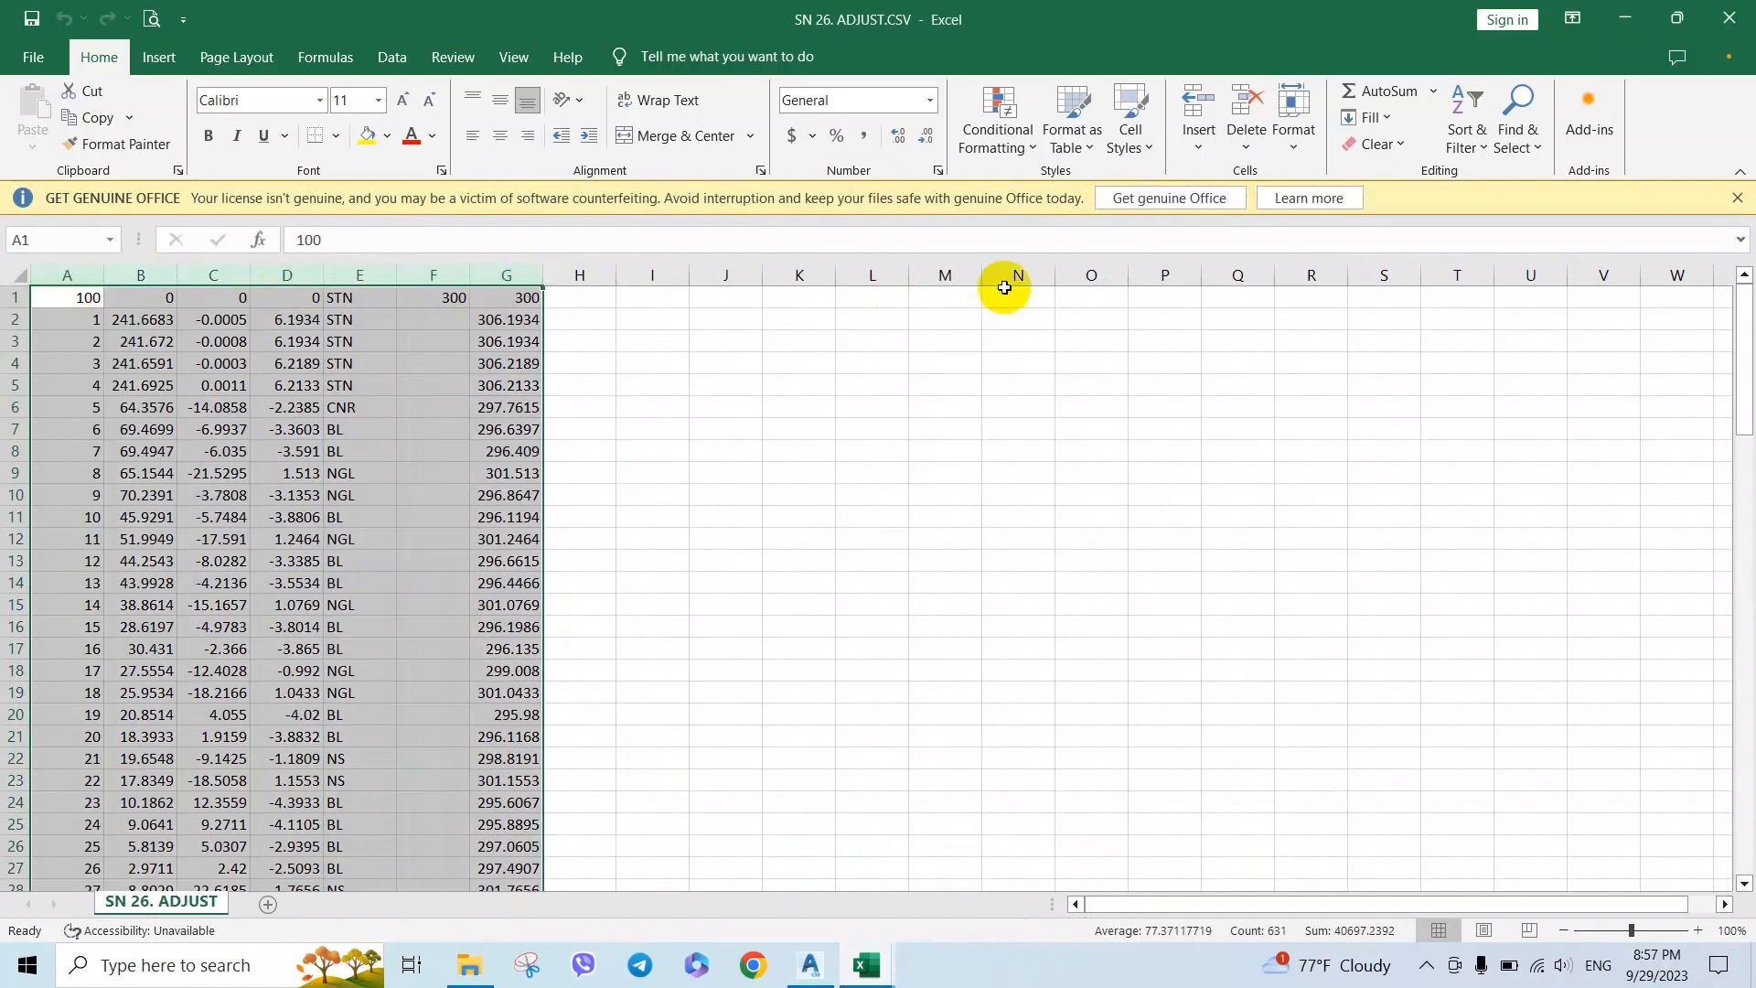
click(1482, 147)
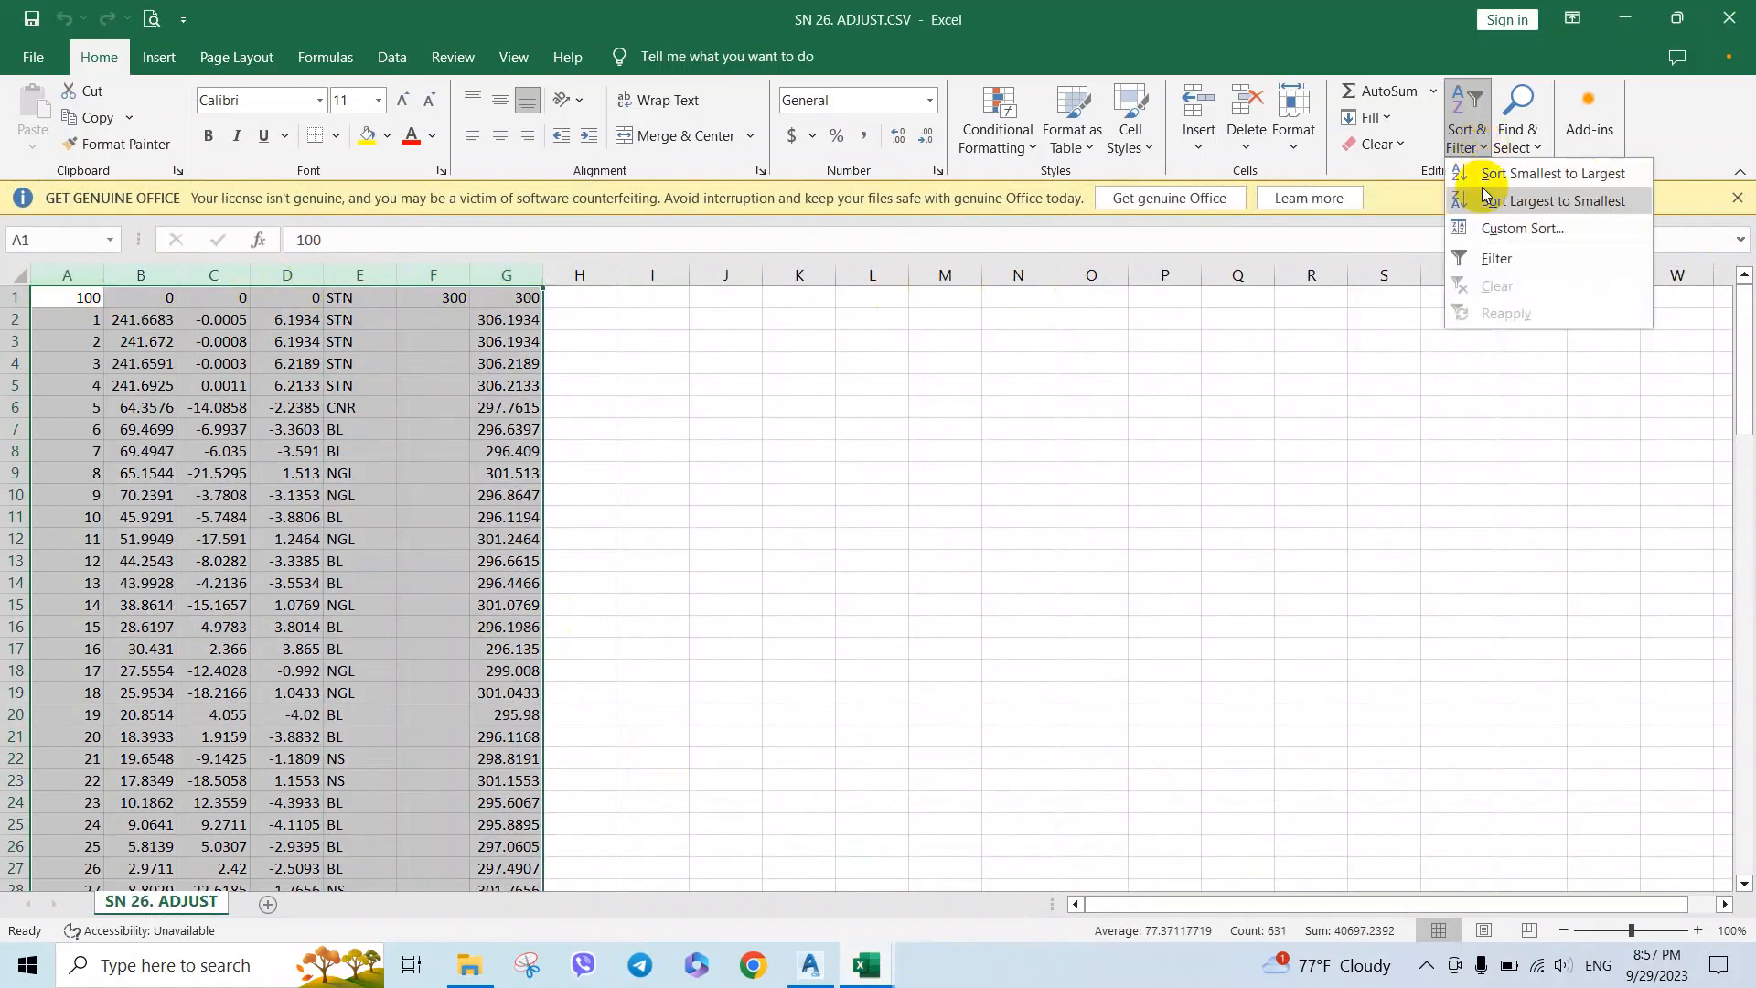
click(1607, 178)
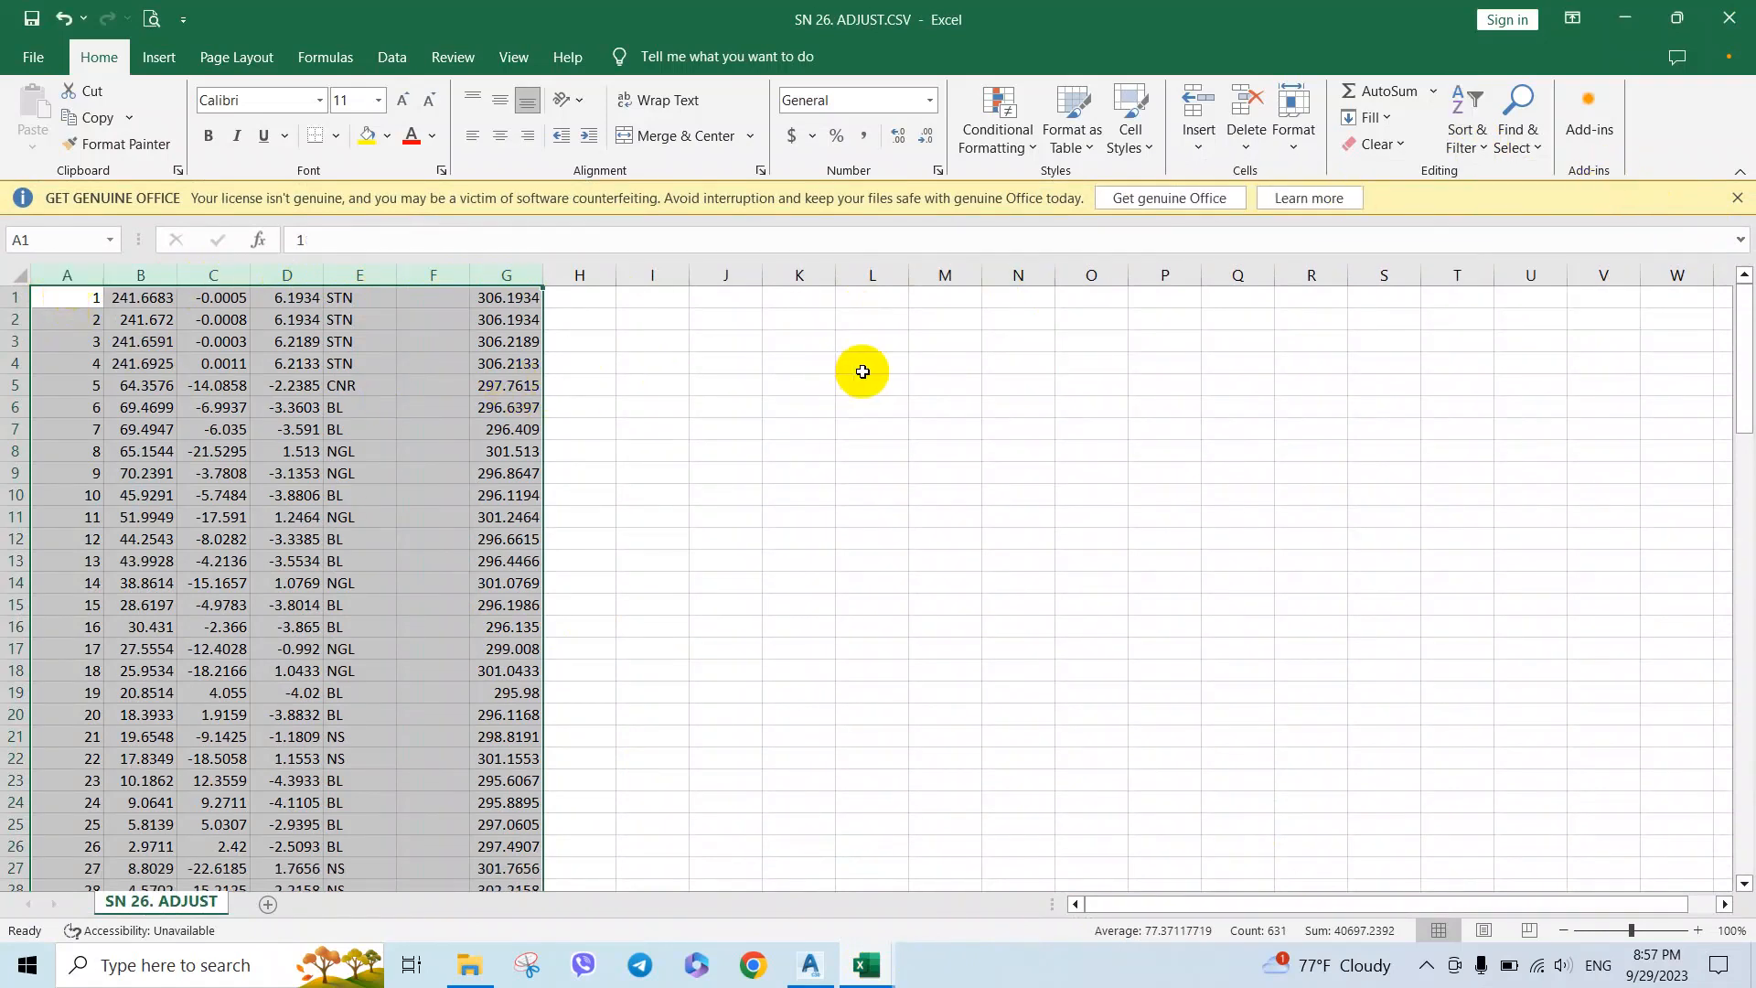
click(1737, 199)
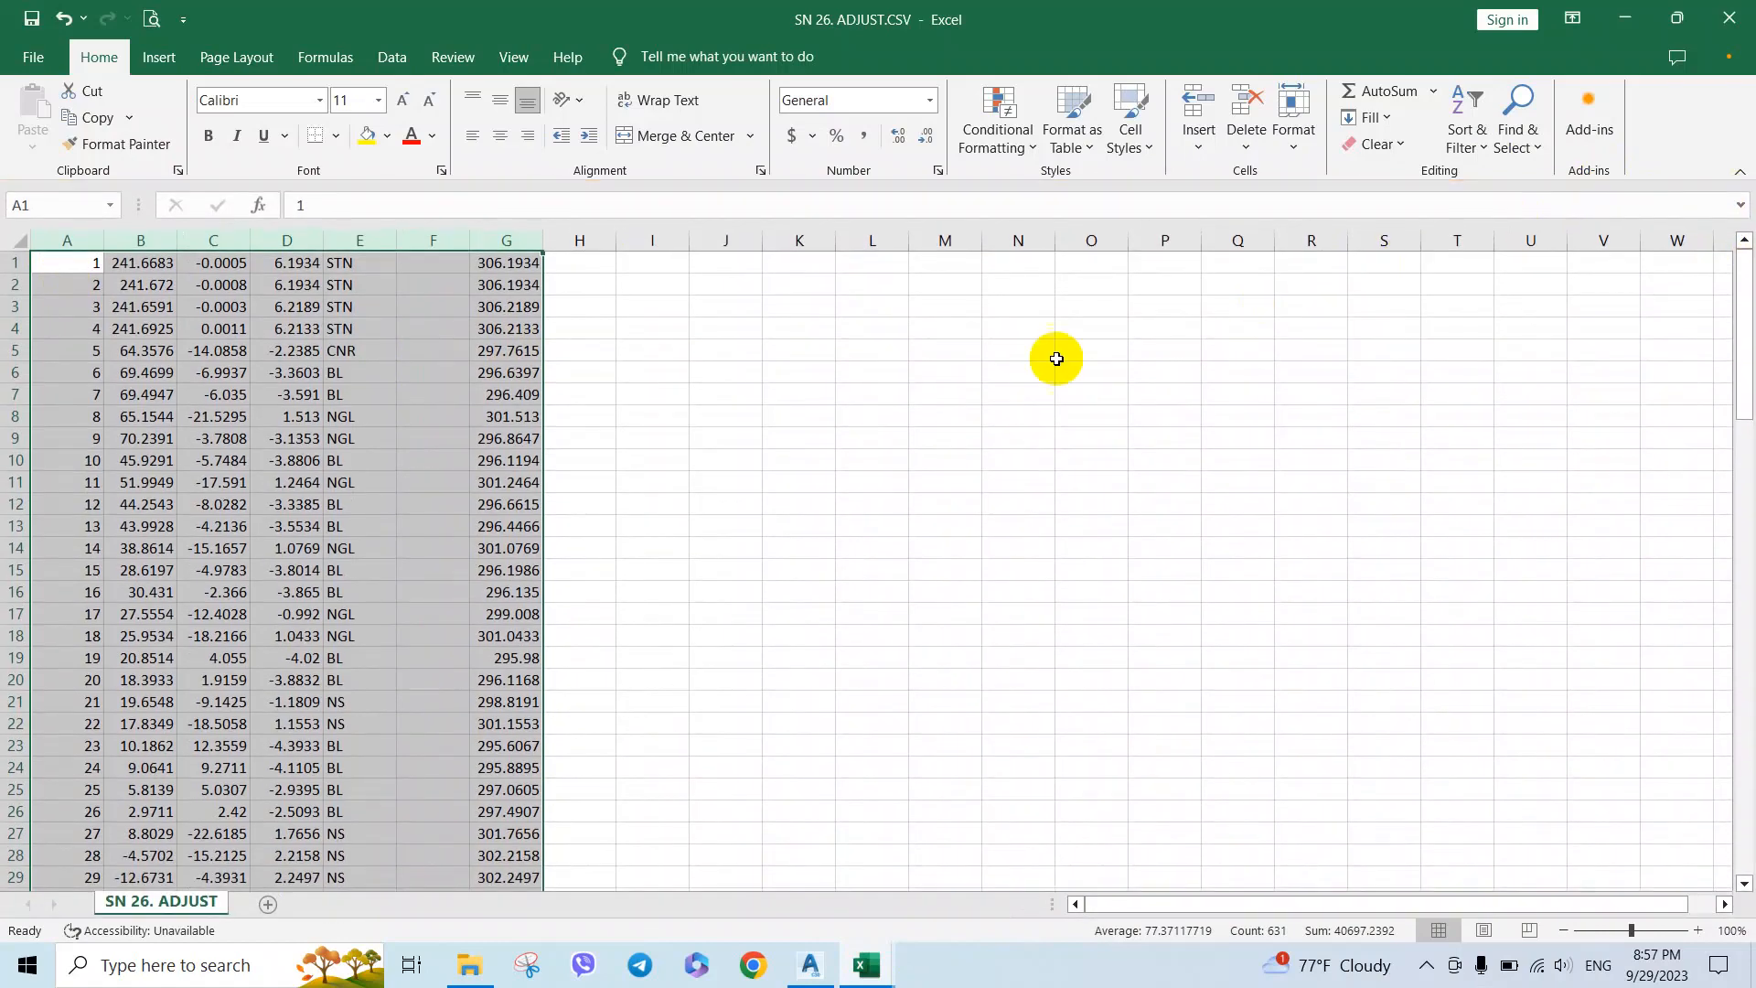
Step: Examine the sorted rows of SN 26. ADJUST.CSV through to the last point, including station point 100
click(771, 392)
drag(63, 269, 536, 831)
click(799, 789)
scroll(174, 512, up, 16)
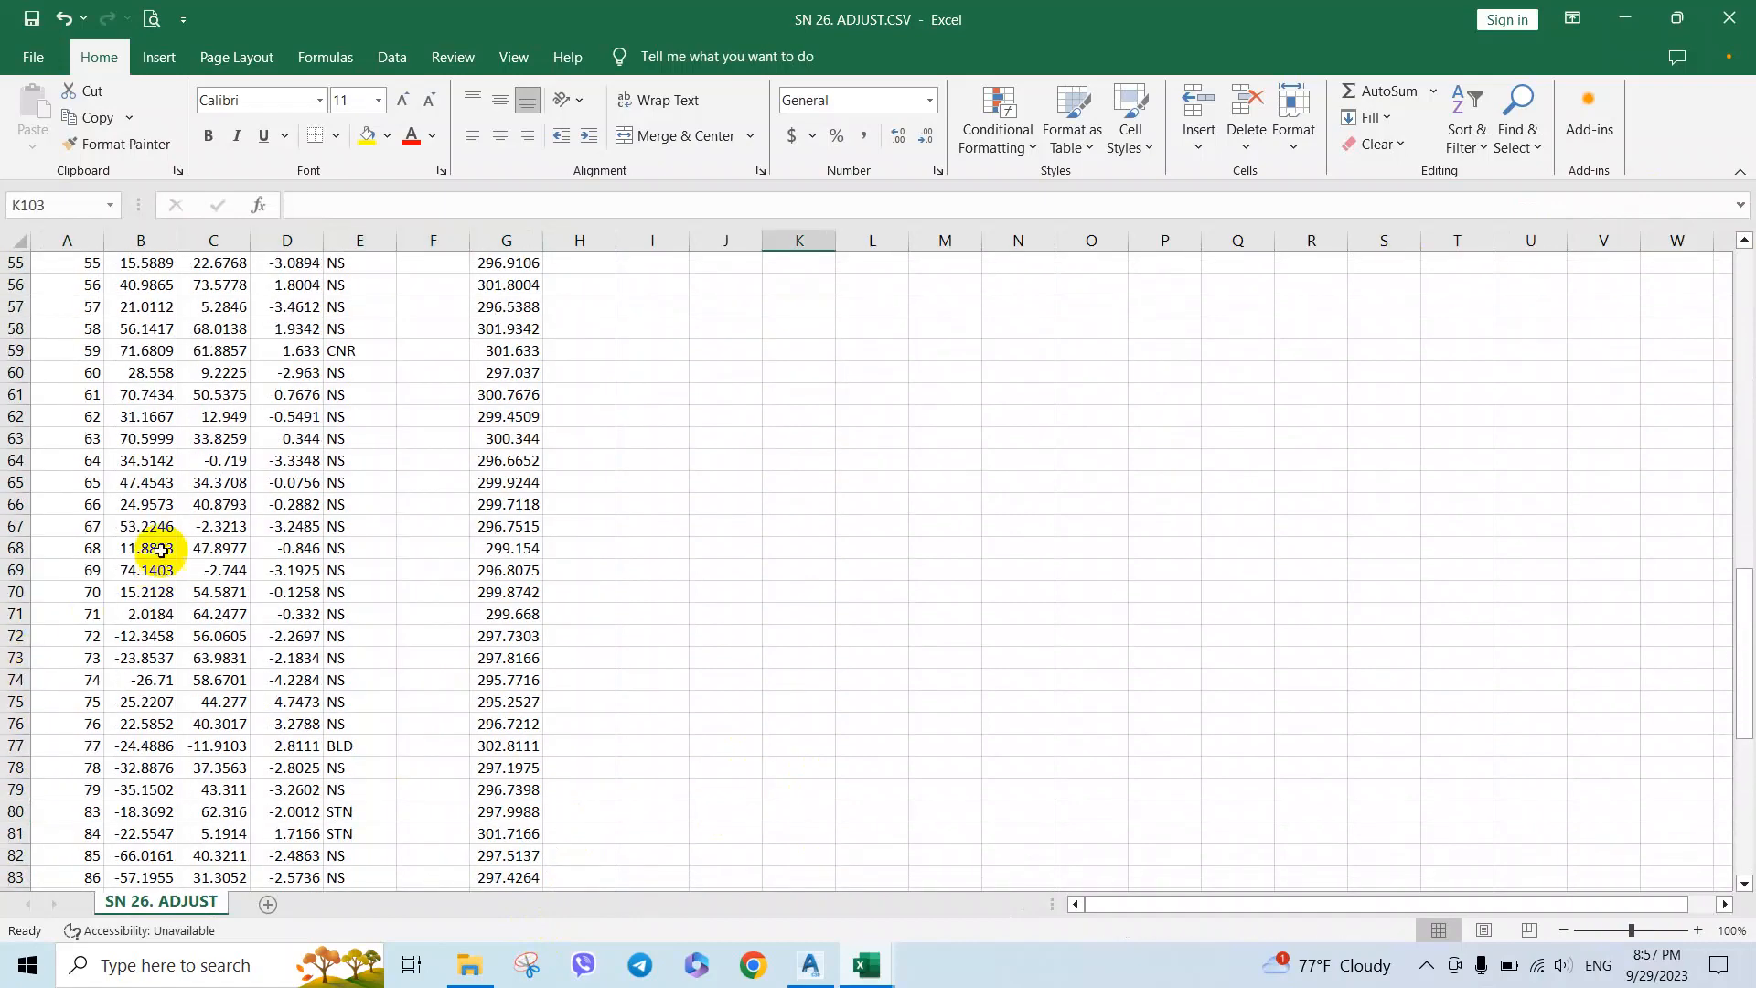
scroll(159, 543, up, 10)
scroll(83, 354, down, 2)
scroll(83, 354, down, 20)
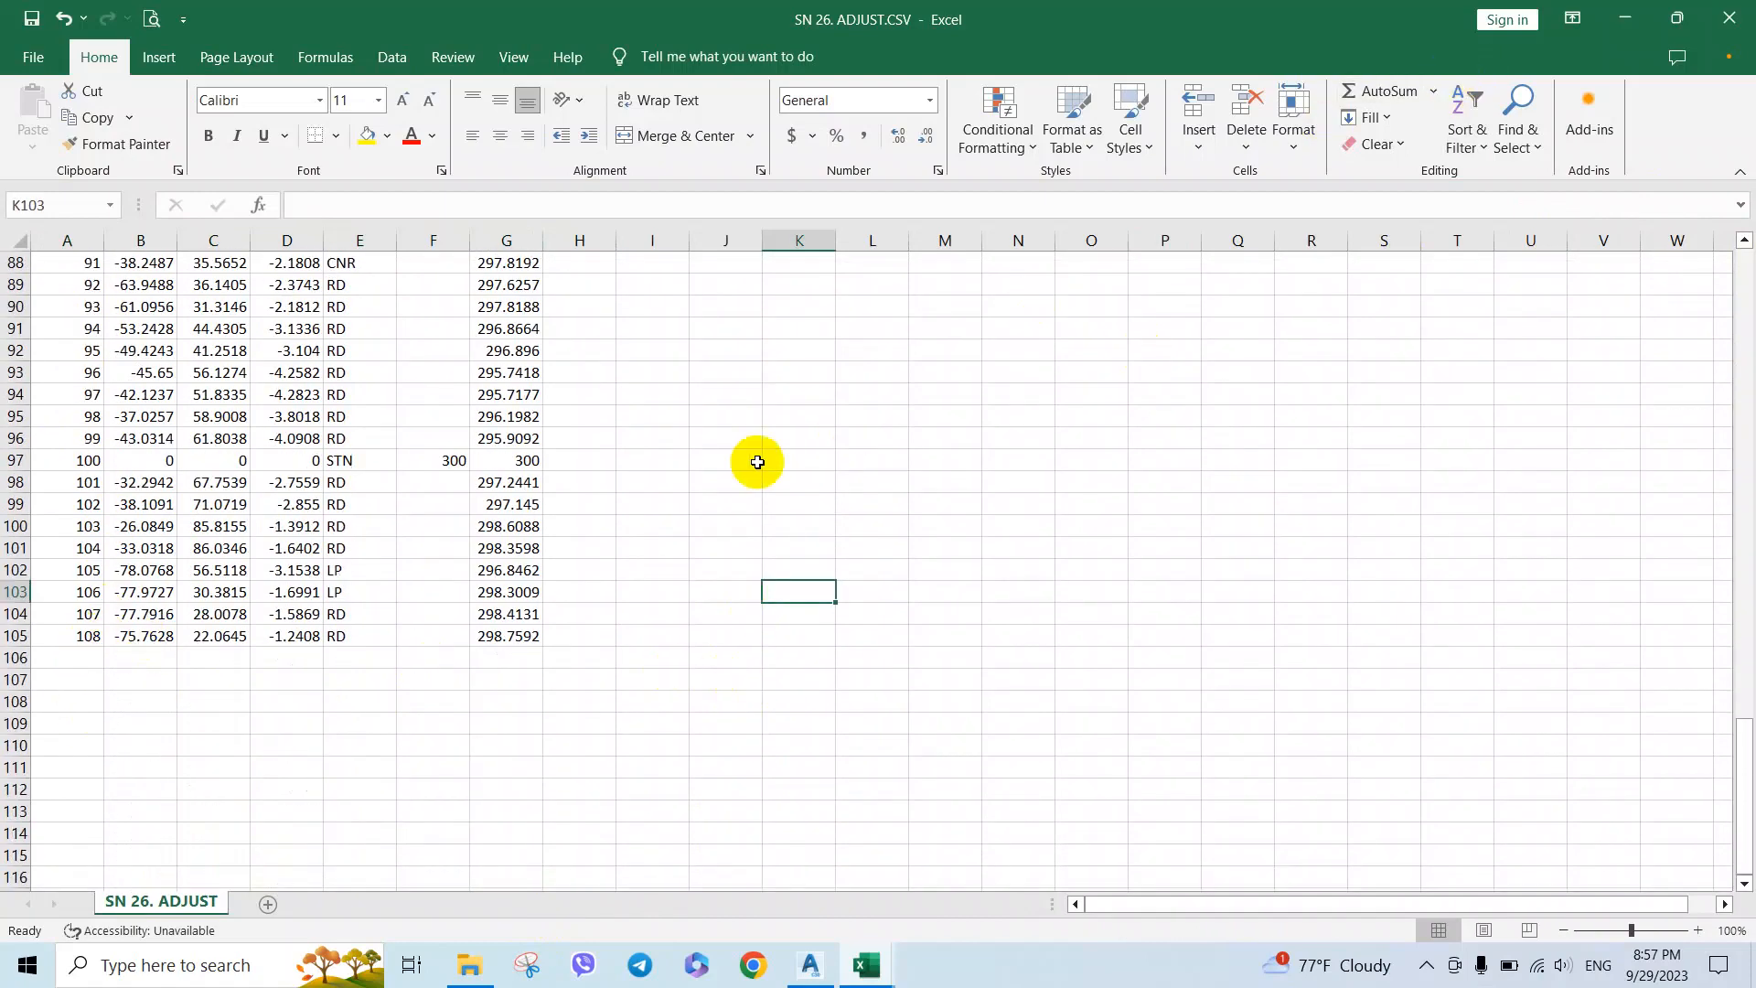
Step: Turn on side-by-side viewing with synchronous scrolling for the two workbooks, keeping the SN 26. ADJUST.CSV window maximized
click(393, 58)
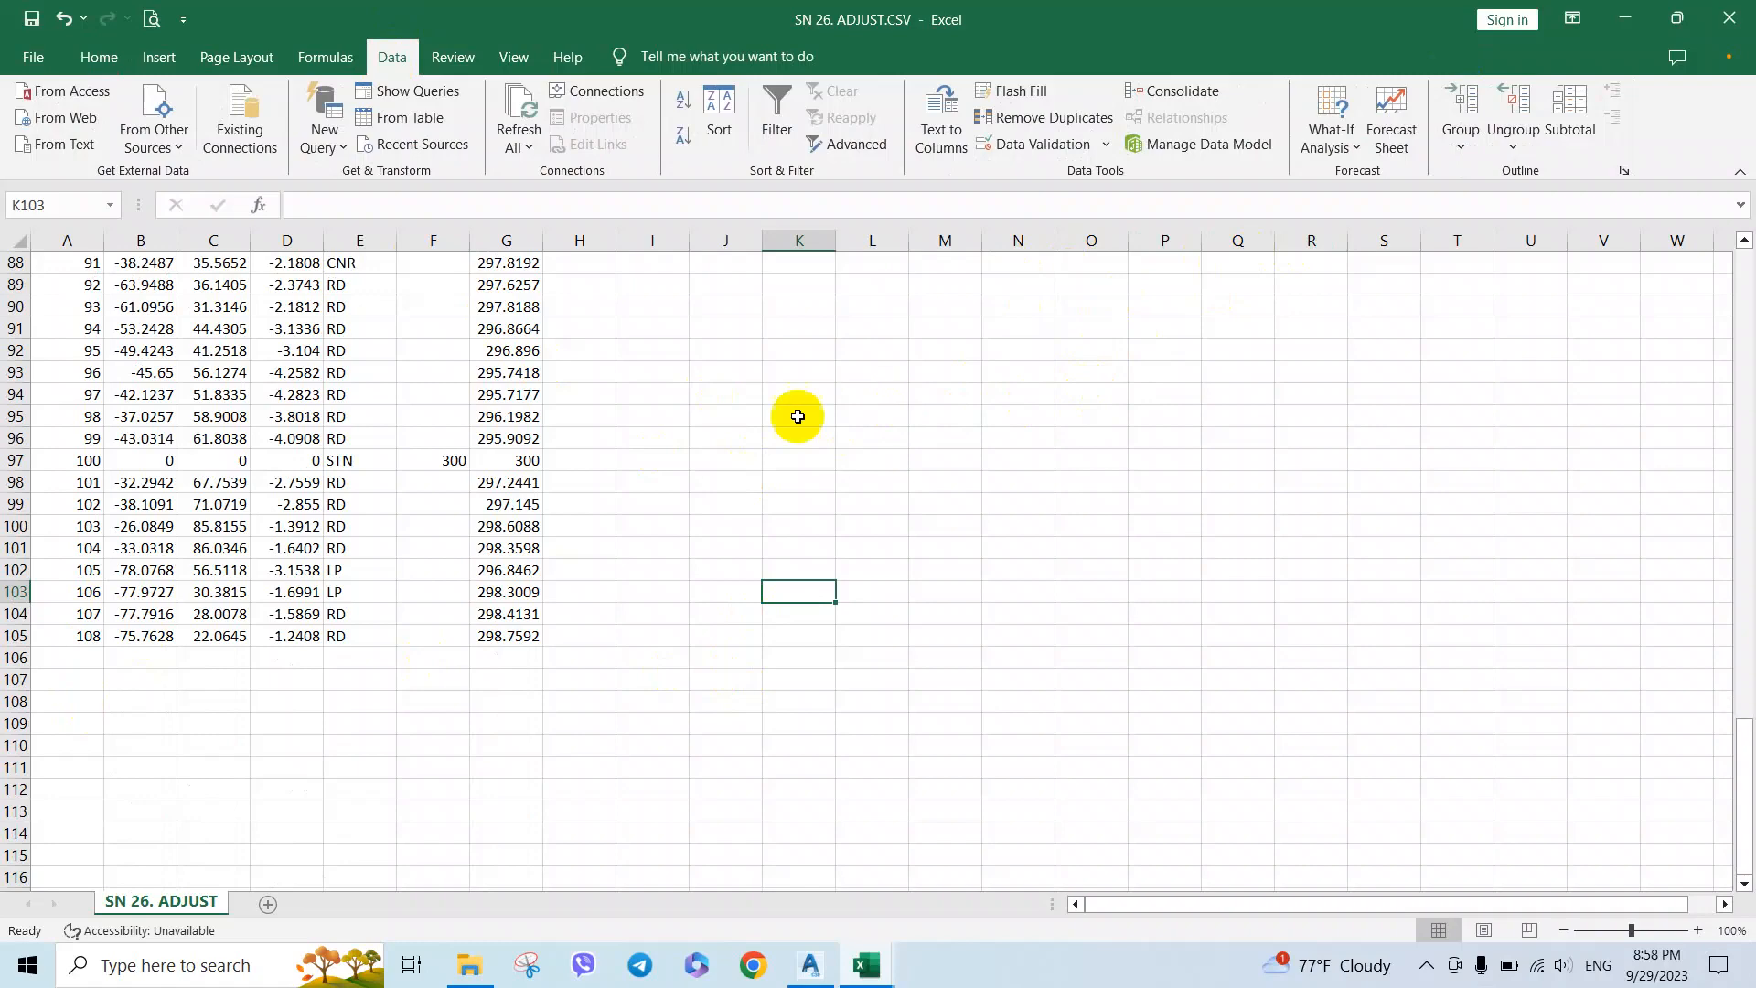
click(525, 59)
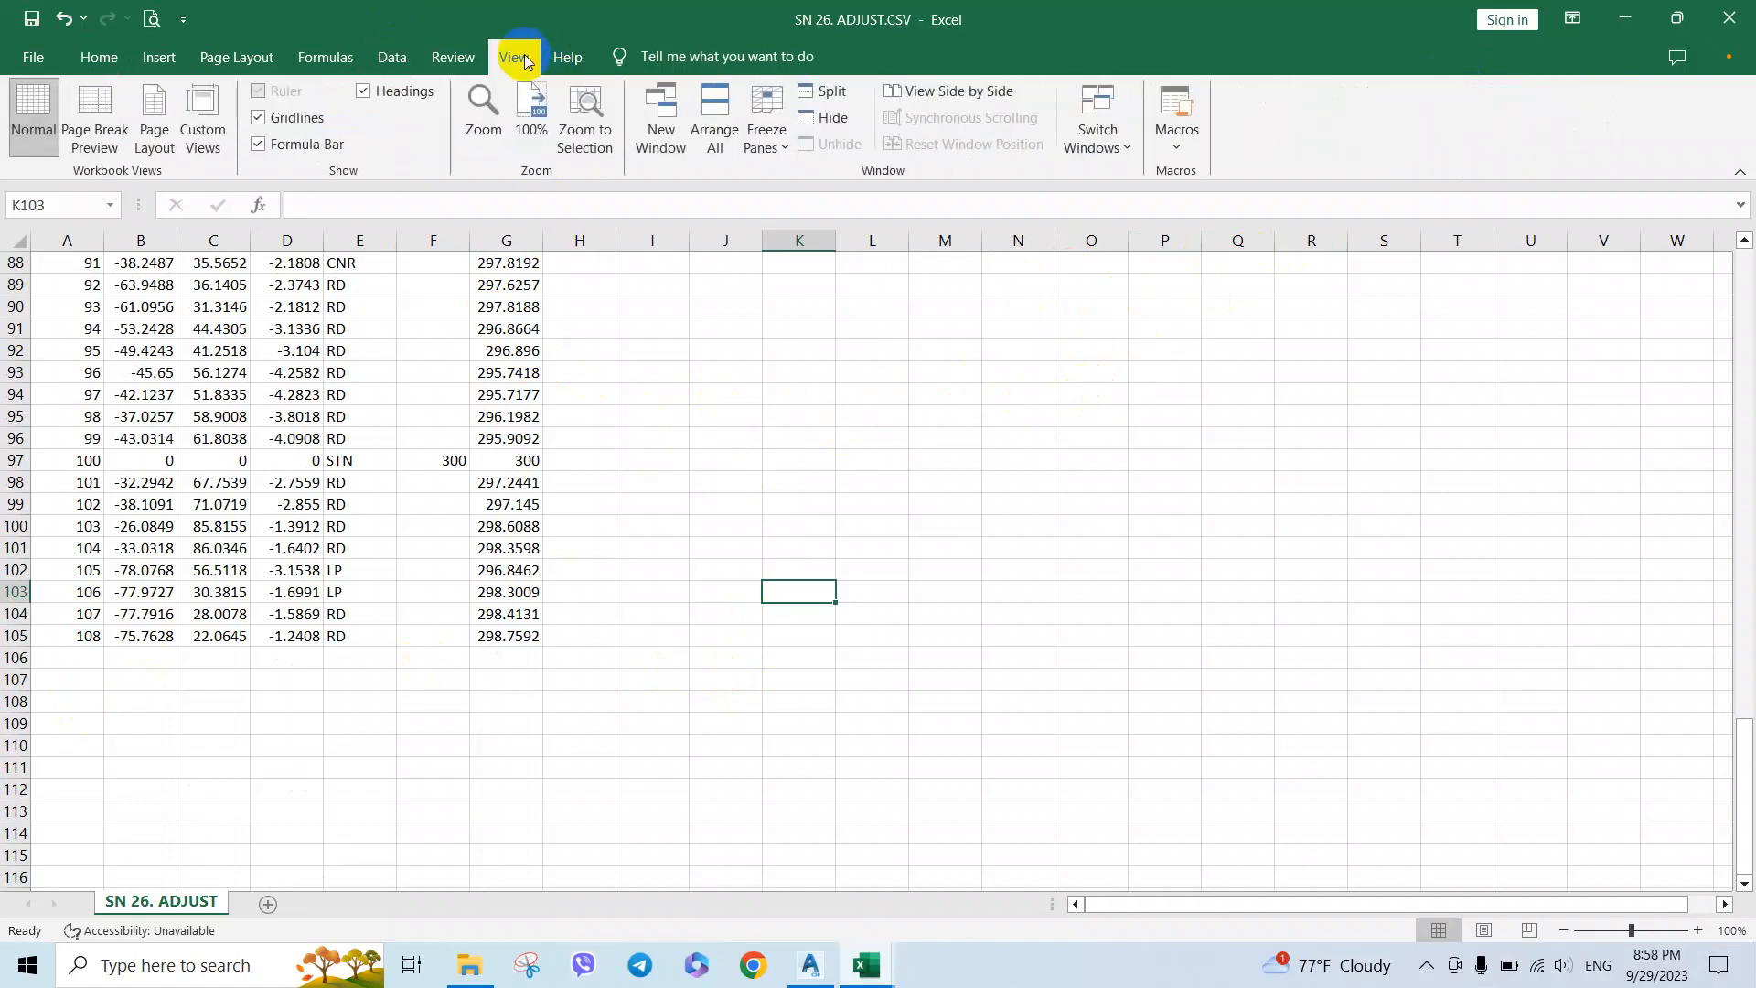
click(951, 91)
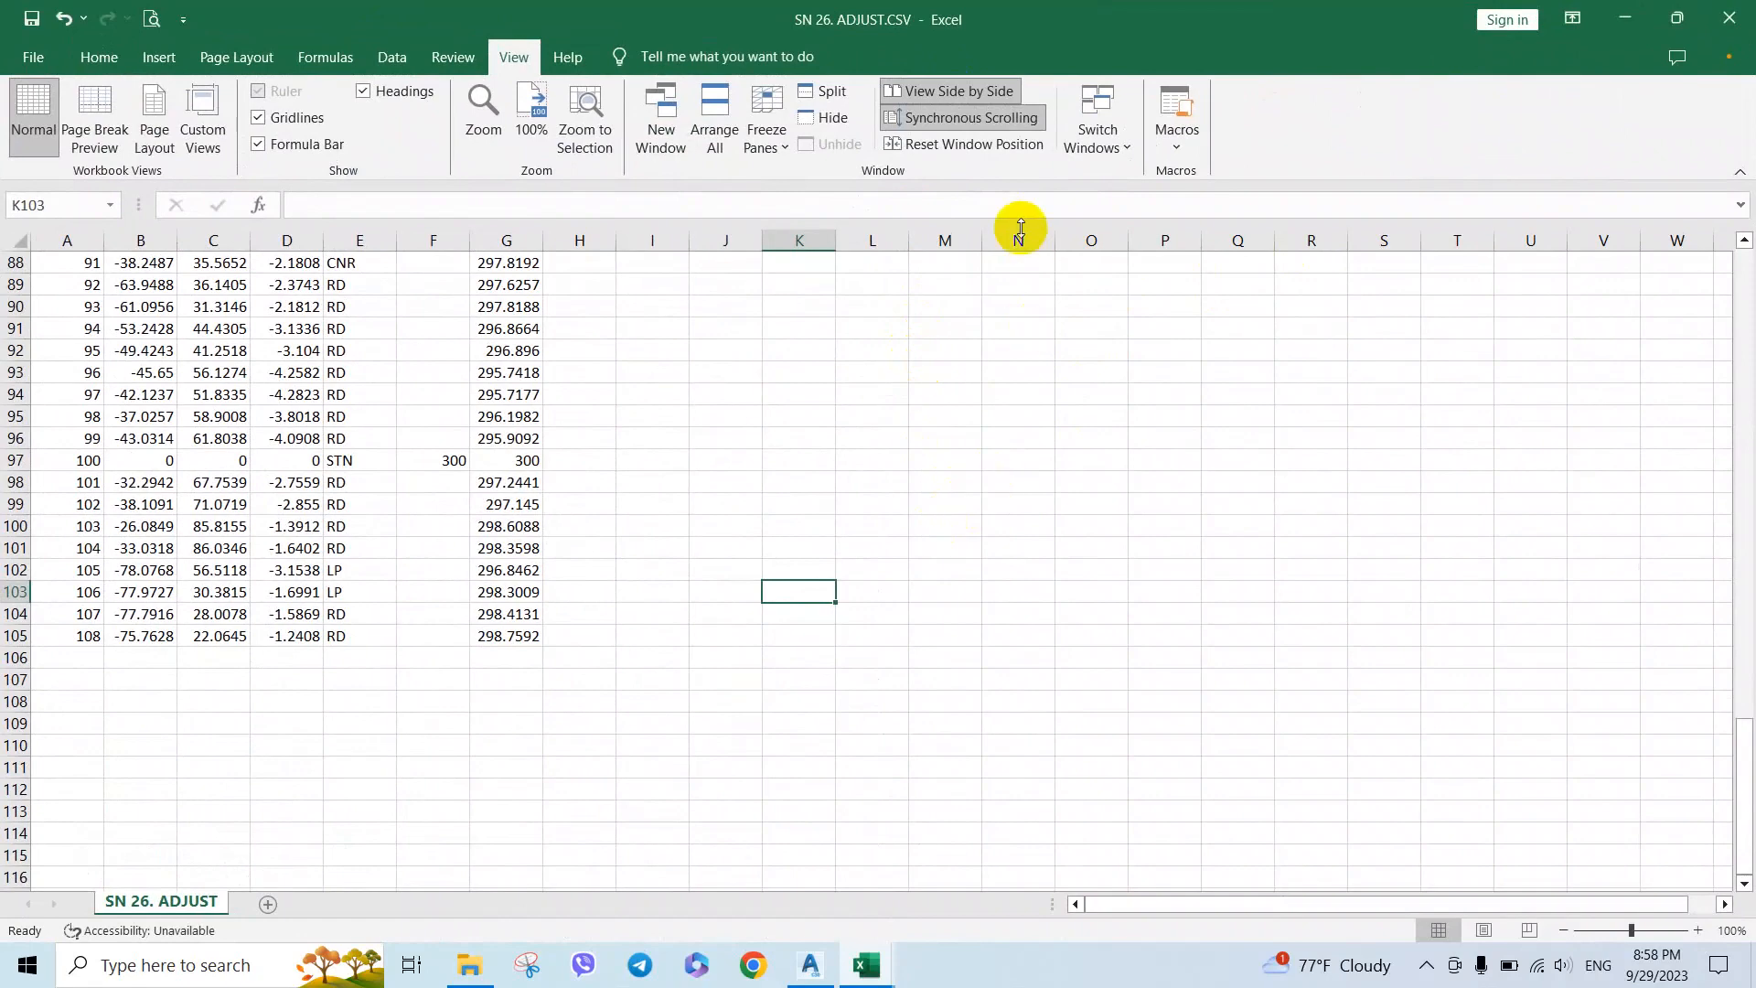
click(1675, 16)
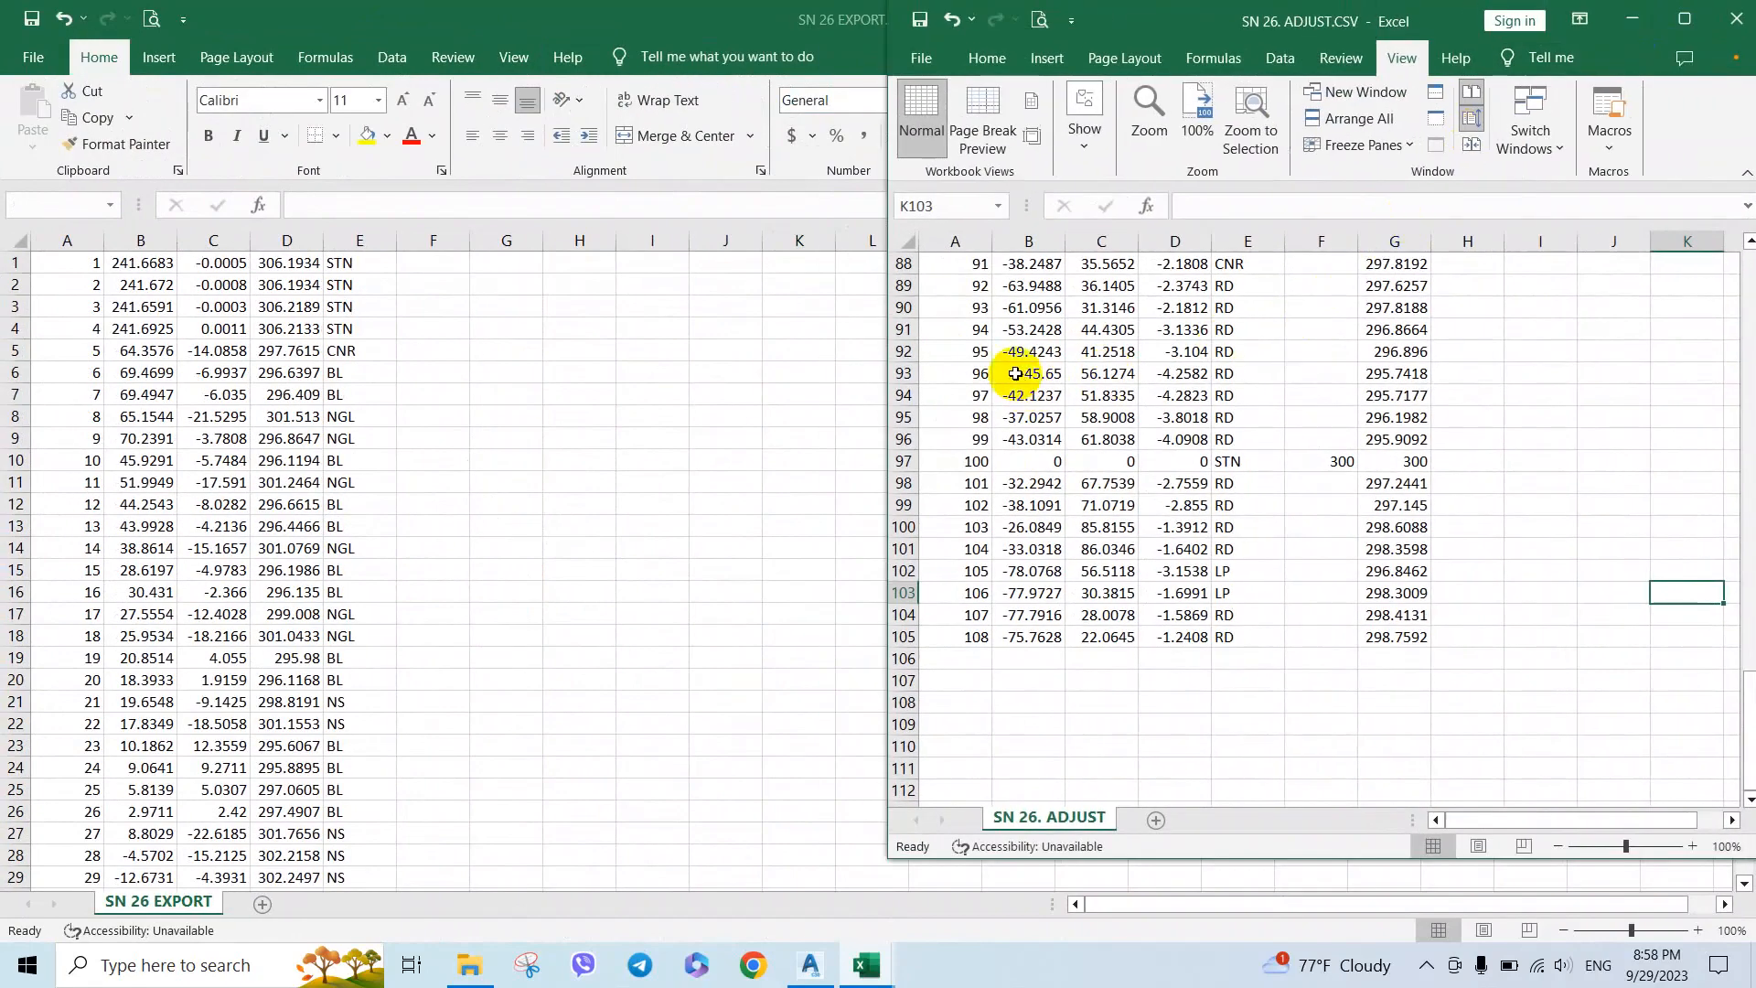
click(1685, 18)
Step: Compare the adjusted elevations in column G of SN 26. ADJUST.CSV with column D of SN 26 EXPORT.csv from the first row
scroll(846, 457, up, 20)
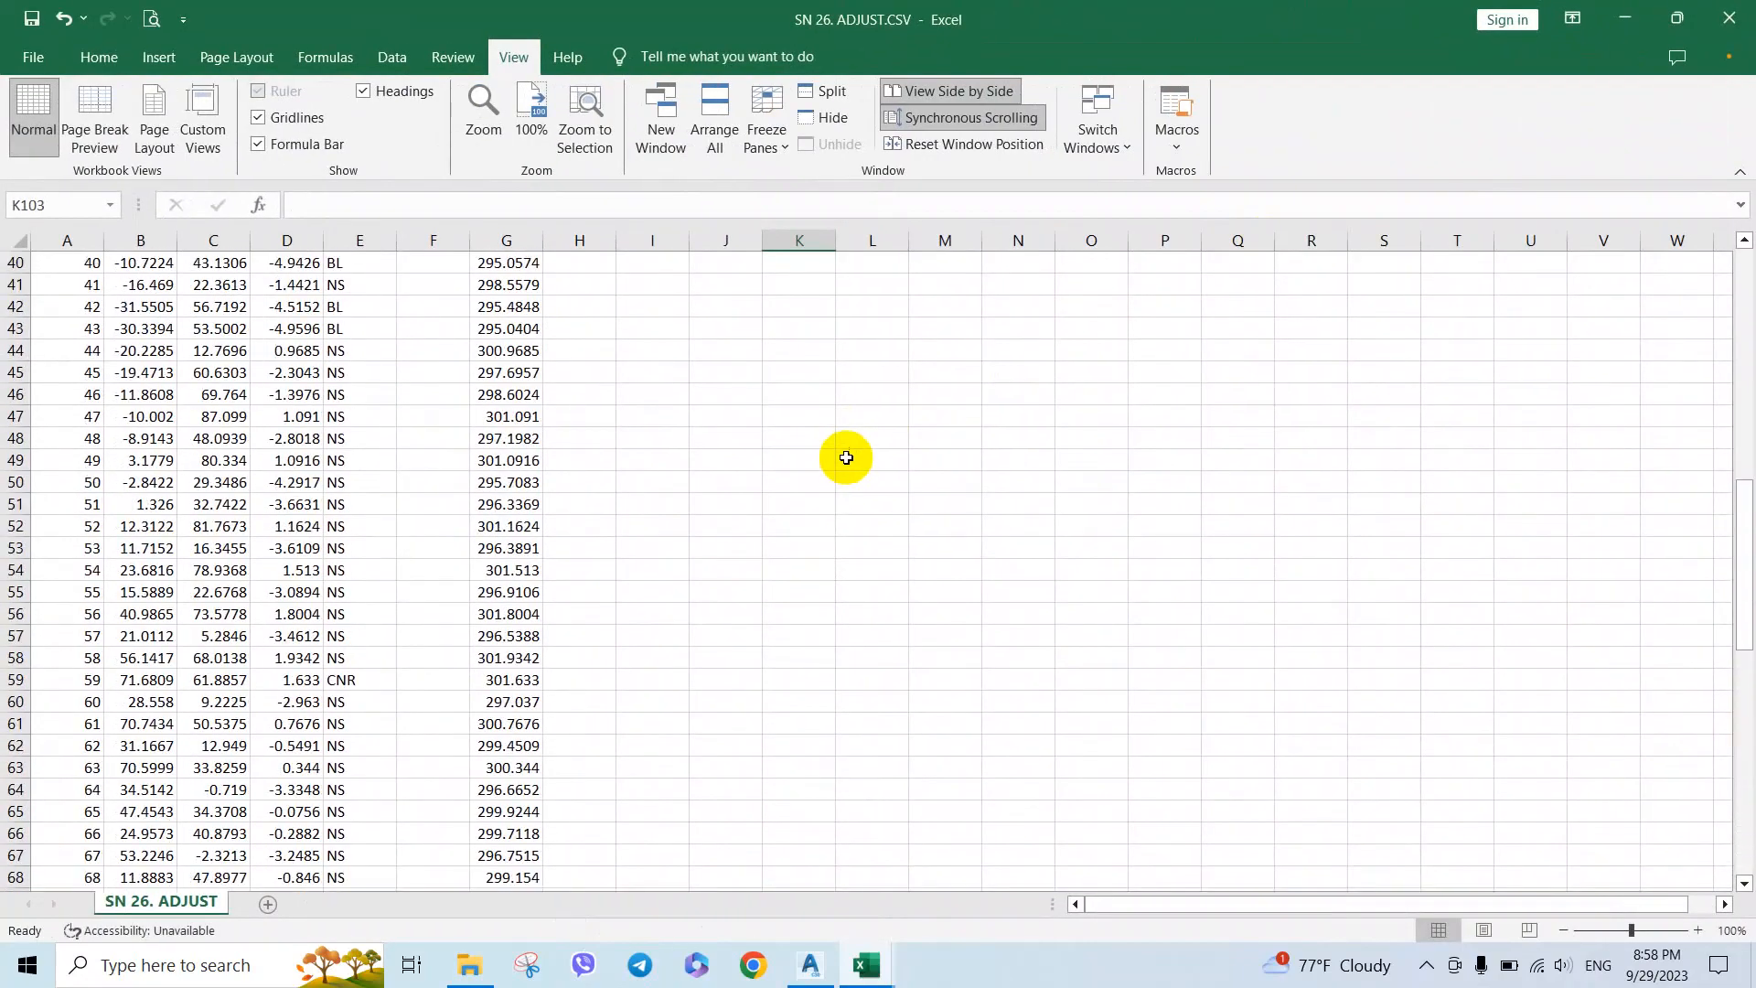
drag(1742, 466, 1737, 244)
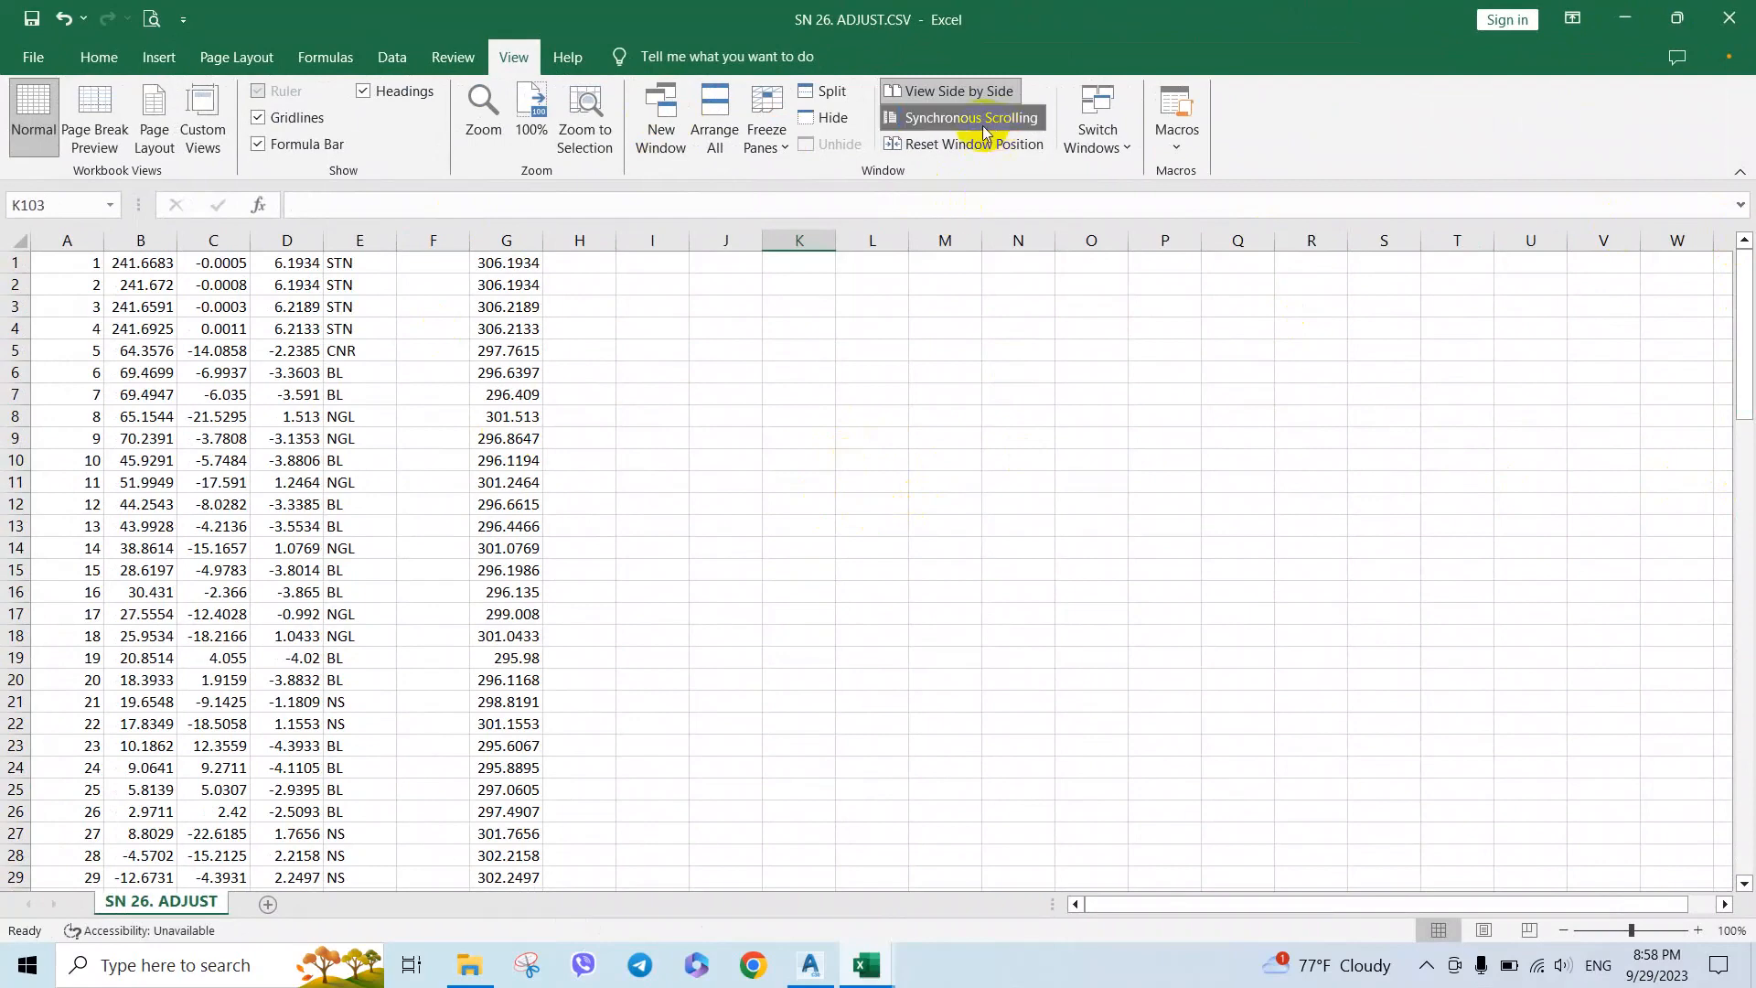
mouse_move(867, 965)
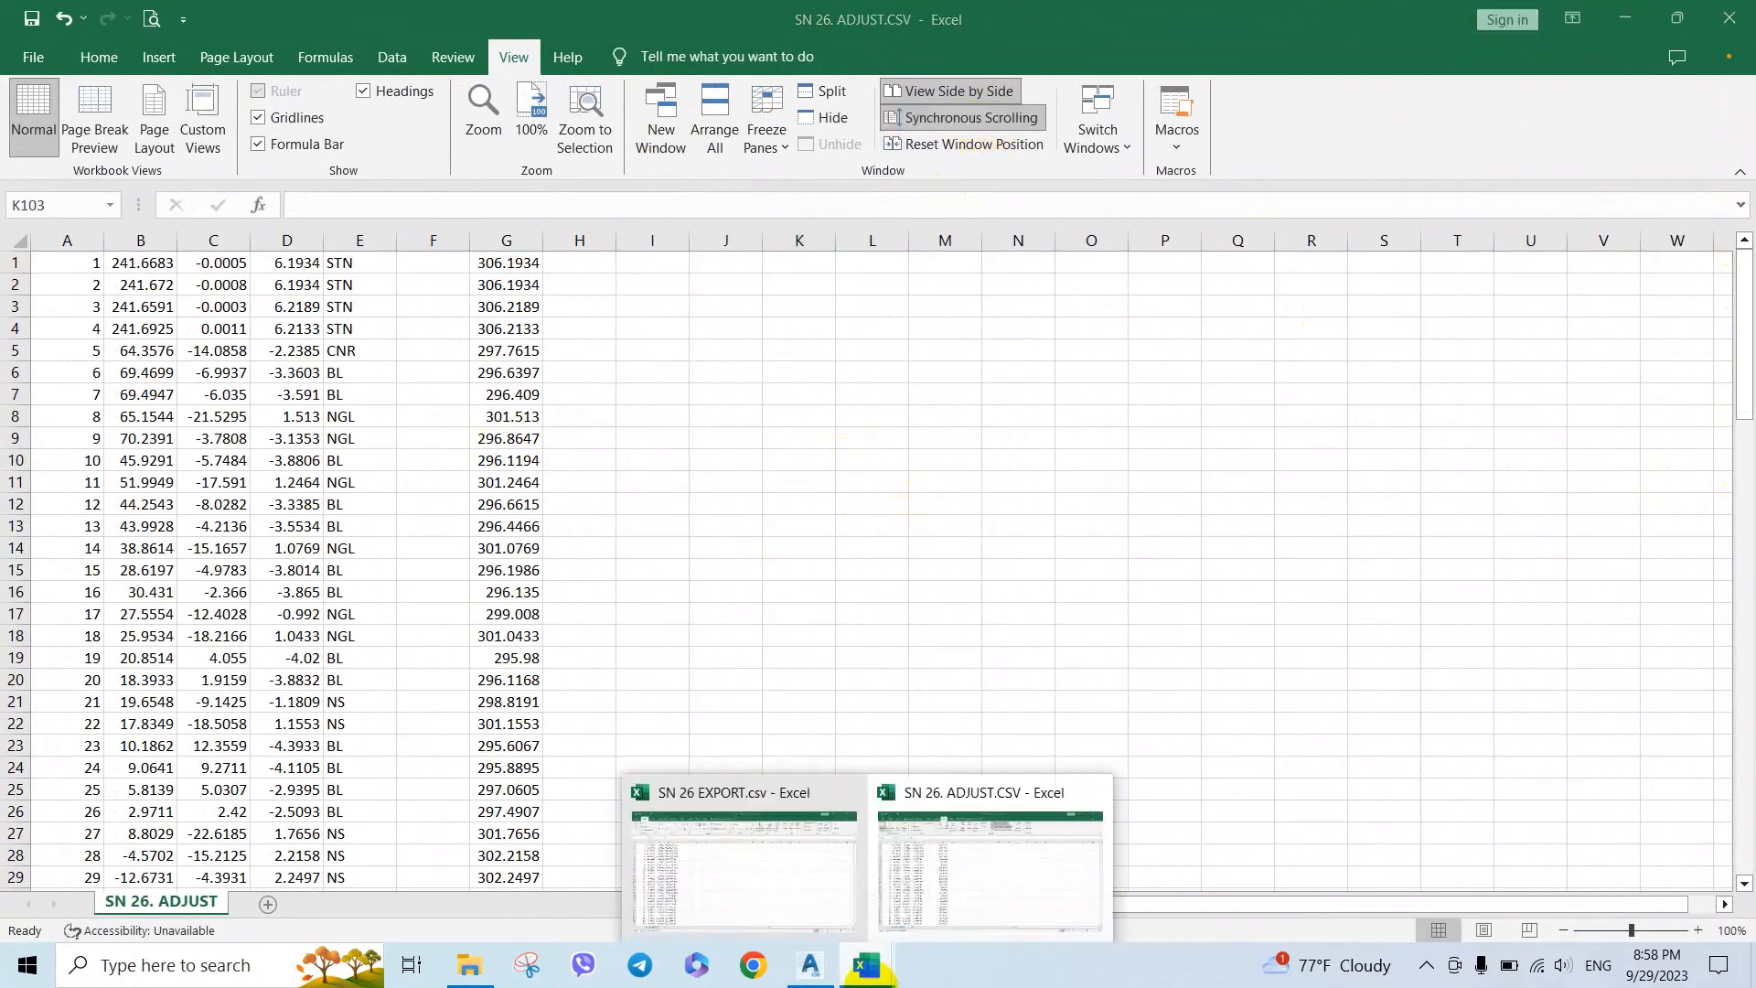
click(824, 878)
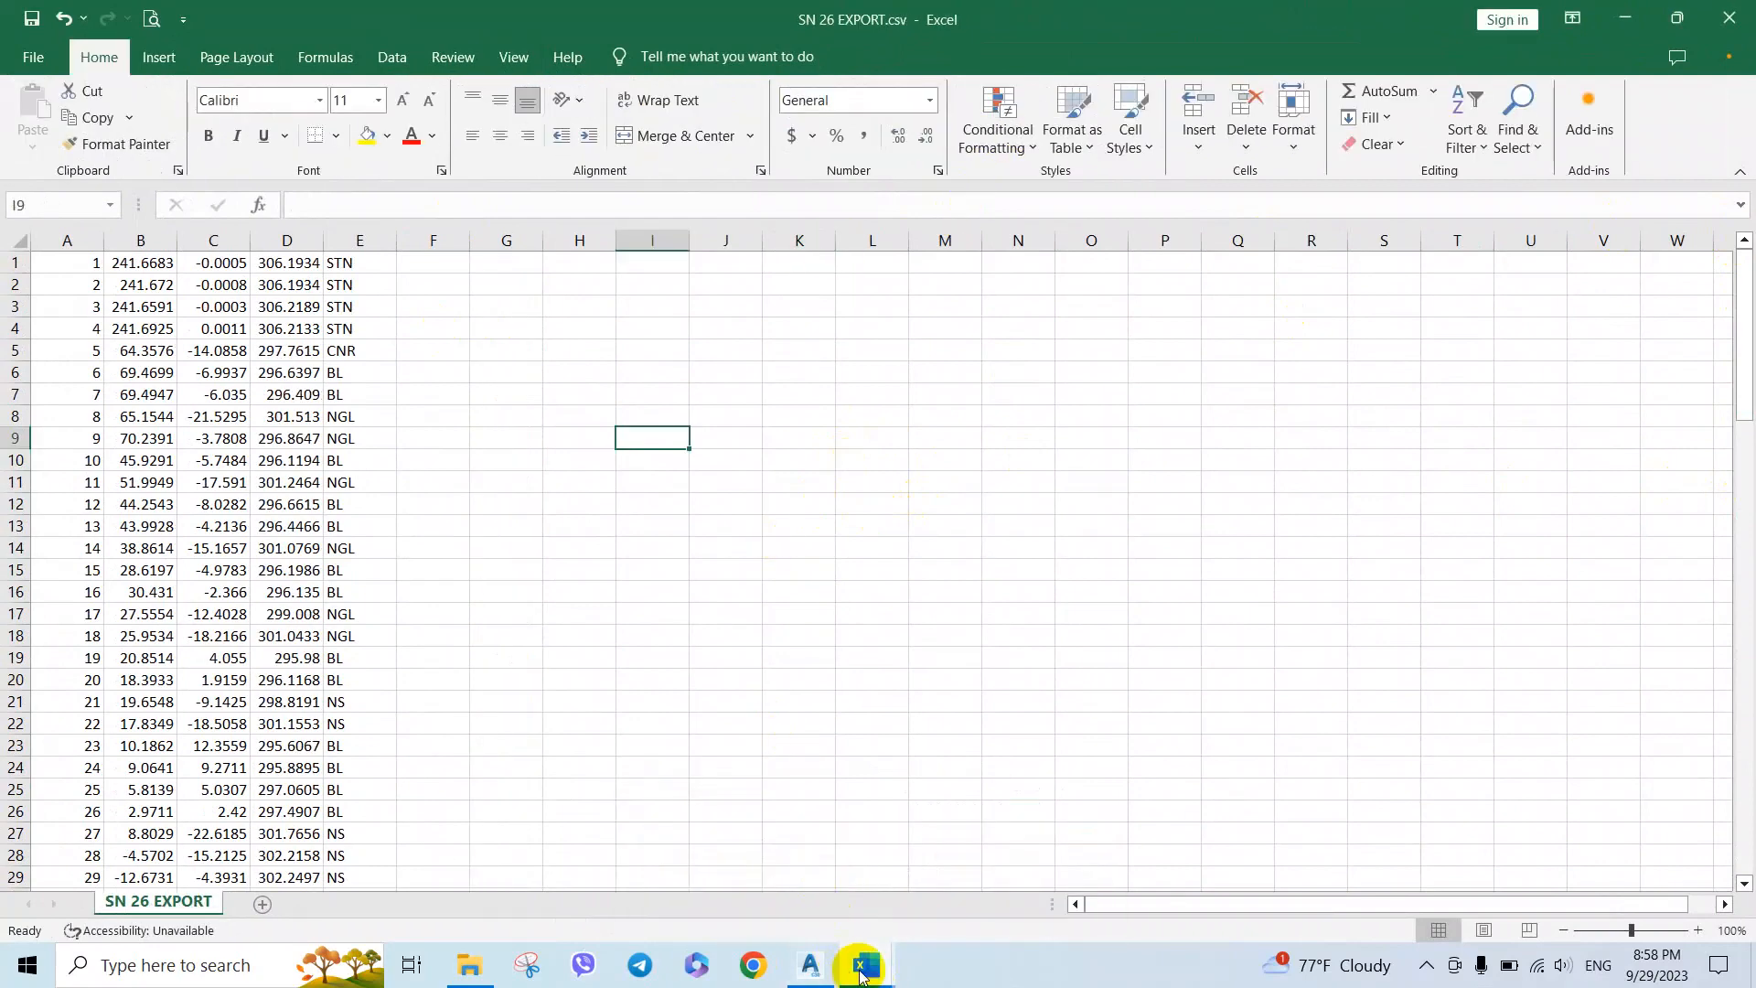
mouse_move(860, 974)
click(952, 870)
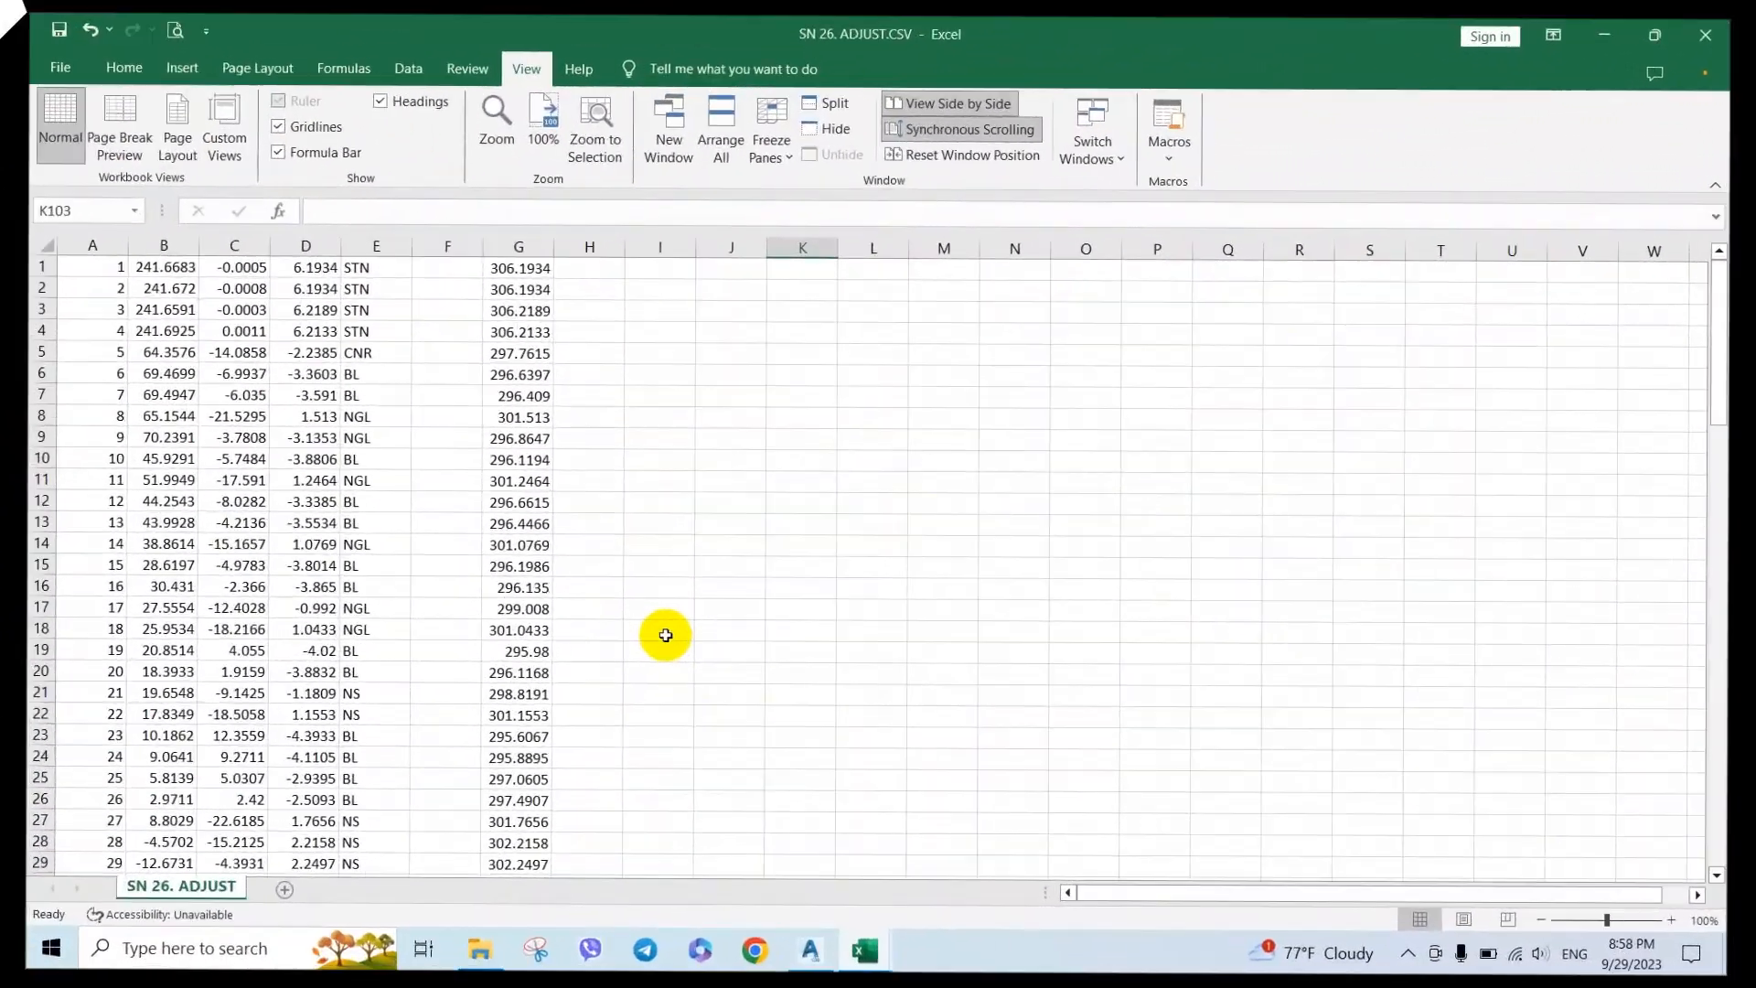
Step: Turn side-by-side viewing of the two workbooks off and back on
click(971, 109)
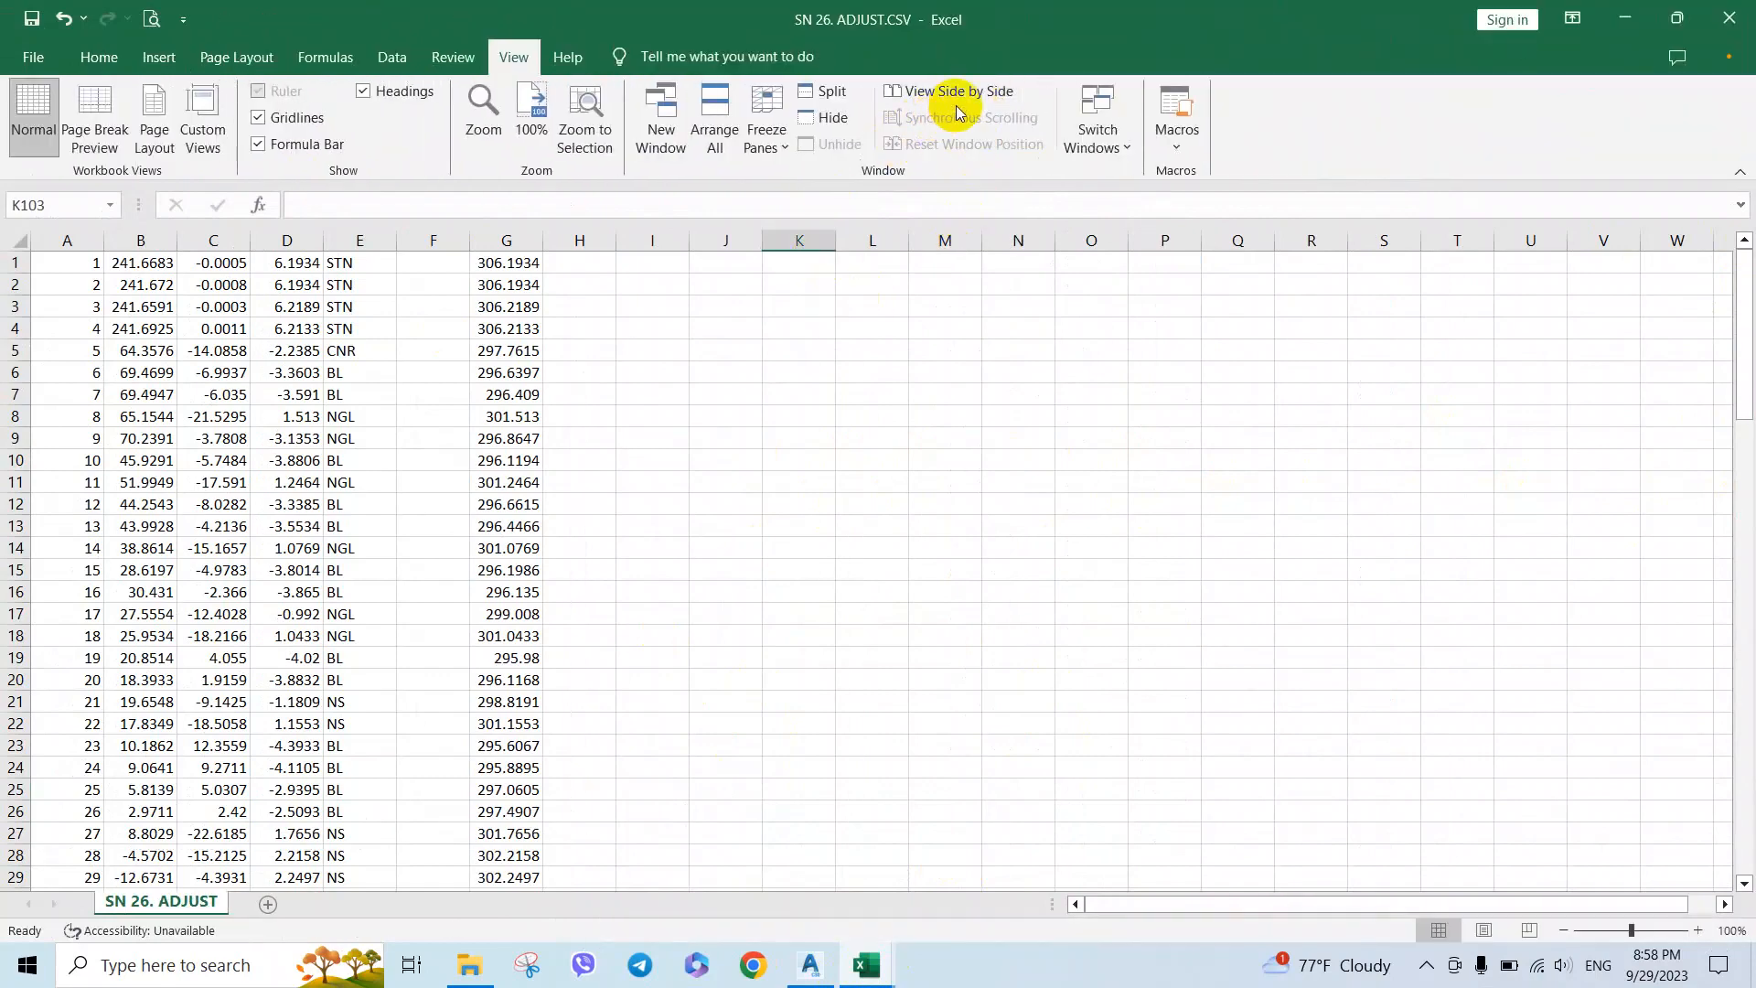
click(1038, 493)
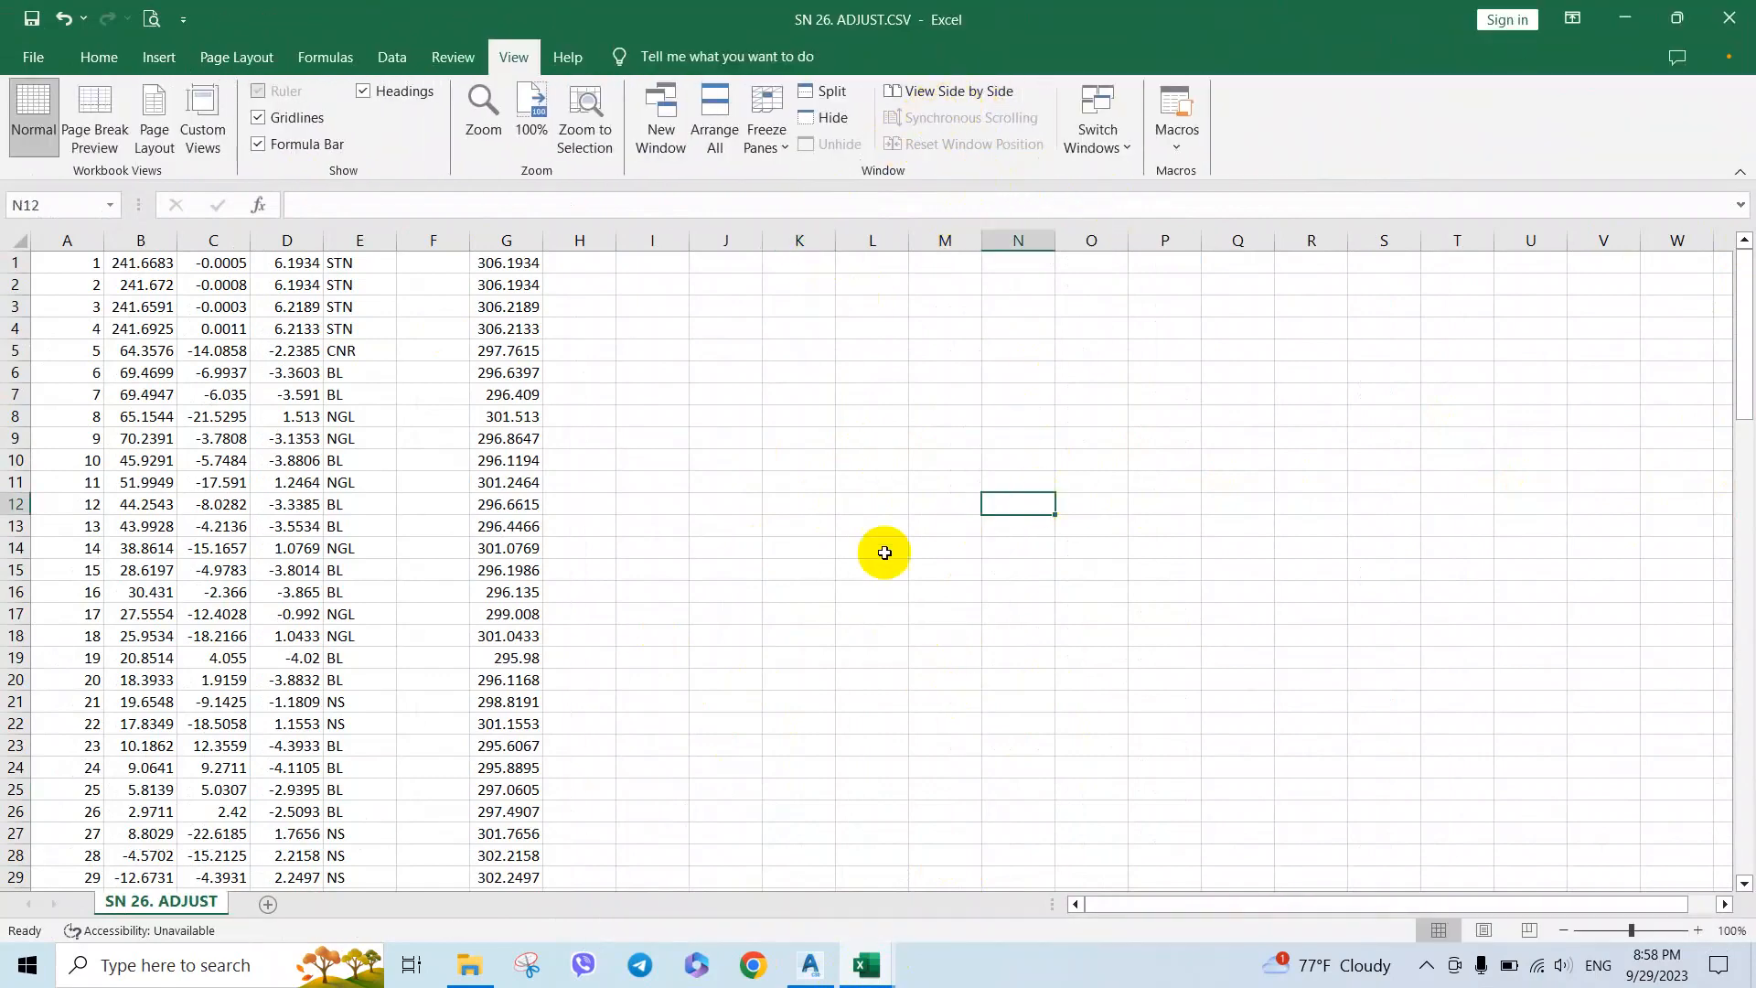
click(968, 93)
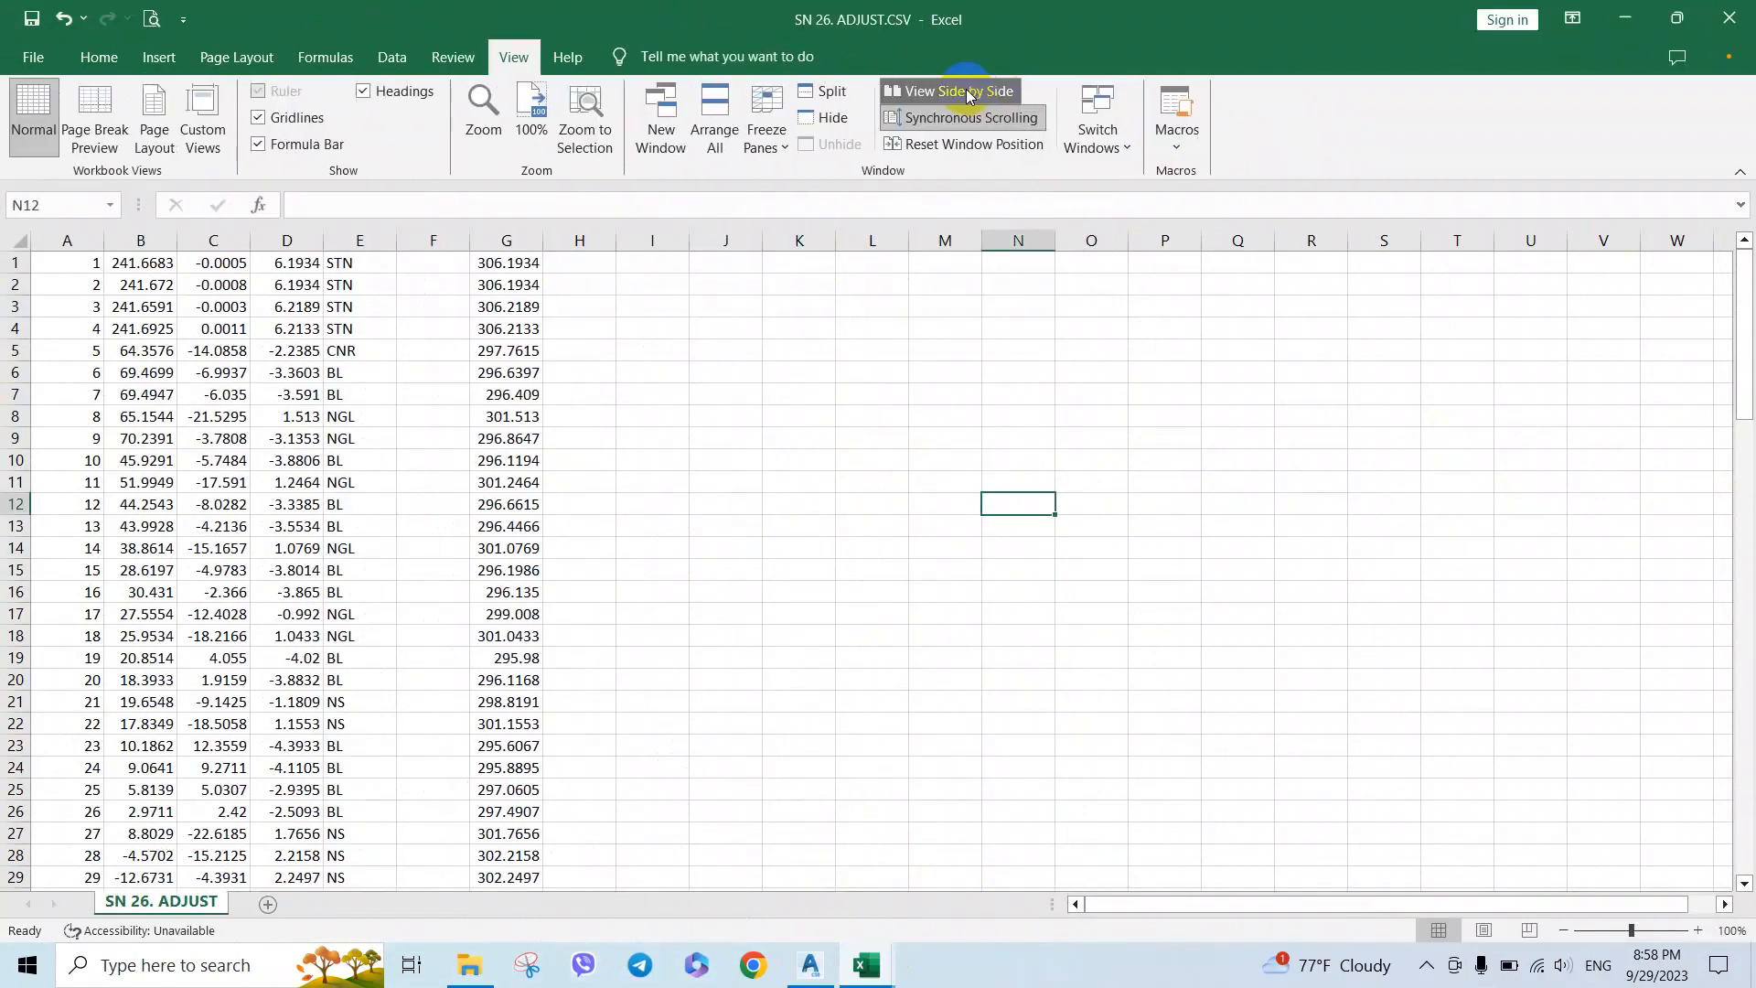
Step: Restore the SN 26 EXPORT.csv and SN 26. ADJUST.CSV windows from full screen so both workbooks show next to each other
mouse_move(867, 960)
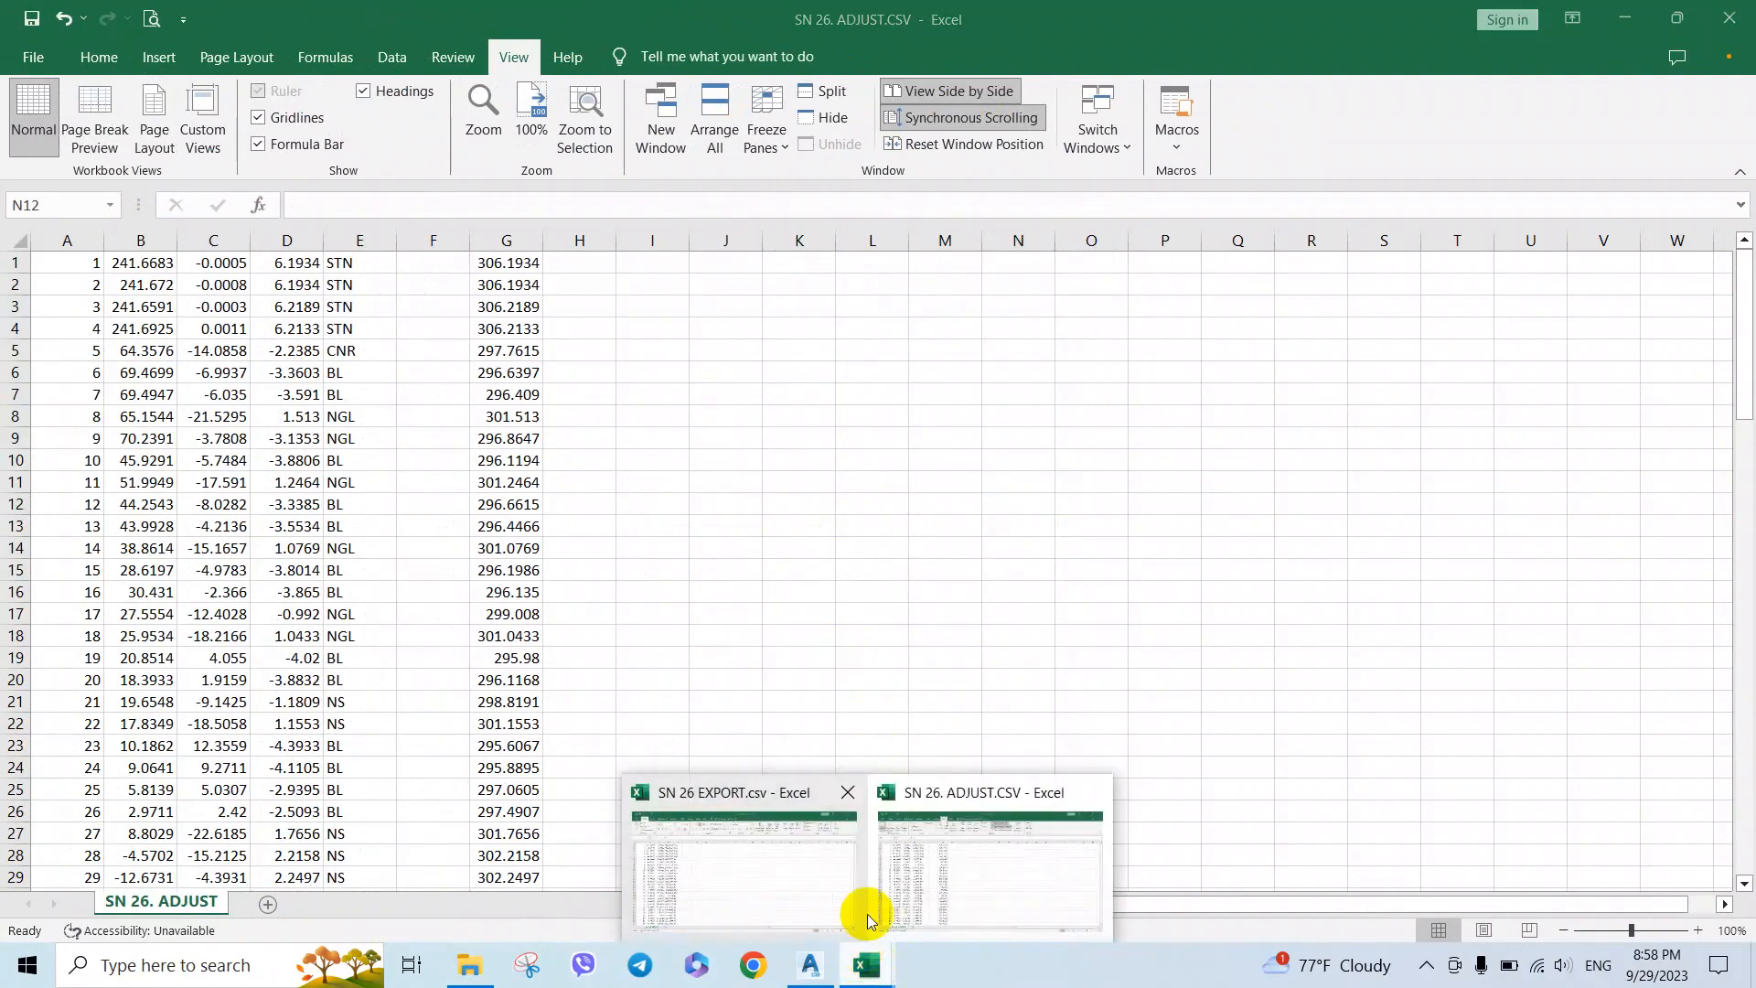
click(951, 843)
mouse_move(860, 960)
click(773, 892)
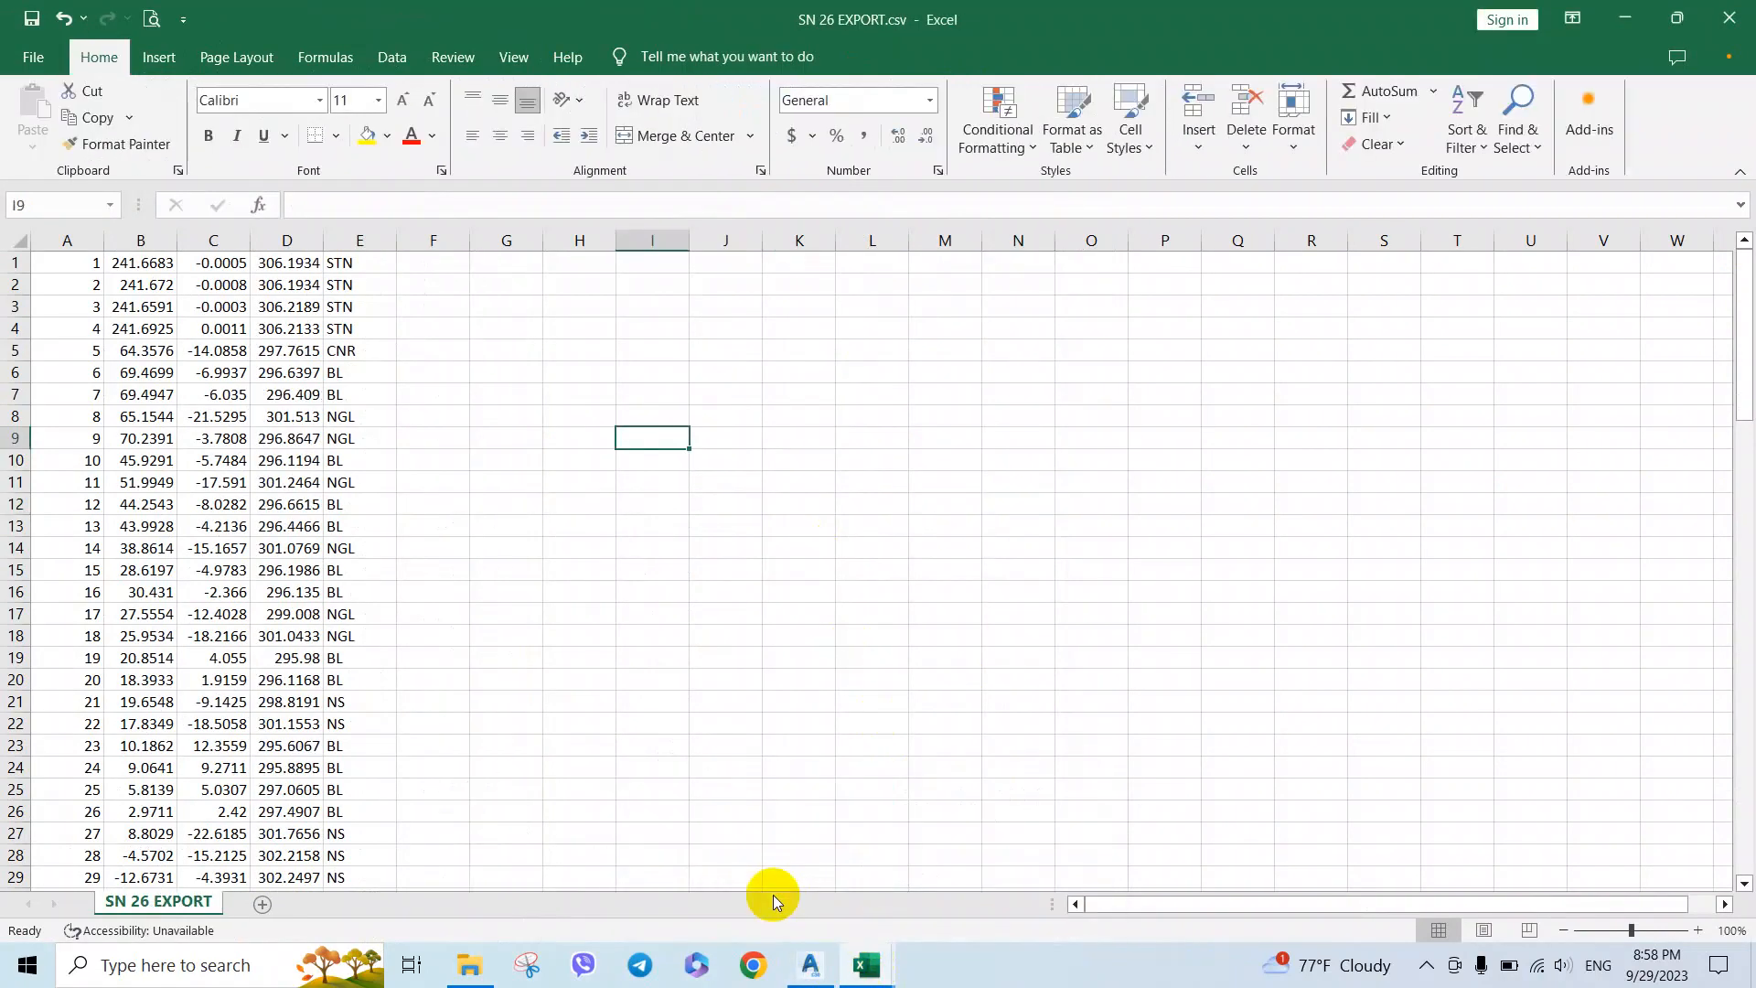
scroll(597, 621, down, 6)
scroll(598, 621, up, 6)
click(1676, 16)
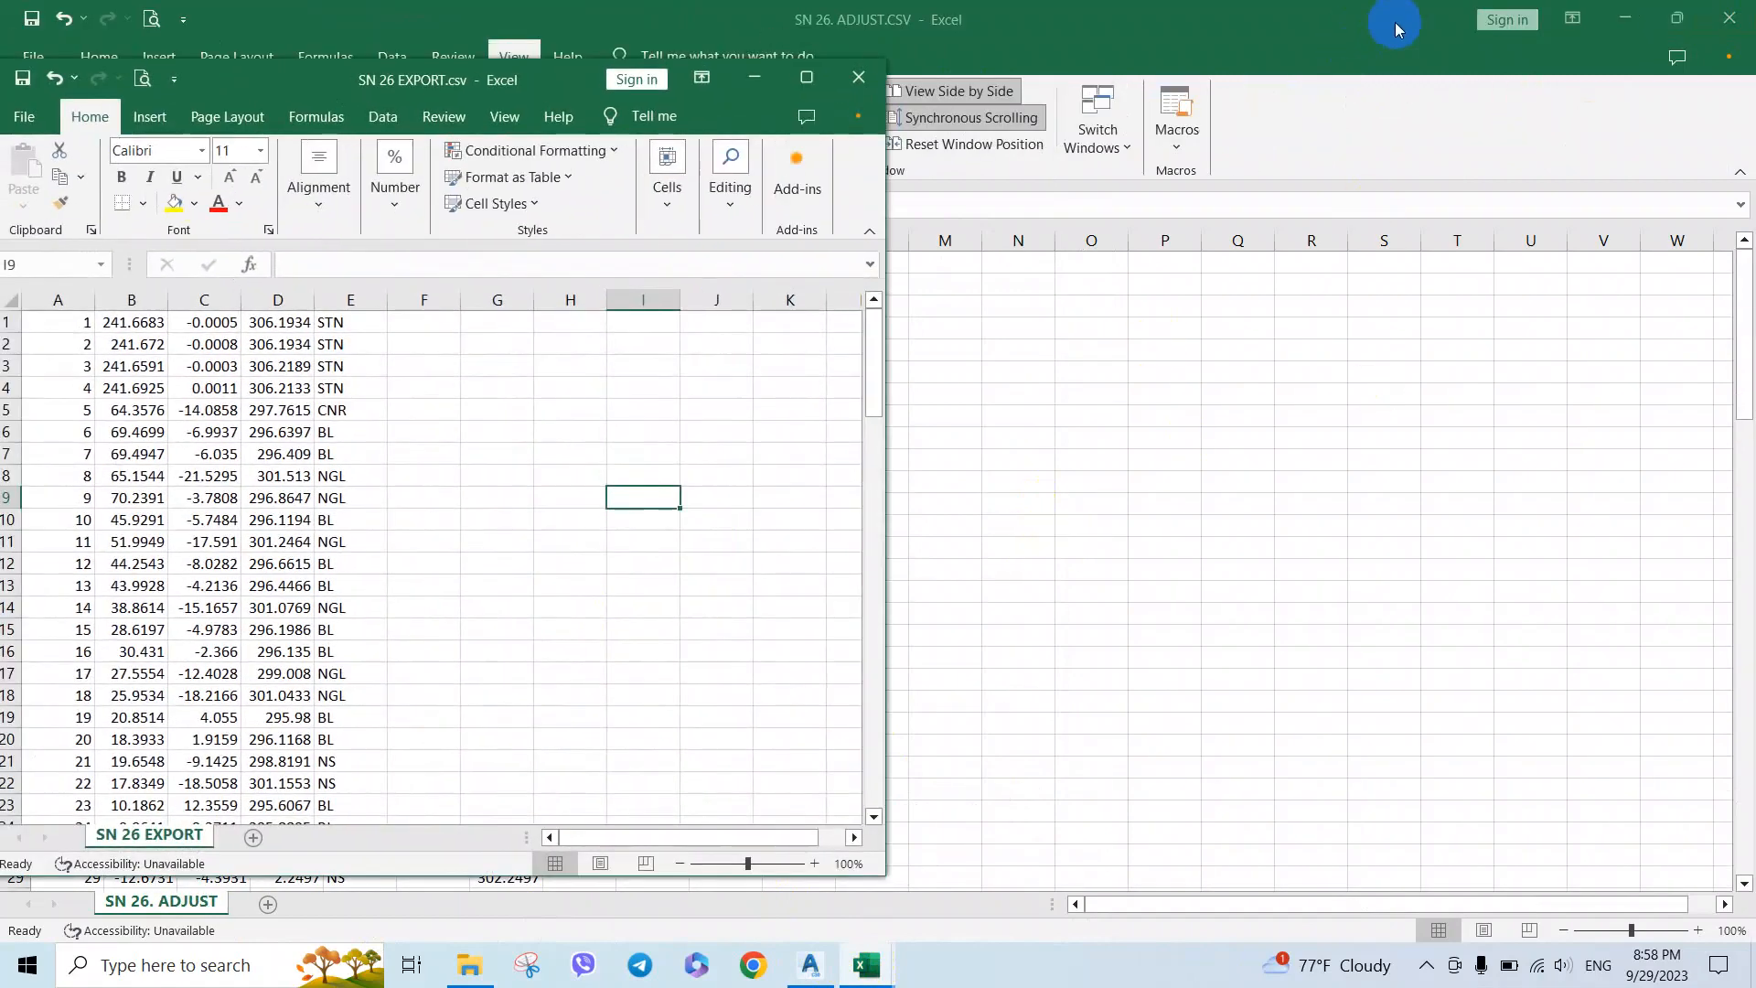
click(1676, 17)
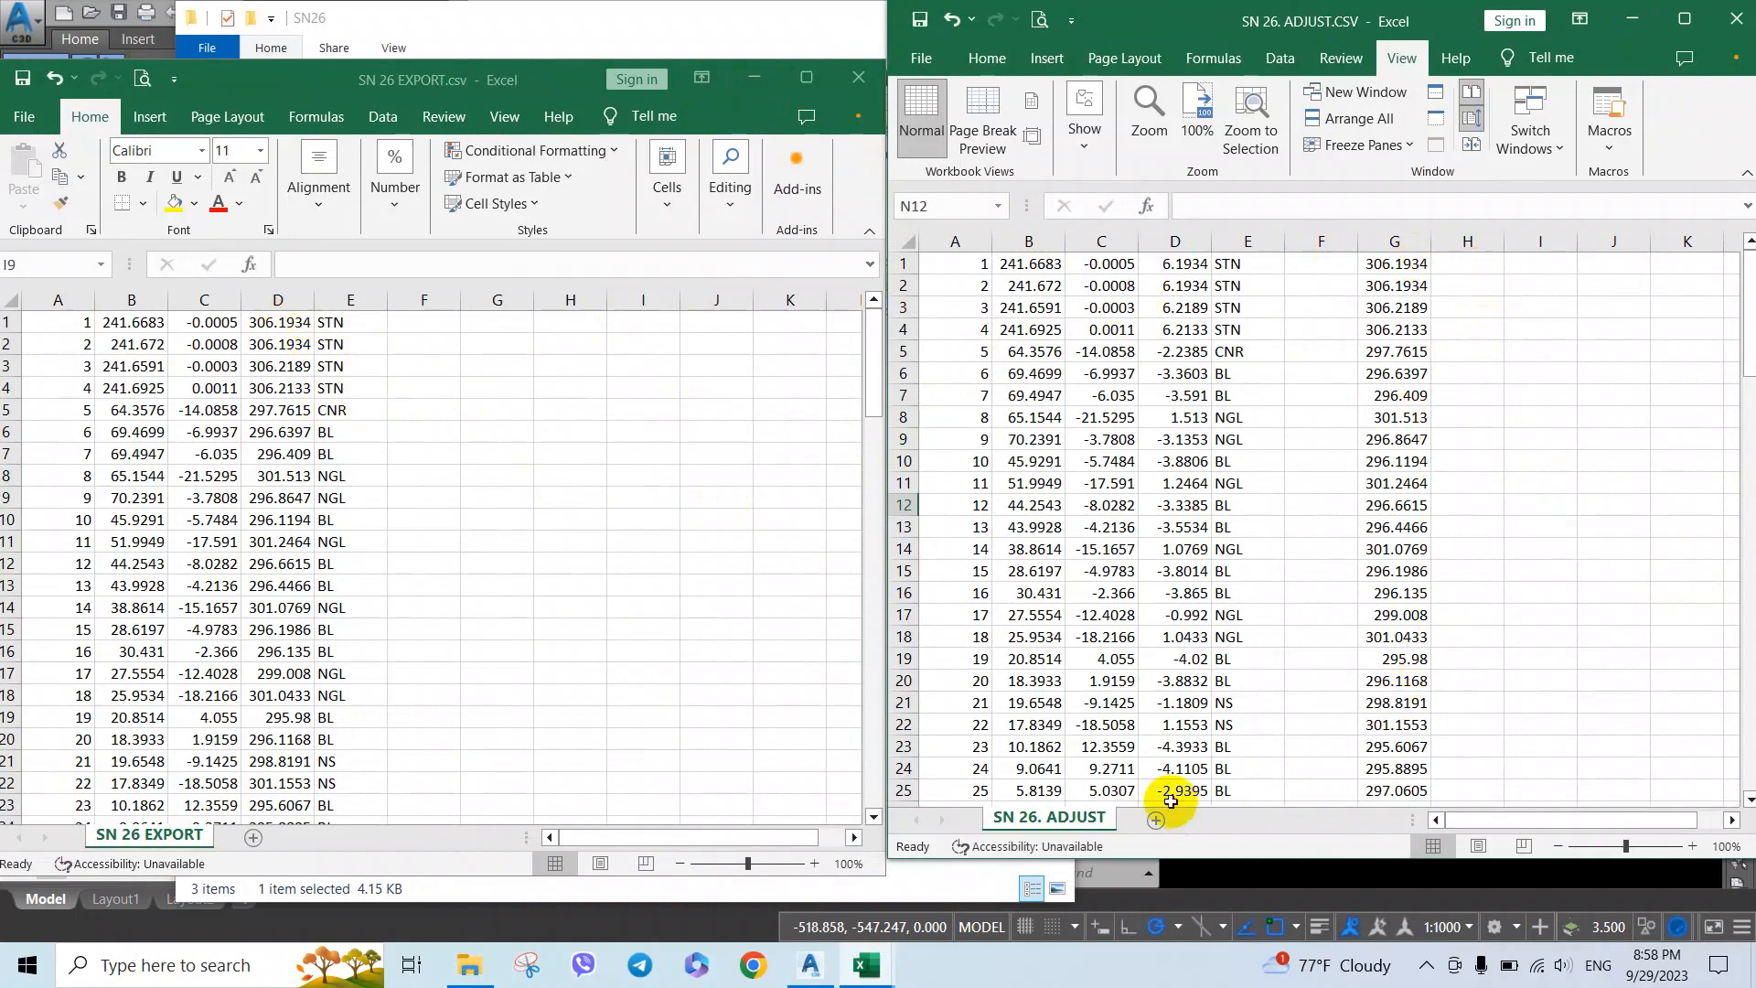
Step: Compare column D of SN 26 EXPORT.csv with column G of SN 26. ADJUST.CSV row by row through point 108
scroll(476, 713, down, 1)
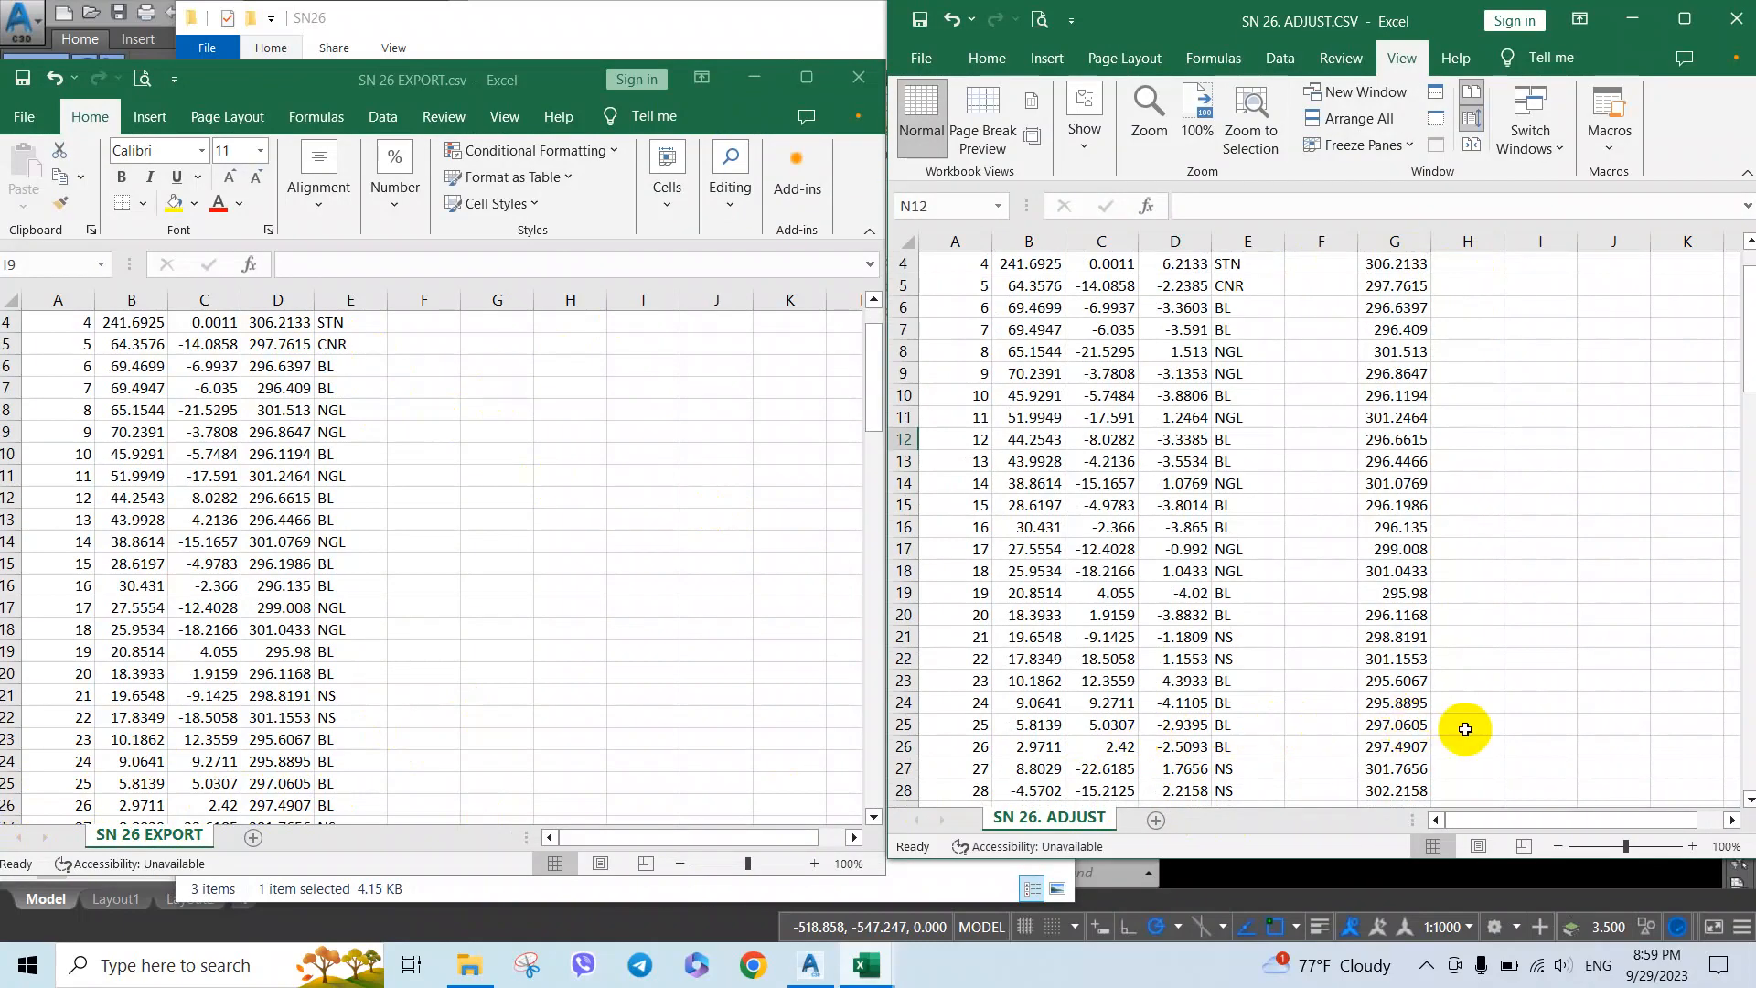
scroll(616, 677, down, 4)
scroll(617, 675, down, 2)
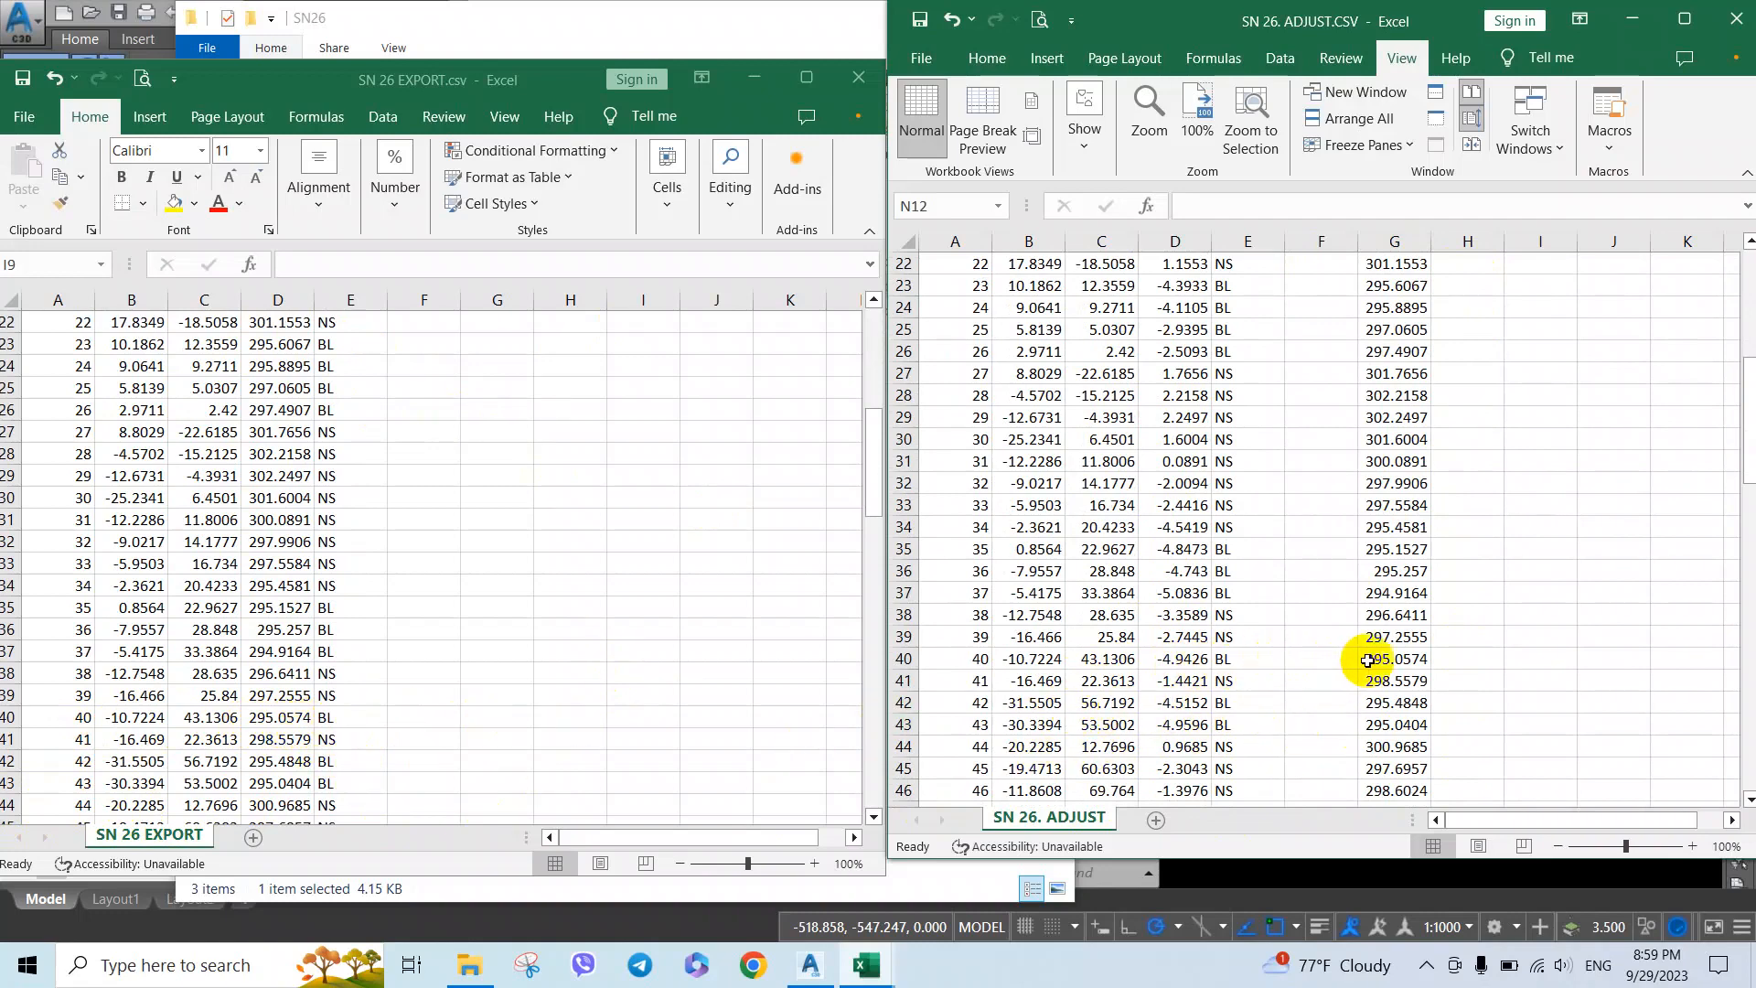
scroll(516, 721, down, 8)
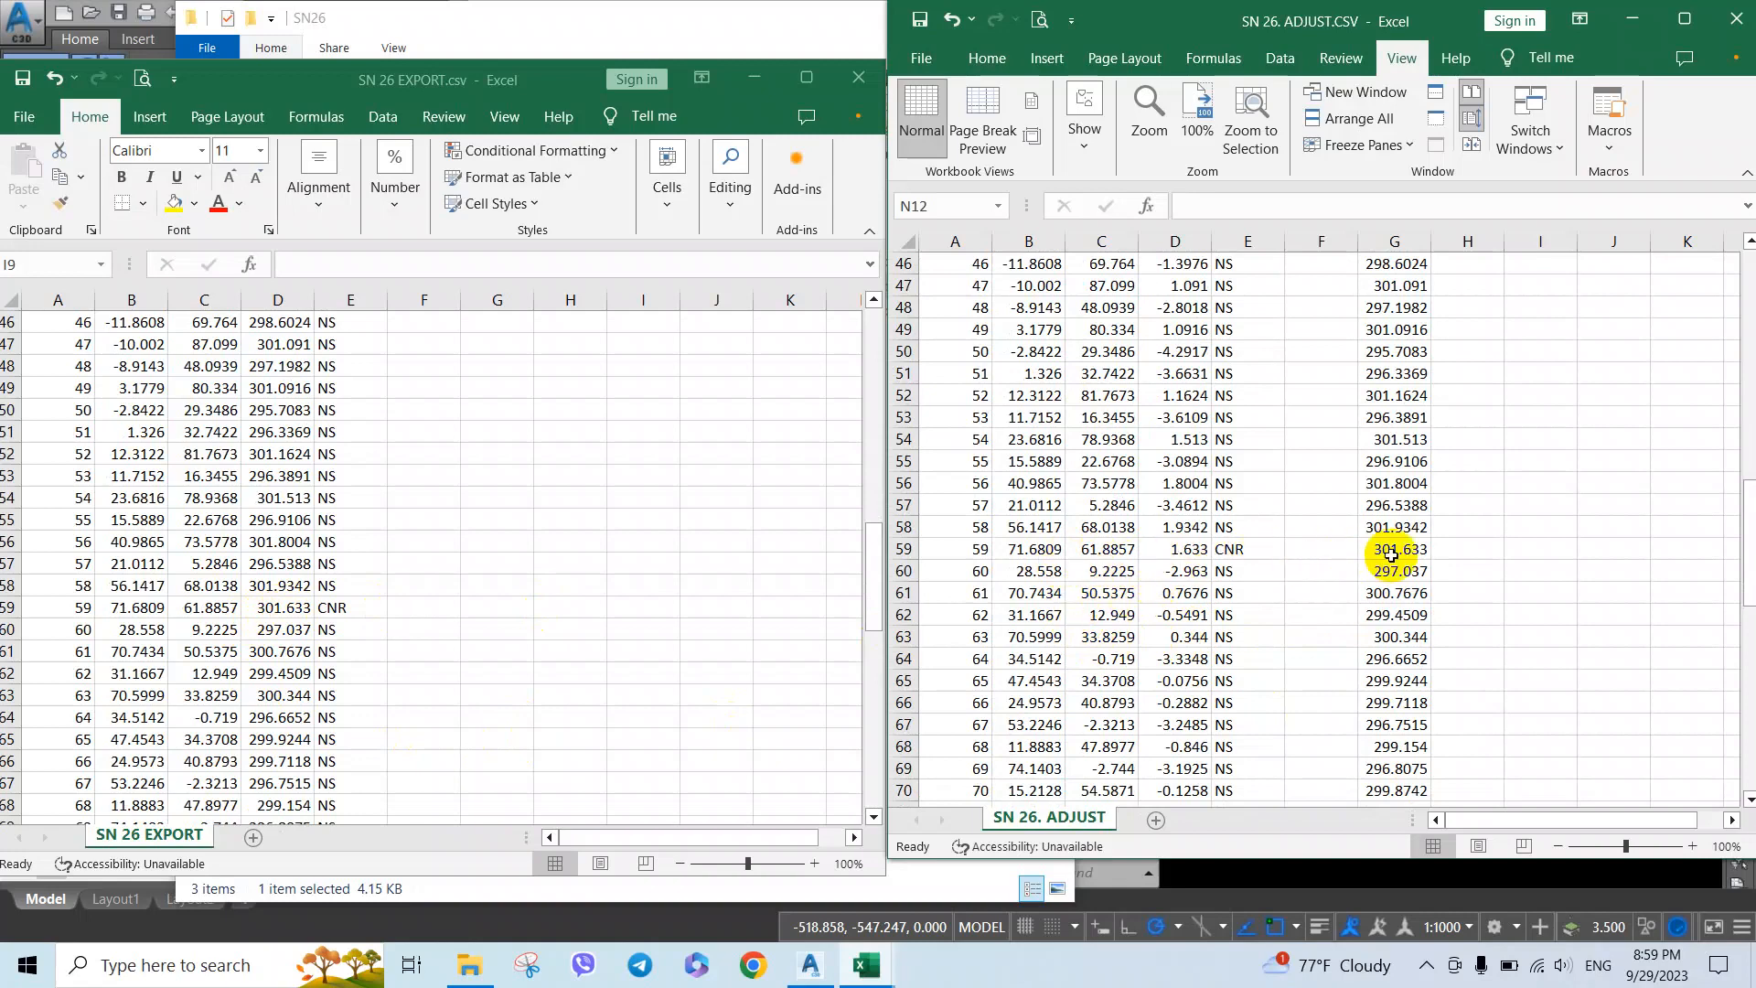
scroll(550, 676, down, 5)
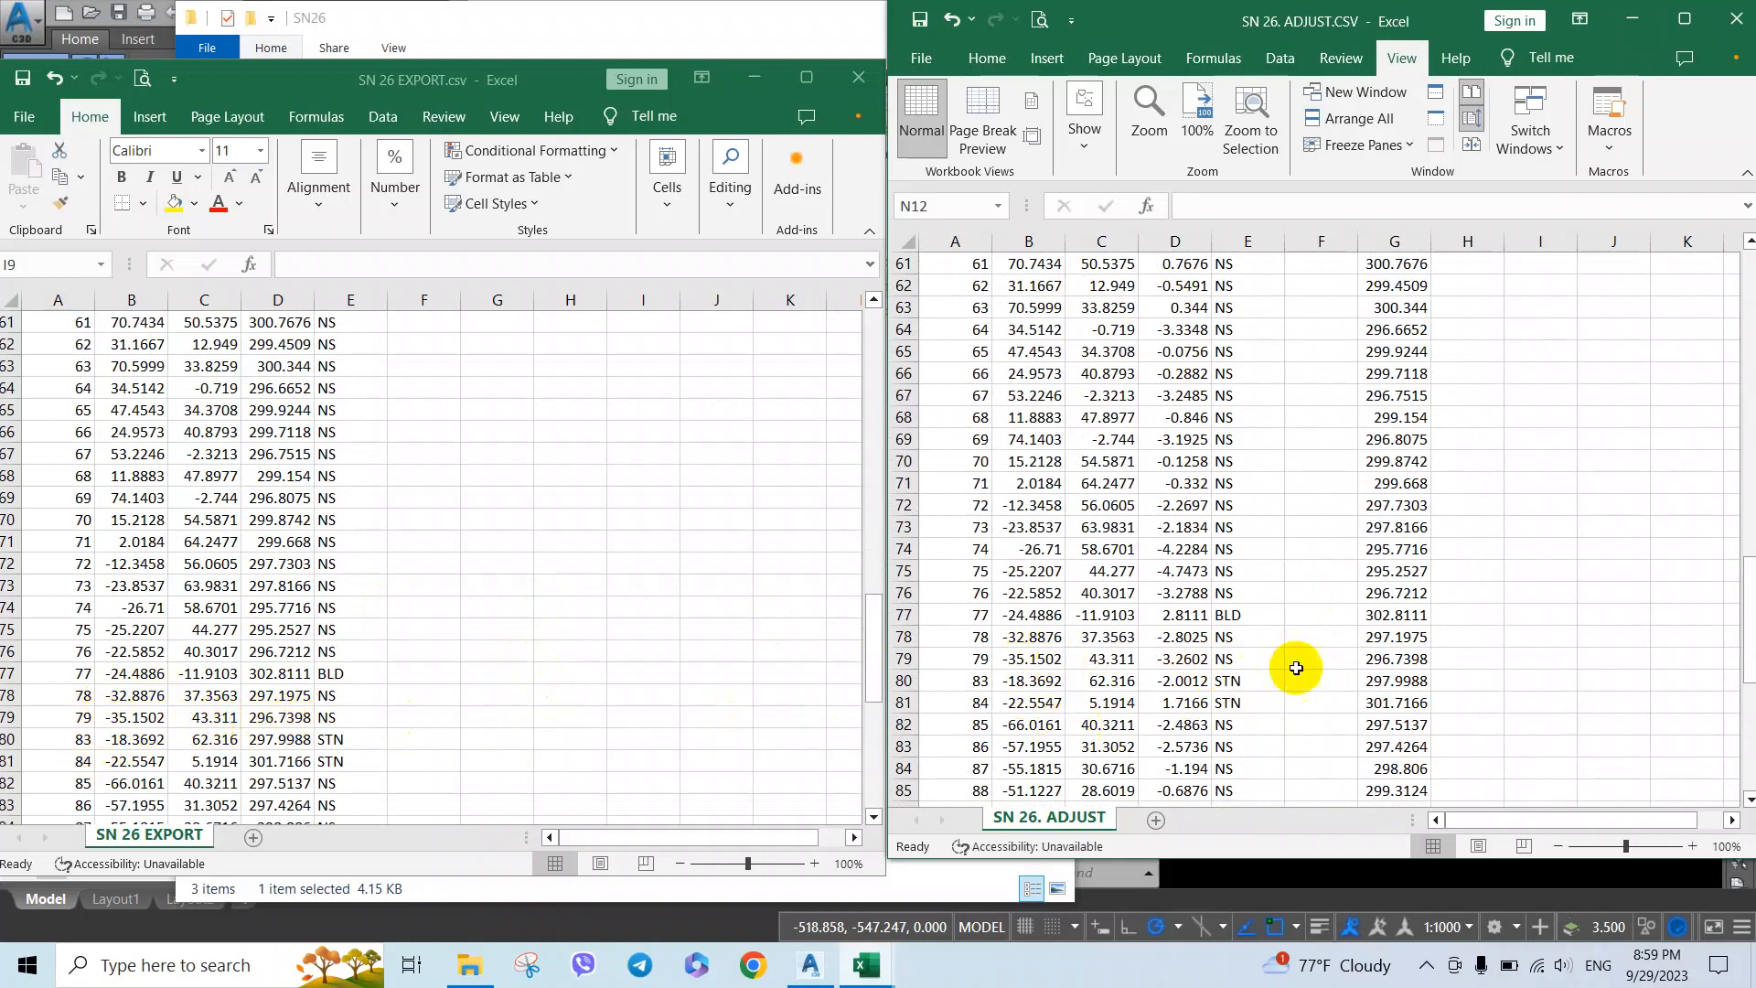
scroll(474, 695, down, 6)
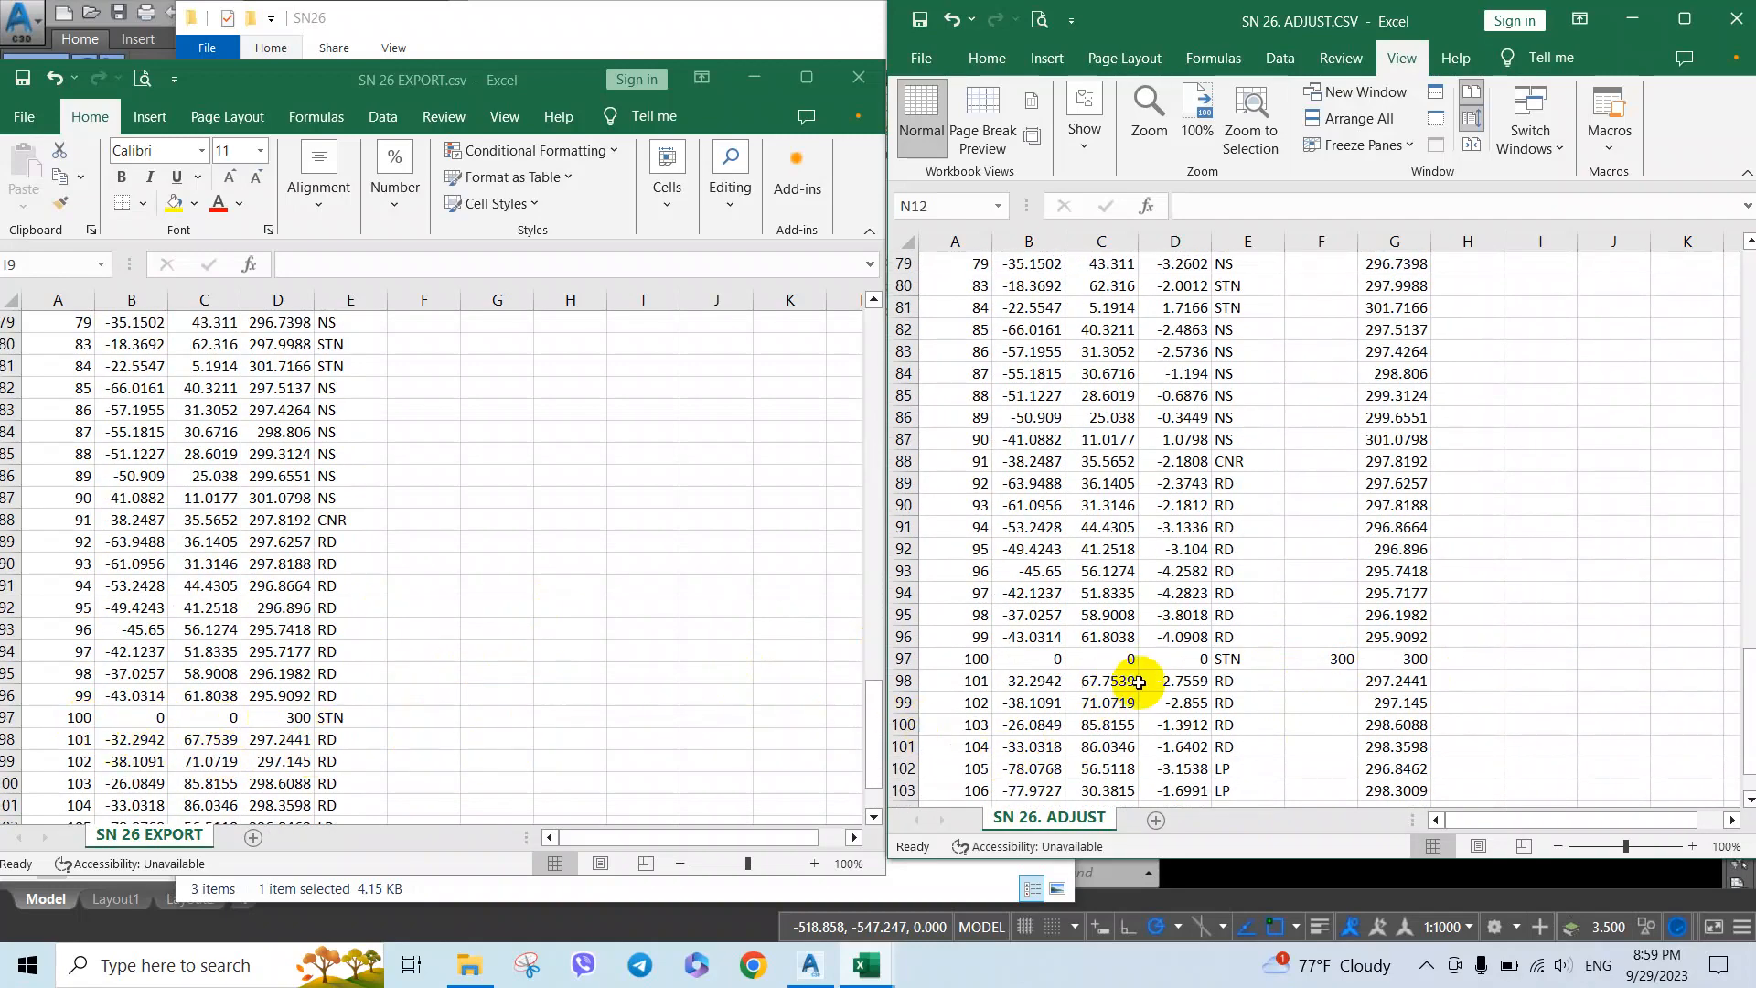
scroll(1458, 690, down, 2)
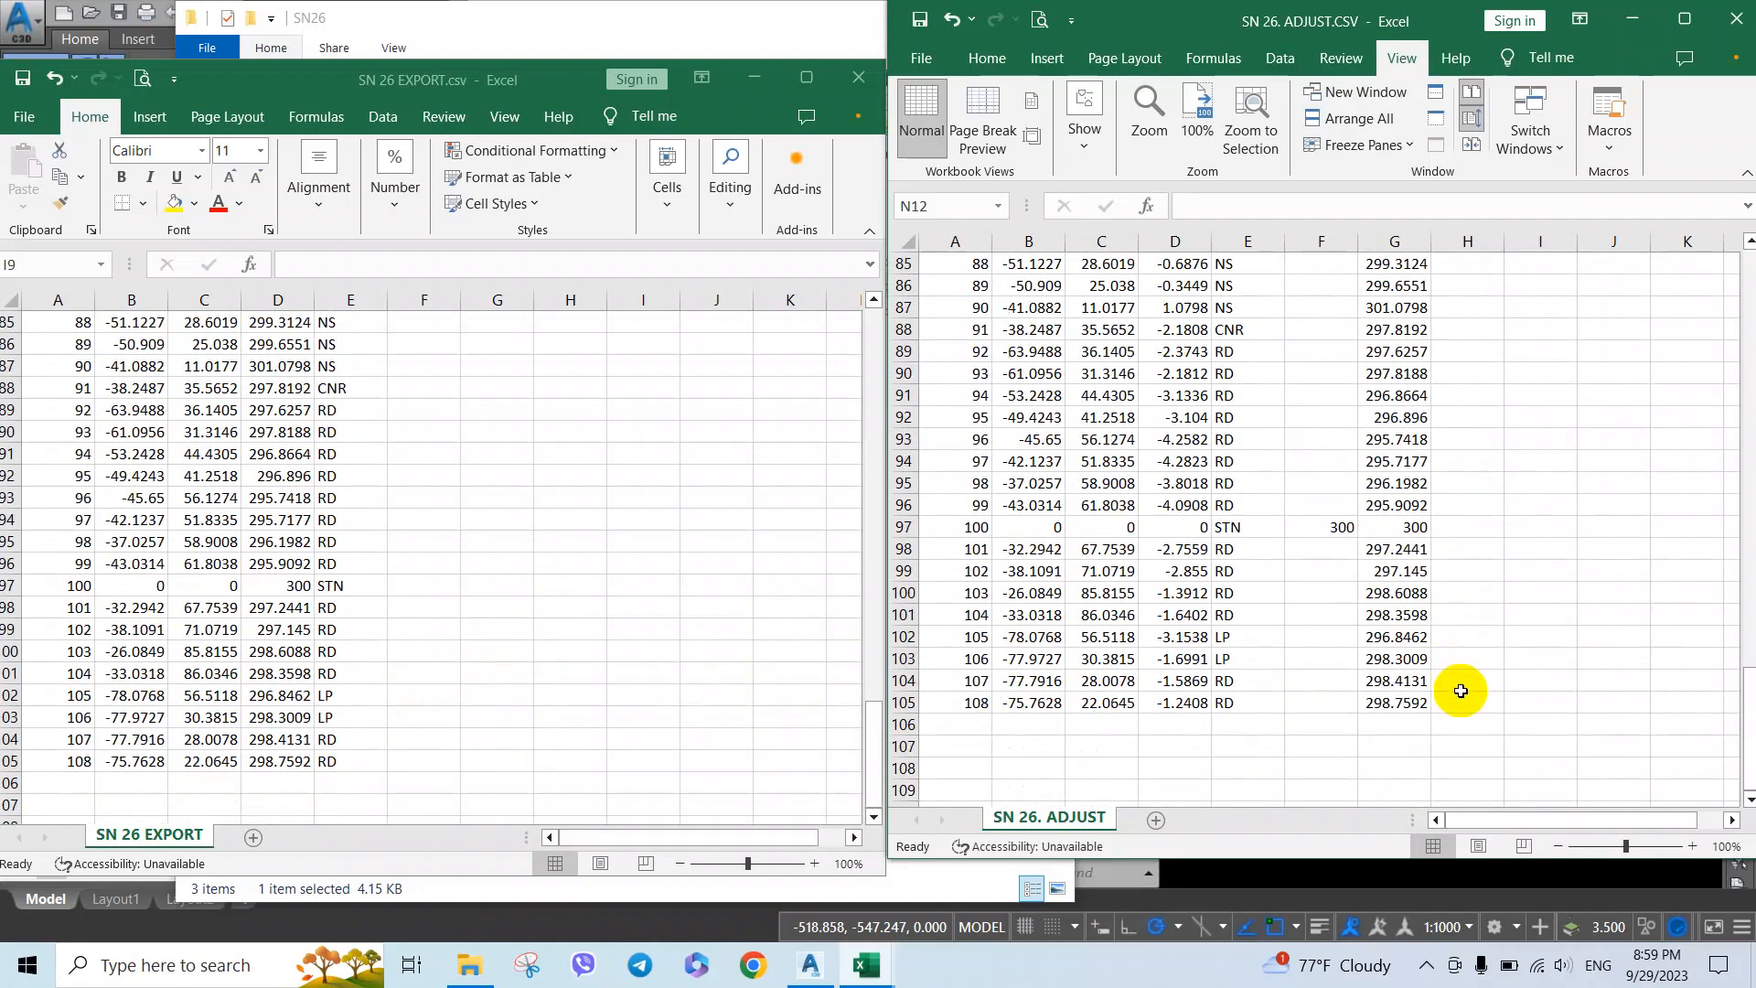
Step: Minimize both workbooks and the SN26 folder window to return to Civil 3D
click(1633, 18)
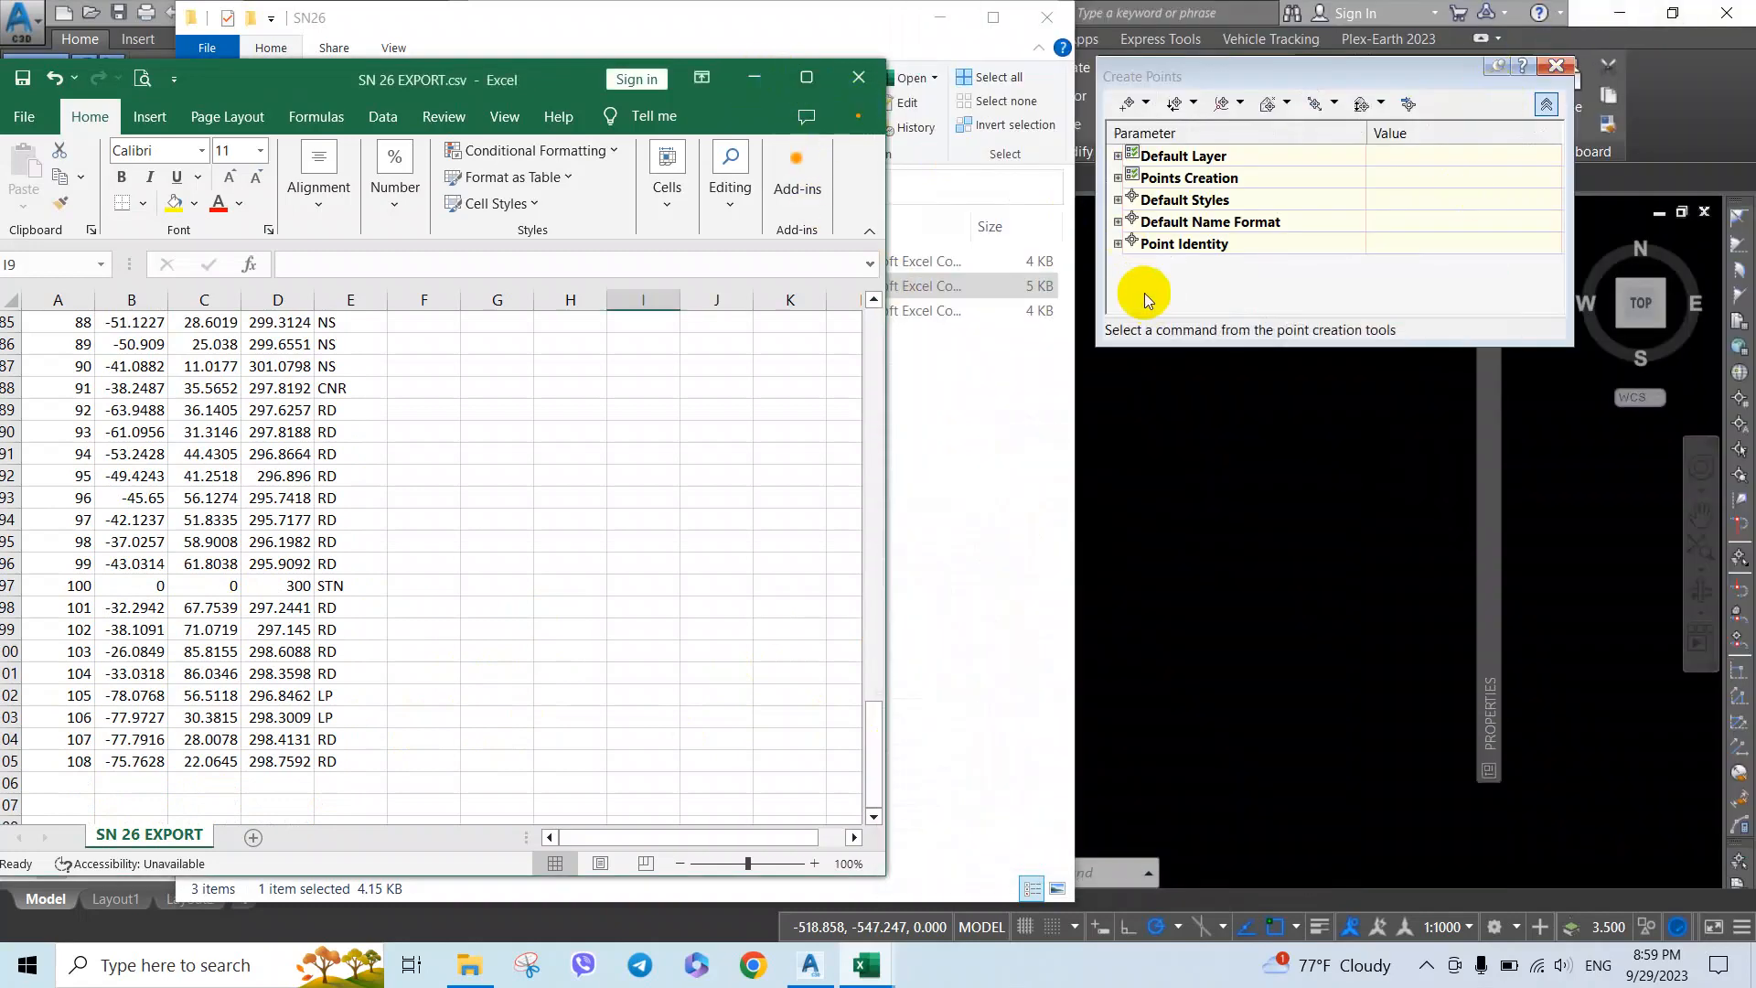
click(756, 78)
click(937, 25)
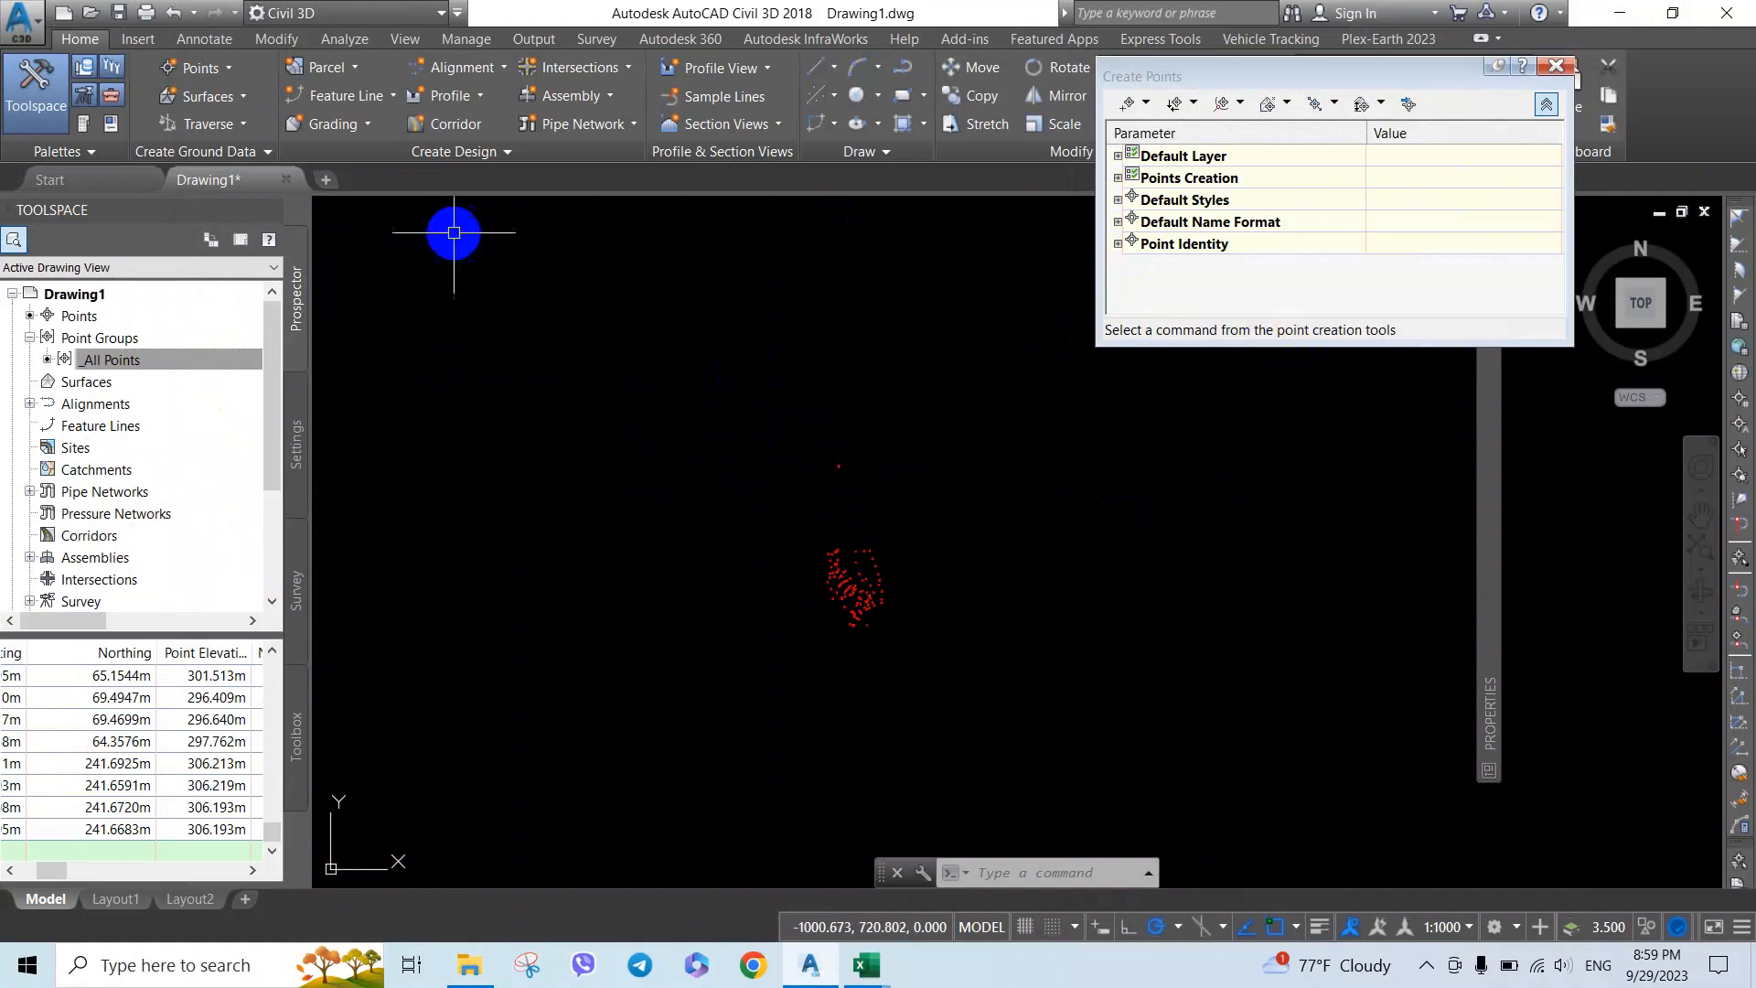
Step: Lower the elevations of all COGO points with a datum change of -300
click(276, 39)
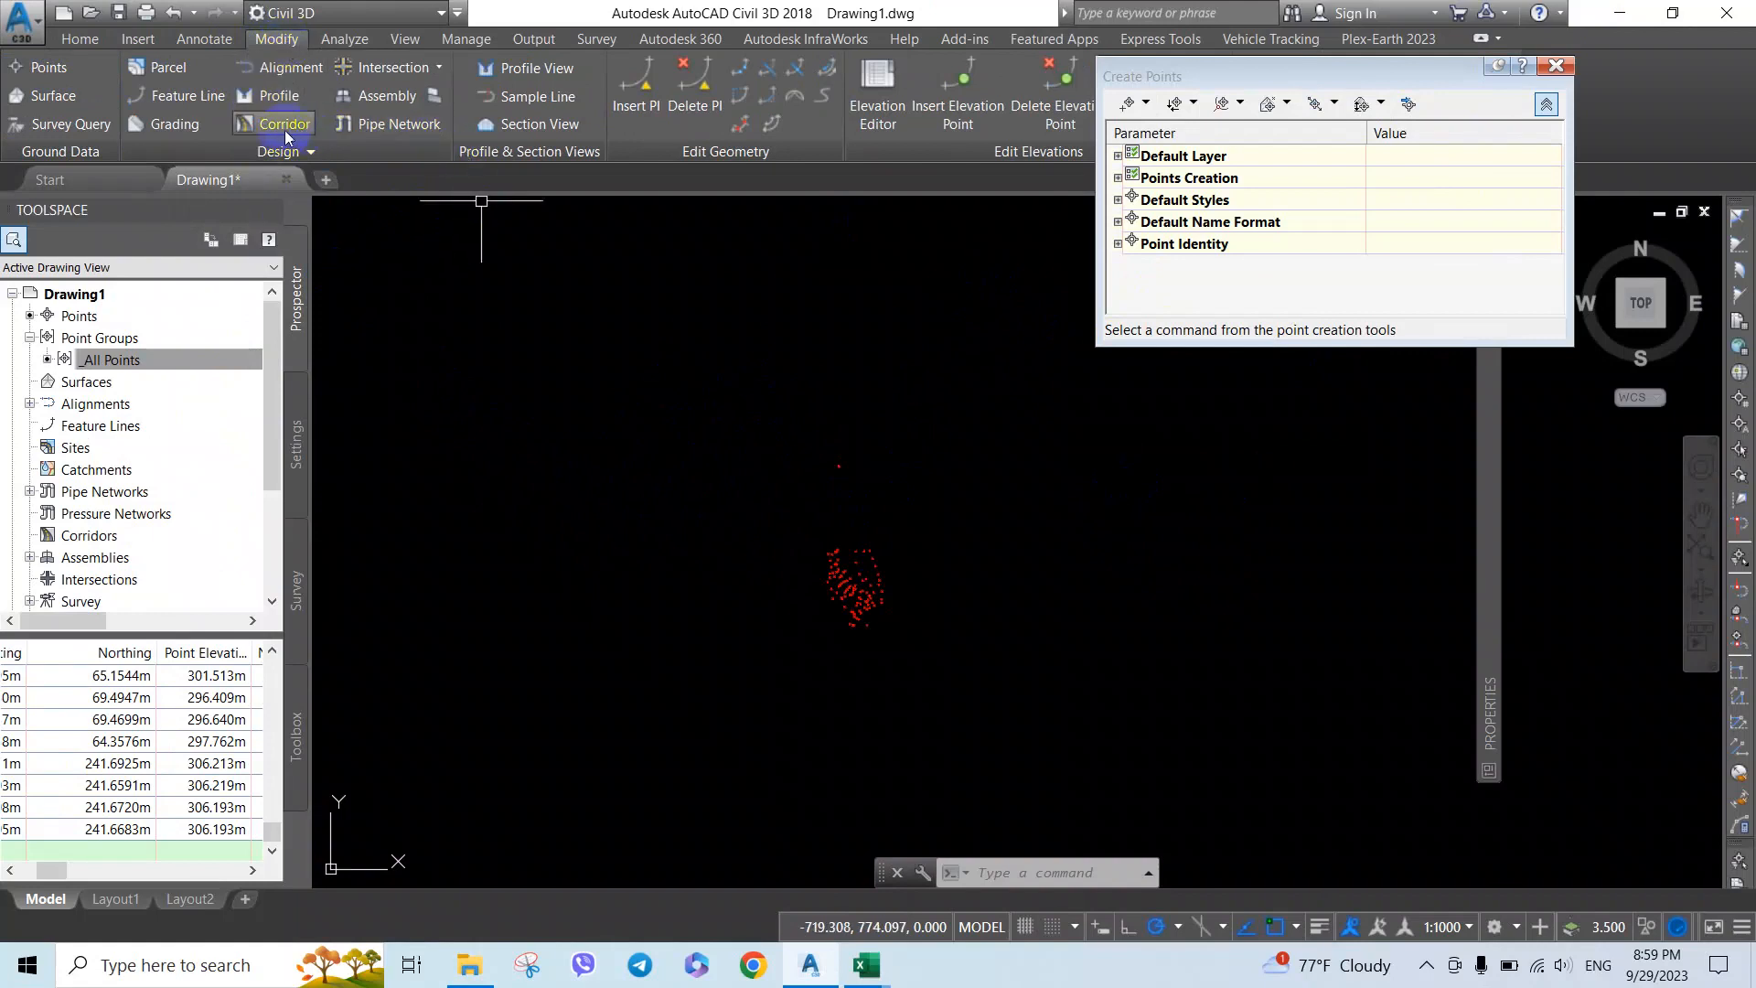
click(38, 67)
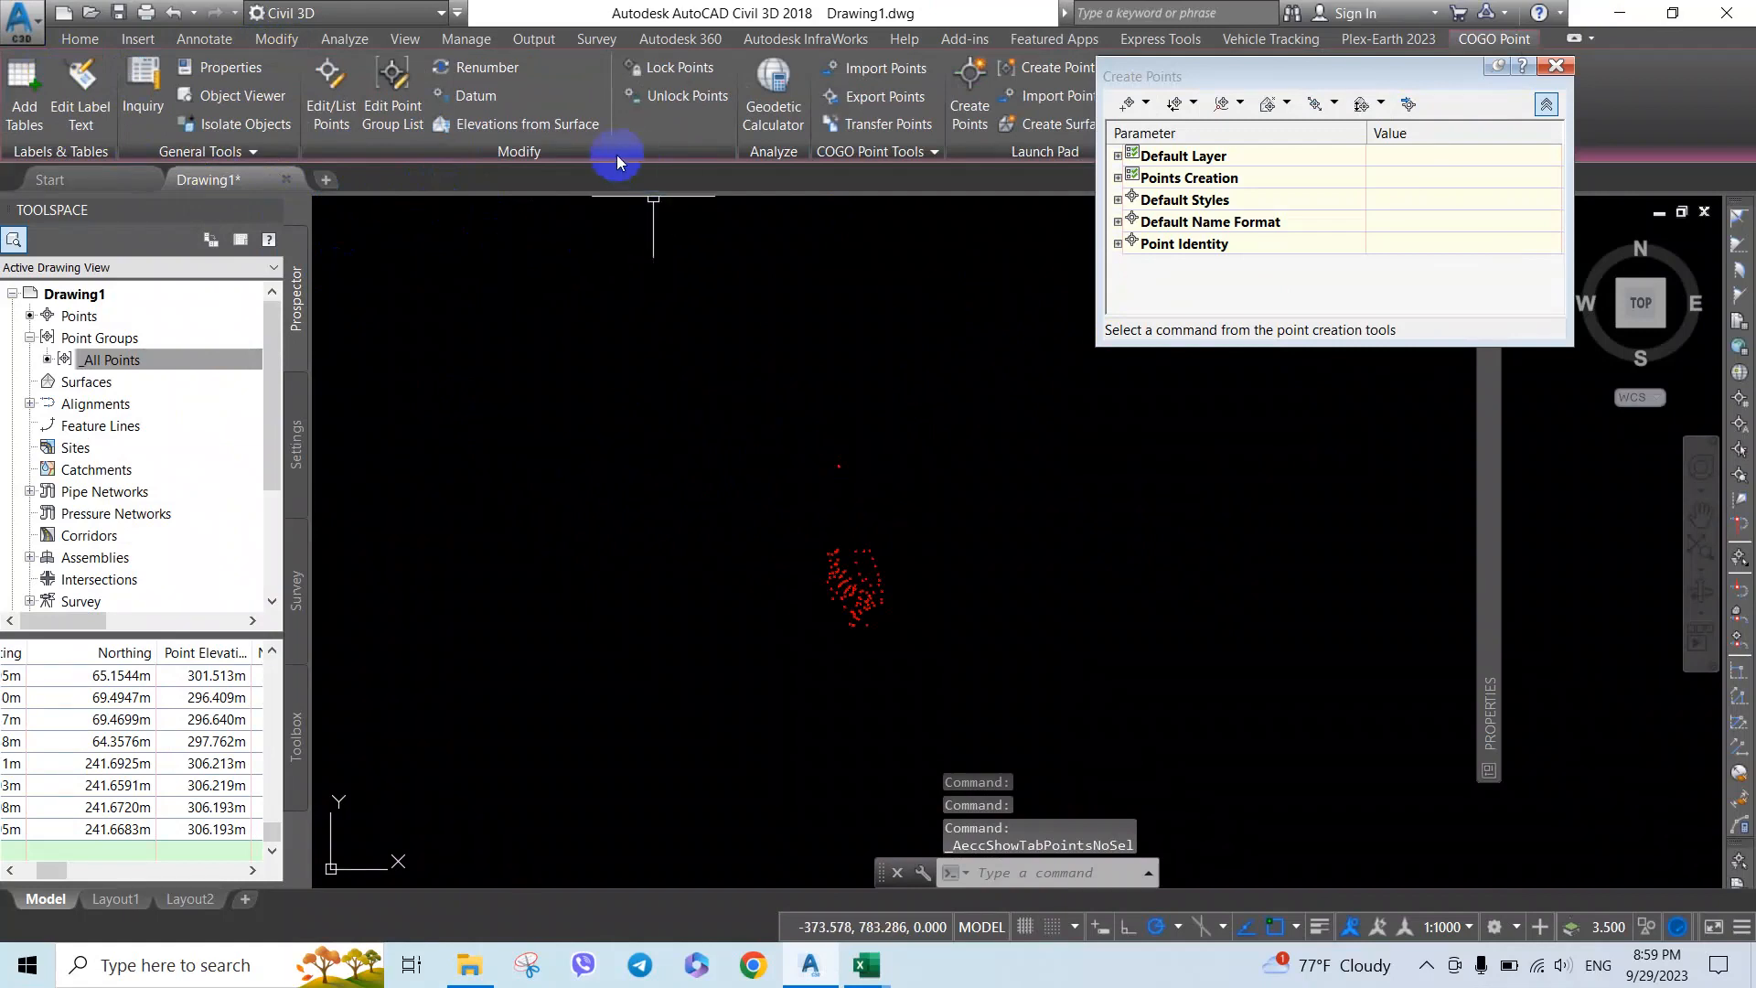
click(464, 95)
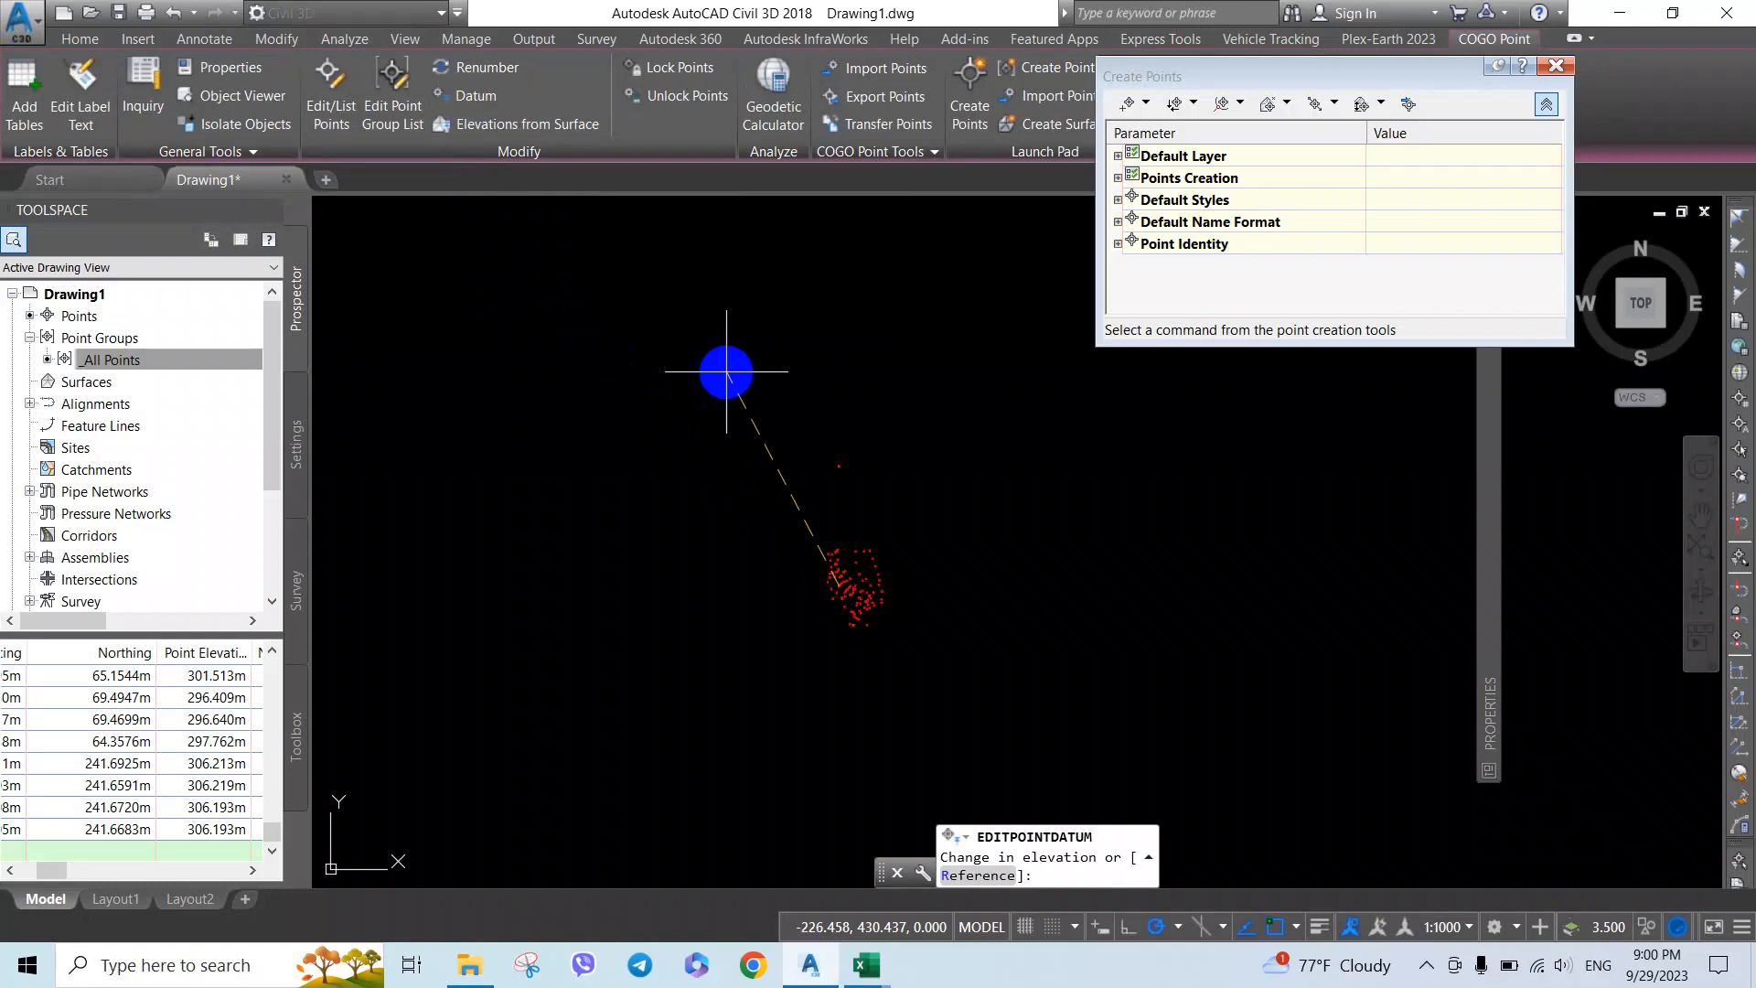
text(-300)
key(Return)
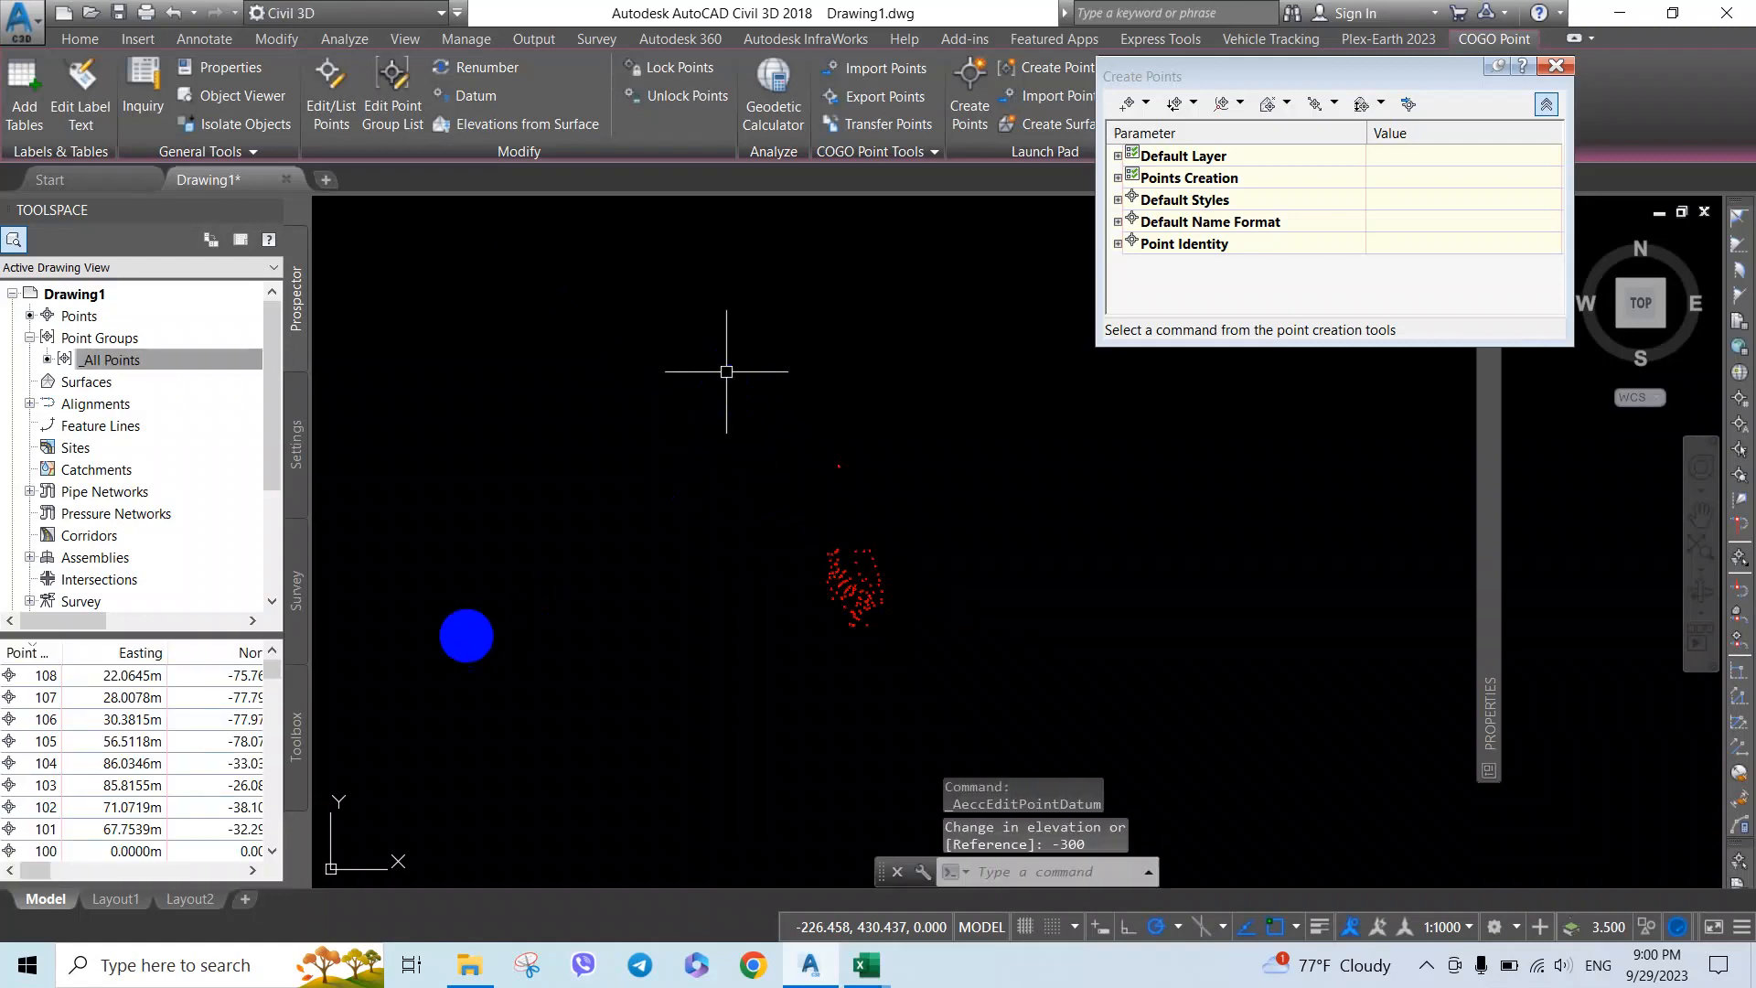
Step: Examine the elevations in the point list of the _All Points group properties, from point 1 through station 100 to point 108
click(126, 360)
right_click(125, 360)
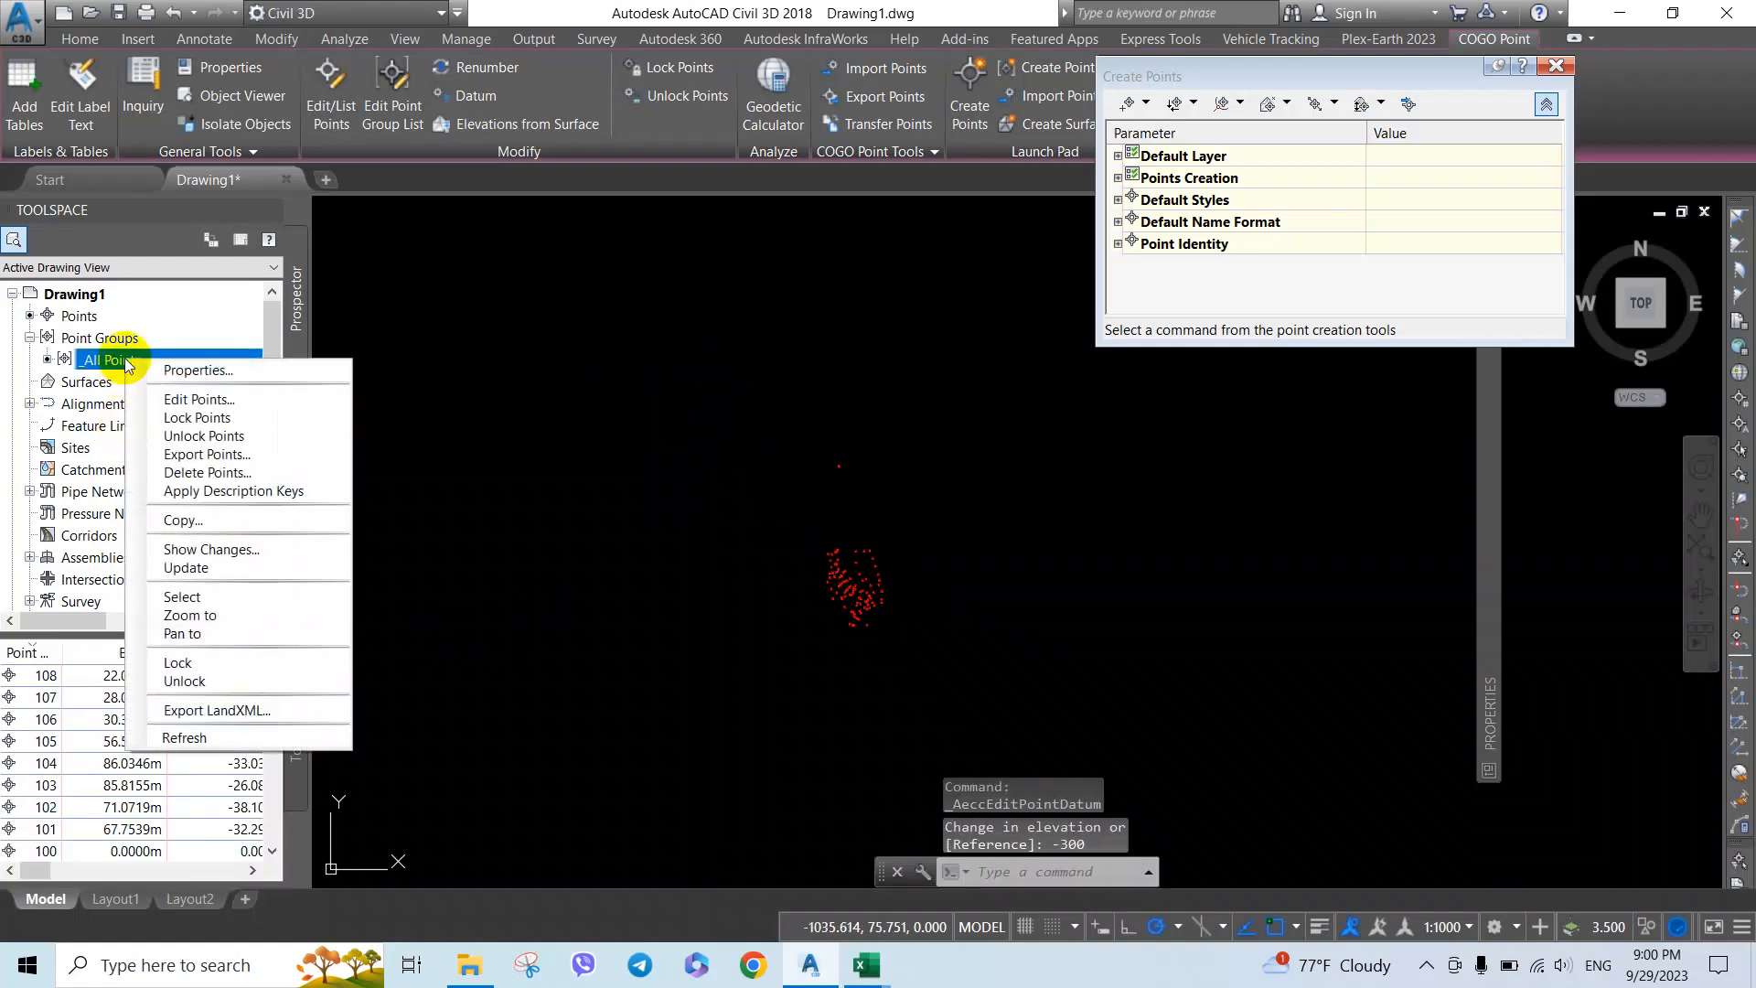
click(243, 366)
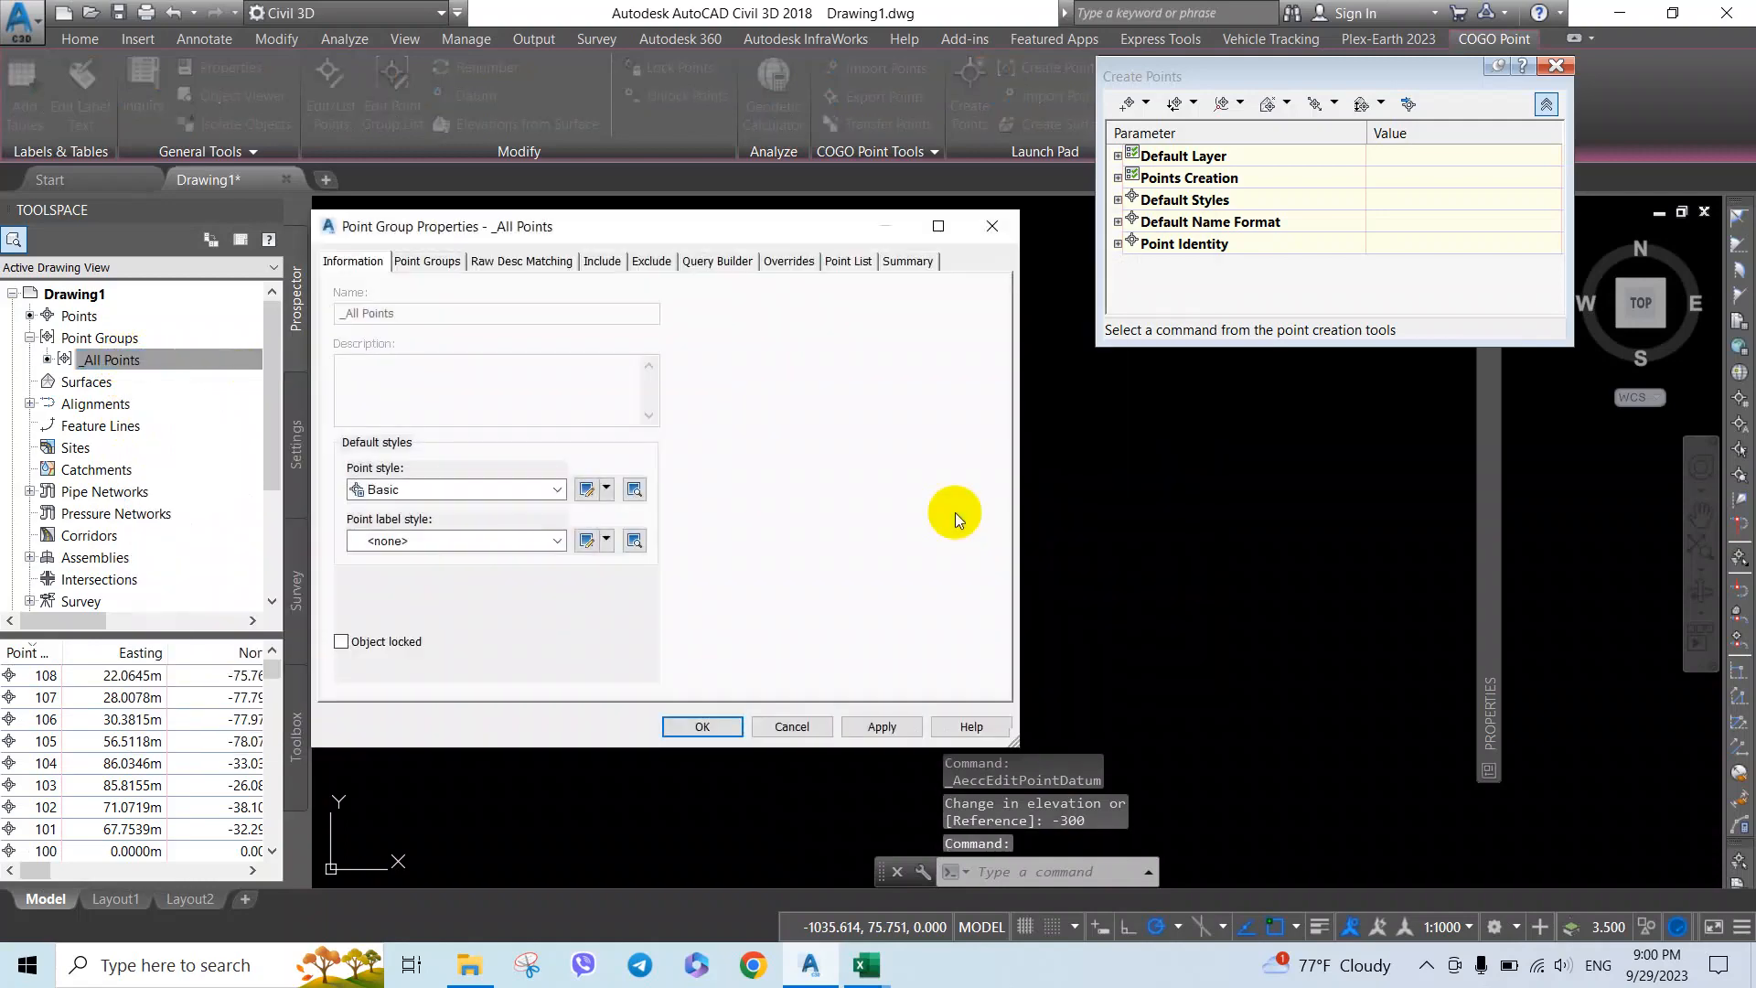
click(837, 265)
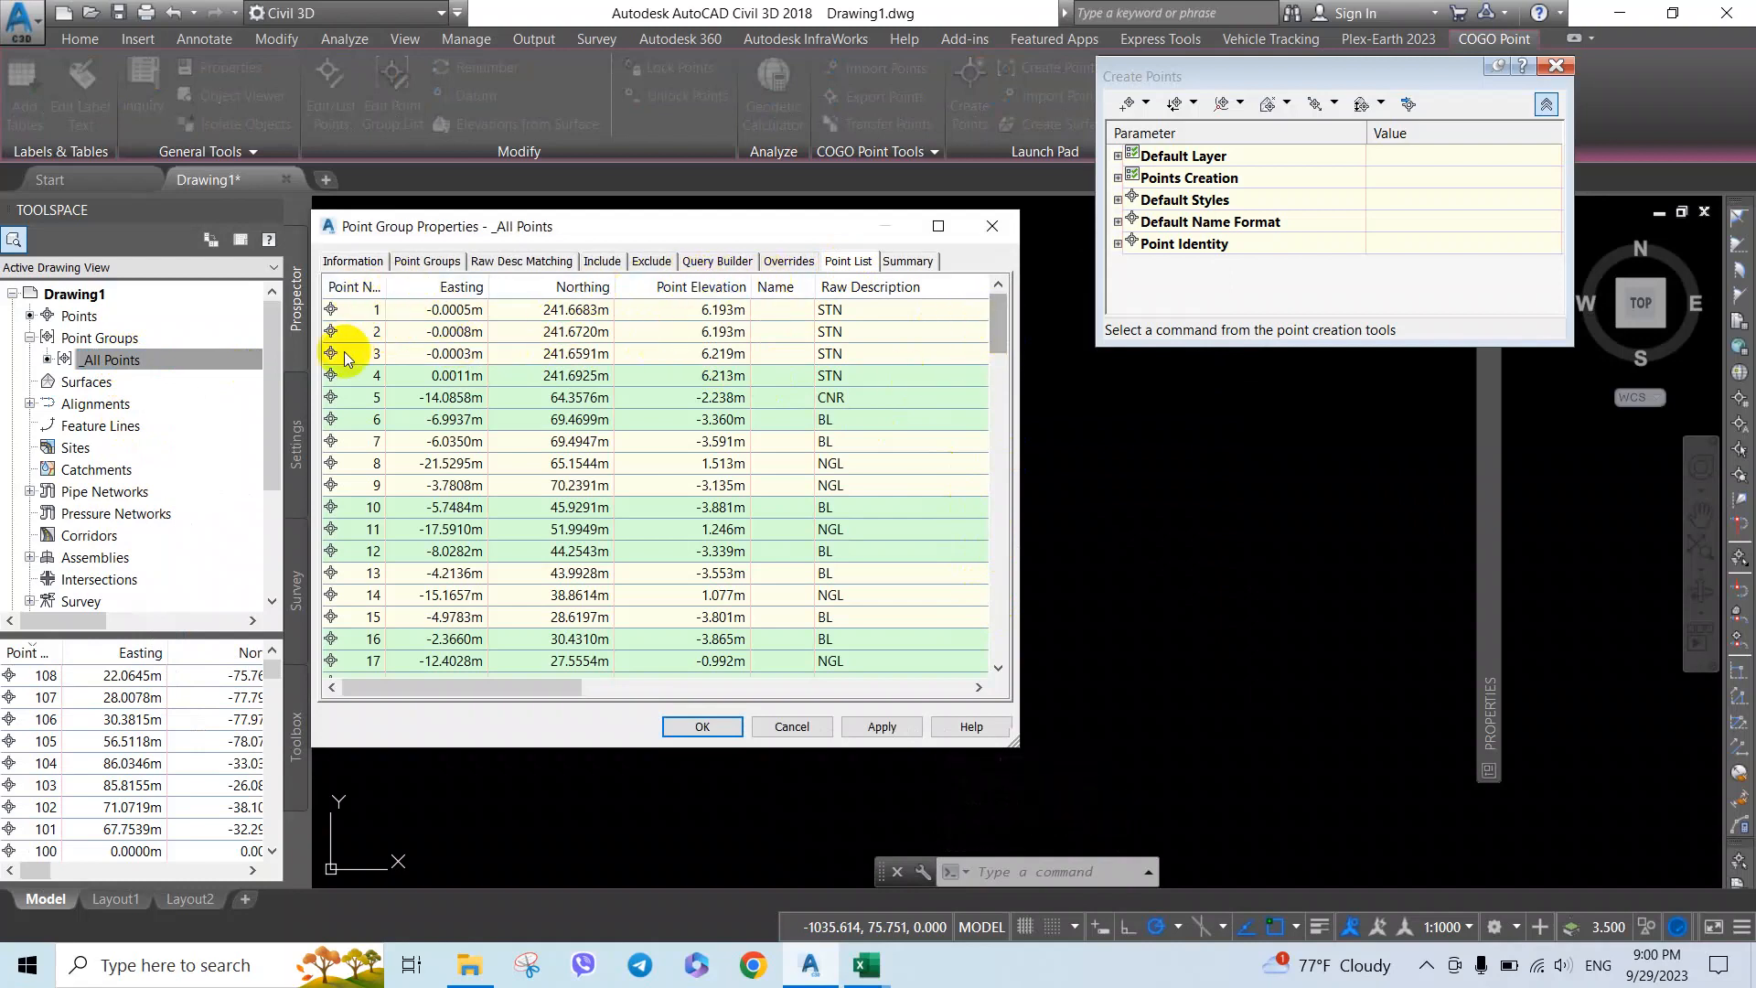
drag(997, 325, 1005, 620)
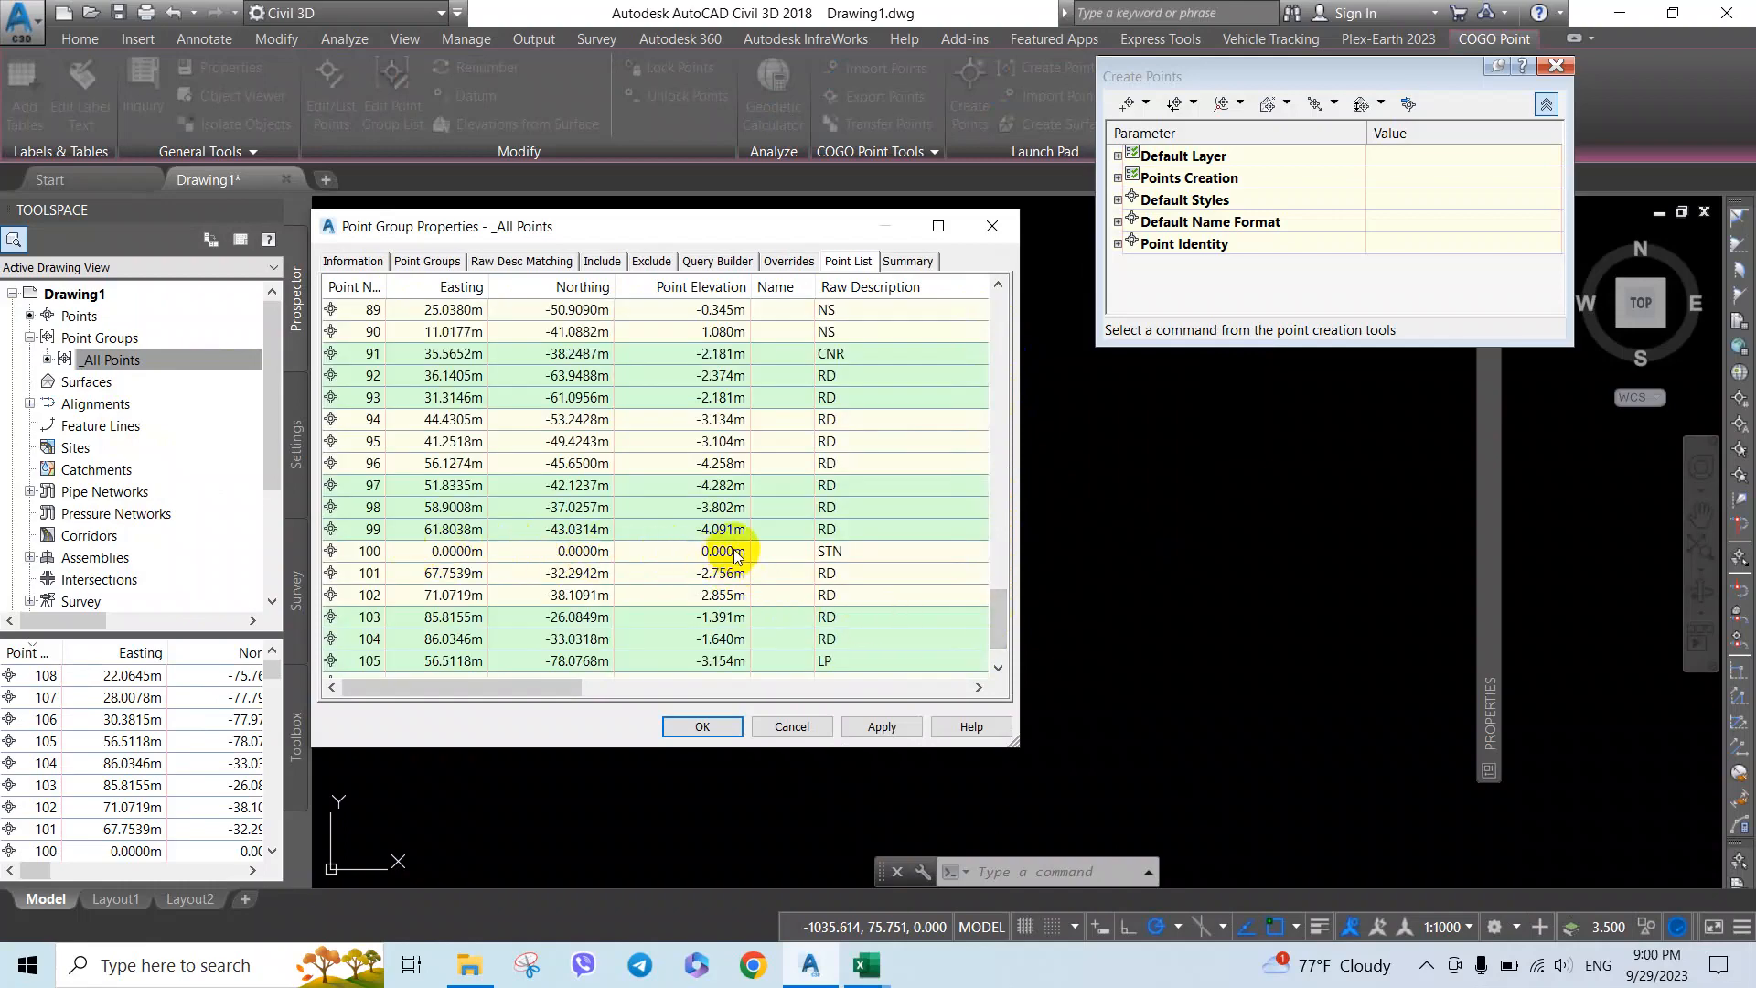
scroll(990, 655, down, 1)
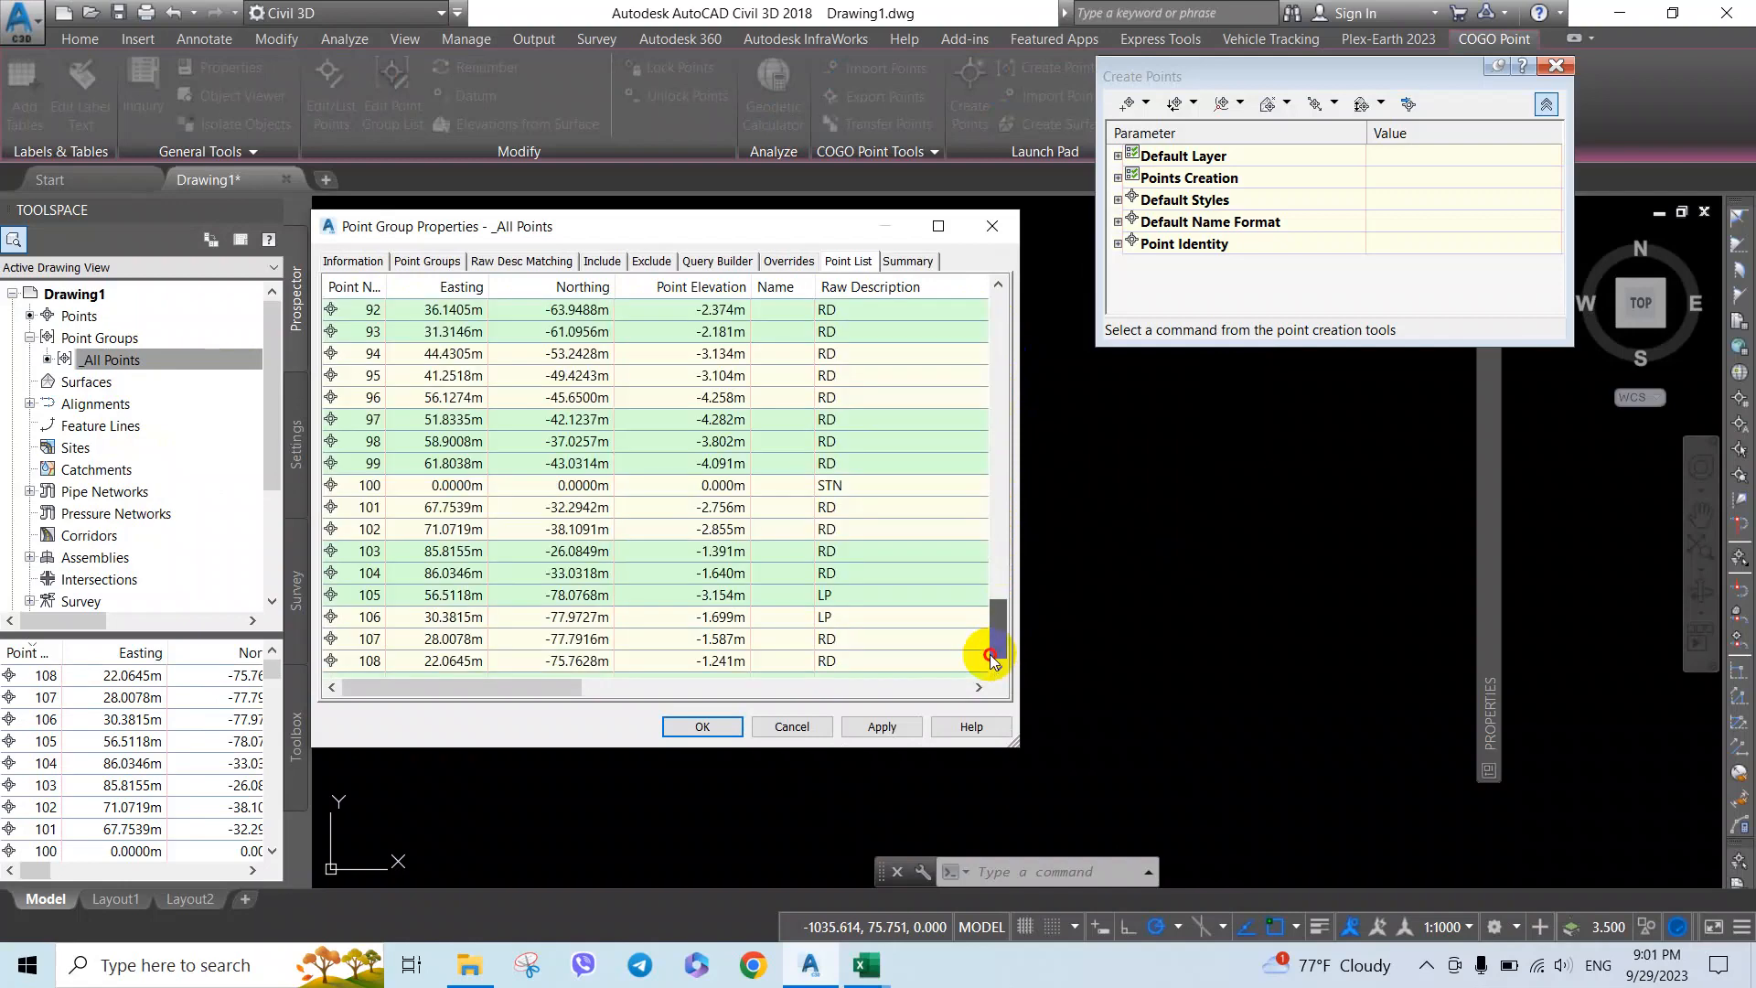
drag(989, 654, 993, 329)
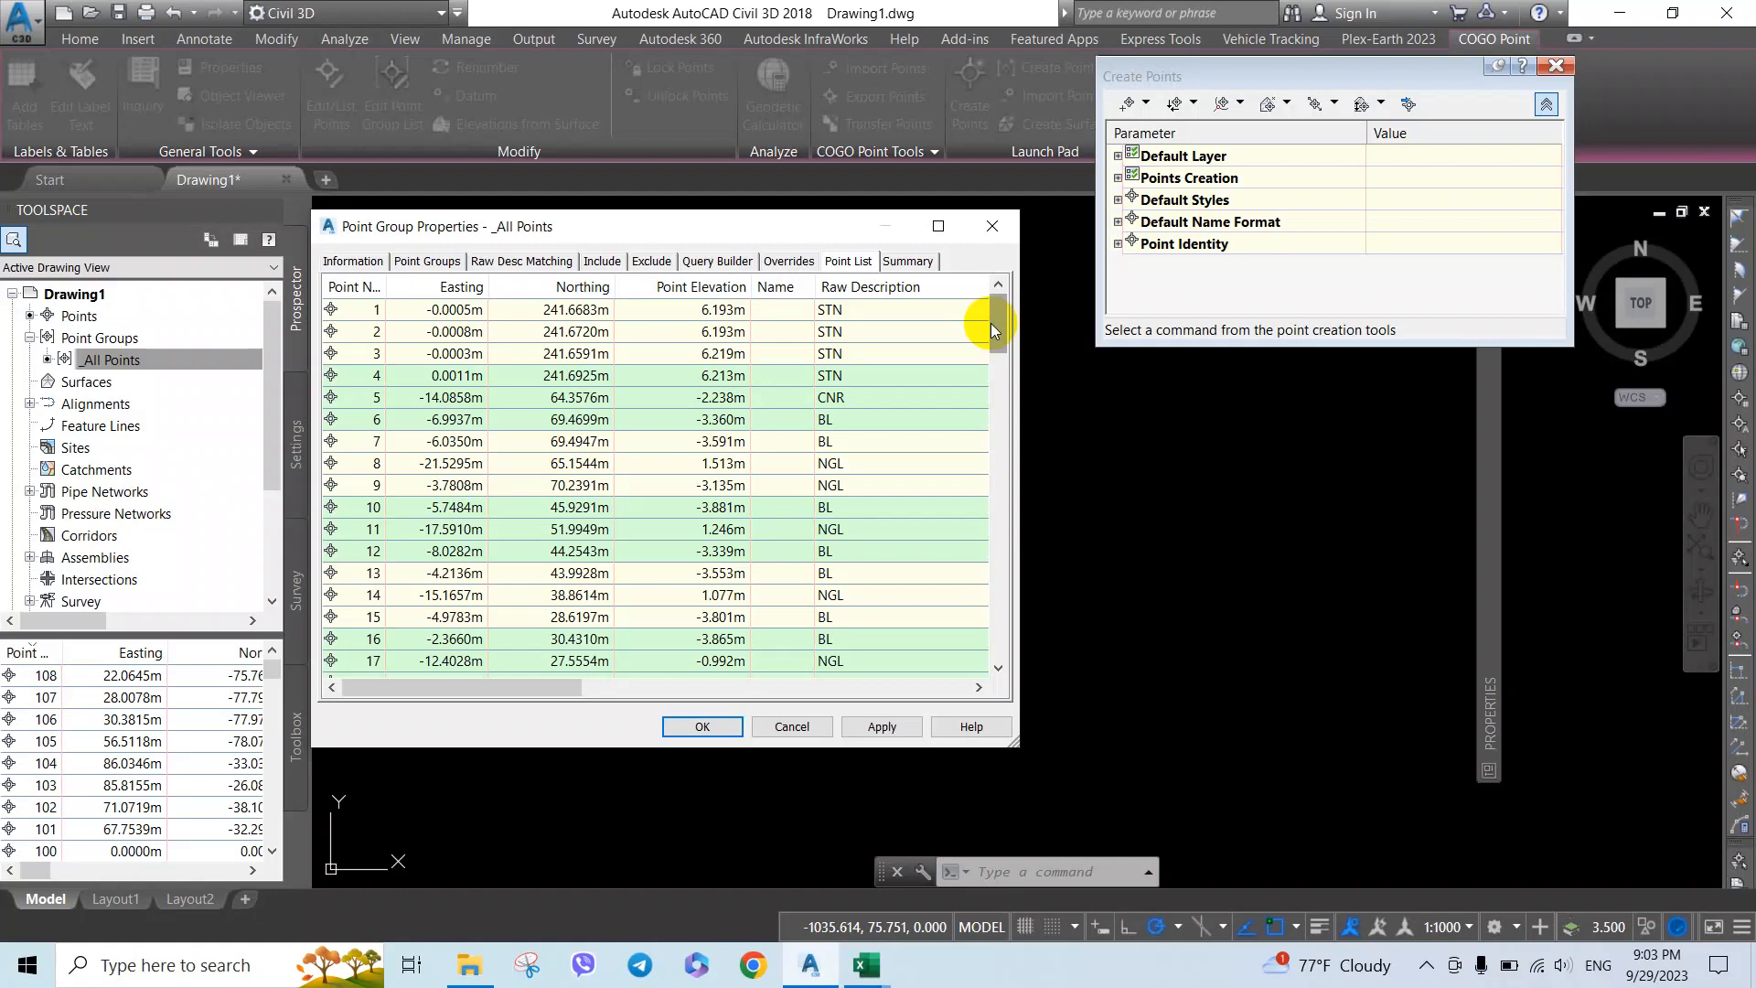
mouse_move(1005, 316)
mouse_down()
mouse_move(993, 365)
mouse_move(989, 295)
mouse_up()
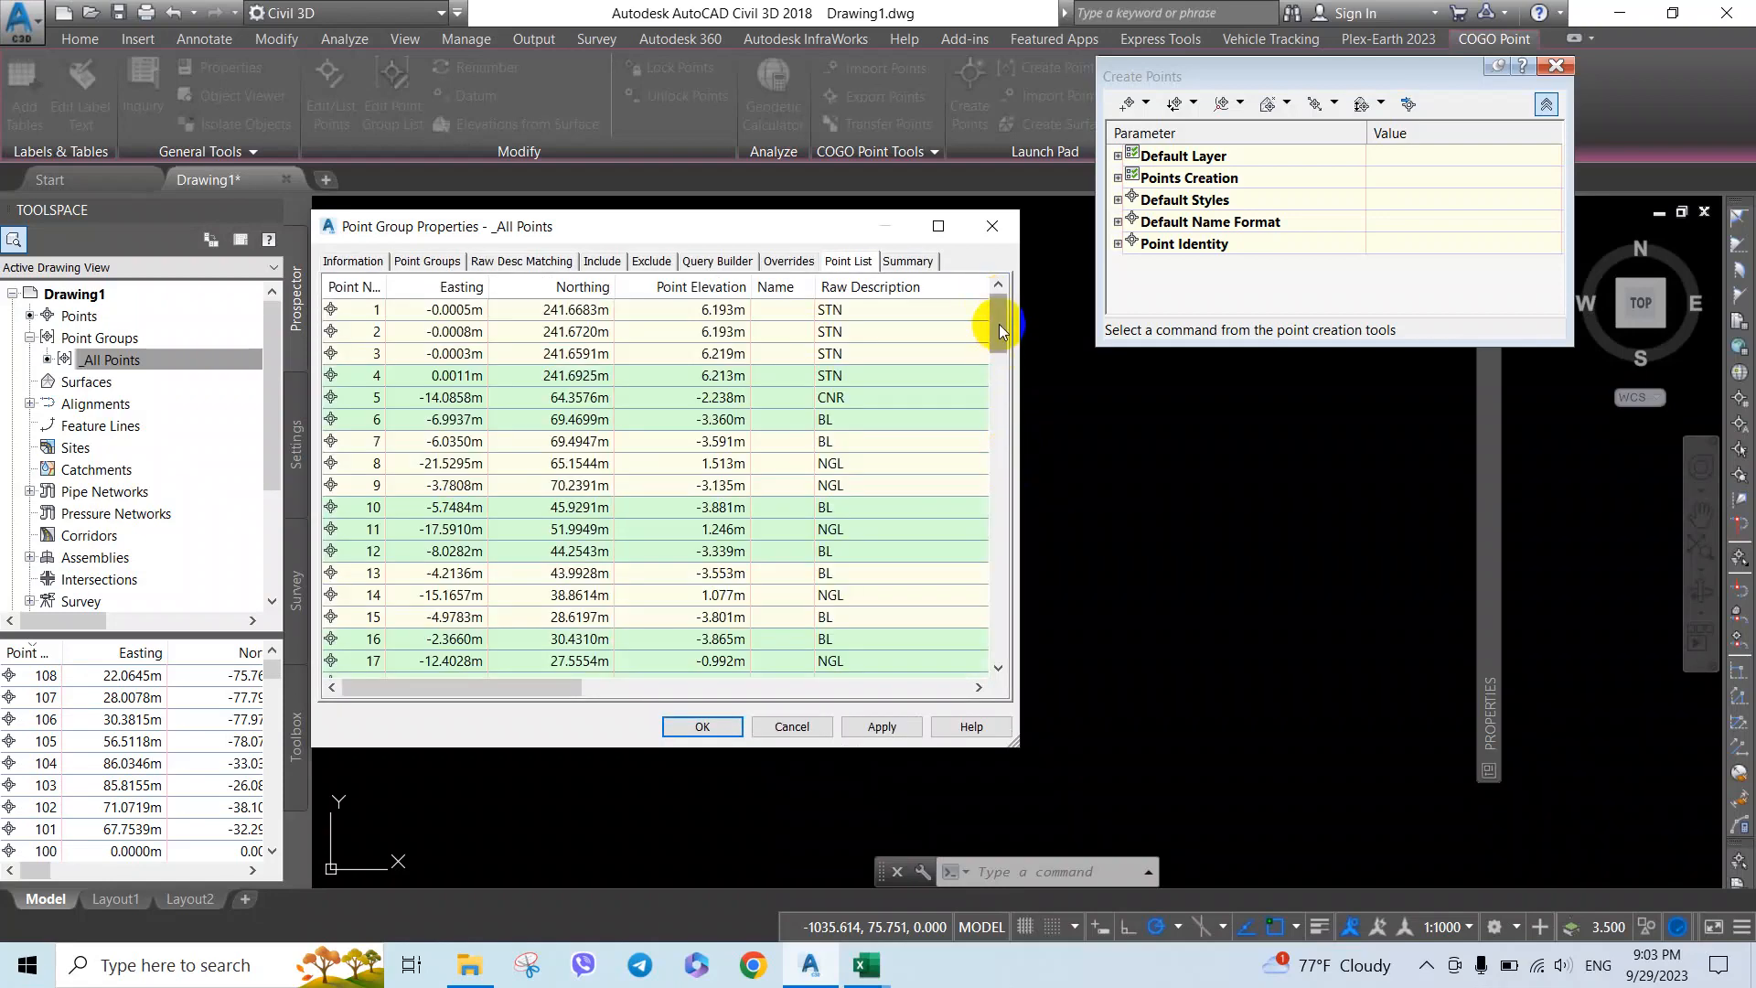